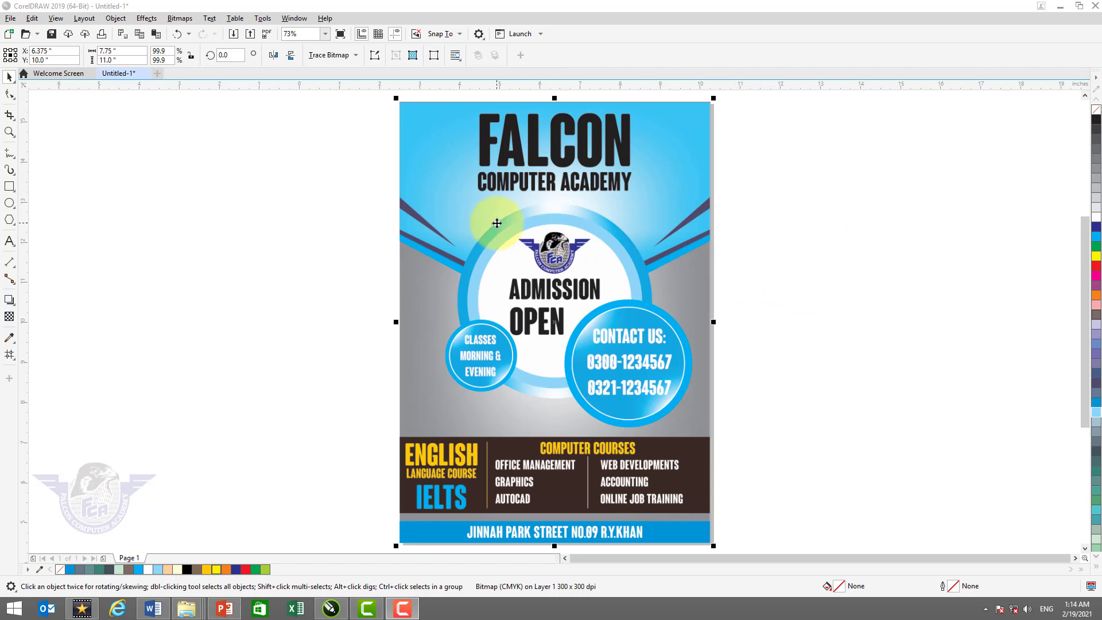
Move the finished flyer image off the page to the empty area on its right and deselect it.
drag(468, 223, 817, 228)
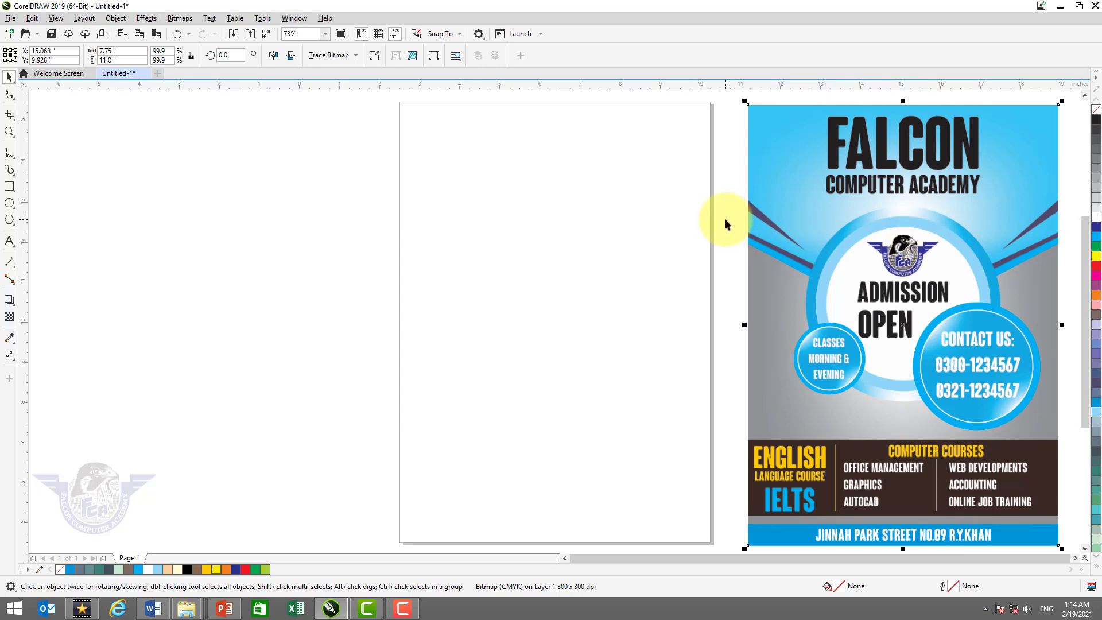
click(477, 204)
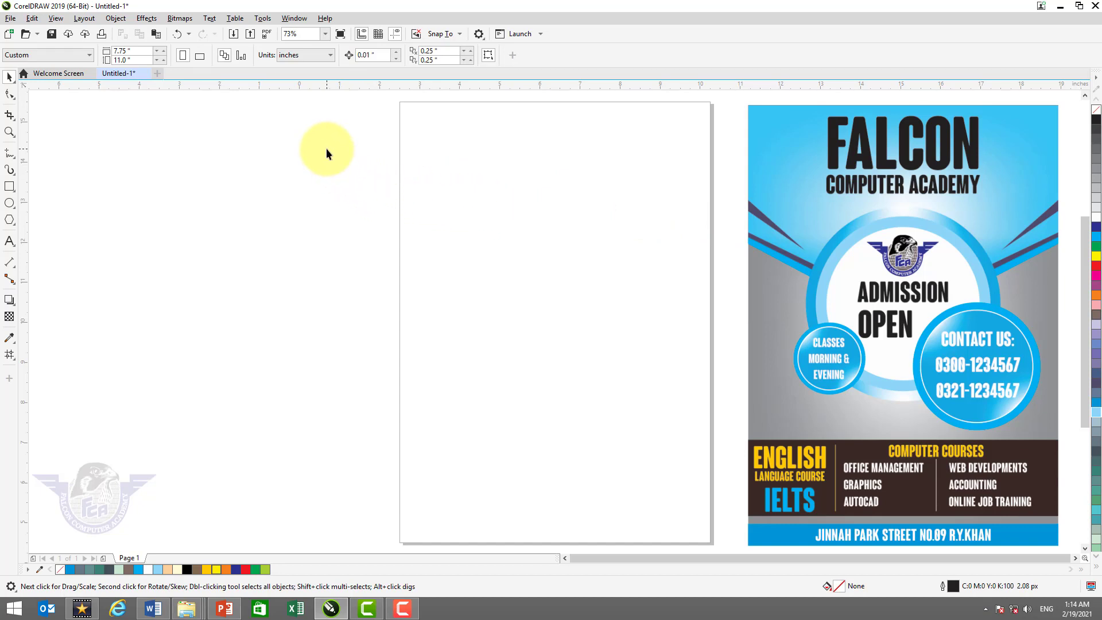
Set the drawing units to inches and the page size to 7.75 by 11 inches.
click(303, 55)
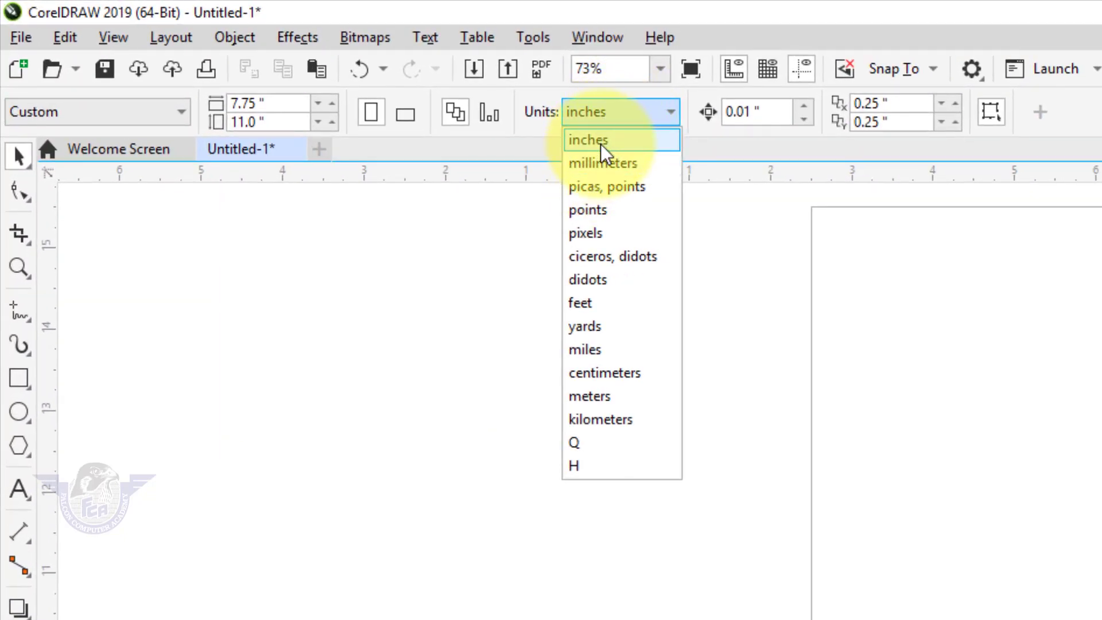
click(600, 143)
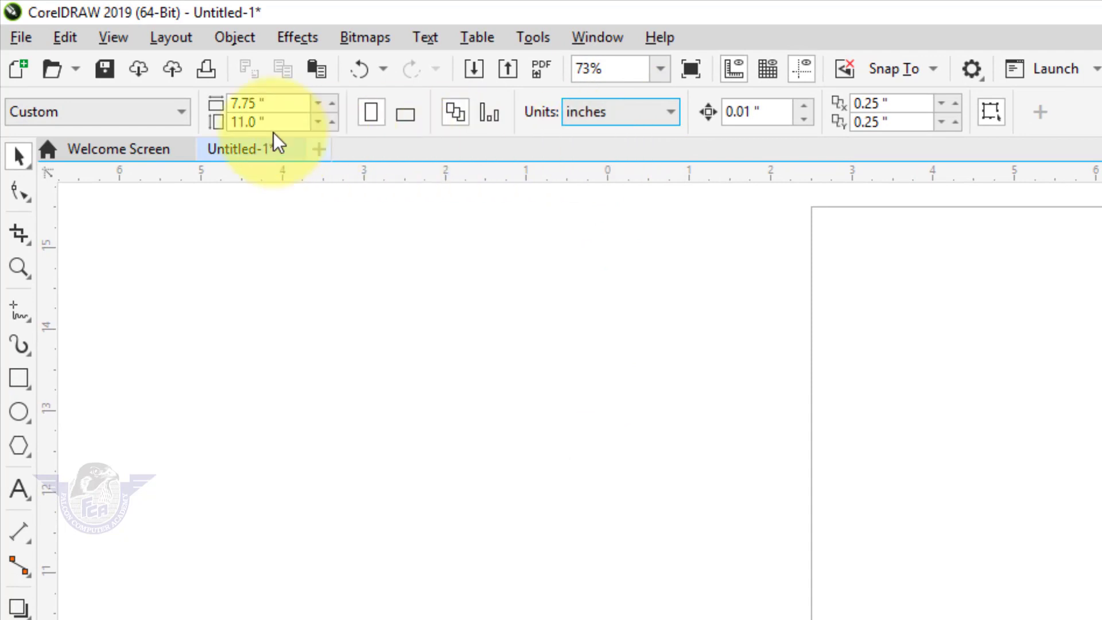
click(276, 103)
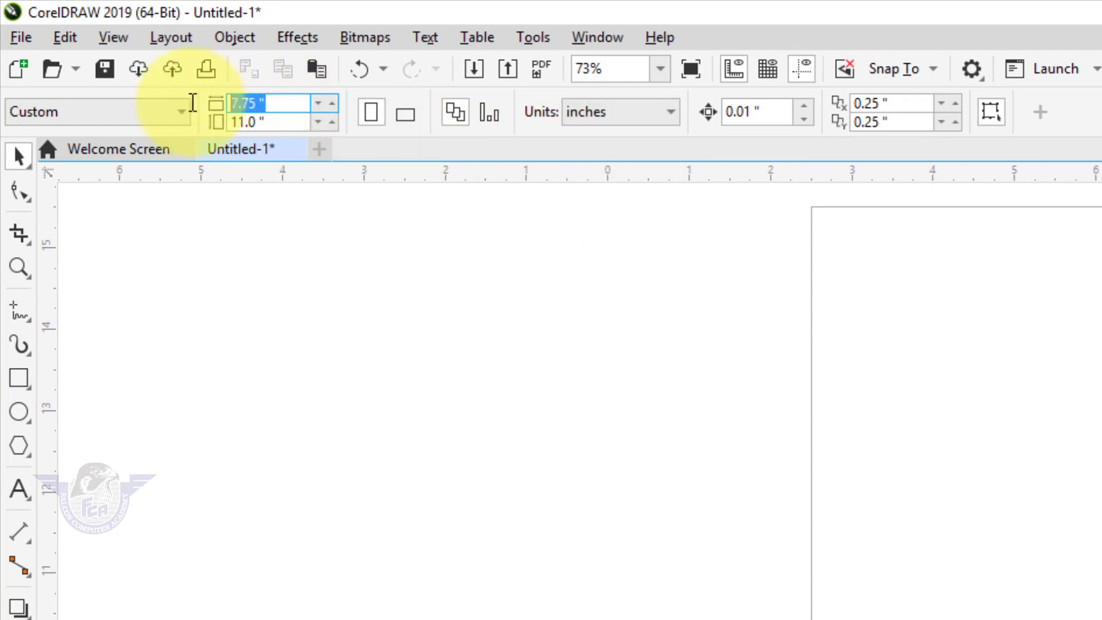
text(7.75)
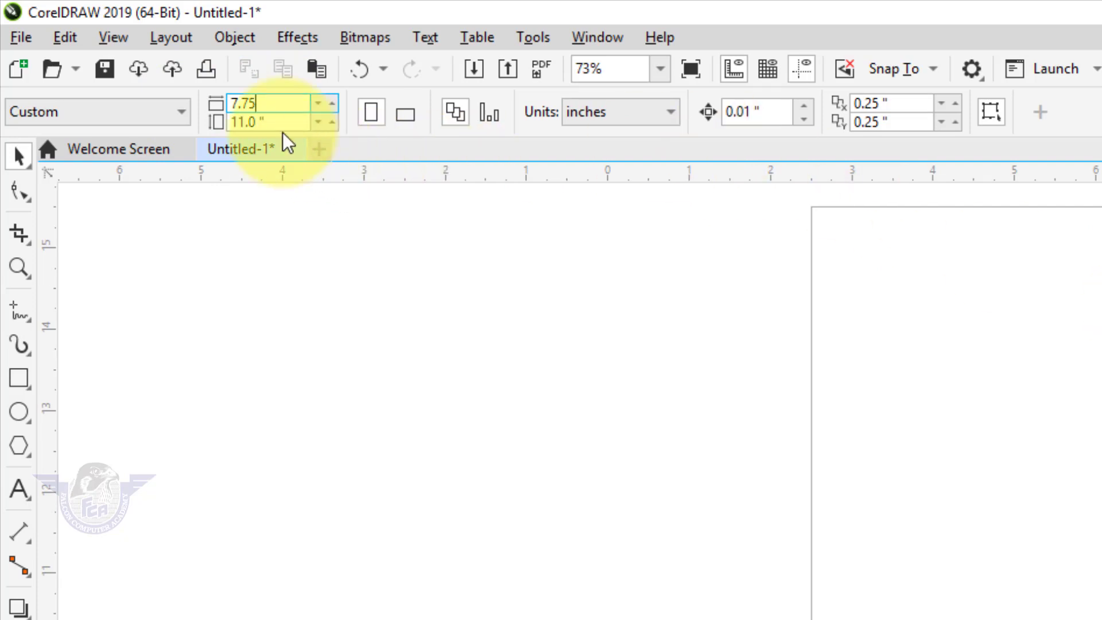
key(Tab)
text(11)
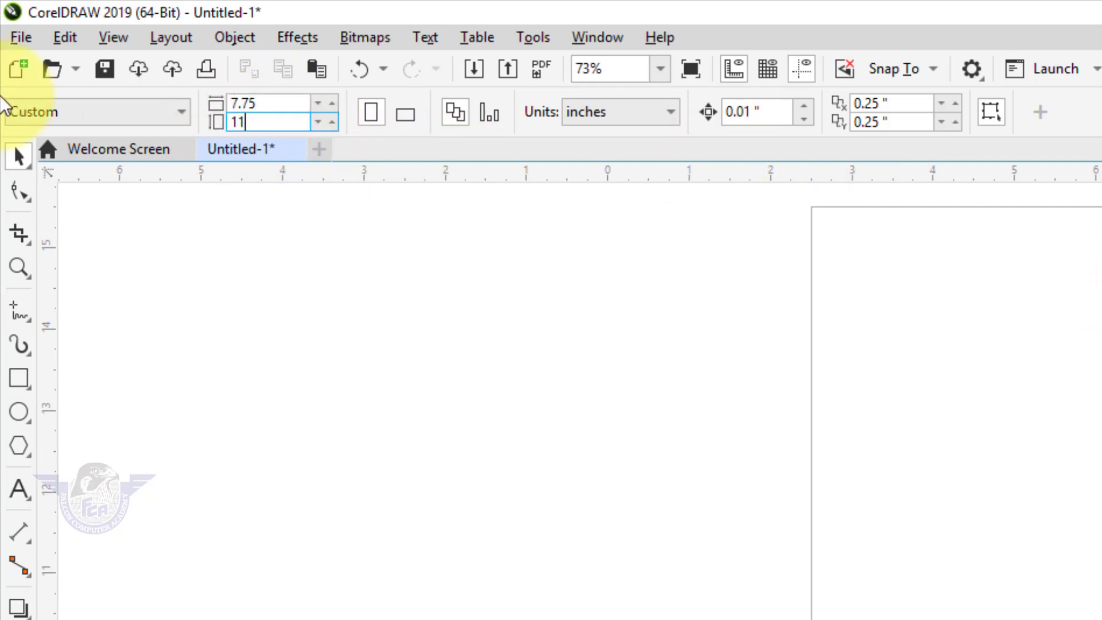
key(Return)
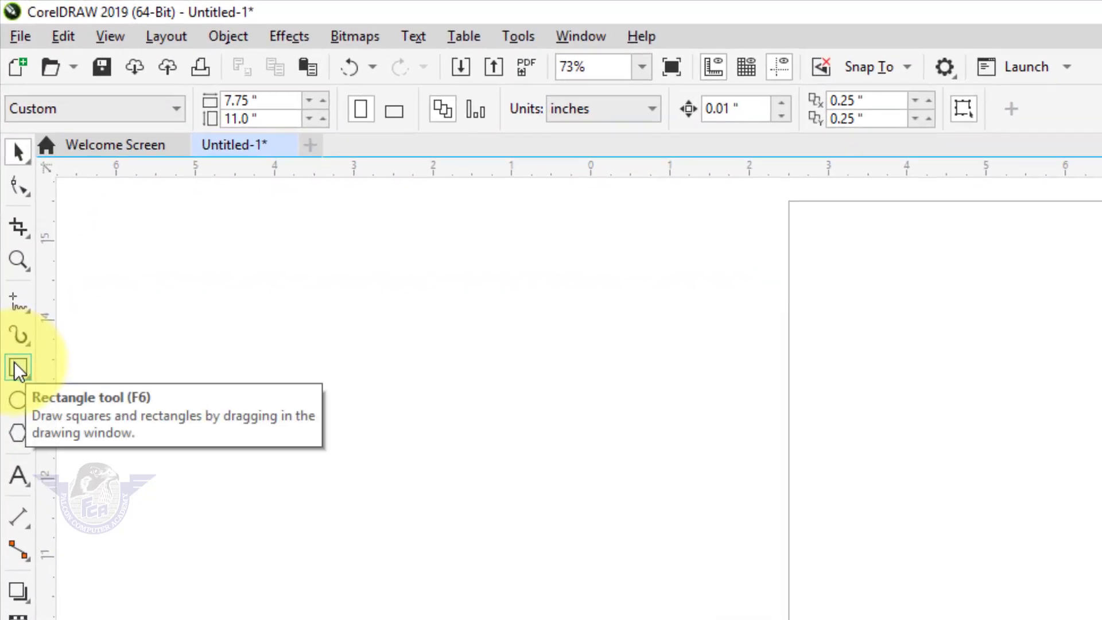
Create a page-sized rectangle and shorten it from its lower edge to about 3.72 inches tall.
double_click(17, 367)
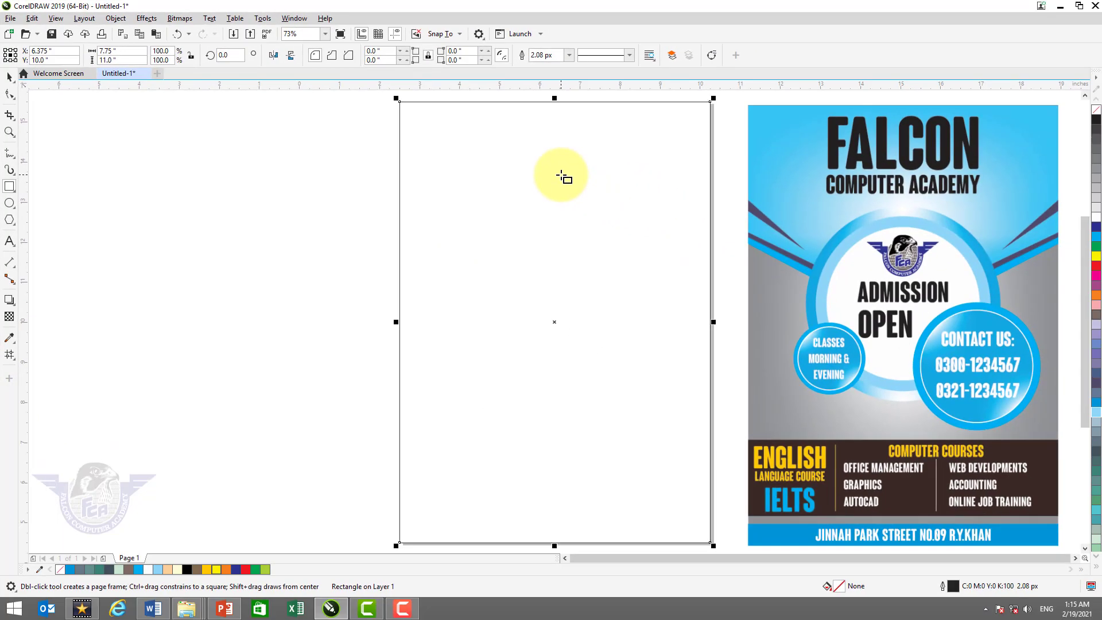
click(12, 78)
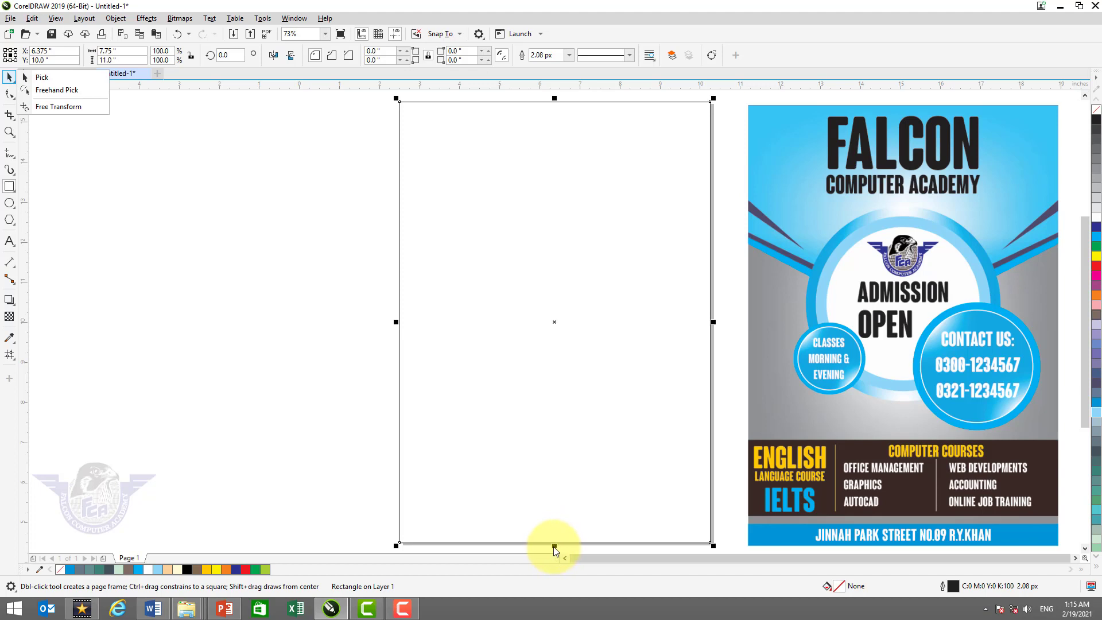
drag(554, 546, 577, 255)
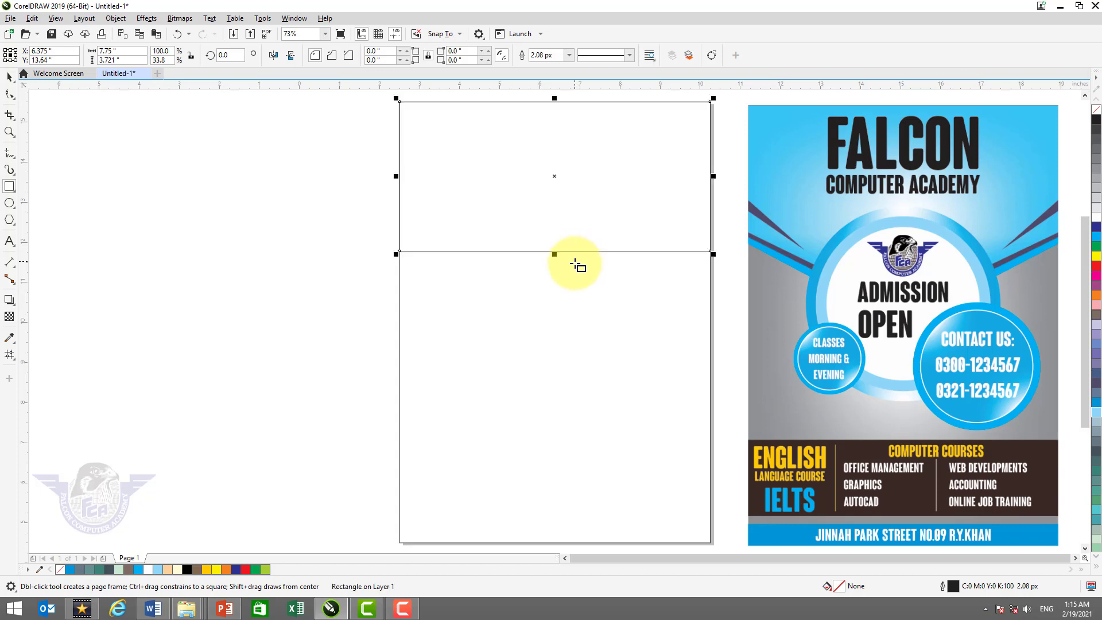
Fill the rectangle at the top of the page with Cyan (C100 M0 Y0 K0).
click(9, 77)
click(1096, 236)
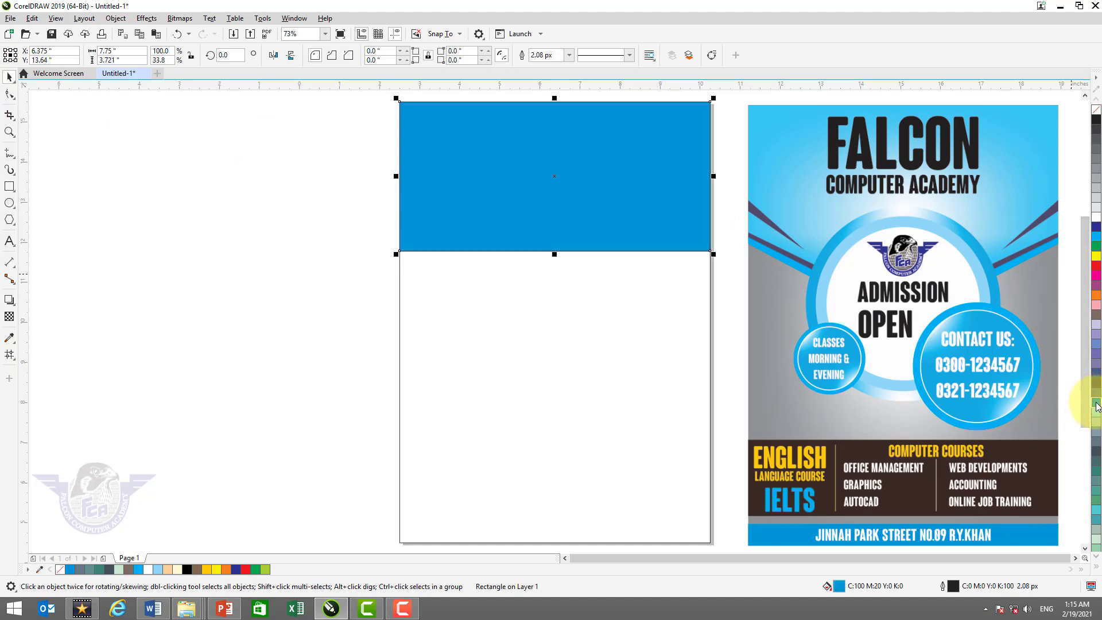
click(1097, 243)
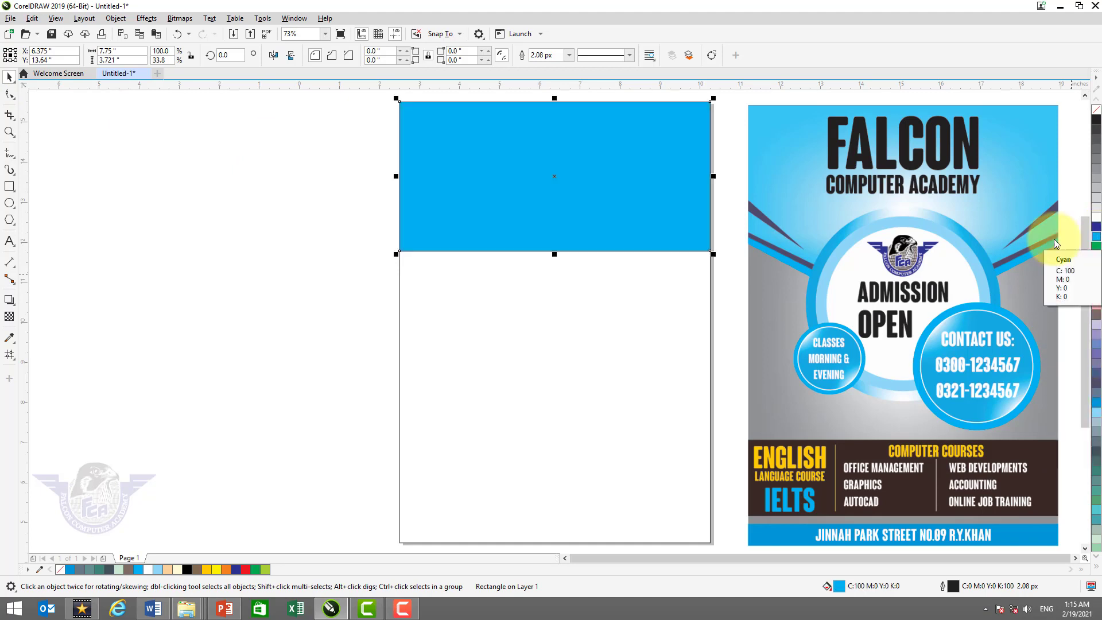
Convert the cyan rectangle to curves.
key(ctrl+q)
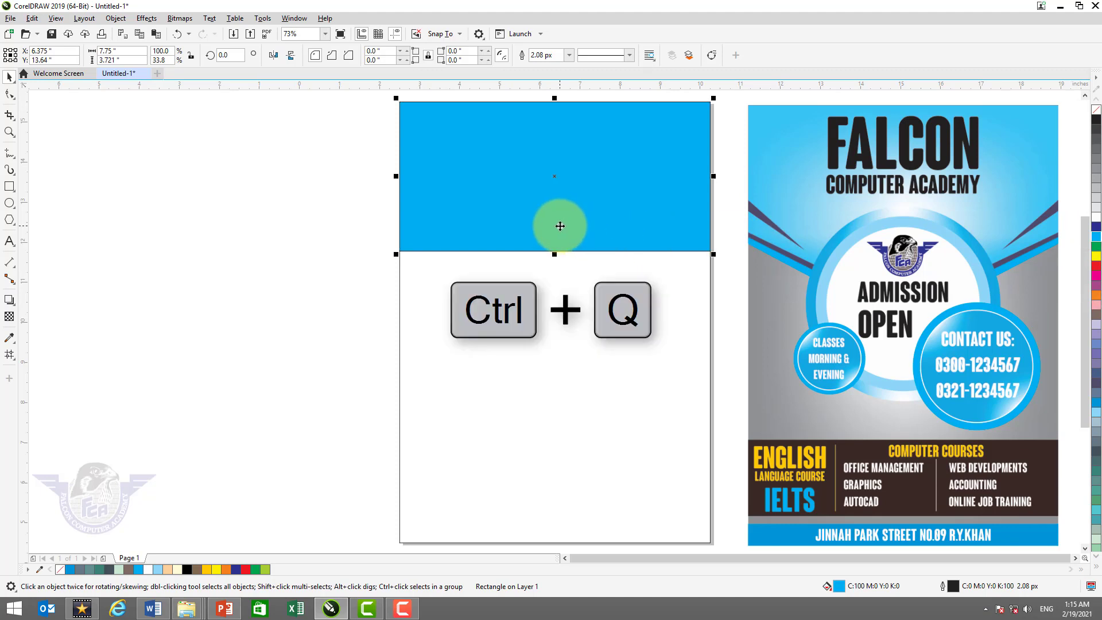
right_click(519, 207)
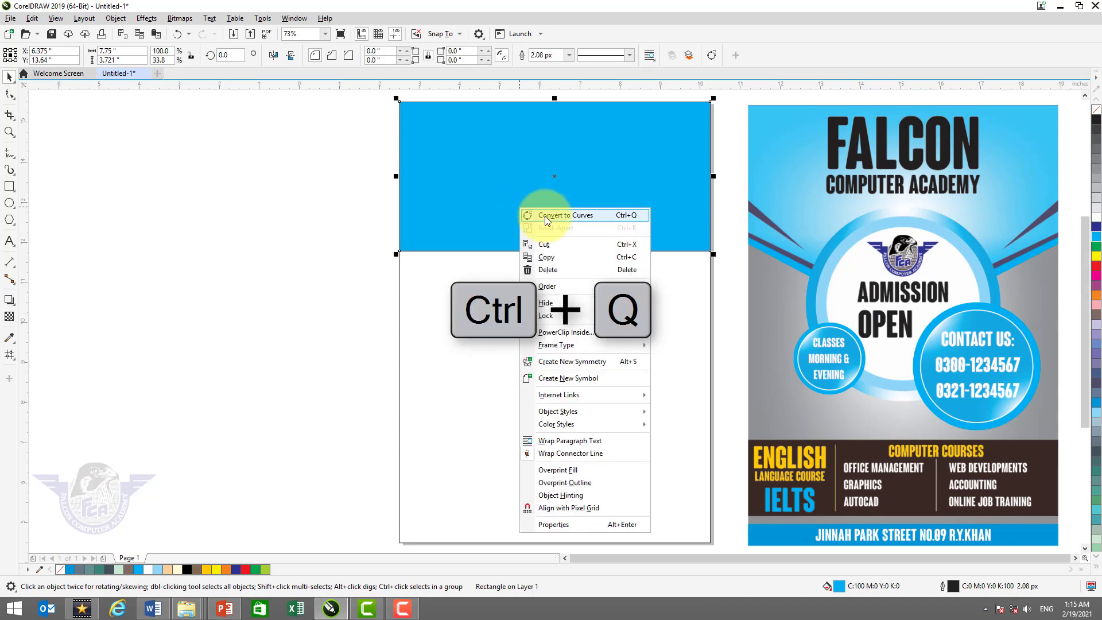
click(545, 215)
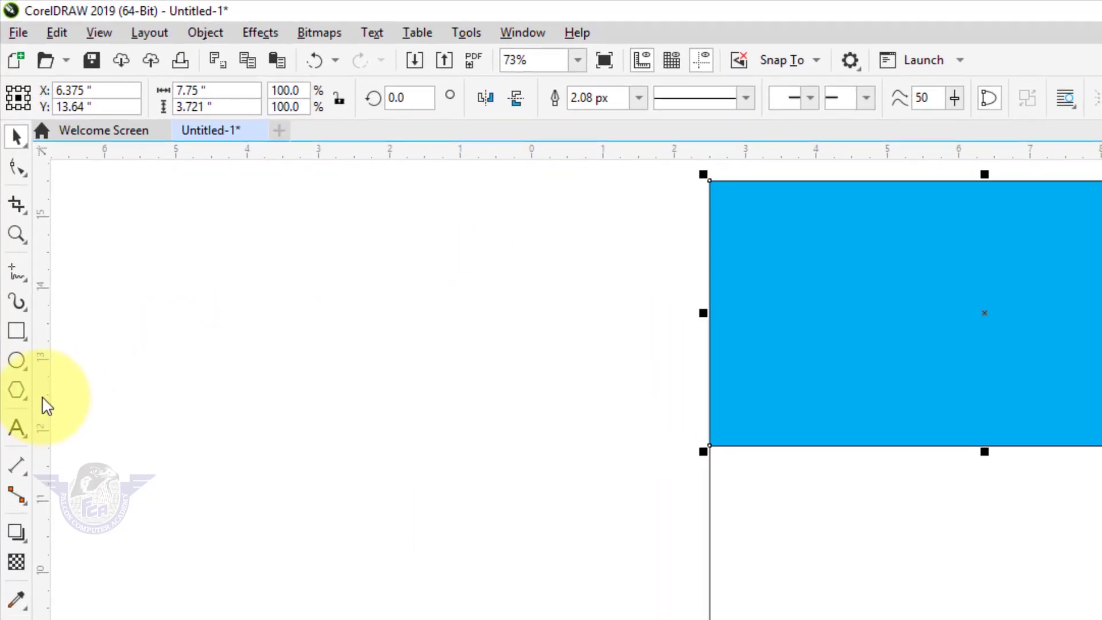
Place a vertical guideline at the page centre and pull a new lower-edge node down along it, making the shape about 5.5 inches tall.
drag(42, 409, 986, 465)
drag(849, 400, 860, 405)
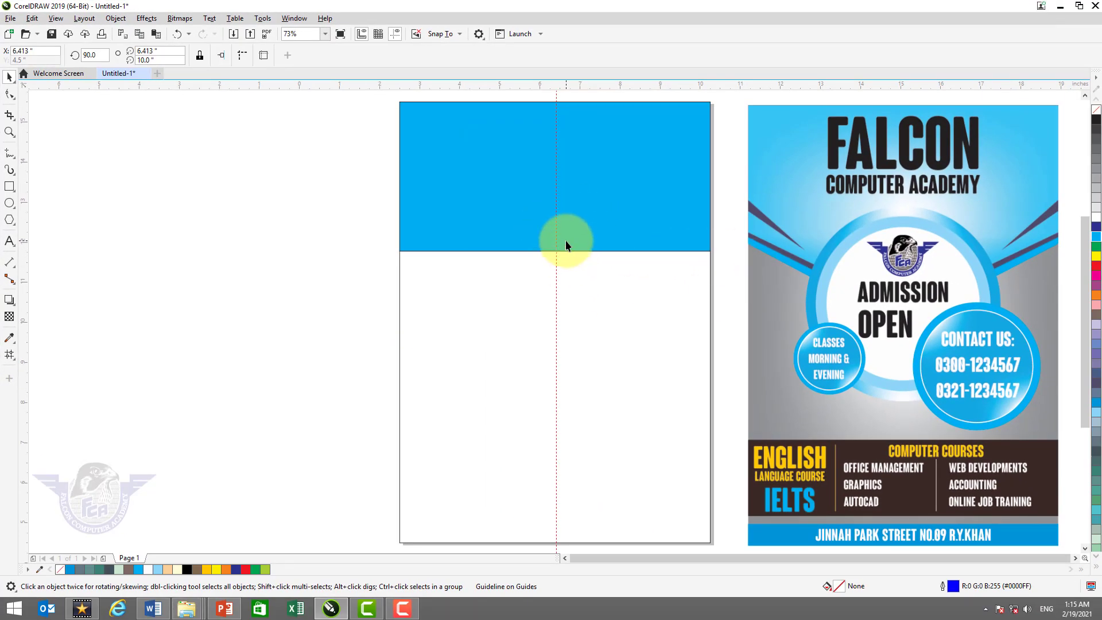
click(567, 243)
key(F10)
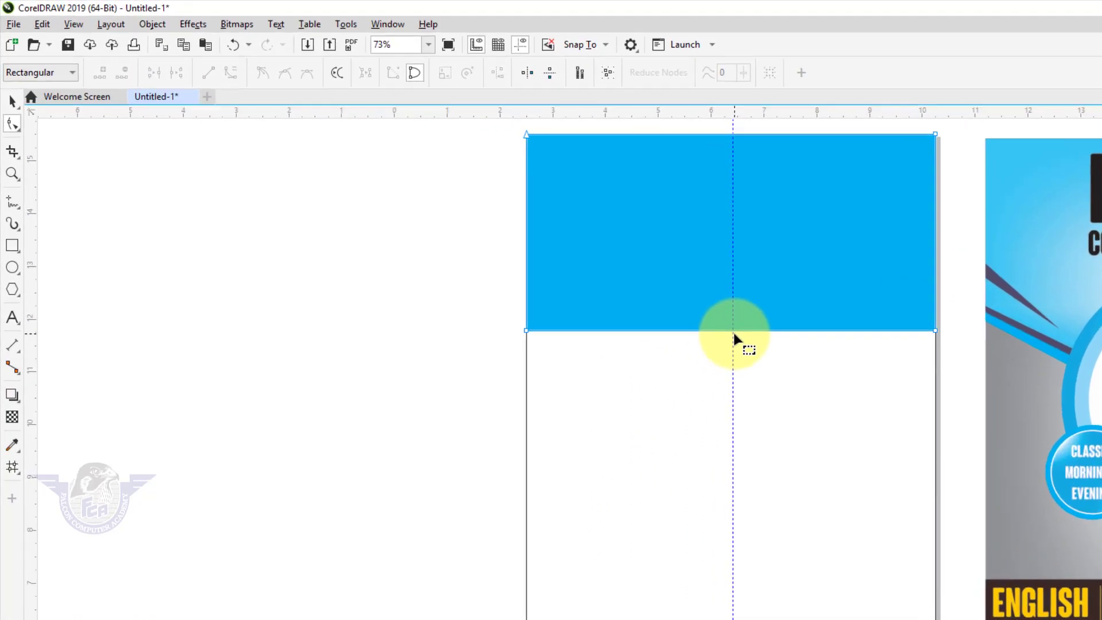
click(559, 252)
drag(840, 382, 837, 485)
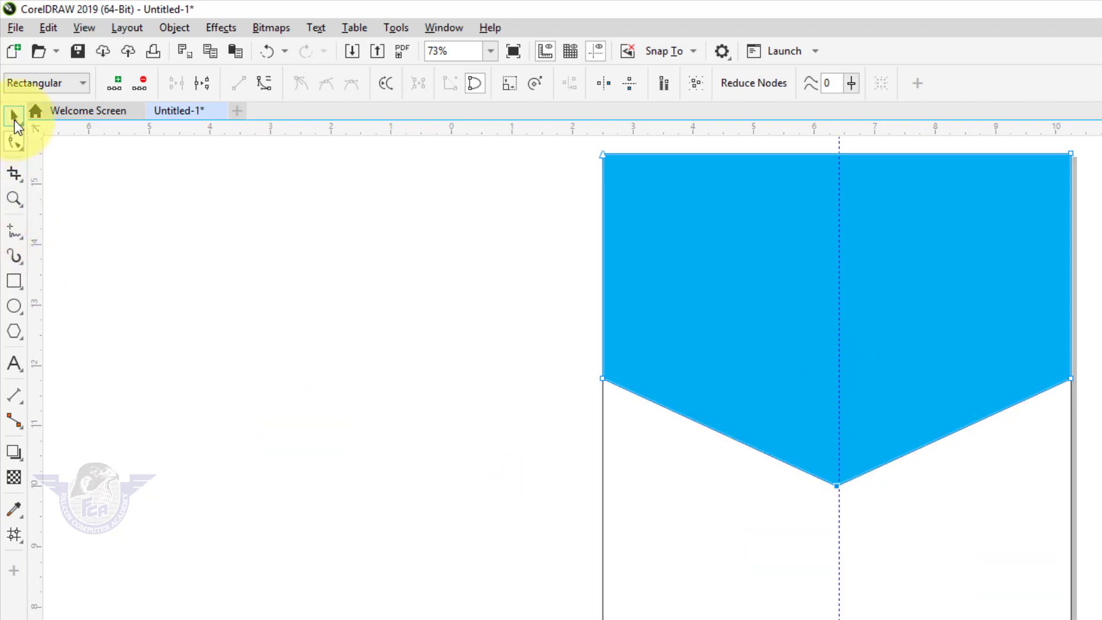
click(14, 117)
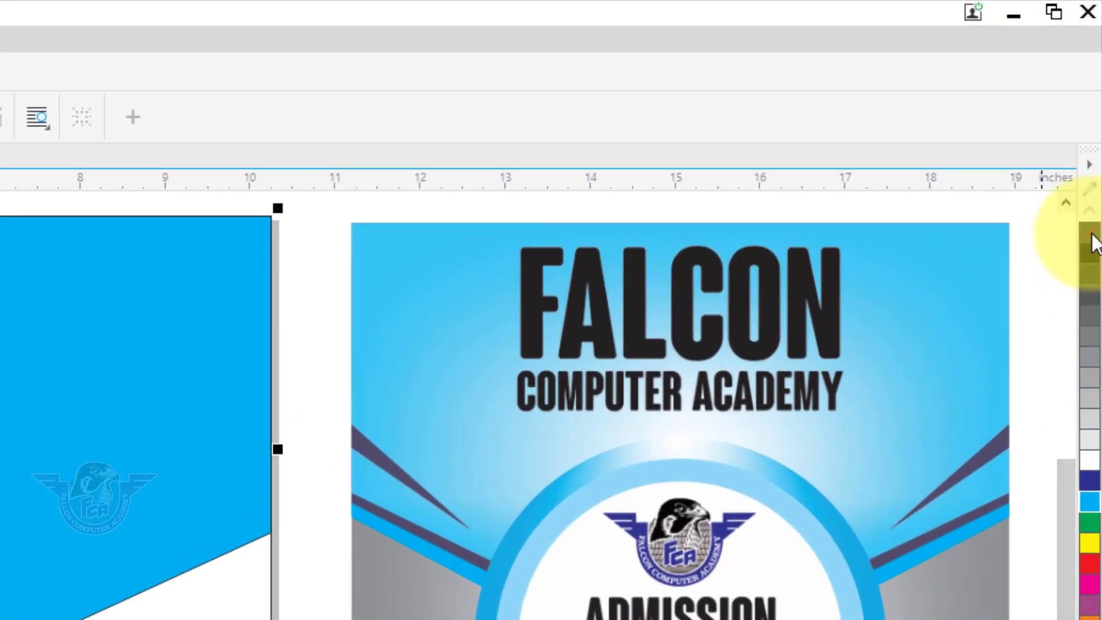
Remove the pointed shape's outline and duplicate it as a slightly shorter copy about 5.24 inches tall, aligned at the top.
drag(42, 501, 0, 619)
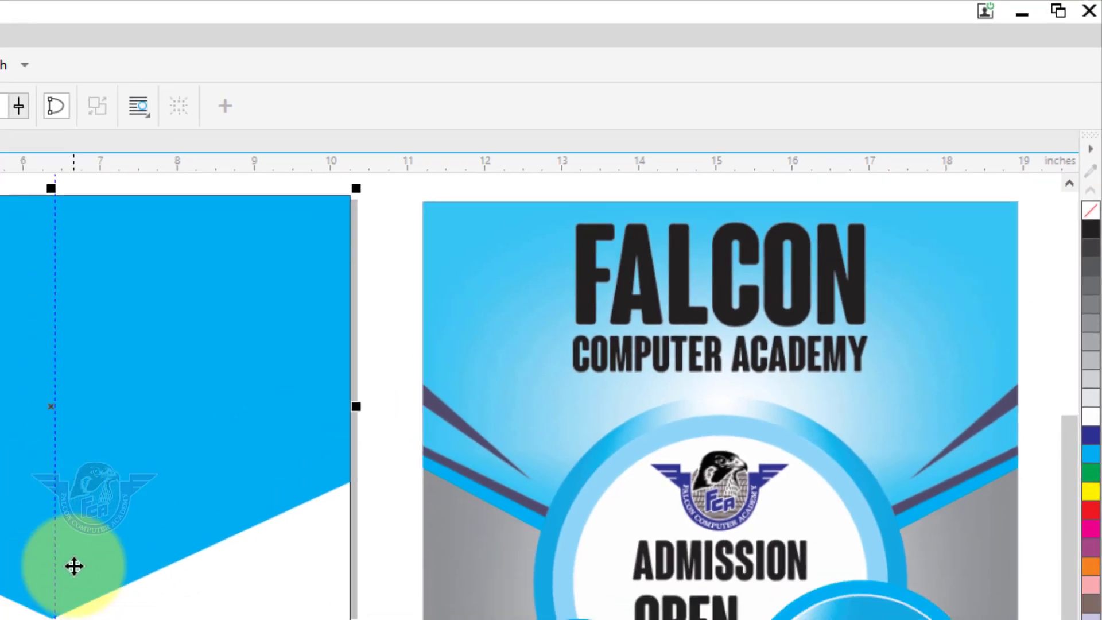
drag(74, 566, 52, 619)
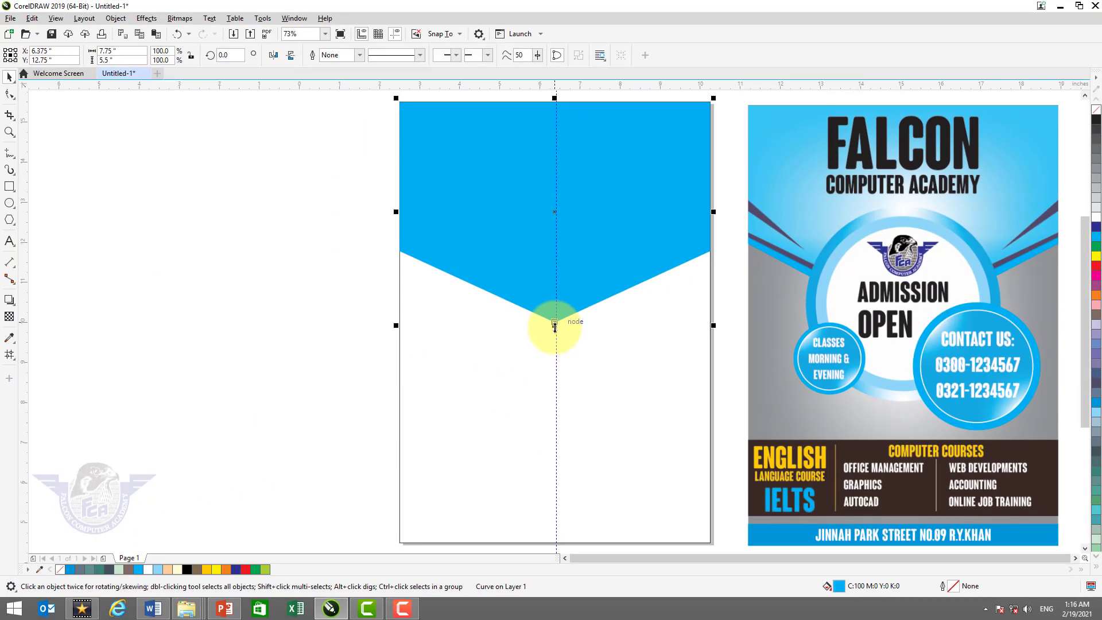
drag(554, 326, 555, 318)
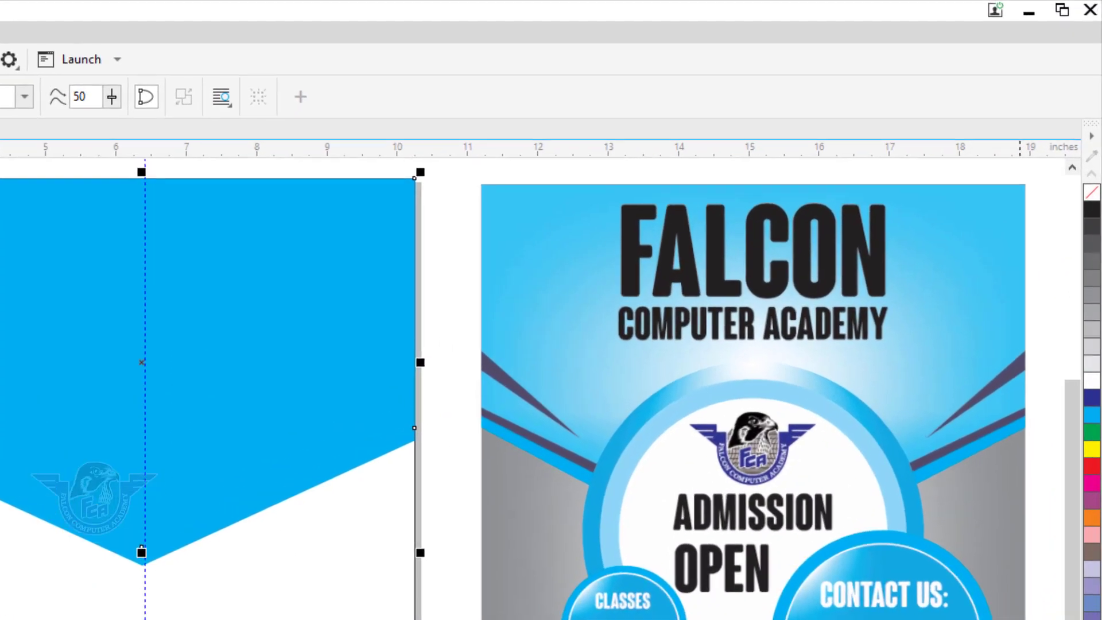
Fill the shorter copy with brown C0 M20 Y20 K60 and mix in black until it reaches C35 M47 Y47 K74.
click(1087, 555)
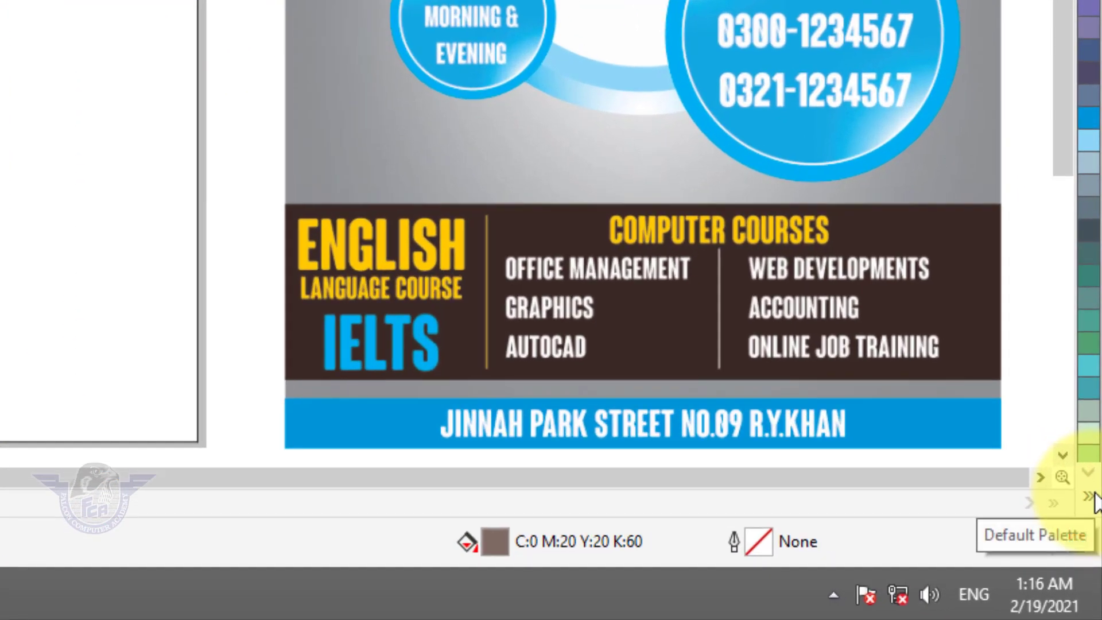
click(1094, 493)
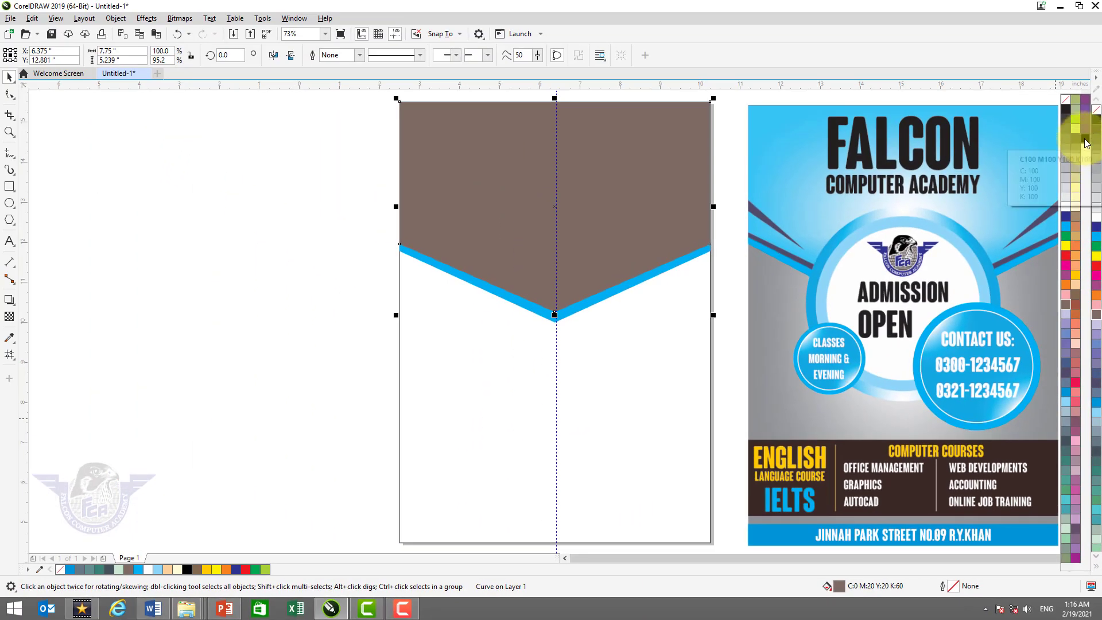
key(ctrl)
ctrl+click(1086, 144)
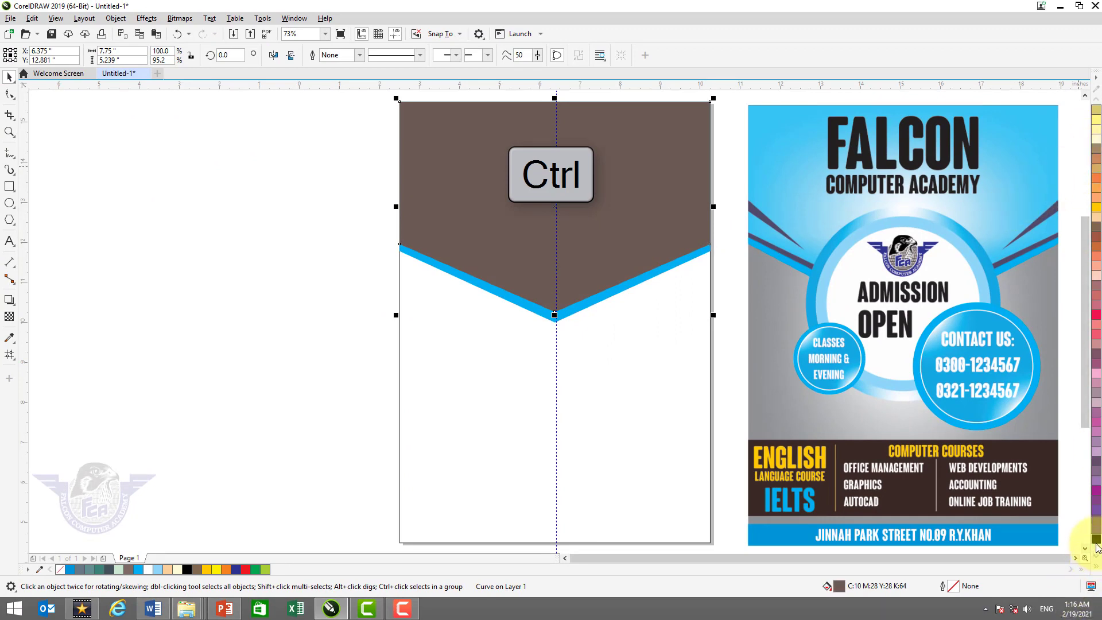
ctrl+click(1096, 543)
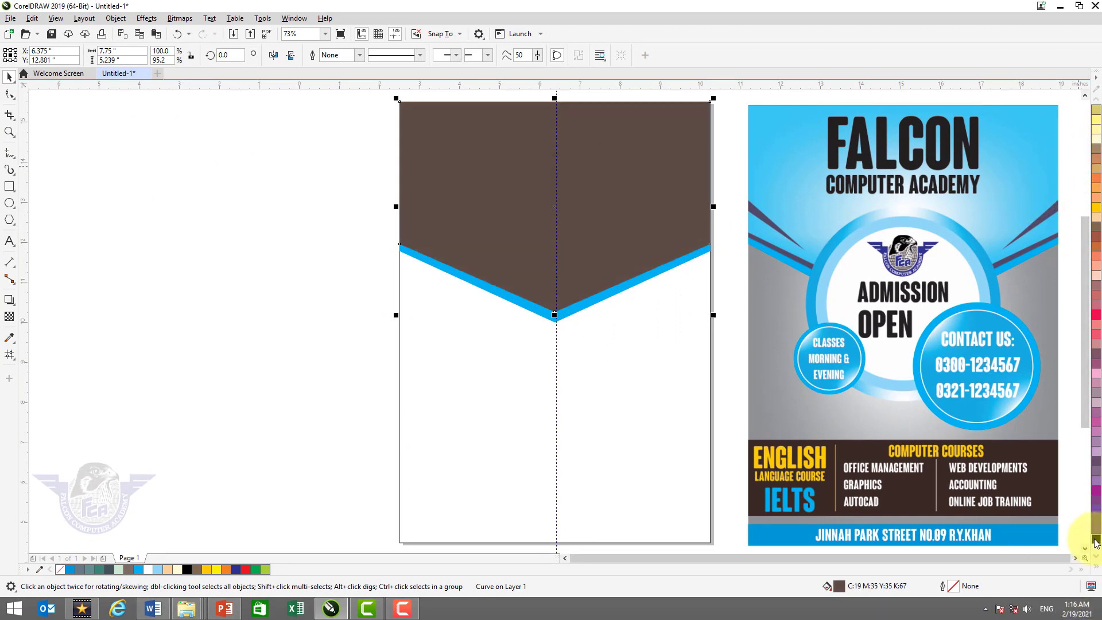
ctrl+click(1096, 542)
ctrl+click(1096, 542)
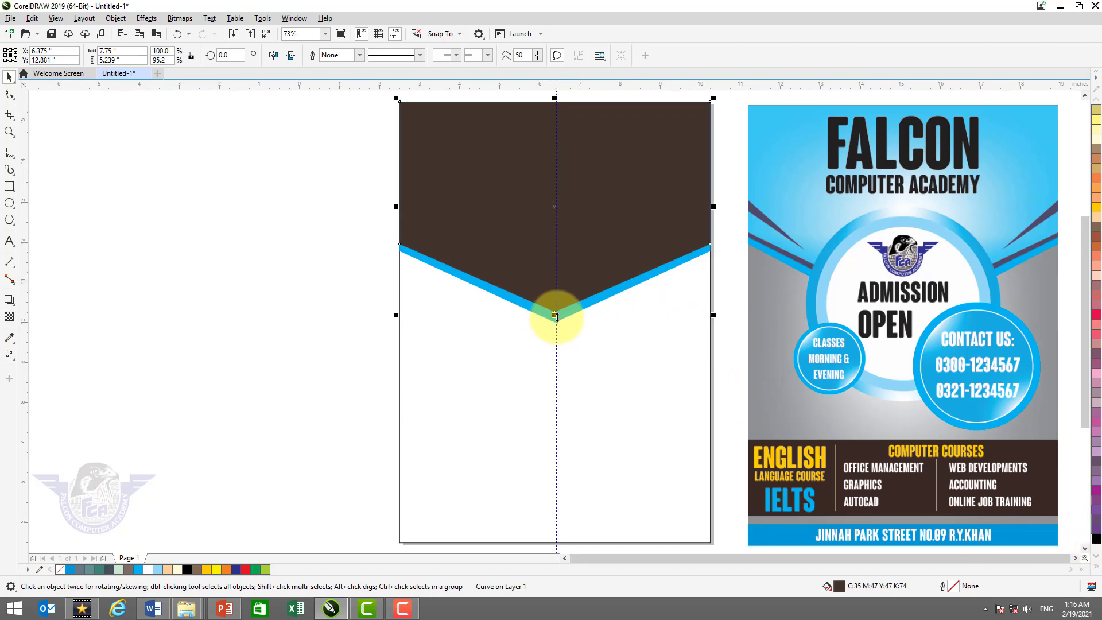
Duplicate the dark brown shape as a copy about 4.97 inches tall and fill it with Cyan (C100 M0 Y0 K0).
drag(556, 315, 559, 305)
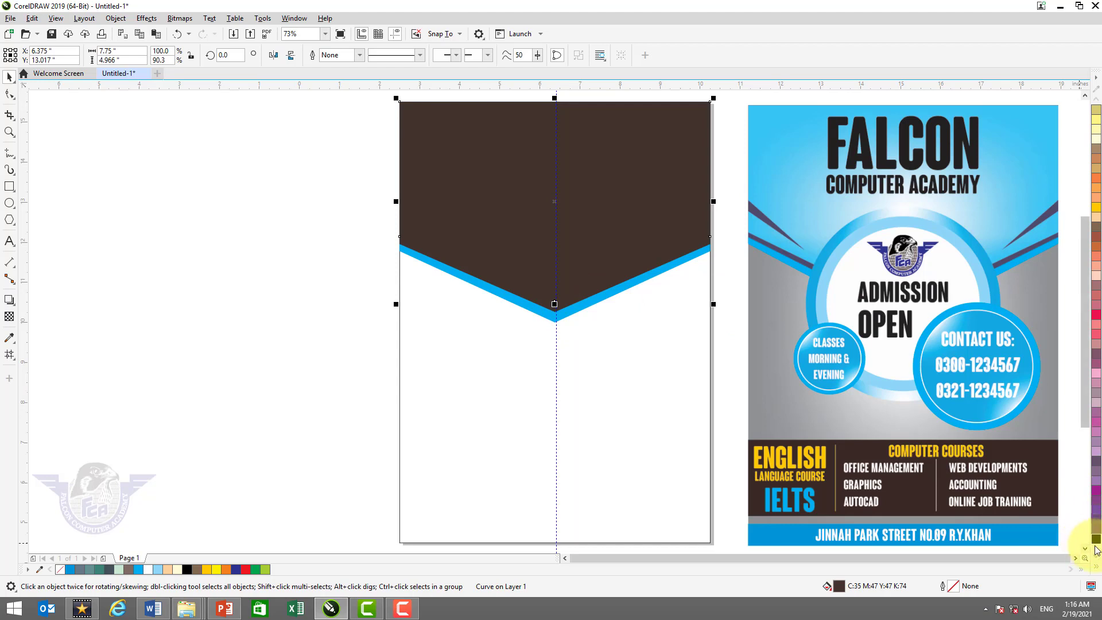
click(1096, 566)
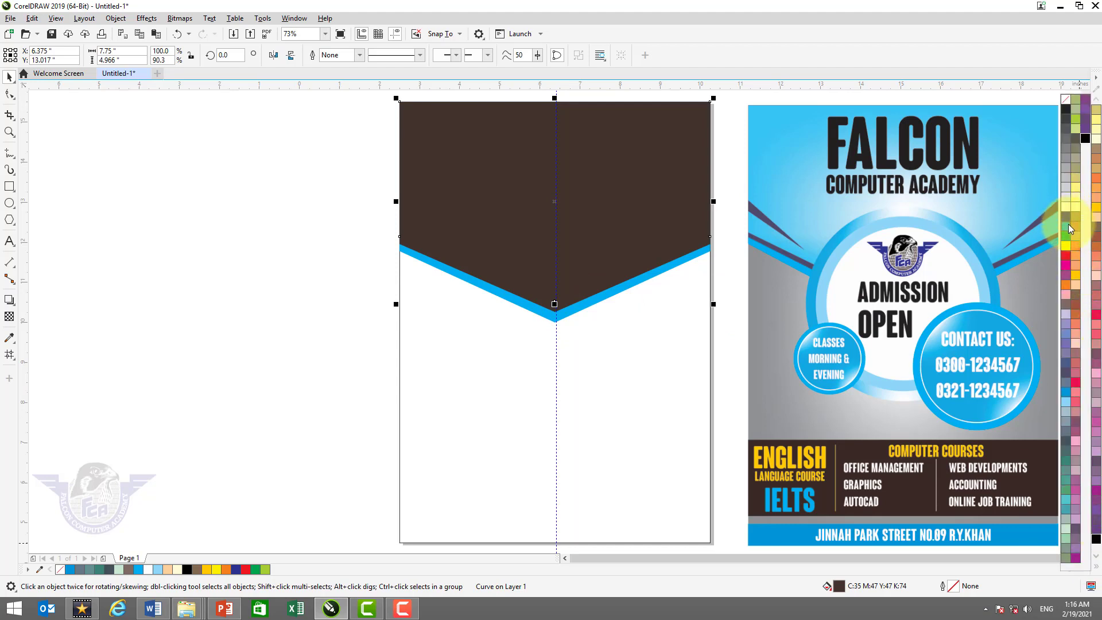
click(1068, 225)
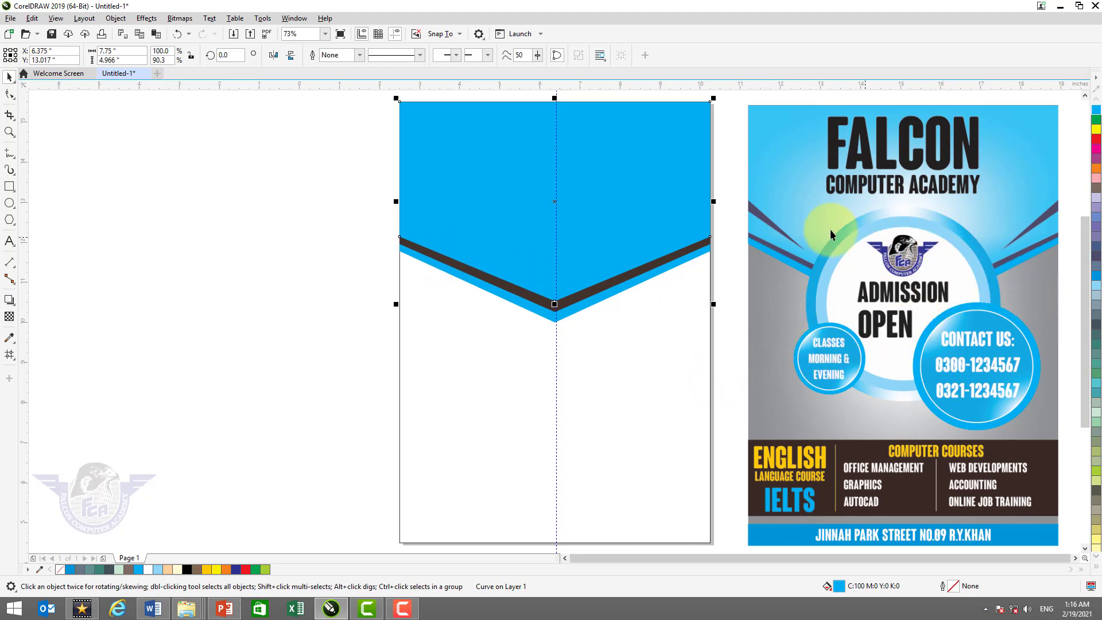
Draw a circle about 4.4 inches across over the chevron's tip and fill it with blue C100 M20 Y0 K0.
click(8, 204)
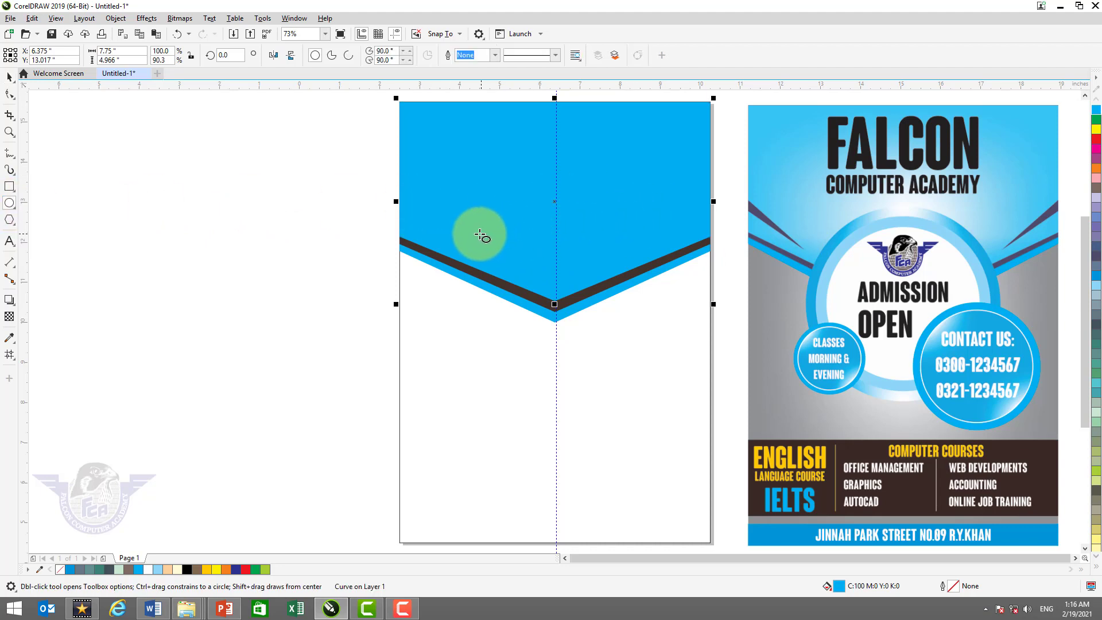
drag(463, 225, 630, 402)
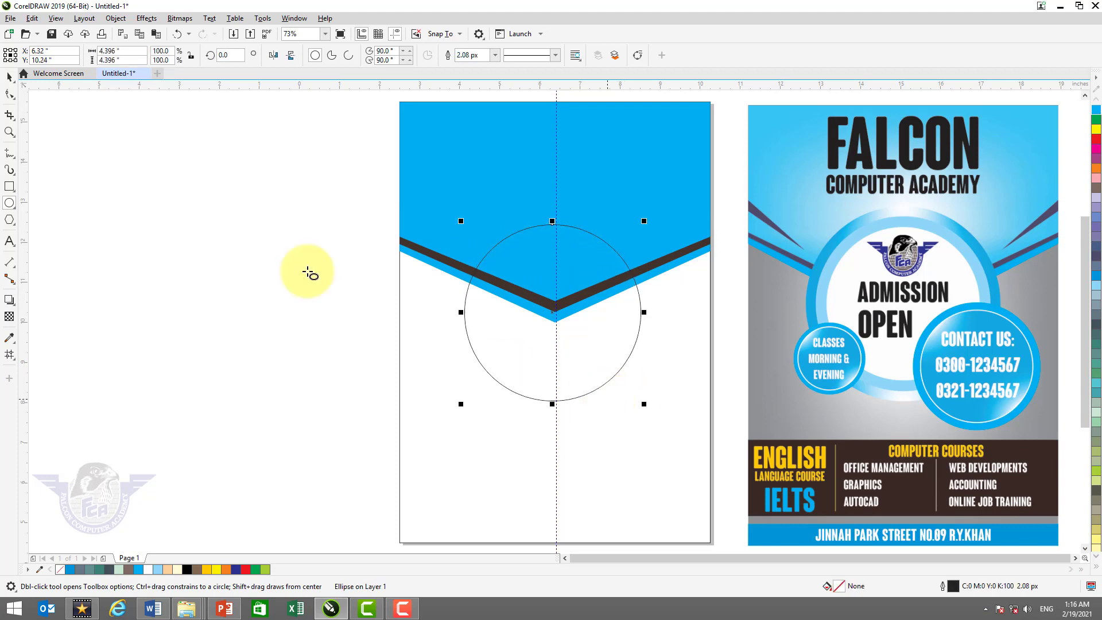
click(8, 76)
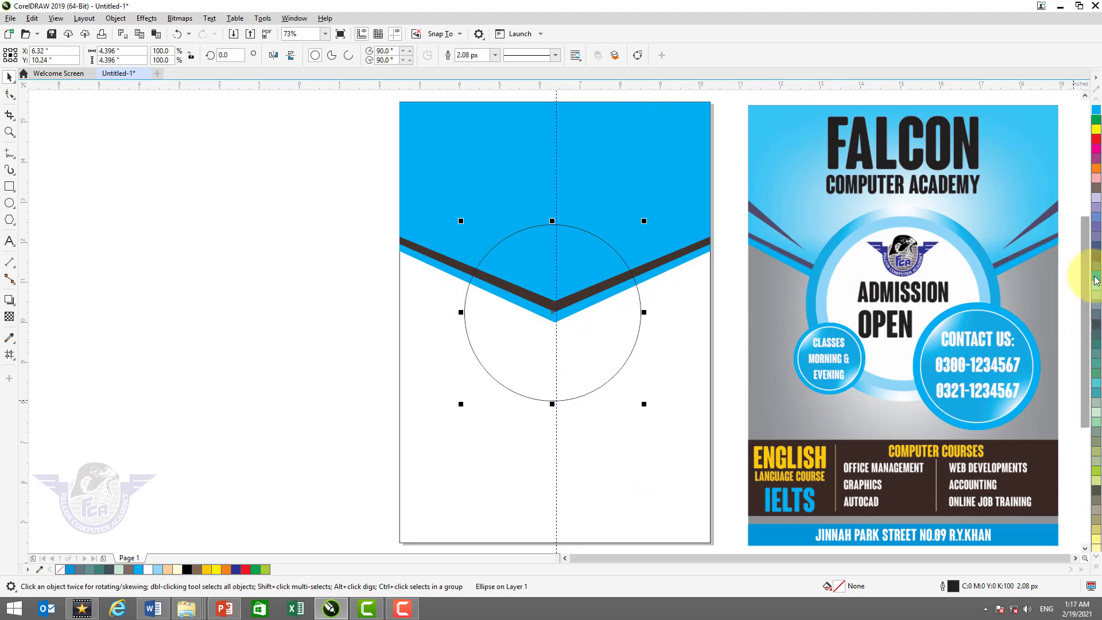
click(1096, 281)
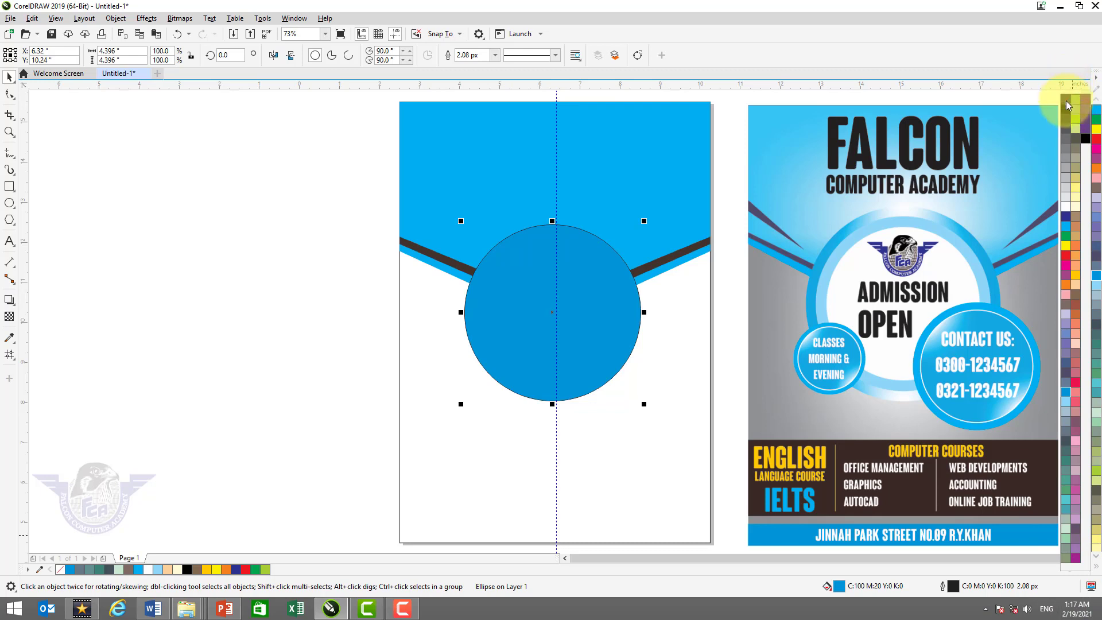
Remove the blue circle's outline and centre it horizontally on the chevron-shaped header.
right_click(1067, 98)
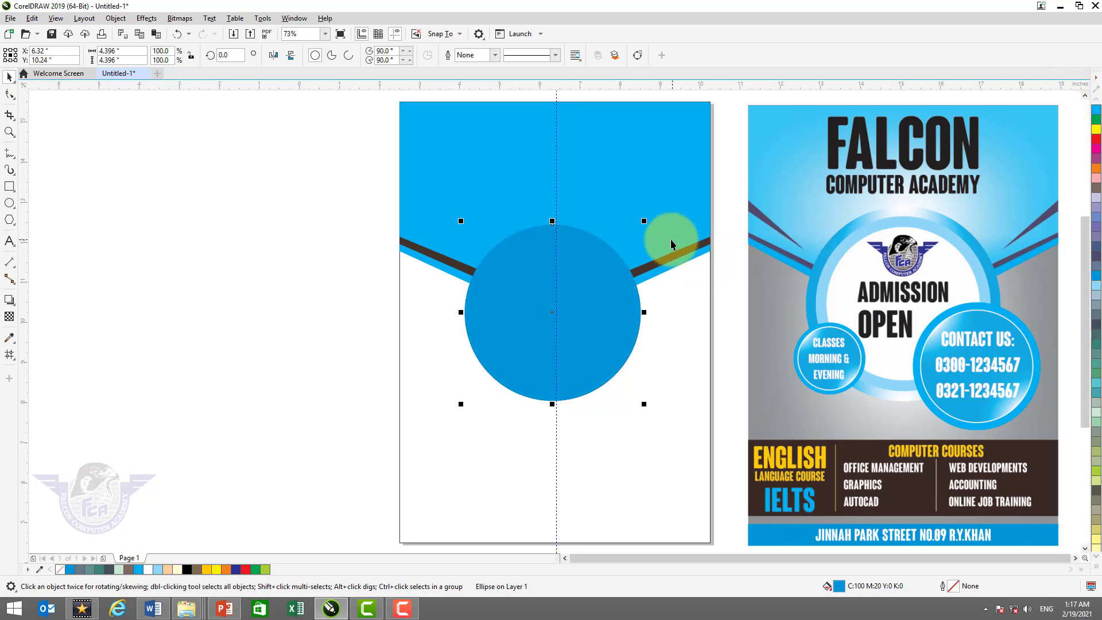
key(shift)
shift+click(651, 235)
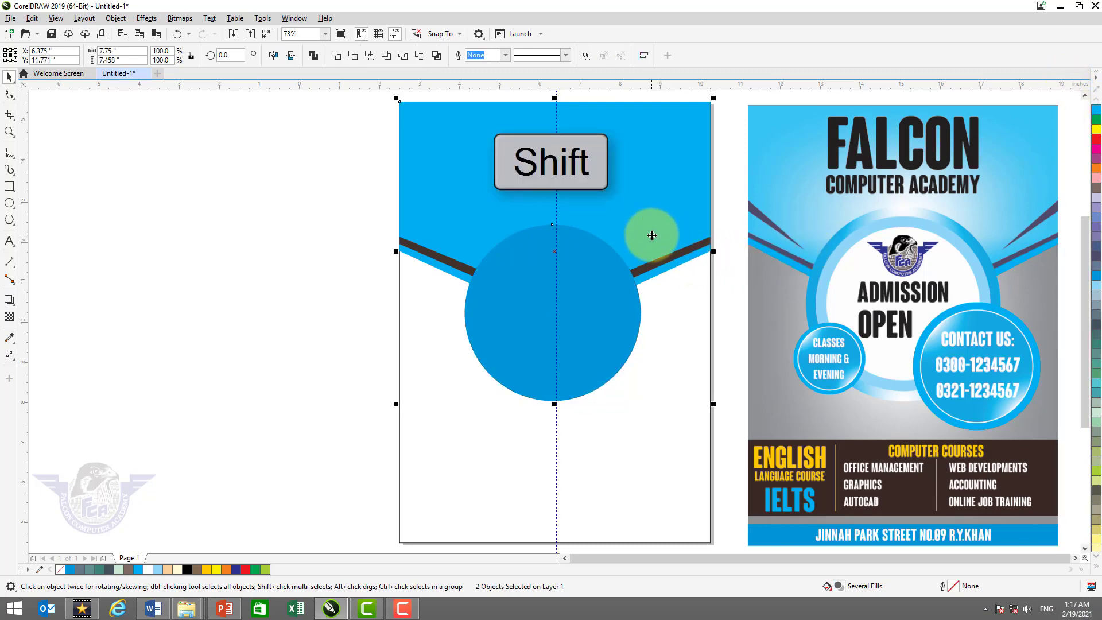
key(c)
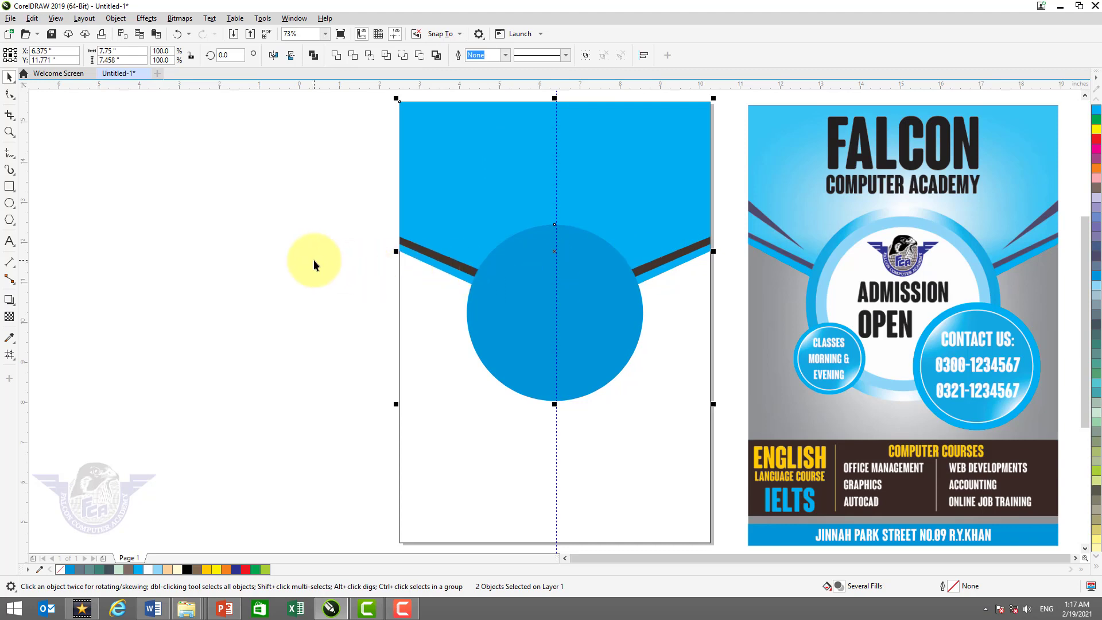
click(314, 264)
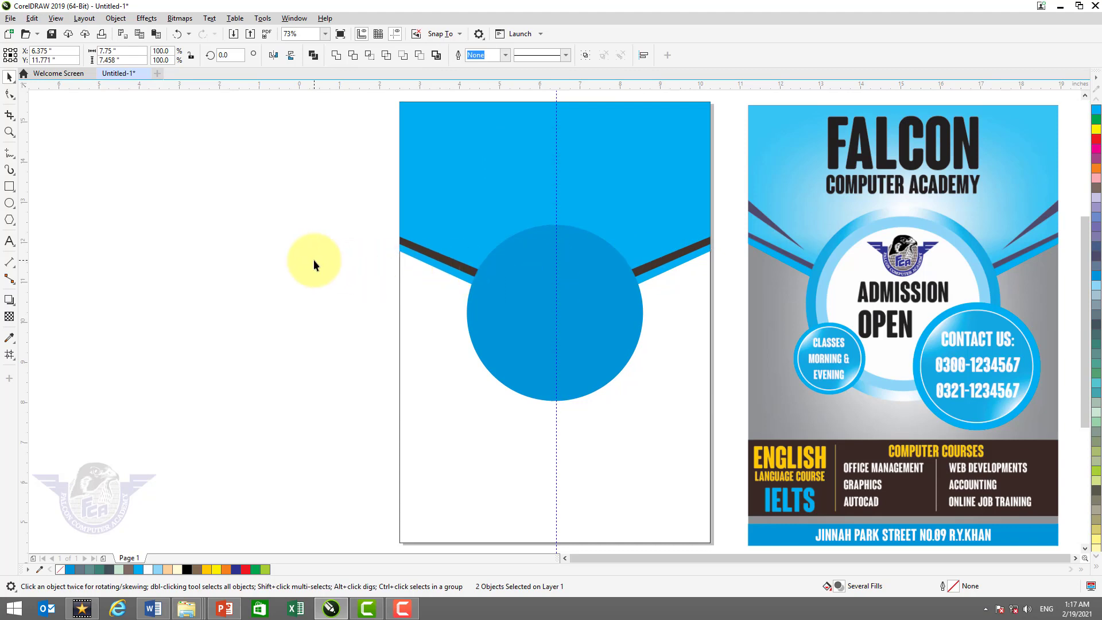
Duplicate the blue circle as a concentric copy about 3.82 inches across and fill it with light blue C40 M0 Y0 K0.
click(610, 302)
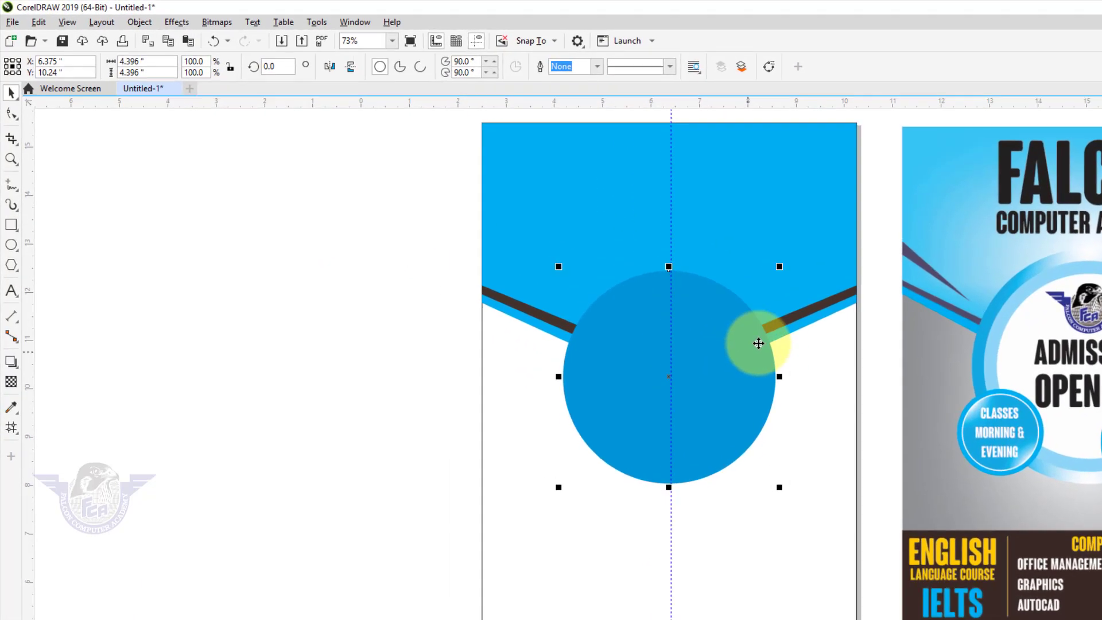
key(shift)
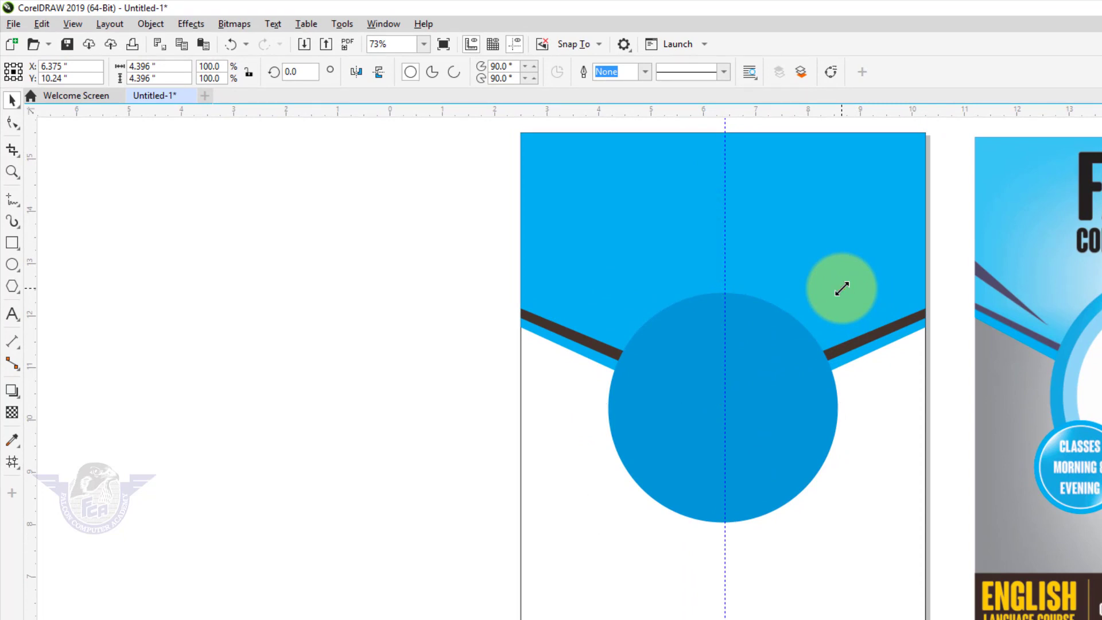
drag(842, 288, 844, 311)
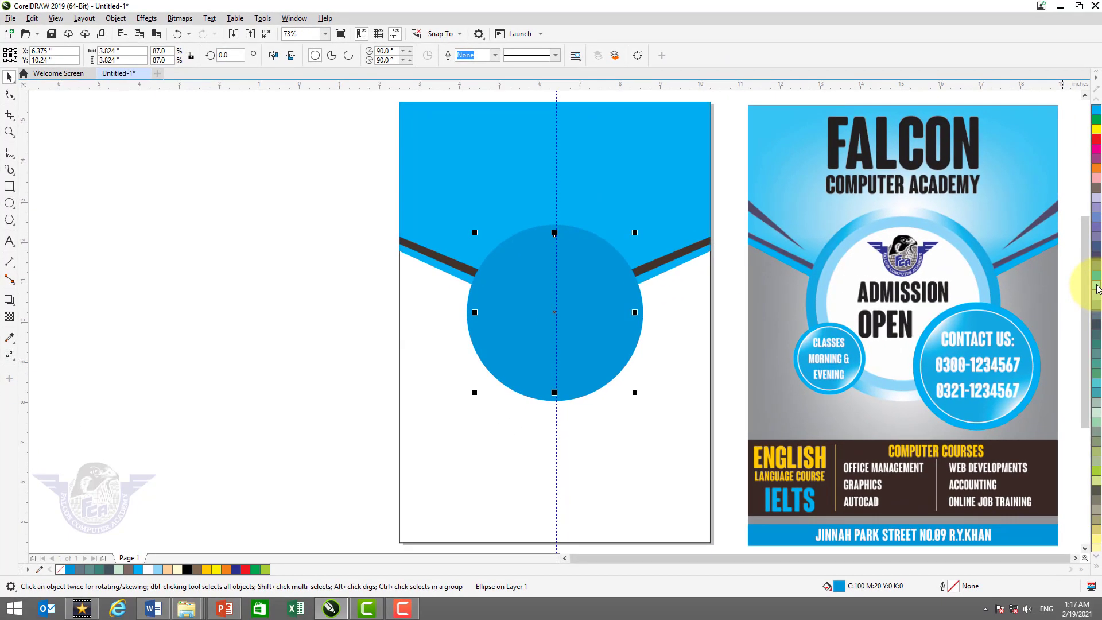
click(1096, 287)
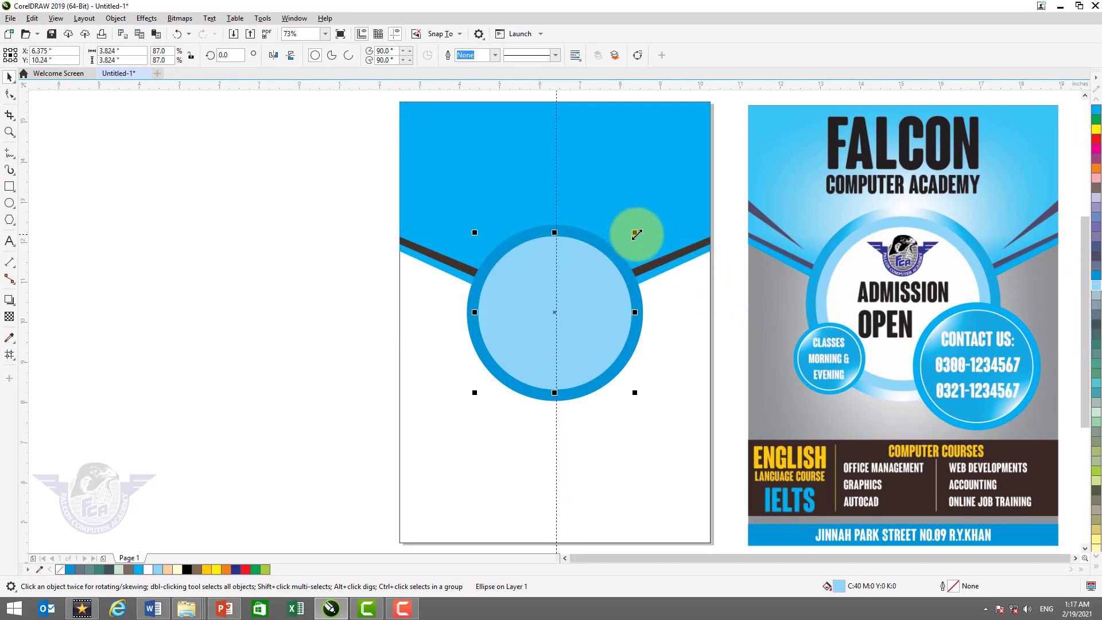
Duplicate the light blue circle as a concentric copy about 3.54 inches across and fill it with white.
drag(635, 235, 635, 241)
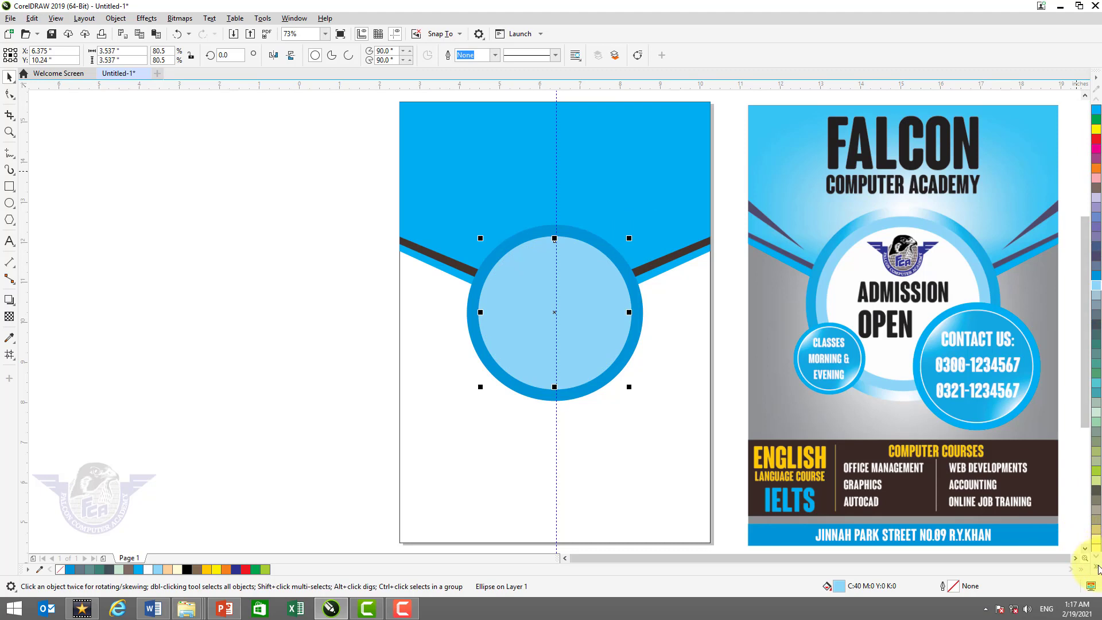
click(1097, 568)
click(1065, 208)
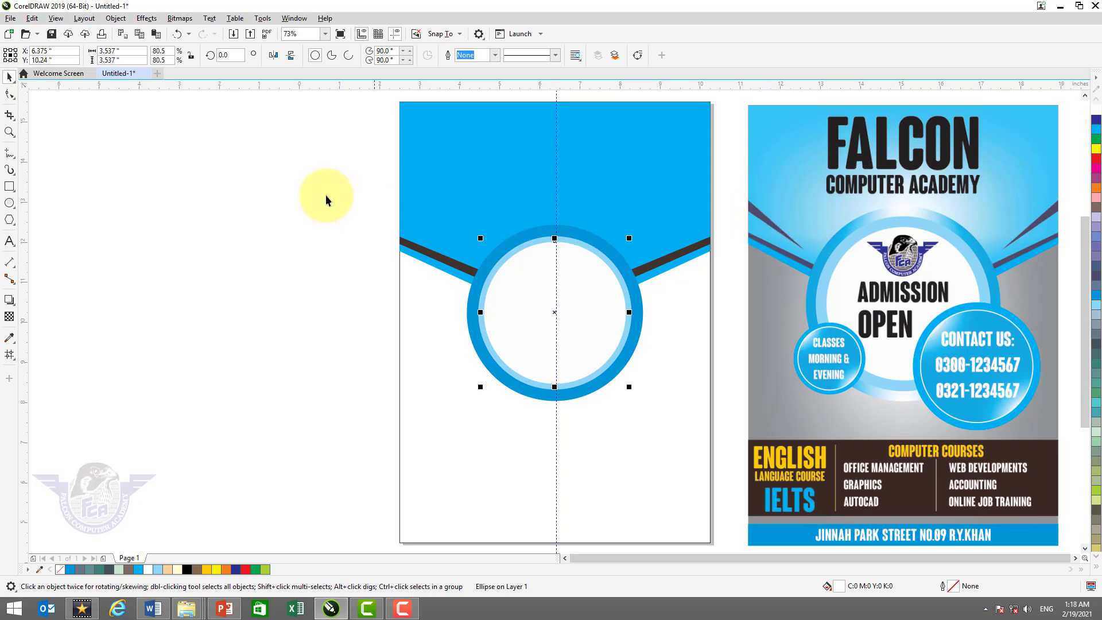
Draw a rectangle about 2.15 by 0.31 inches from the page's left edge, above the dark brown band.
key(F2)
drag(373, 167, 615, 312)
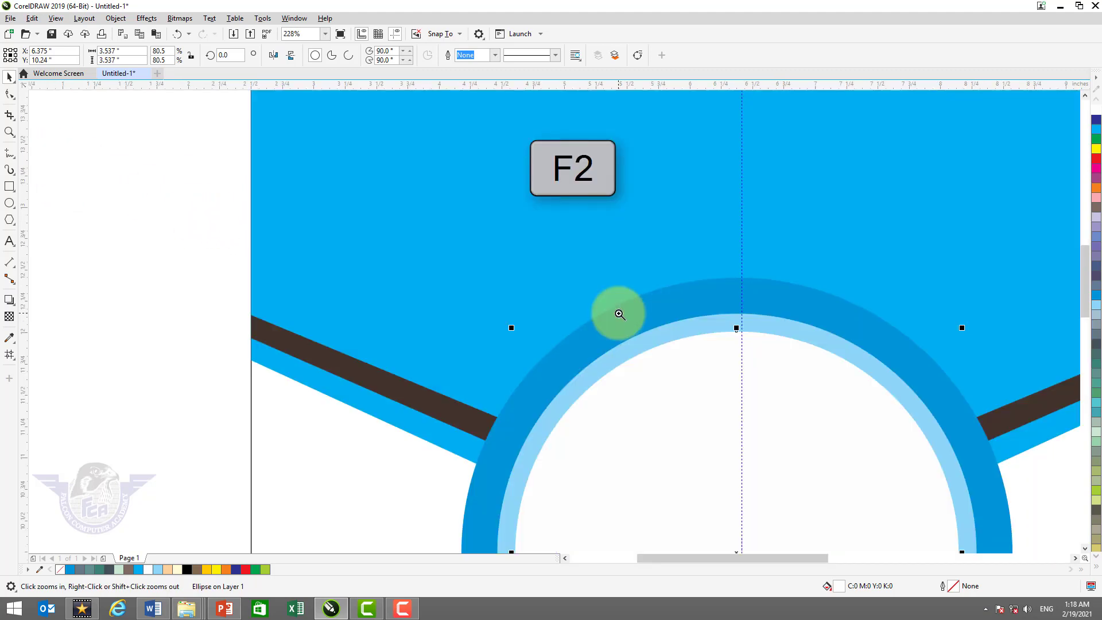
click(9, 187)
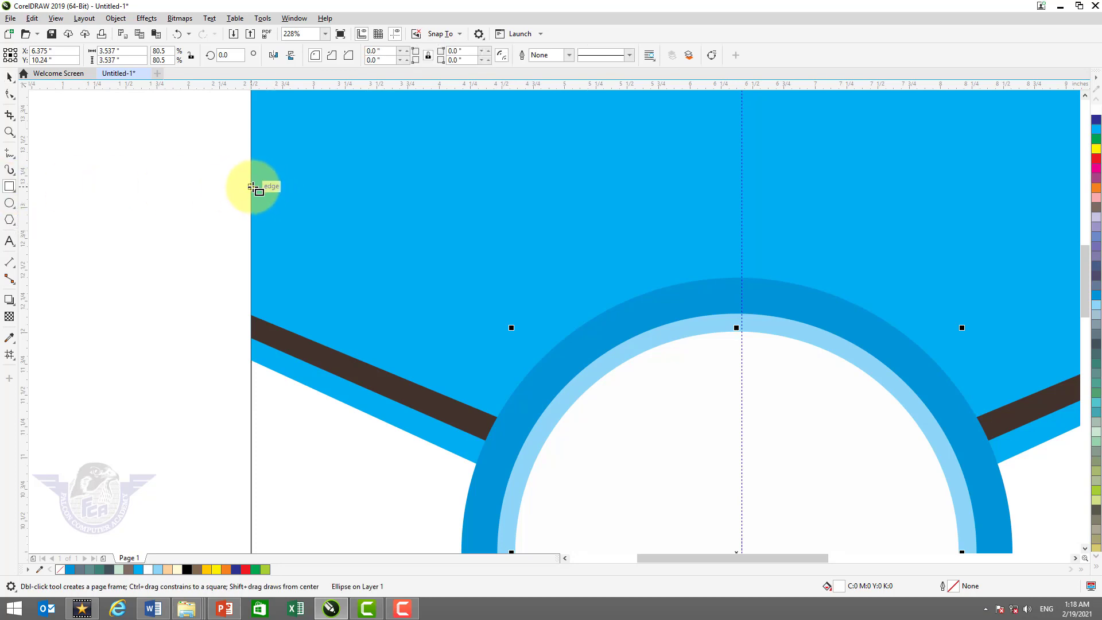
drag(253, 188, 521, 226)
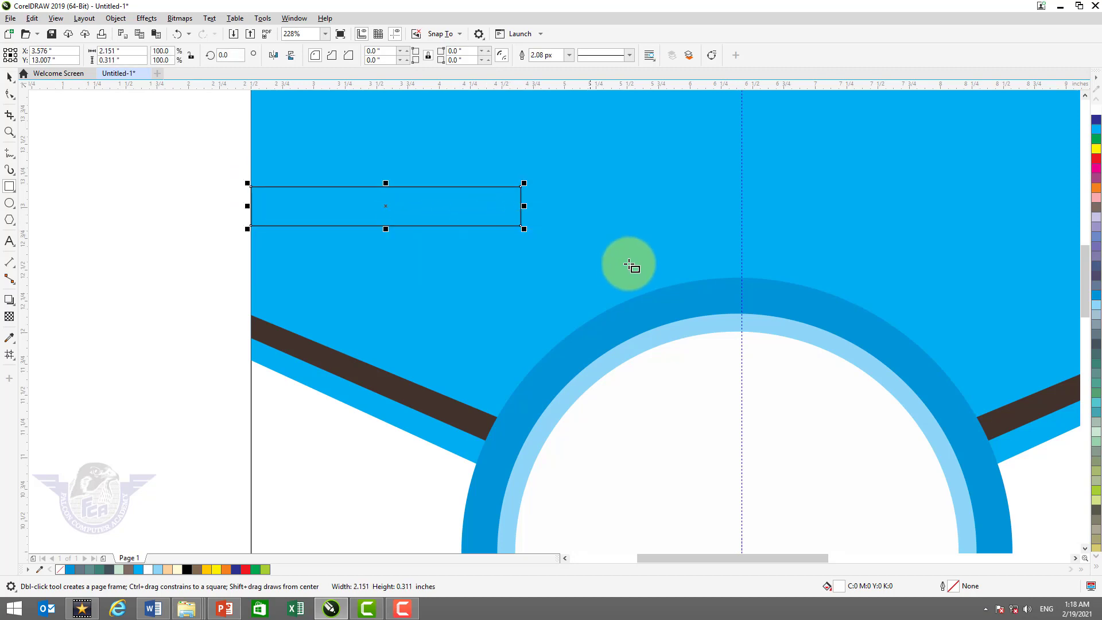
click(9, 78)
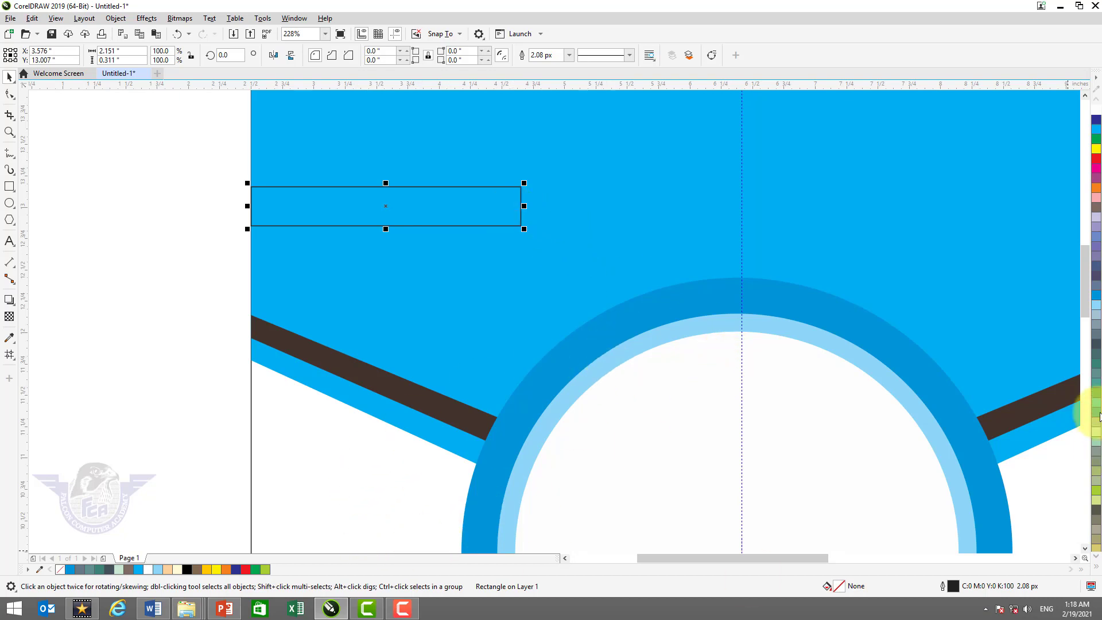
Fill the rectangle with brown C0 M20 Y20 K60 and mix in black until it reaches C35 M47 Y47 K74.
click(1096, 211)
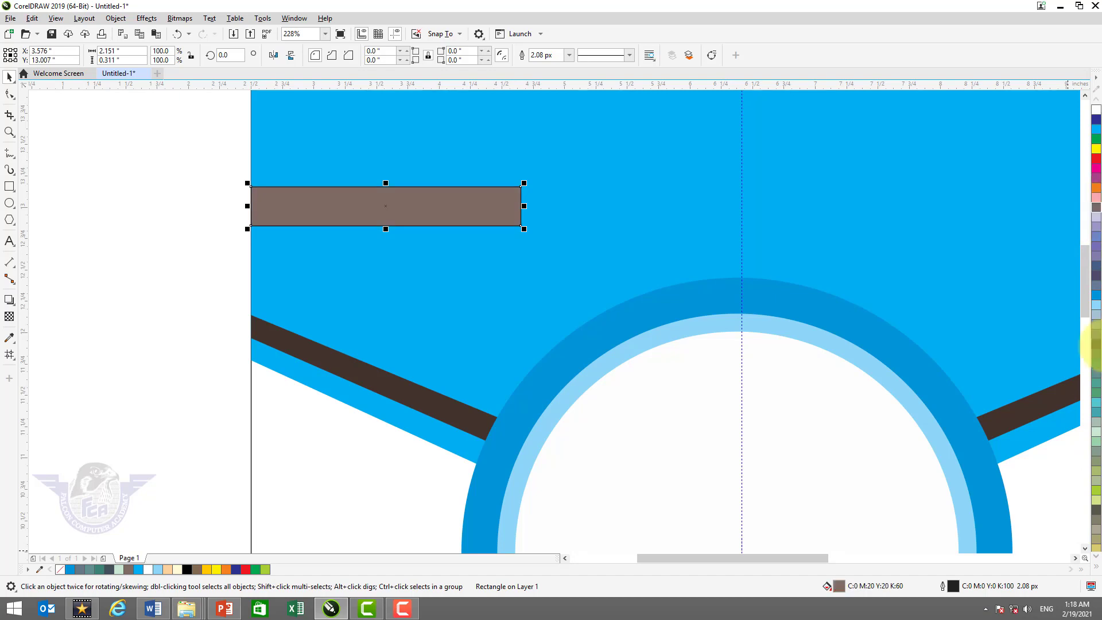
click(1096, 569)
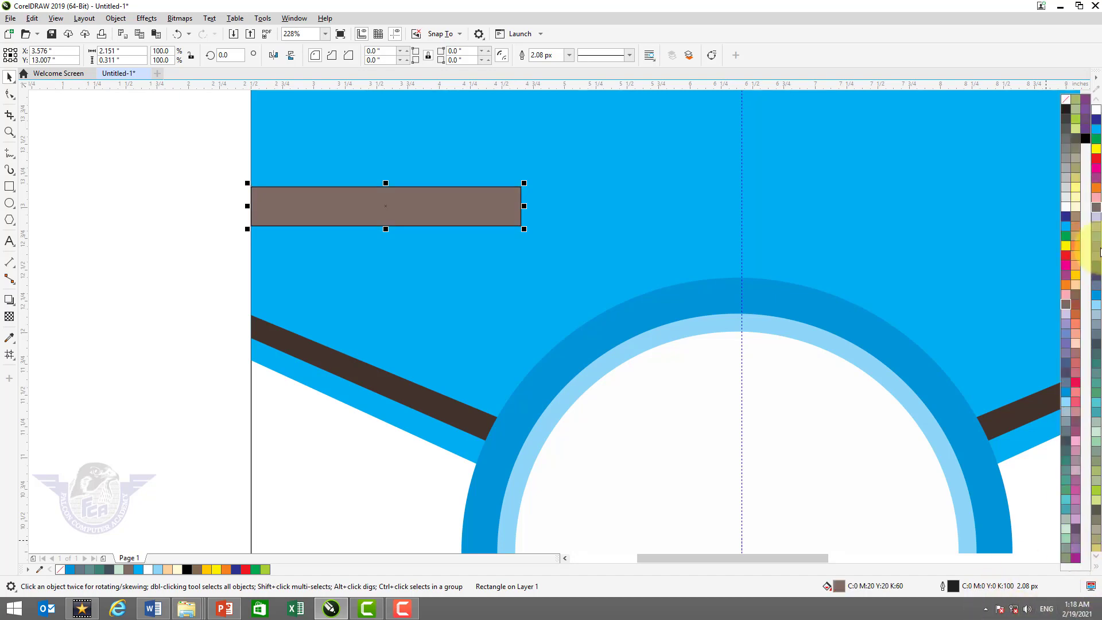
click(1086, 144)
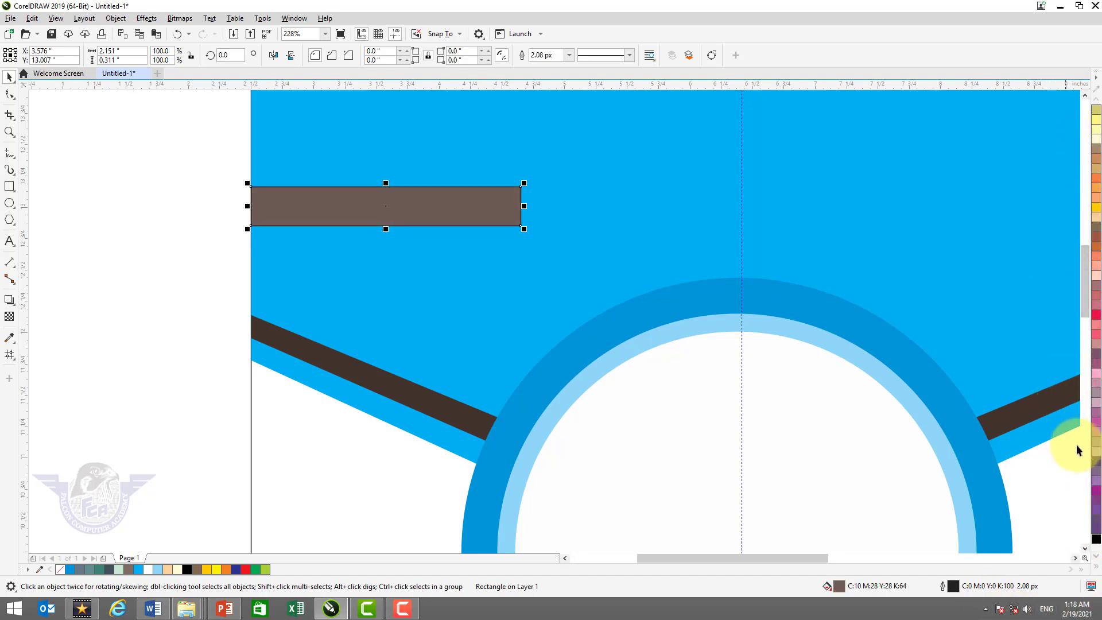
ctrl+click(1096, 541)
ctrl+click(1096, 541)
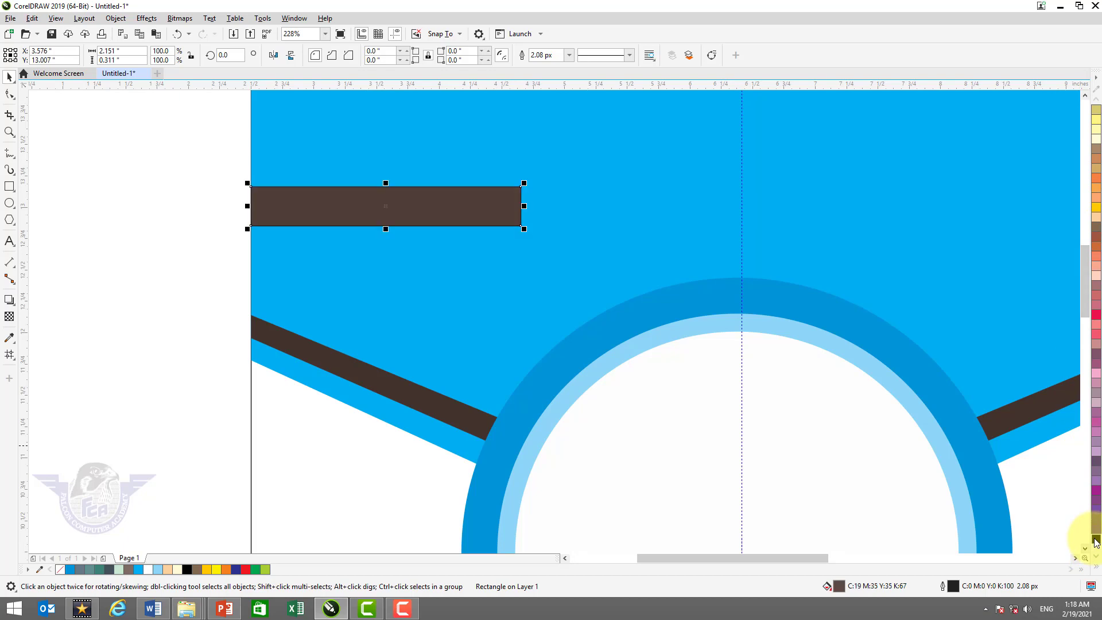
ctrl+click(1096, 541)
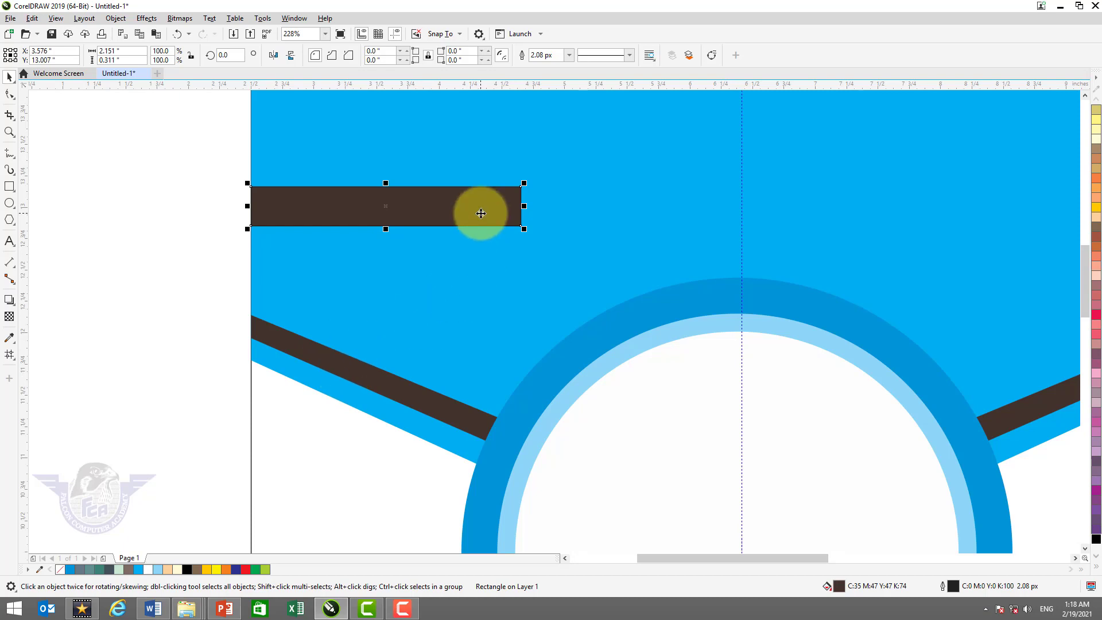
Convert the rectangle to curves and reshape it into a three-node spike pointing down toward the circle, about 1.86 by 1.58 inches.
key(ctrl+q)
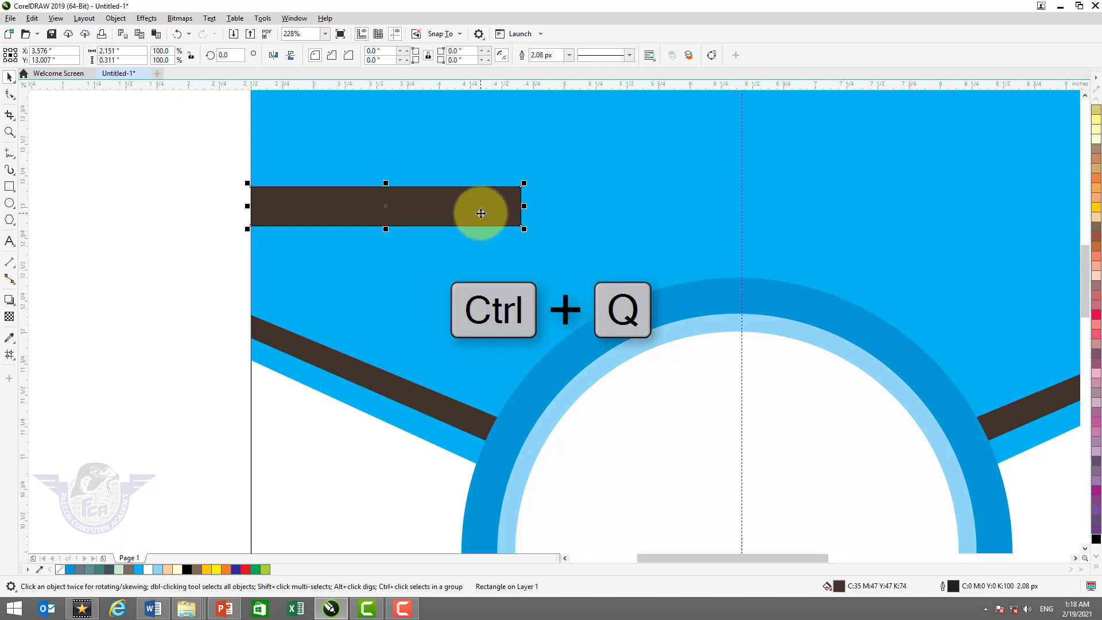
right_click(481, 214)
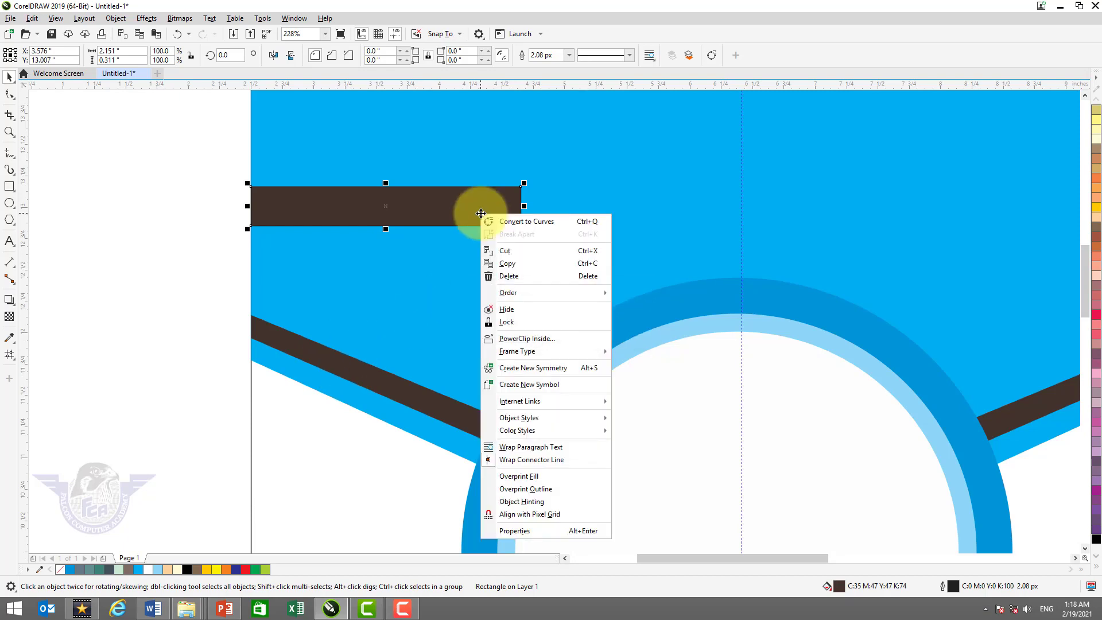
click(518, 224)
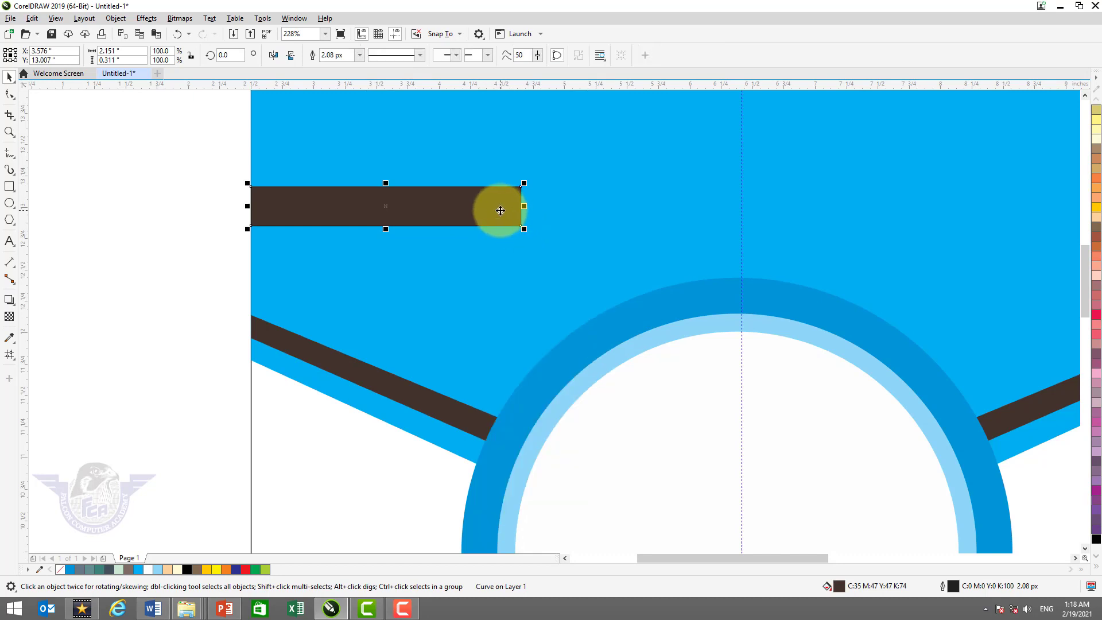
key(F10)
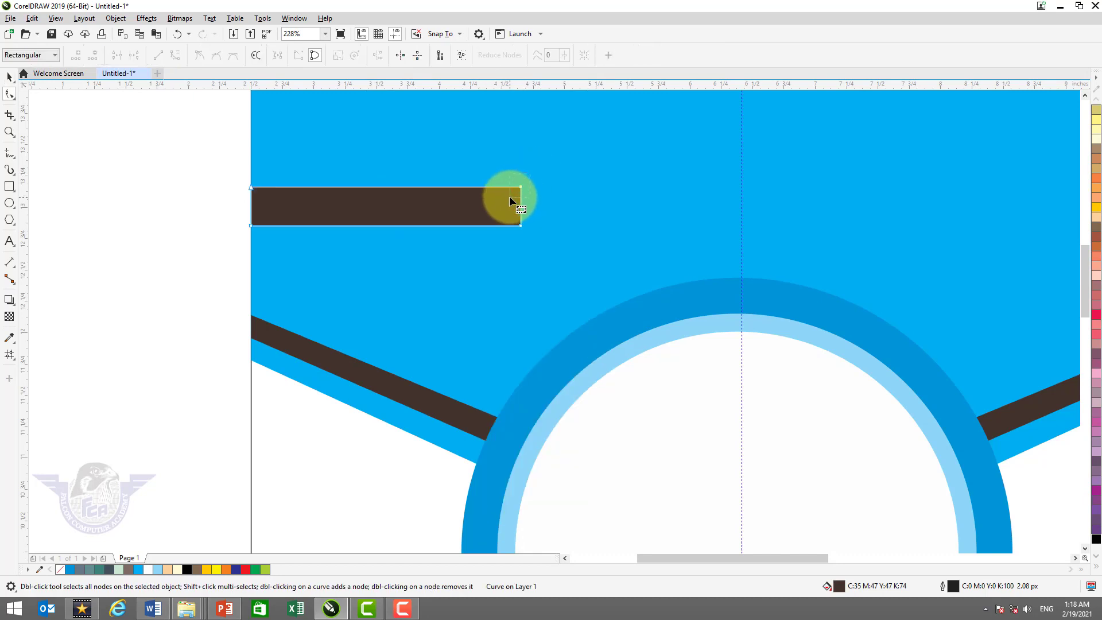
drag(509, 197, 484, 383)
key(Delete)
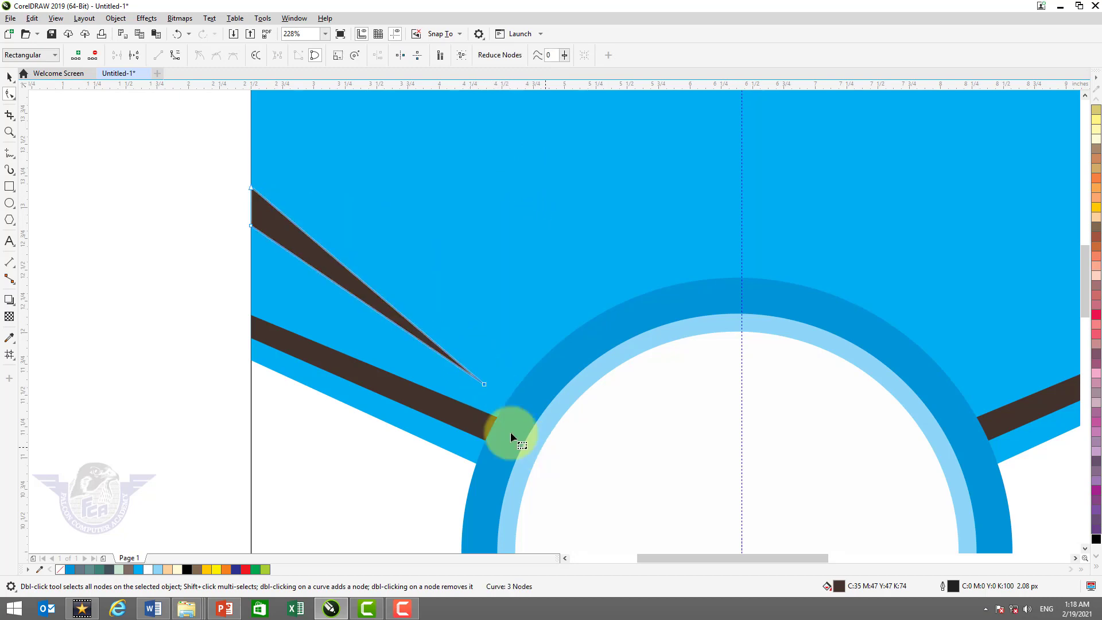
Remove the outline from the dark brown spike.
click(9, 76)
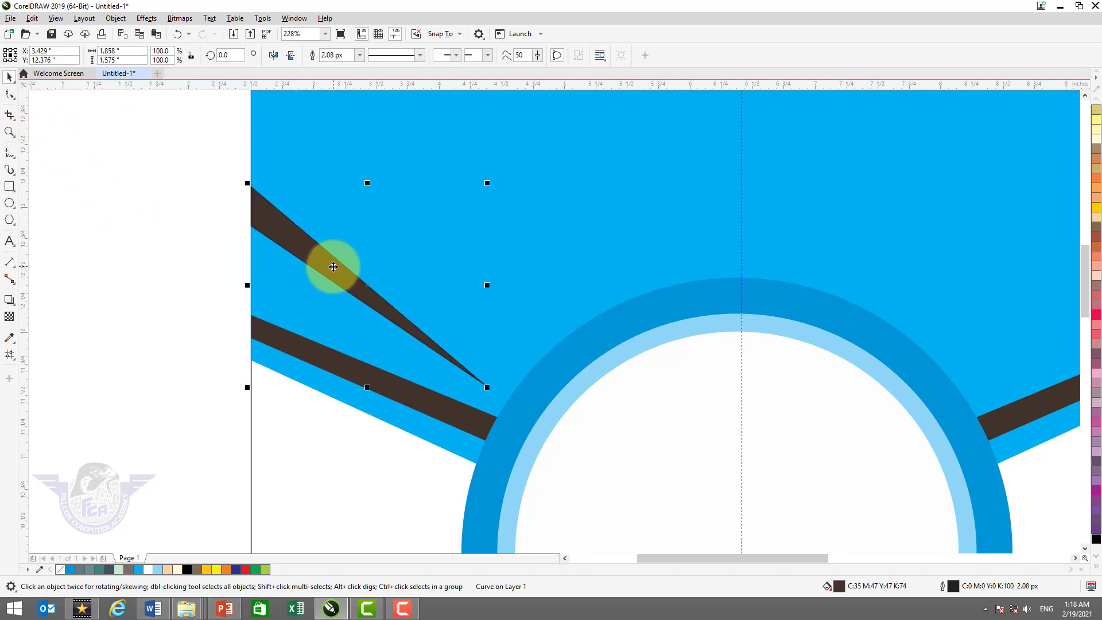
key(z)
drag(256, 187, 315, 241)
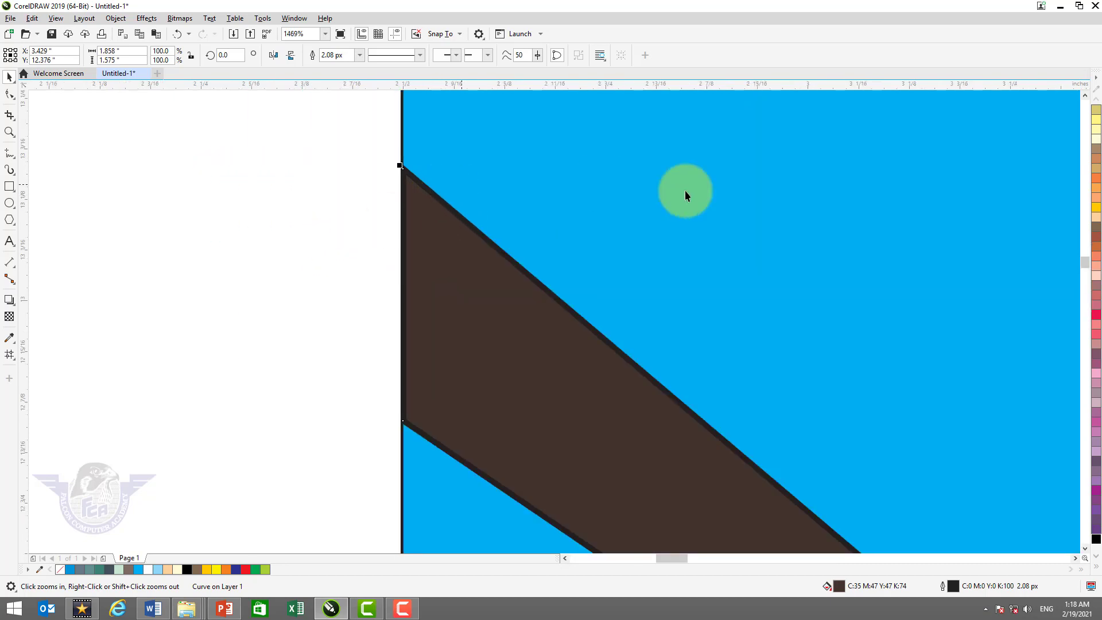
click(1097, 569)
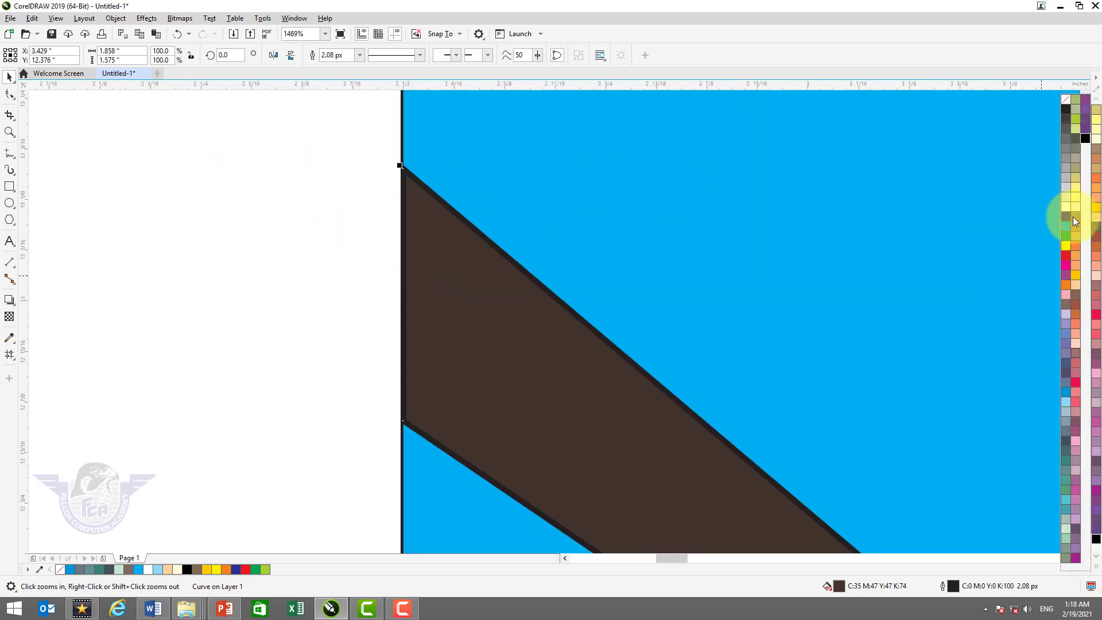
right_click(1065, 99)
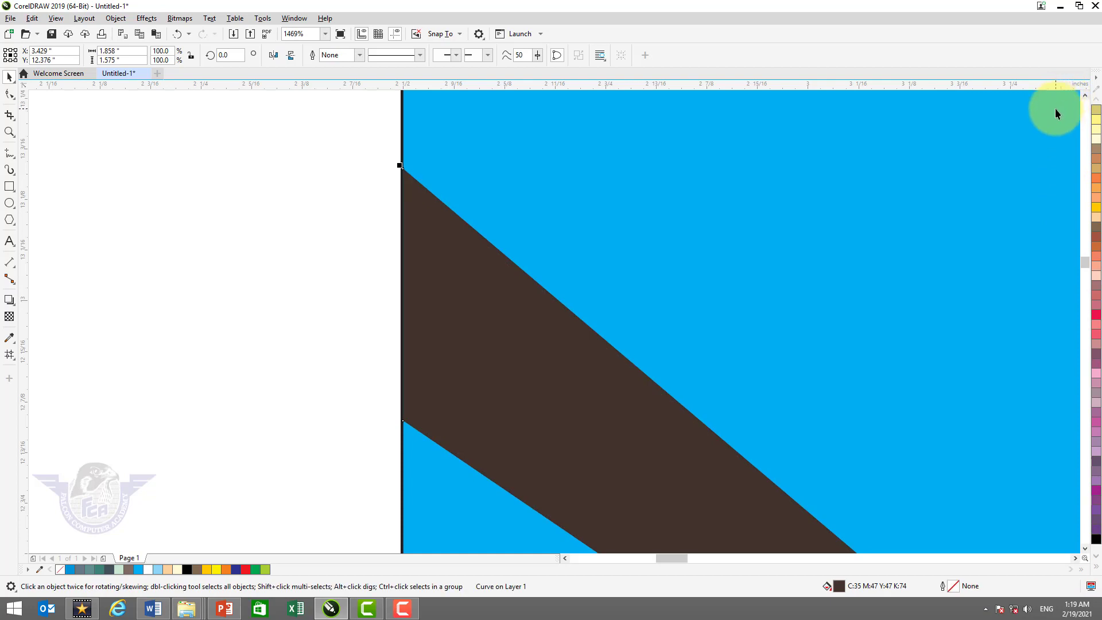
key(F4)
click(217, 211)
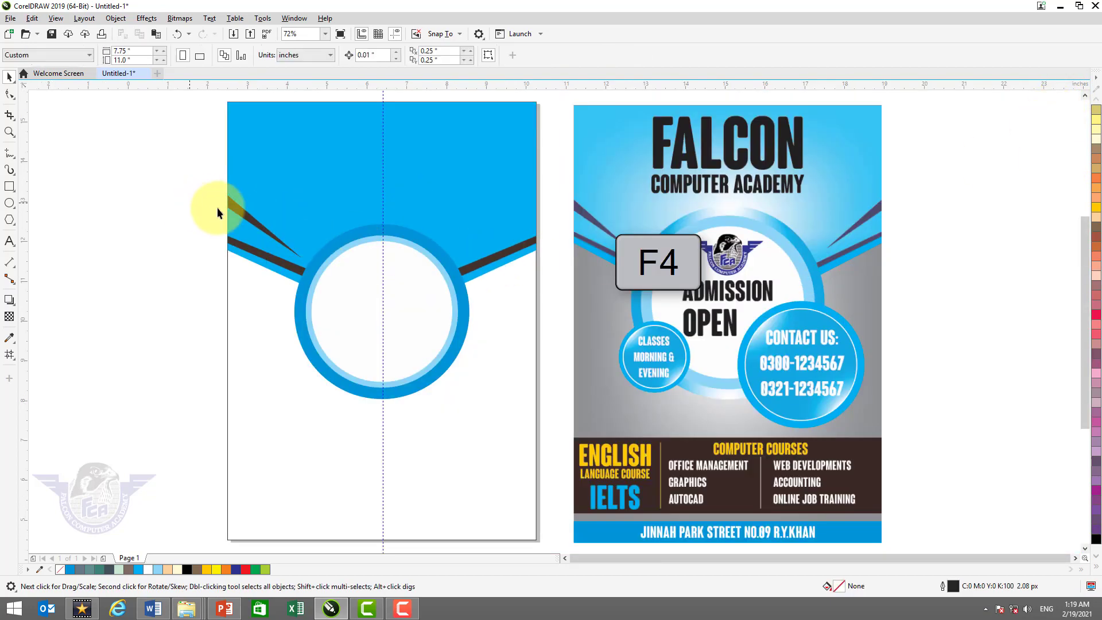
Create a horizontally mirrored copy of the dark brown spike on its inner side.
click(239, 210)
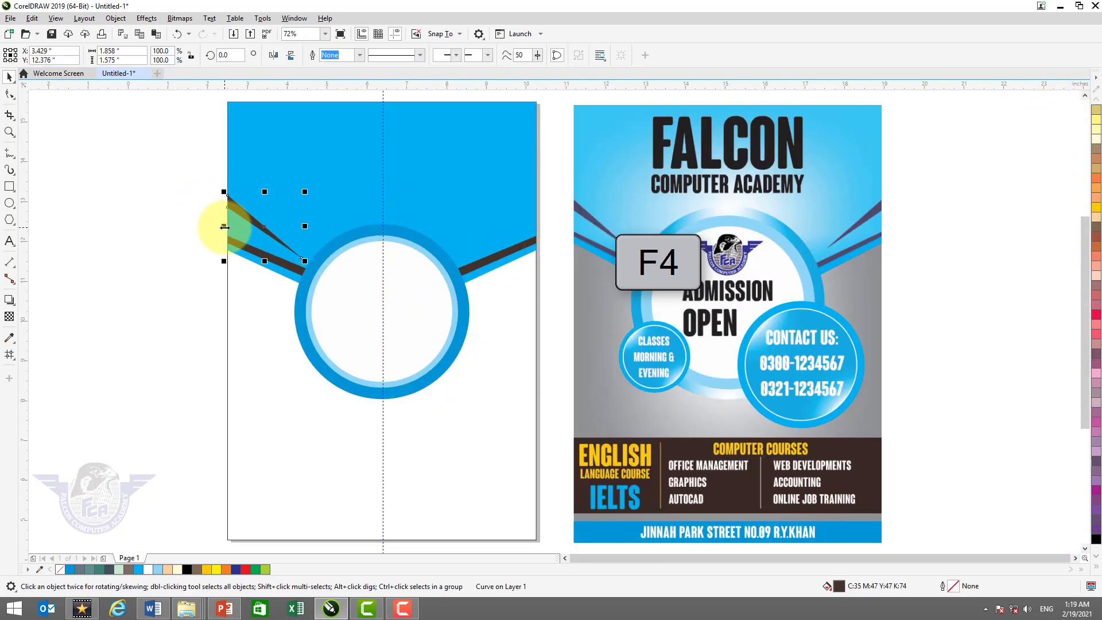
drag(224, 228, 225, 227)
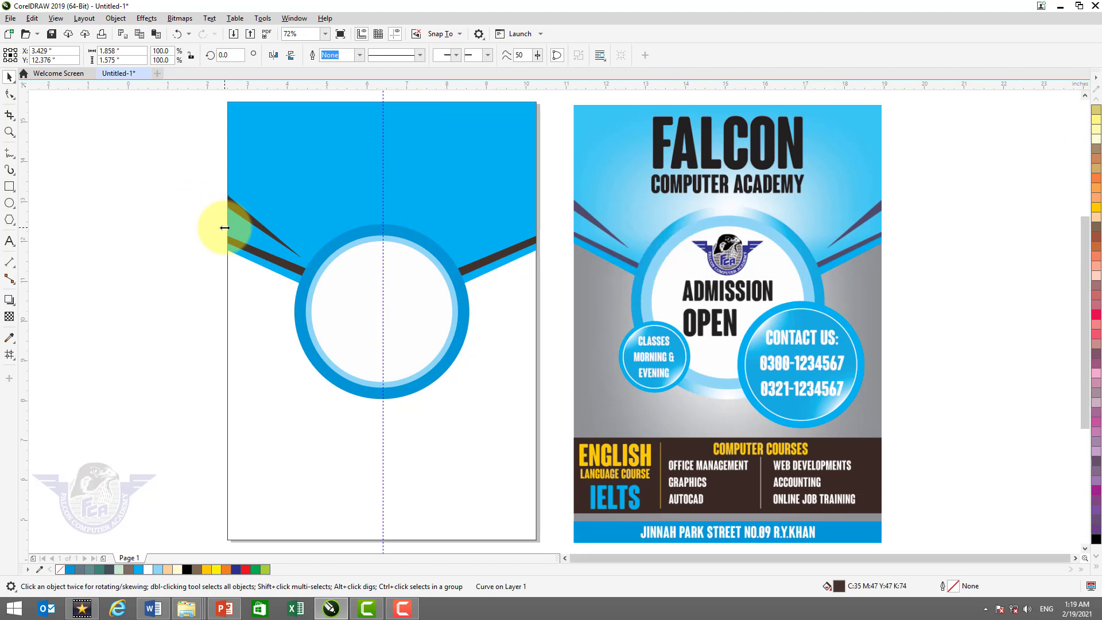
key(ctrl)
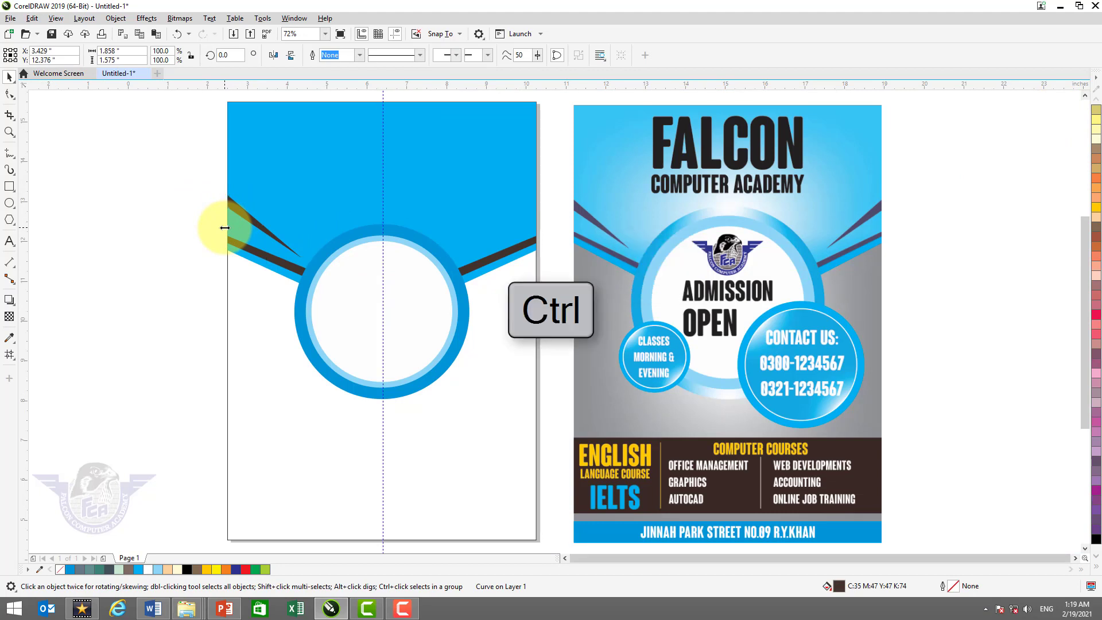
drag(224, 227, 338, 234)
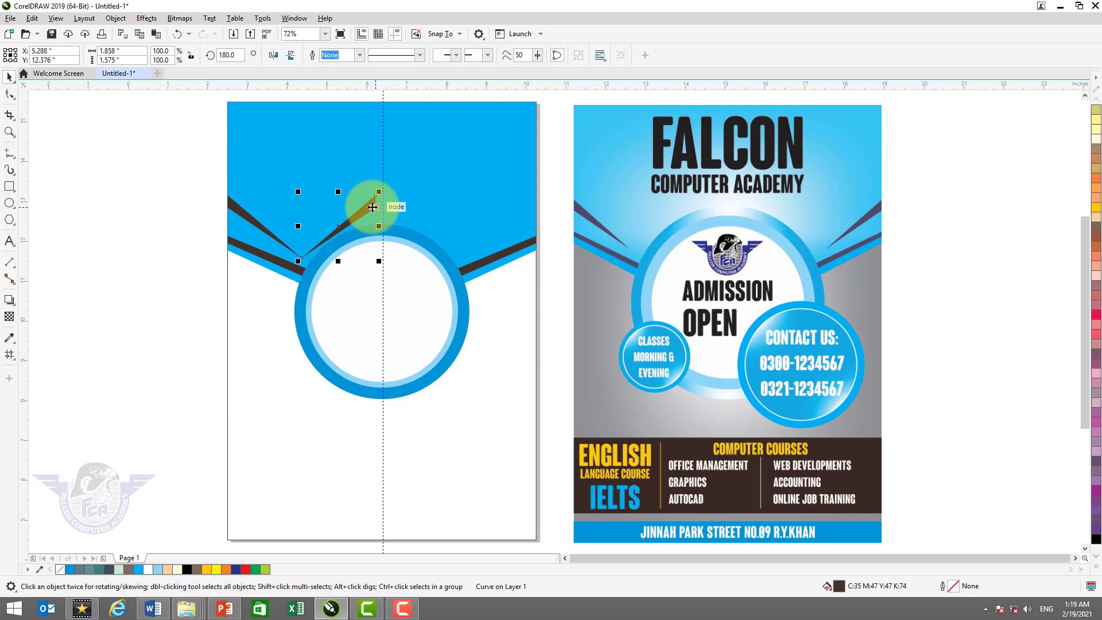
Align the mirrored dark brown spike with the right edge of the blue header shape.
key(shift)
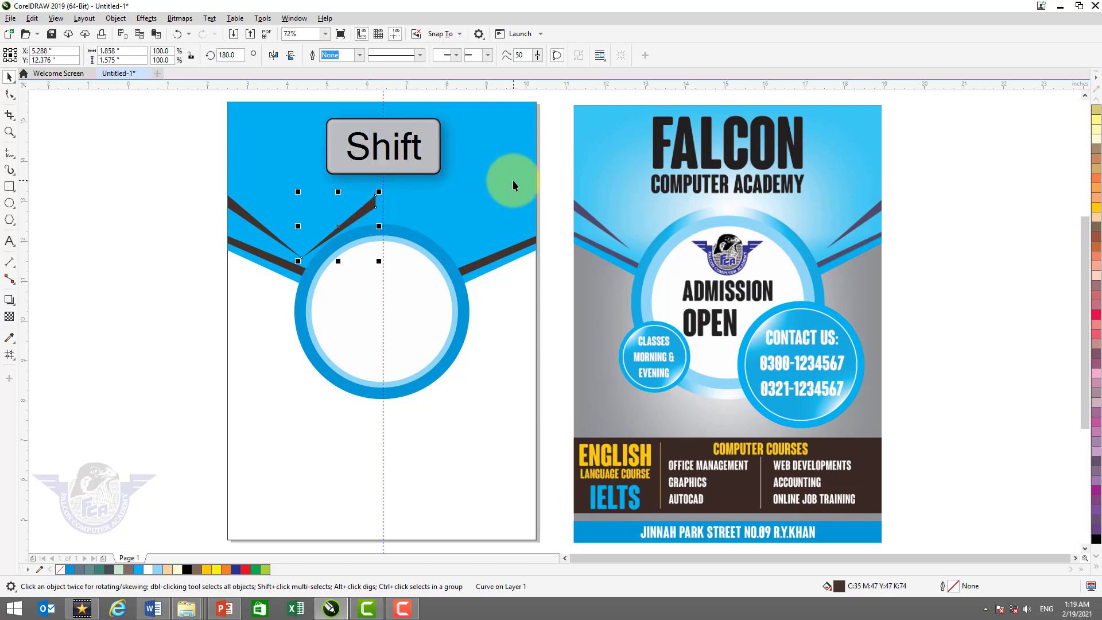
shift+click(519, 196)
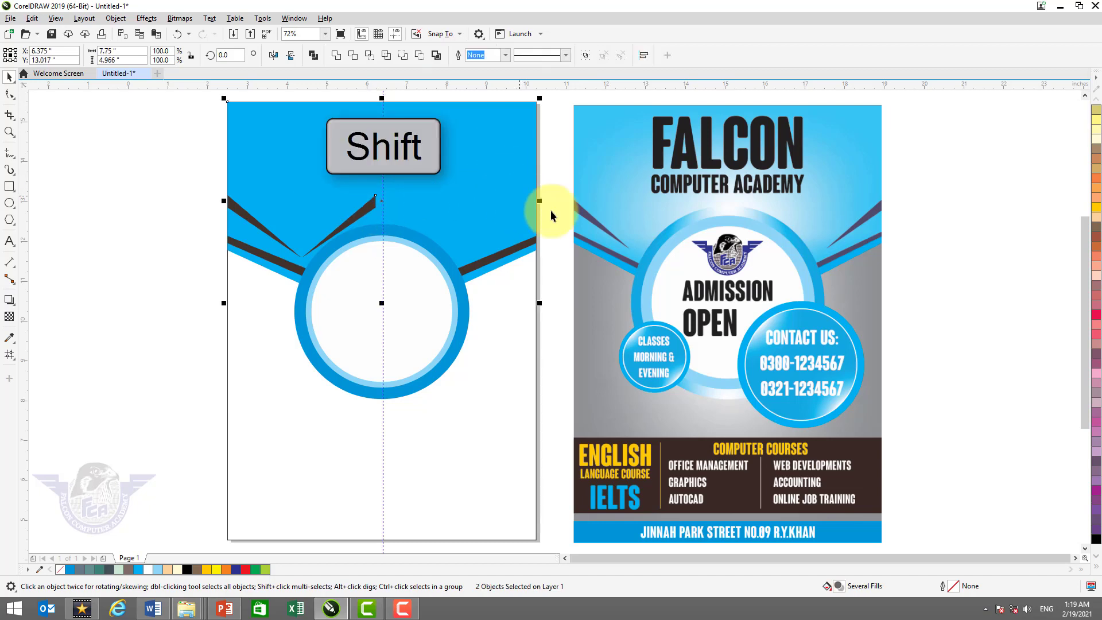
key(ctrl+v)
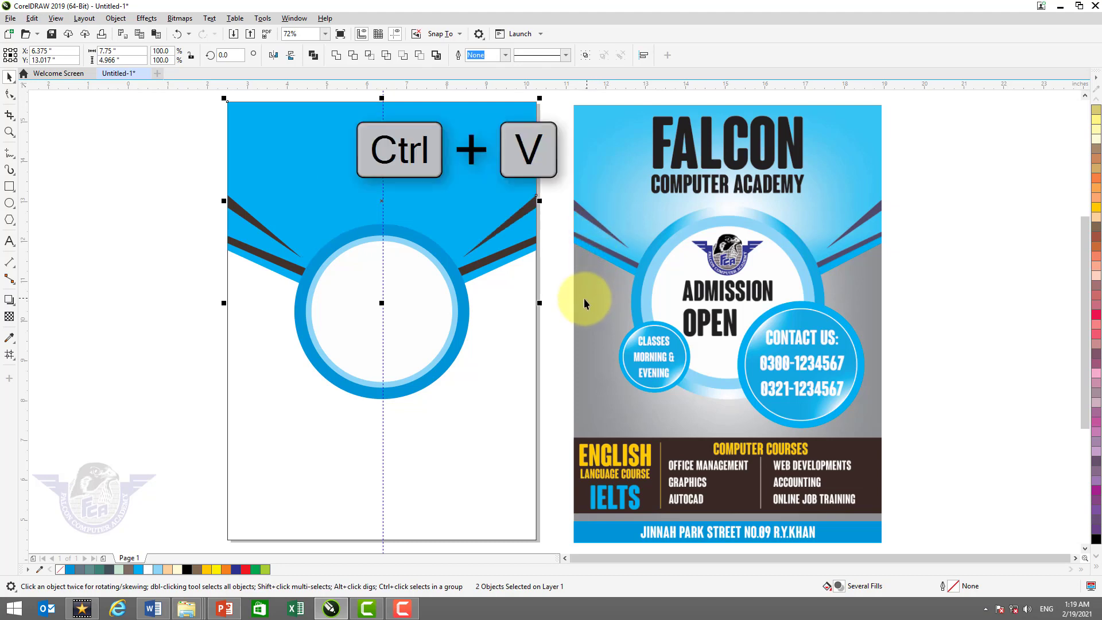
click(555, 274)
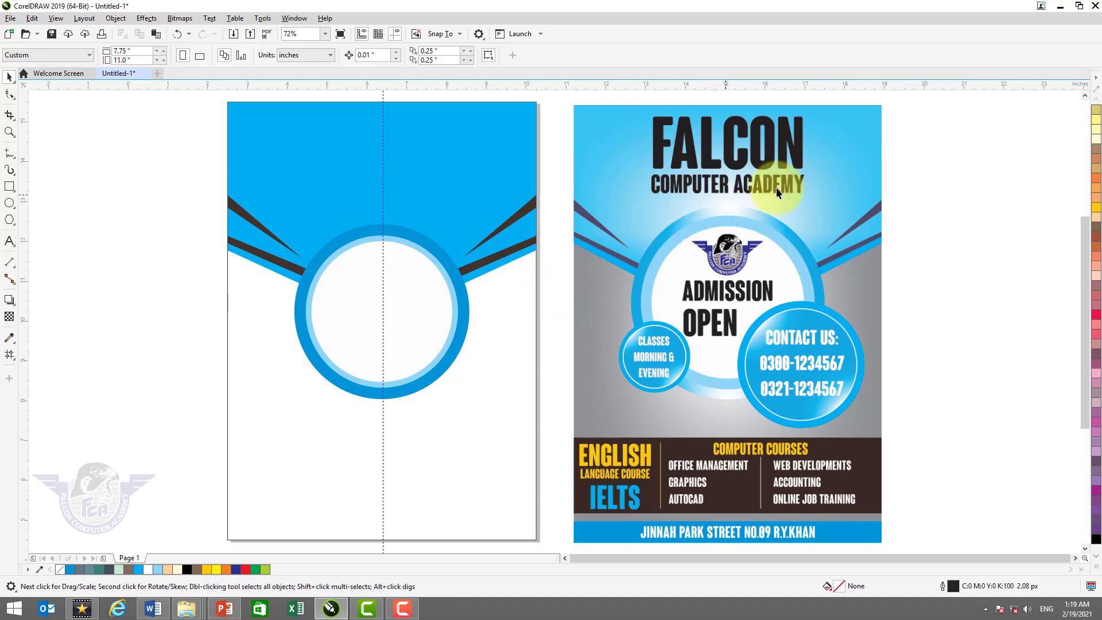
Apply a 2 by 2 mesh fill to the blue header and color its center node white for a glow above the circle.
click(428, 156)
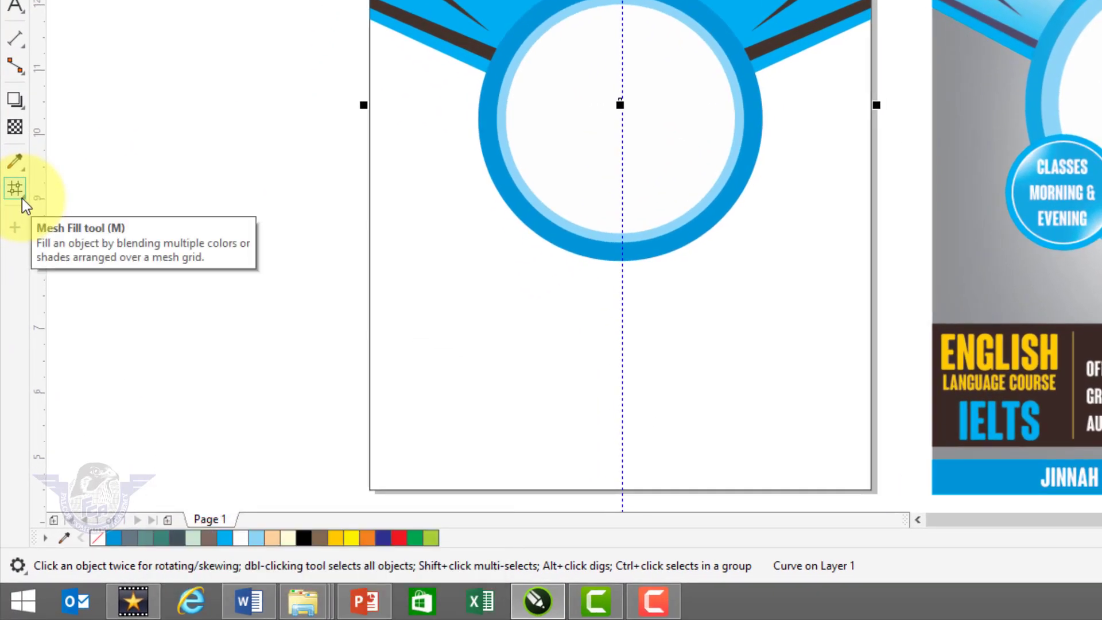
click(22, 198)
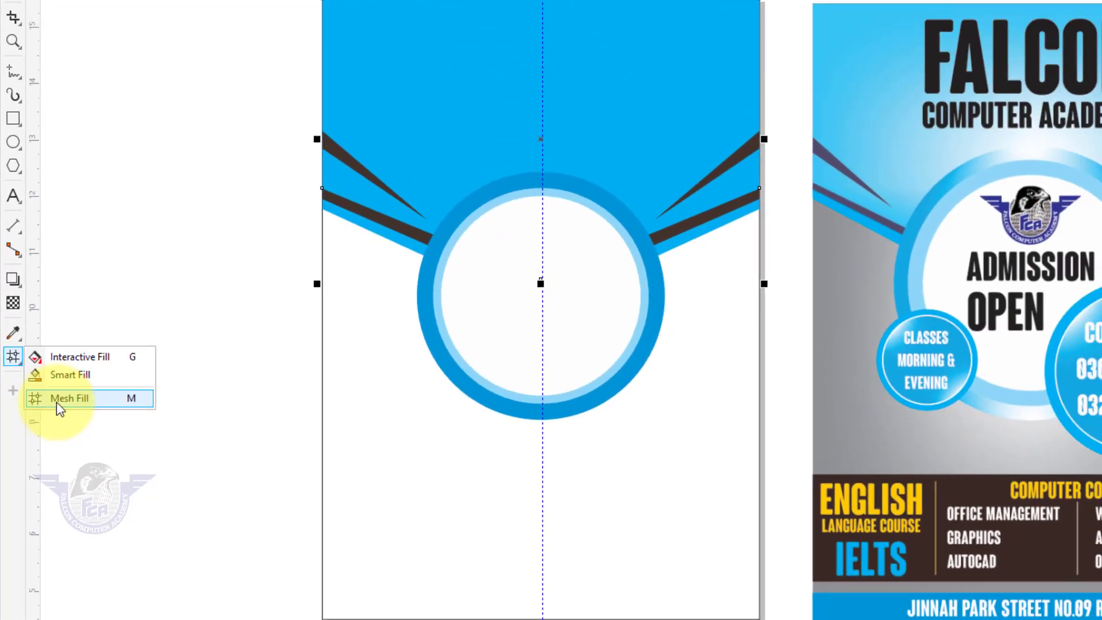
click(64, 241)
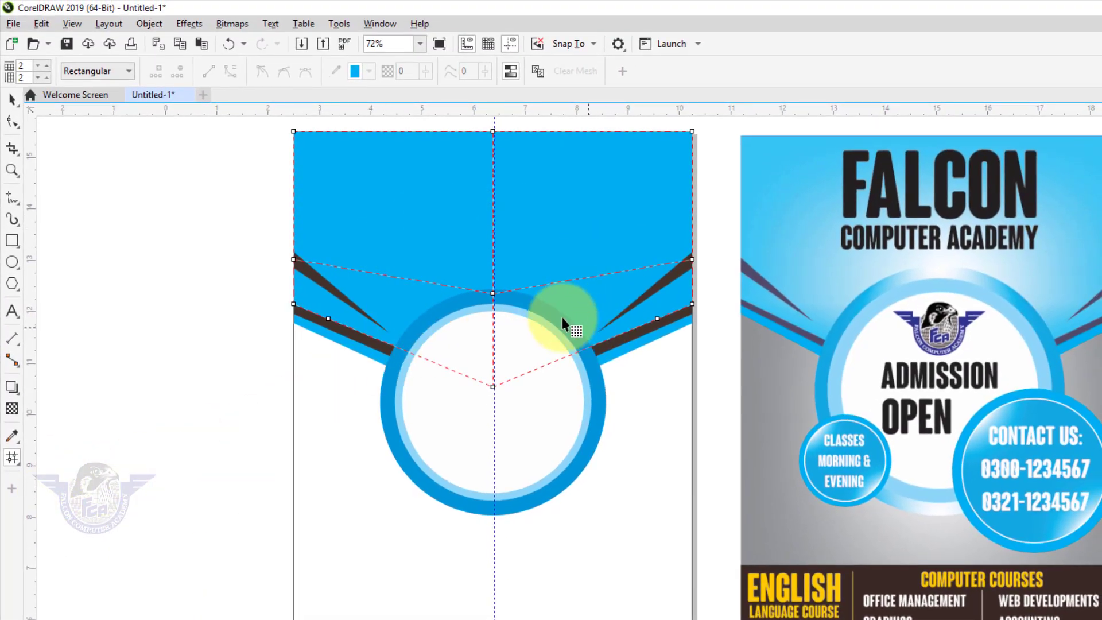
drag(459, 266, 514, 317)
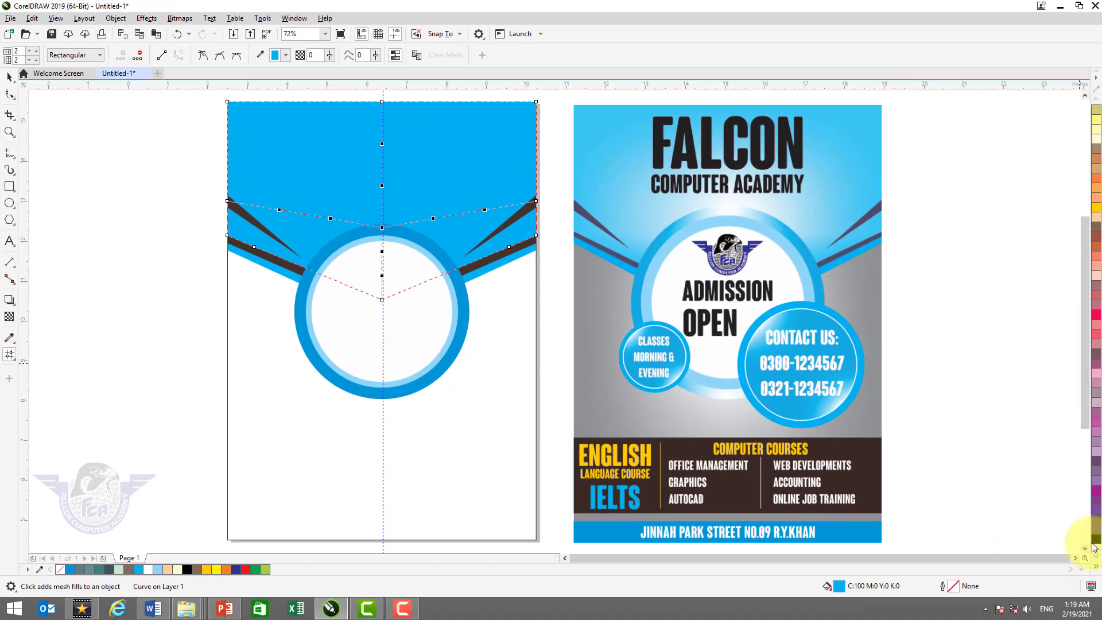
click(1097, 567)
click(1067, 212)
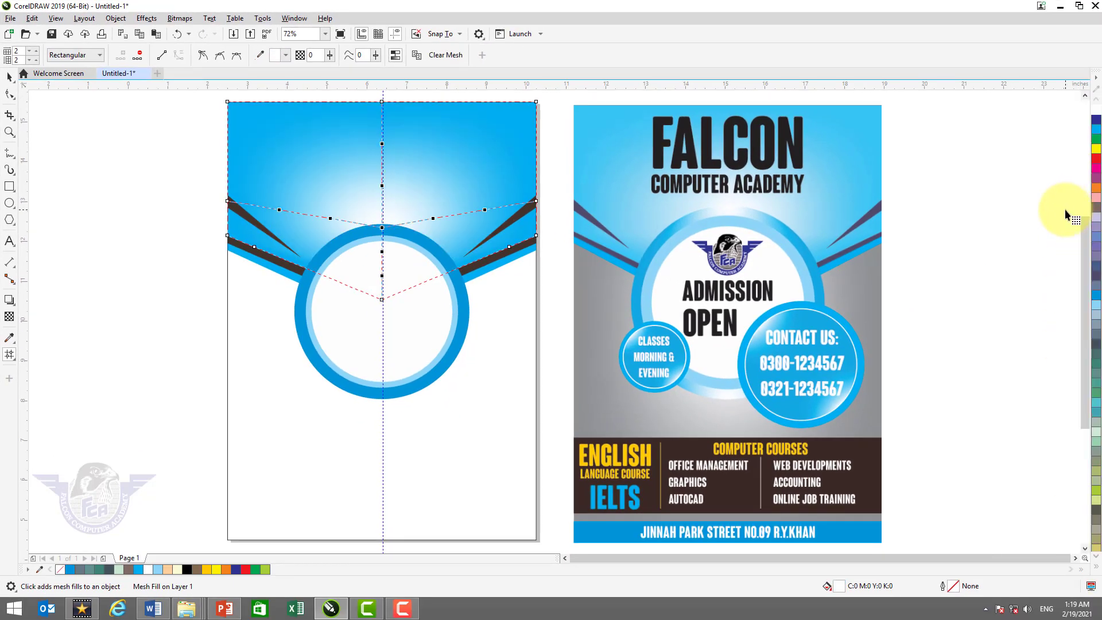
click(403, 231)
click(9, 78)
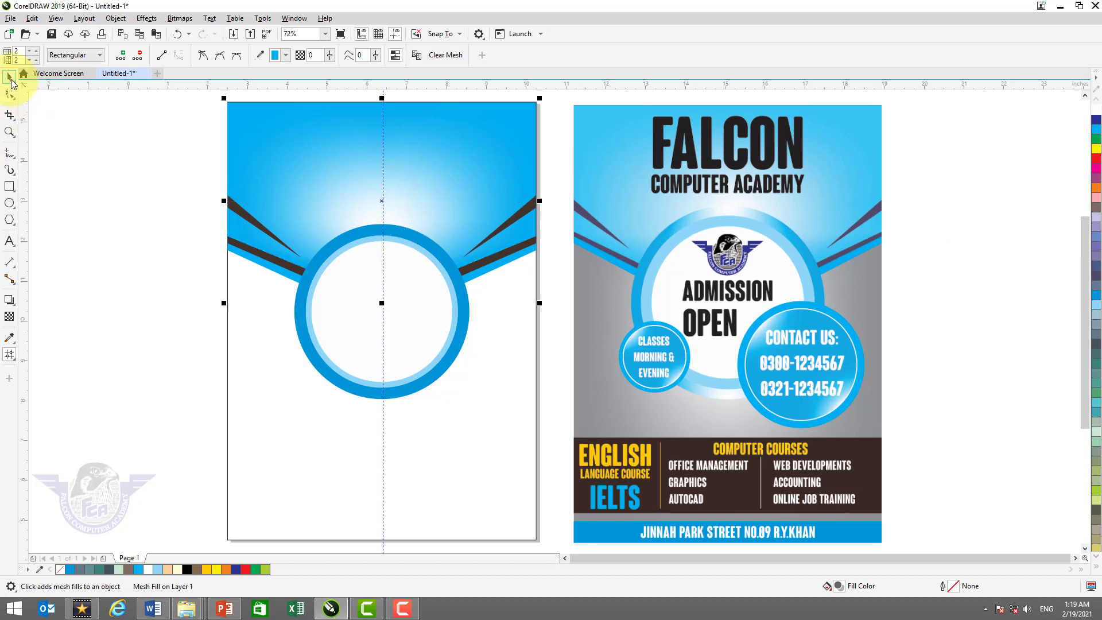
Apply a mesh fill to the outer blue ring circle and color its topmost and bottommost nodes white.
click(348, 238)
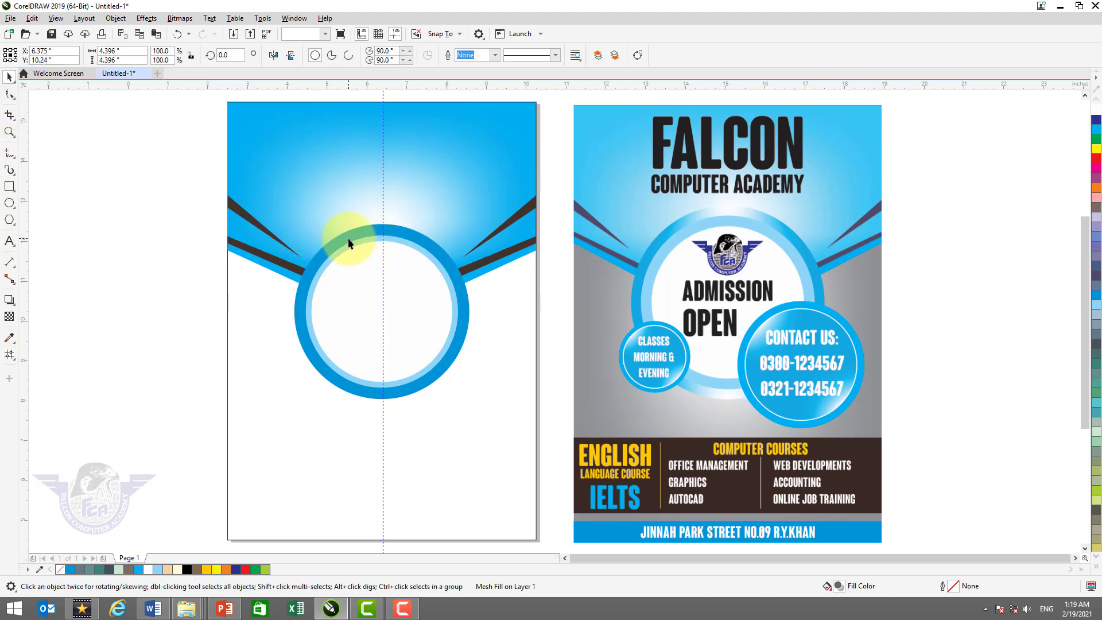
click(10, 355)
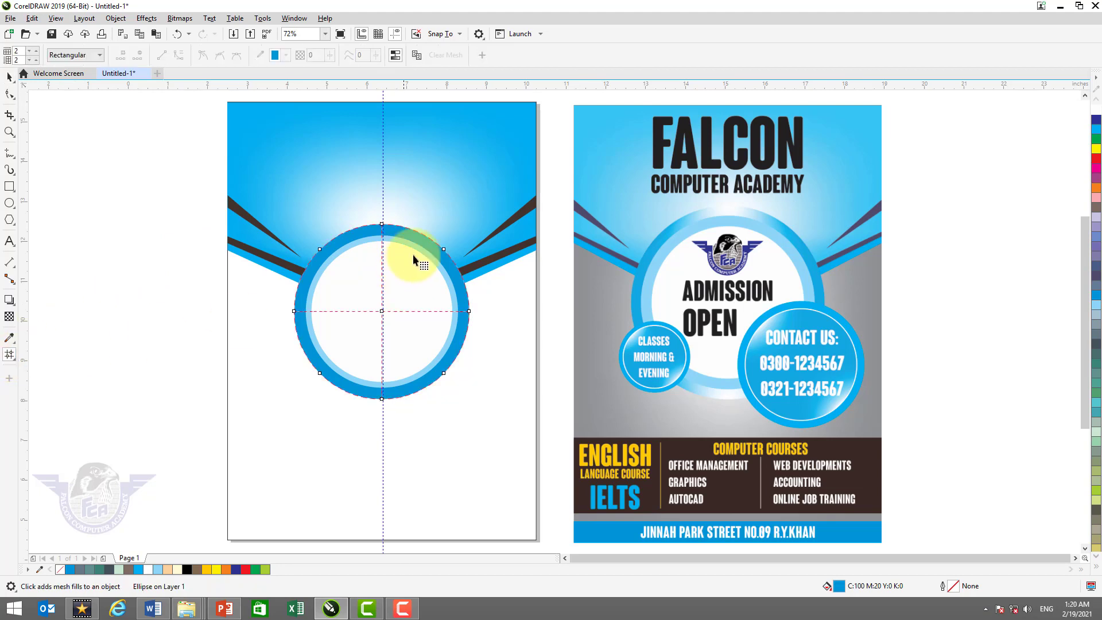
click(381, 224)
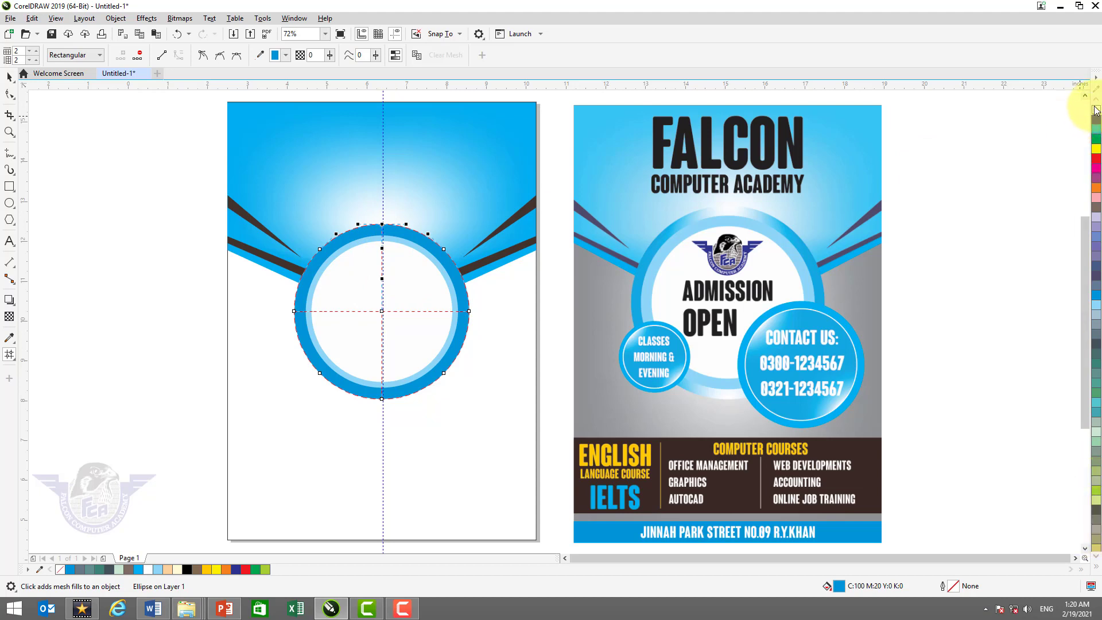
click(1096, 111)
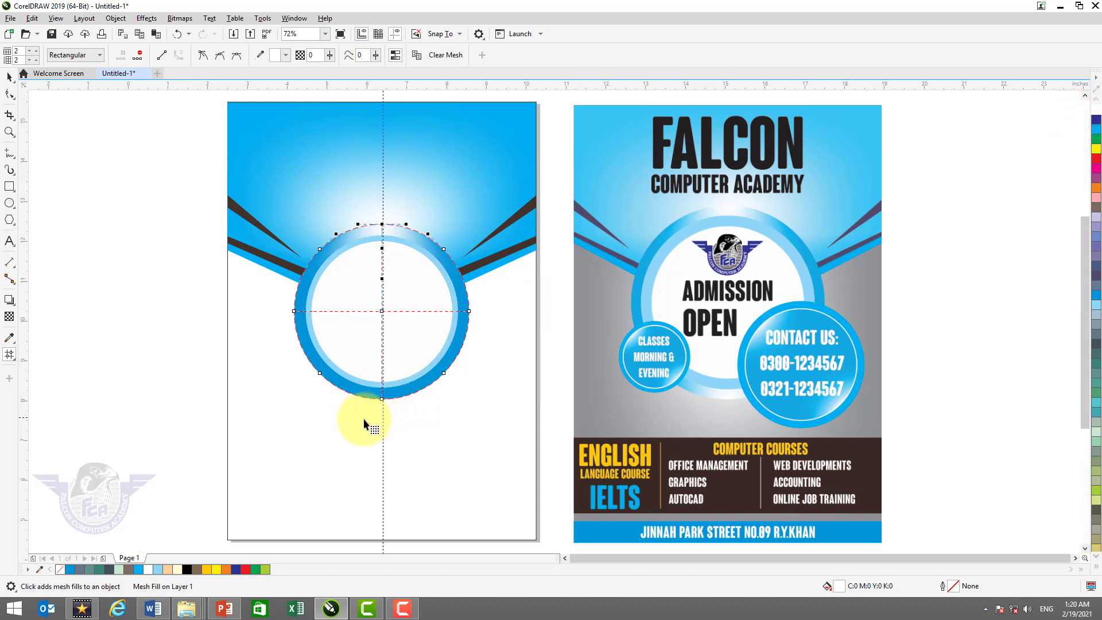
click(382, 399)
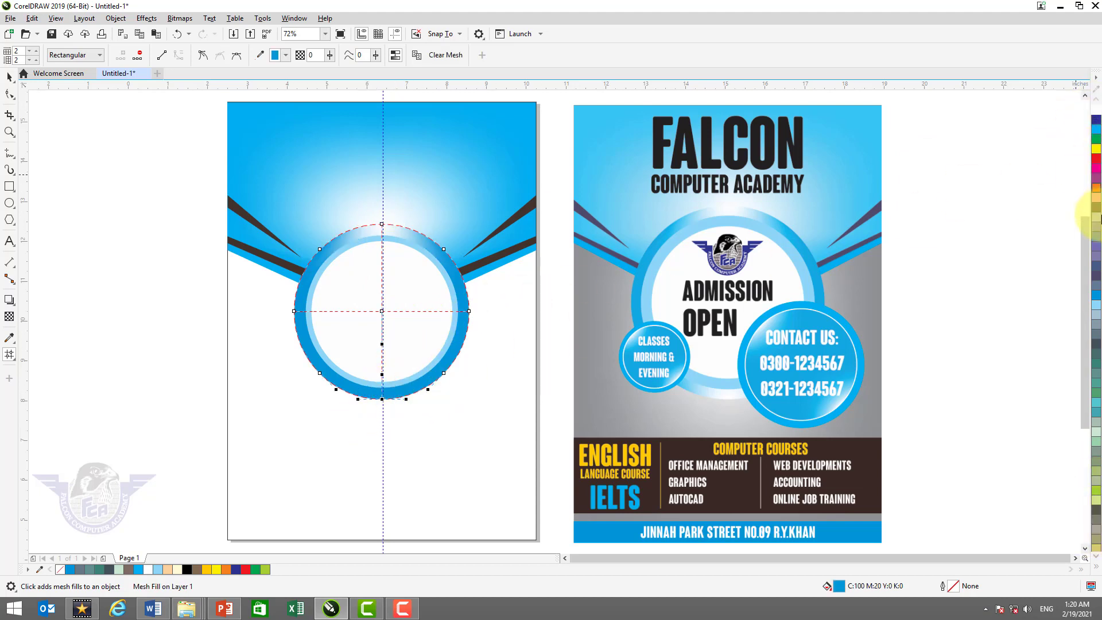
click(1096, 110)
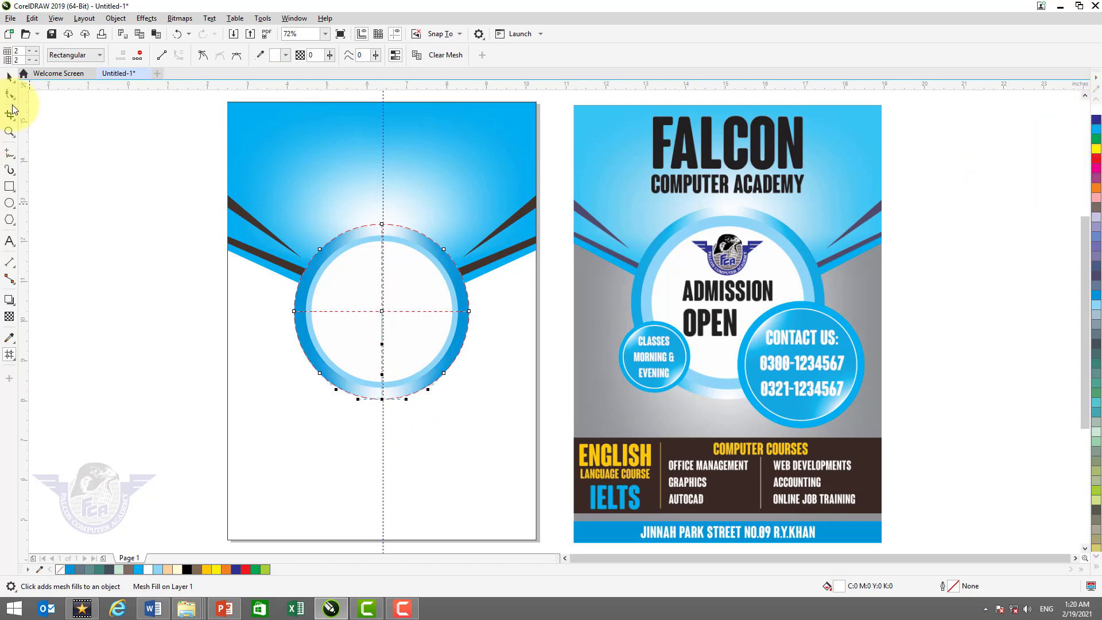
click(9, 75)
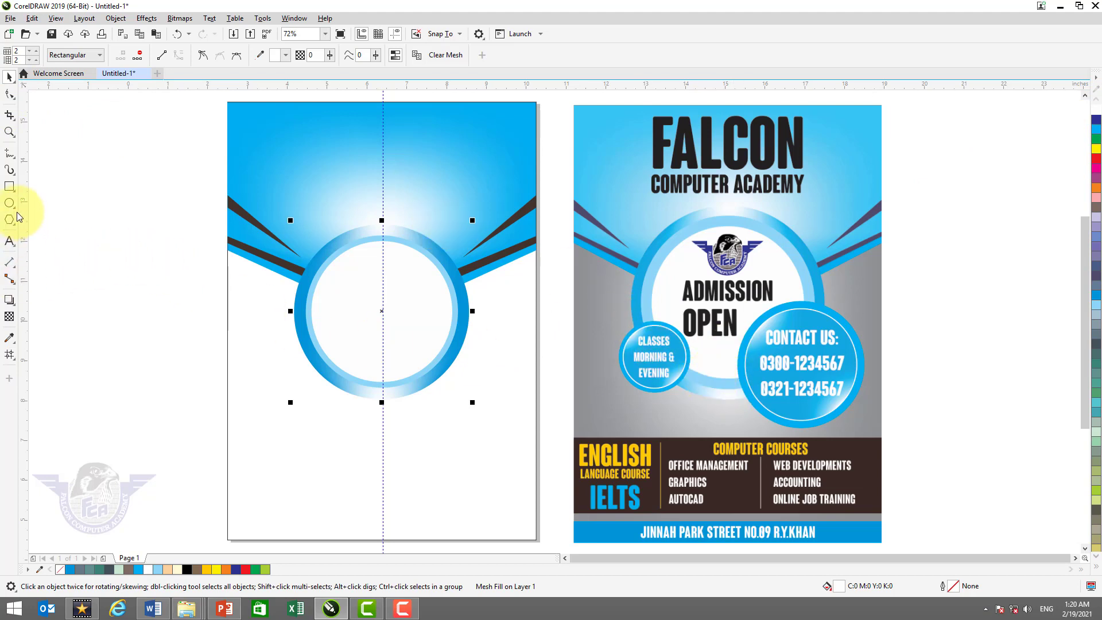
Draw a circle about 1.98 inches in diameter overlapping the lower left of the central ring.
click(361, 290)
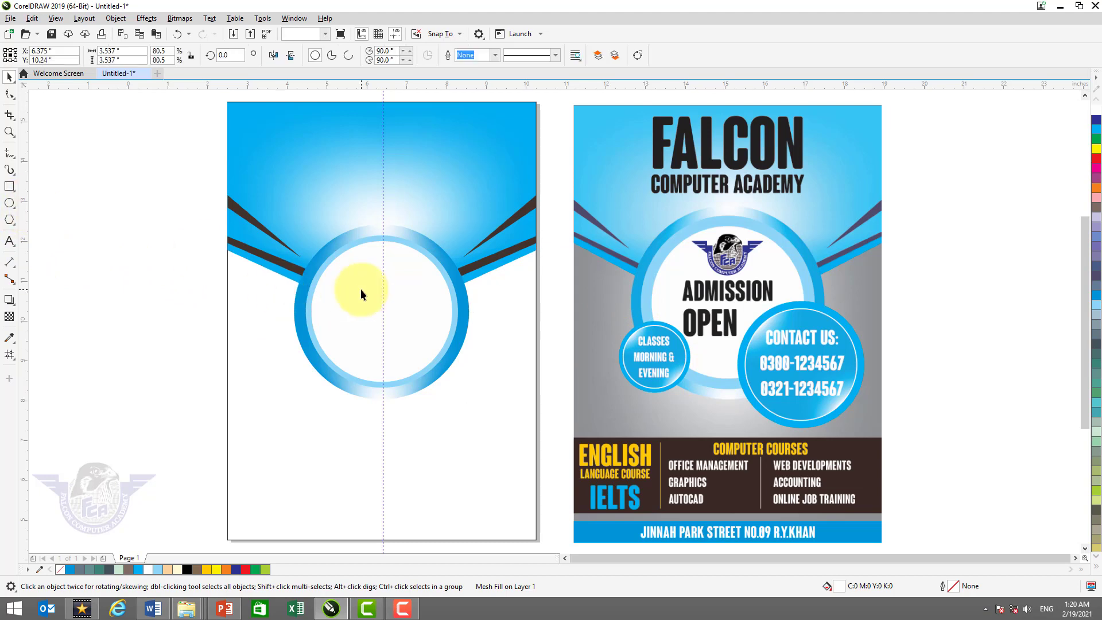
click(9, 203)
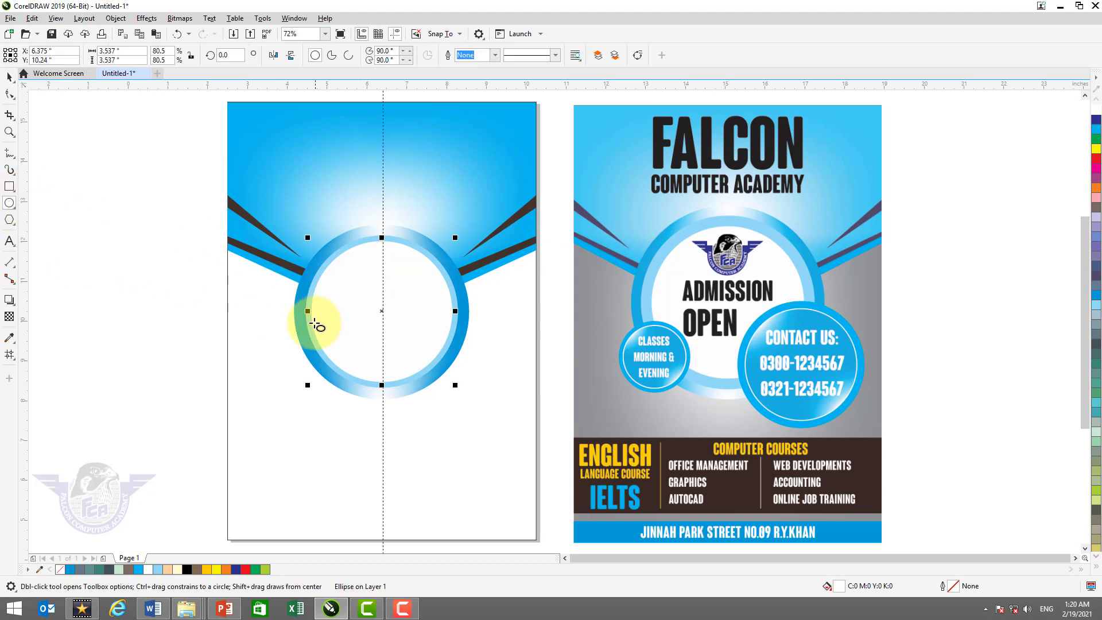
drag(266, 311, 334, 389)
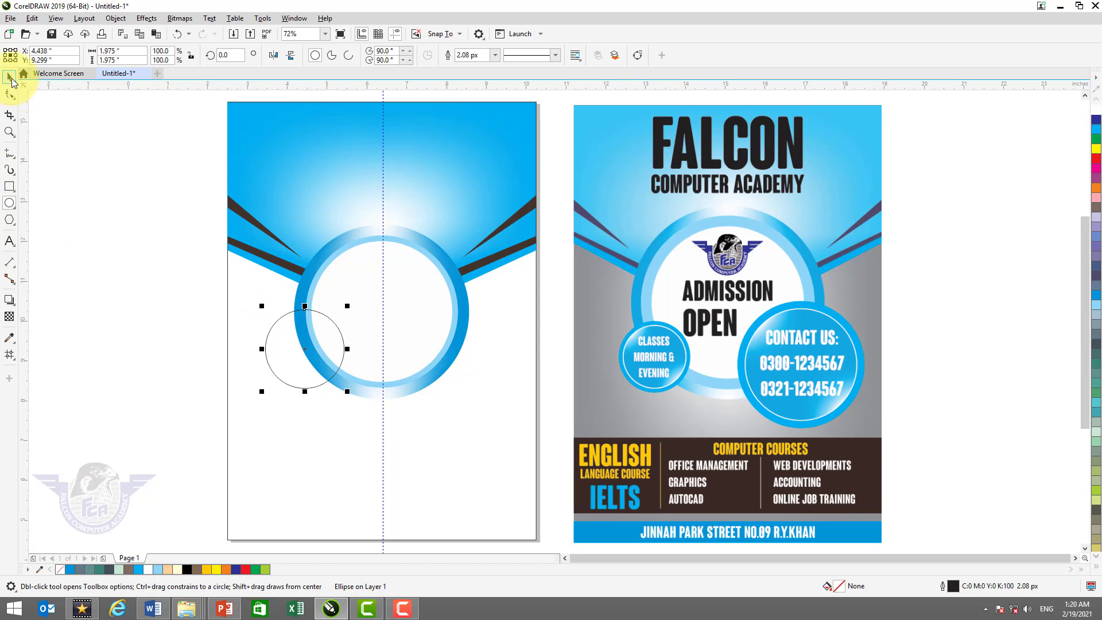
click(11, 78)
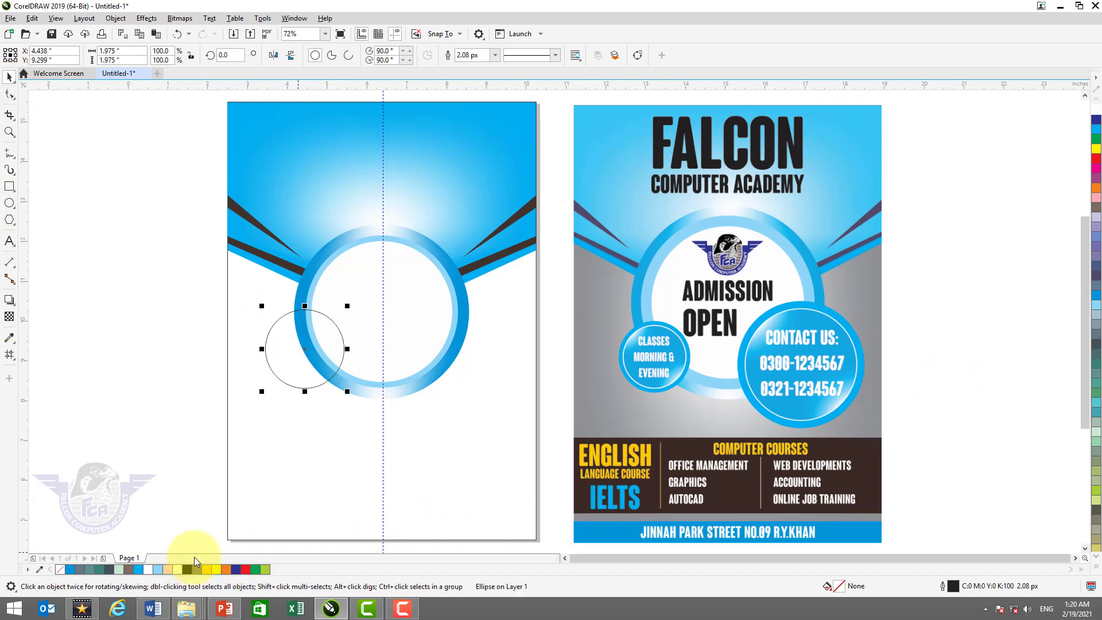
Fill the small circle with cyan and remove its outline.
click(140, 569)
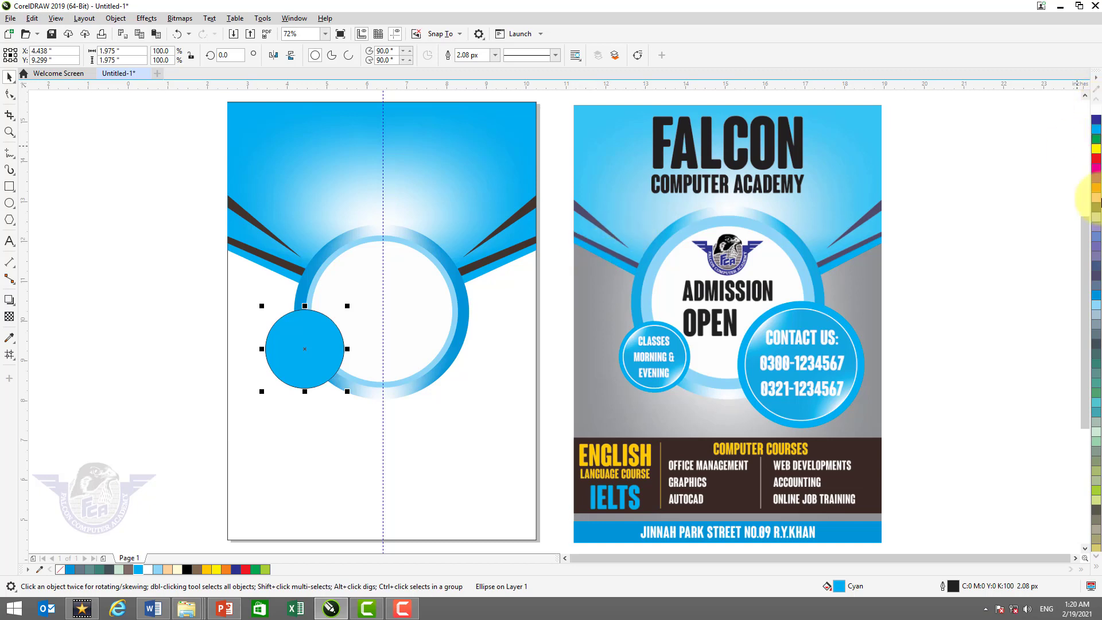
click(1096, 569)
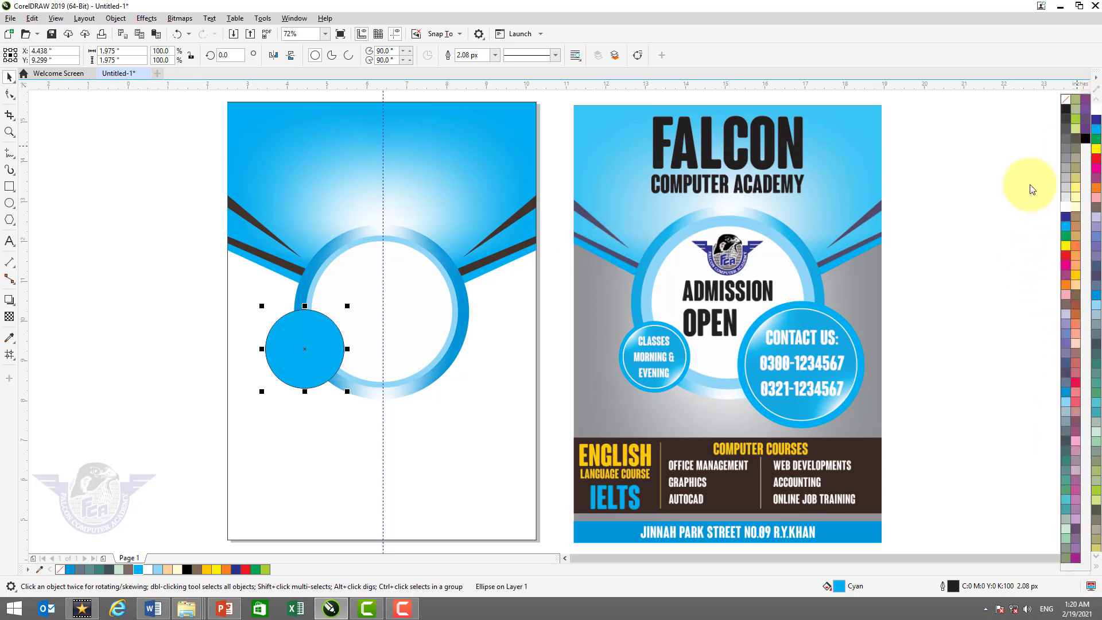
right_click(1065, 101)
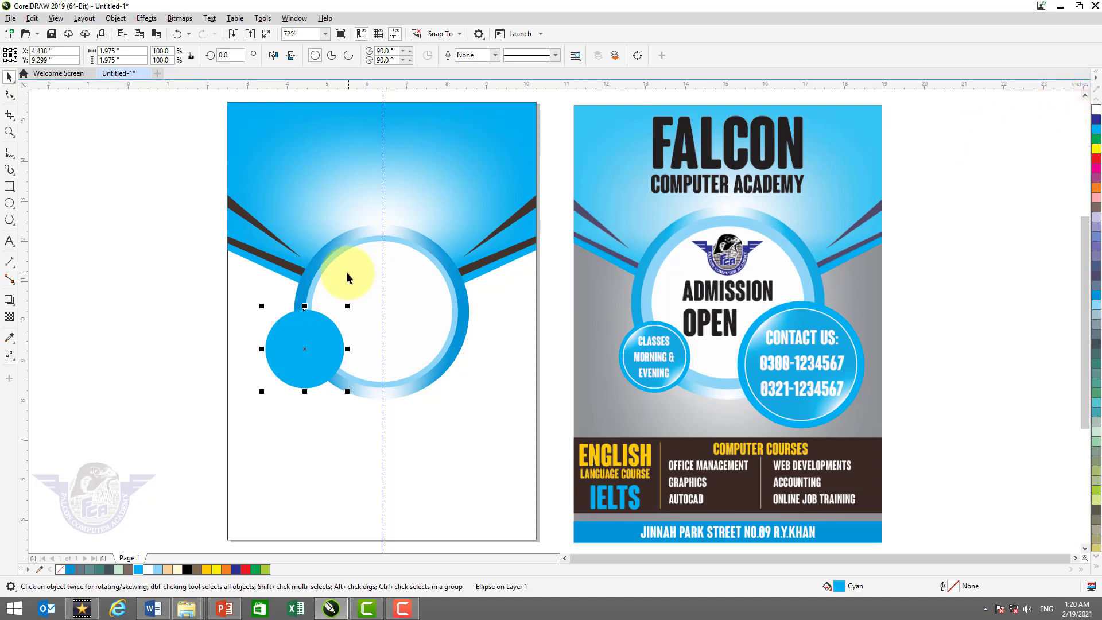
Make a concentric copy of the small cyan circle scaled to about 87.6% and give it a white outline.
key(z)
drag(183, 251, 548, 423)
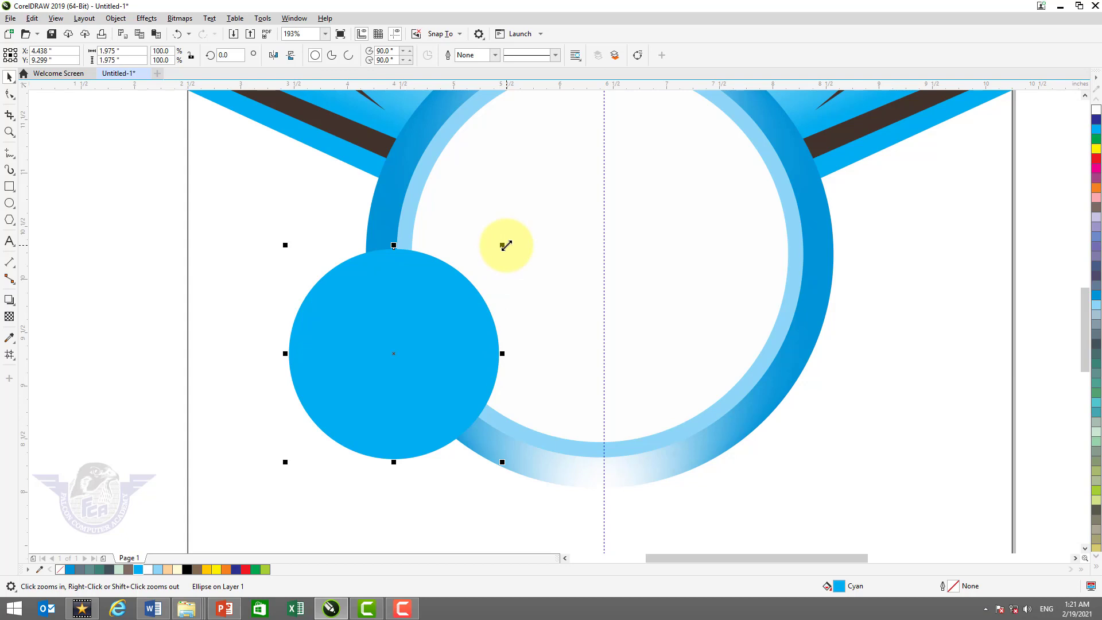
drag(506, 246, 504, 259)
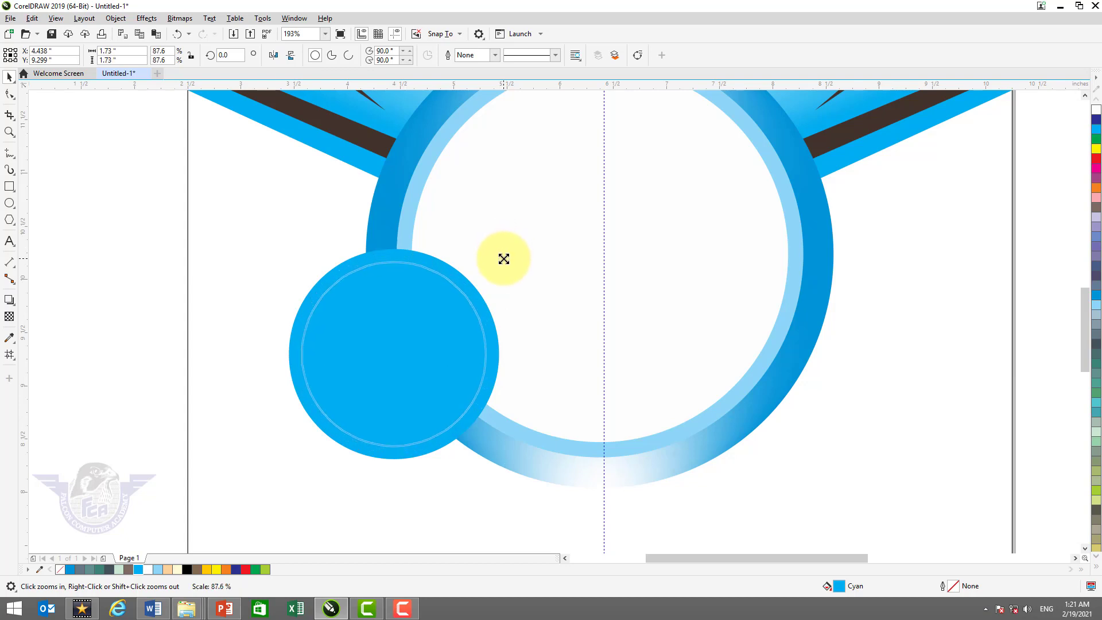
drag(504, 259, 504, 260)
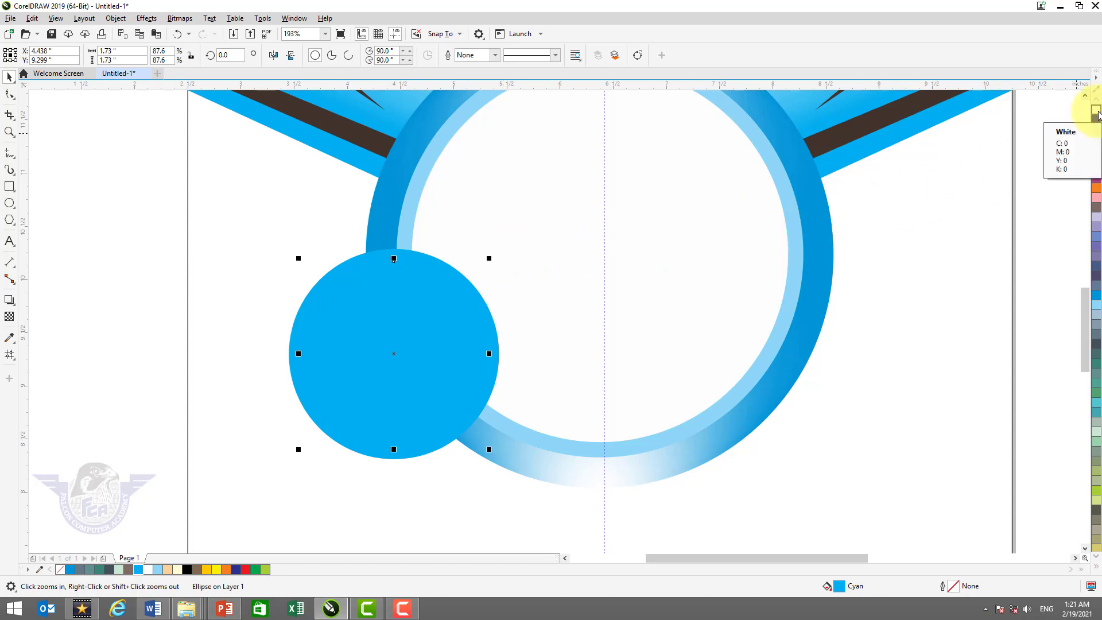
right_click(1096, 111)
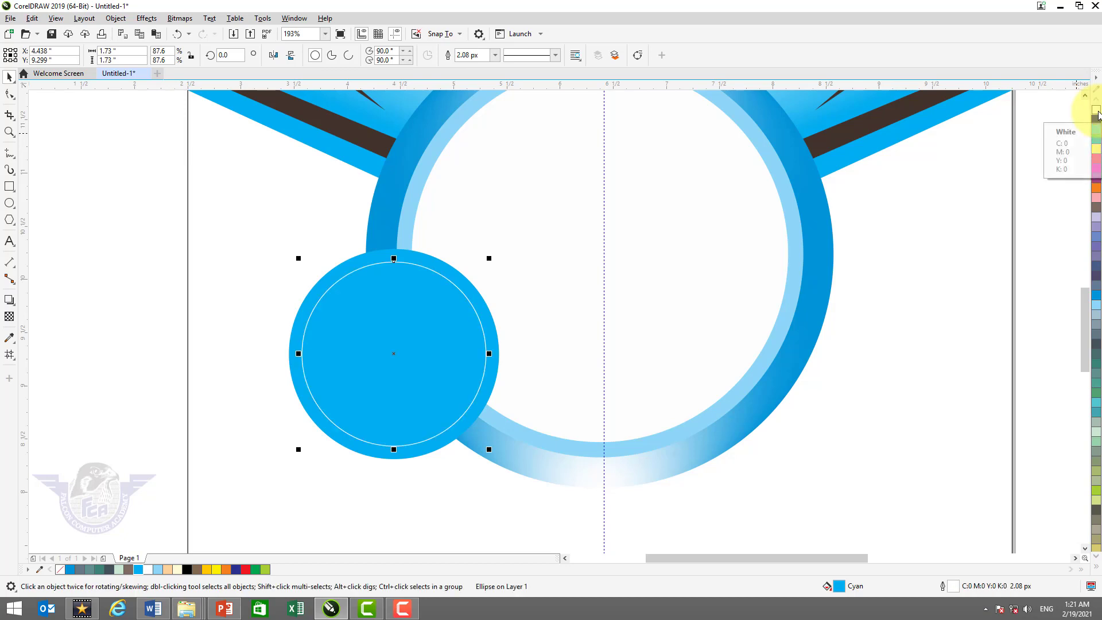
Scale both small circles down together about their center to about 1.71 inches overall.
click(126, 248)
drag(543, 472, 488, 448)
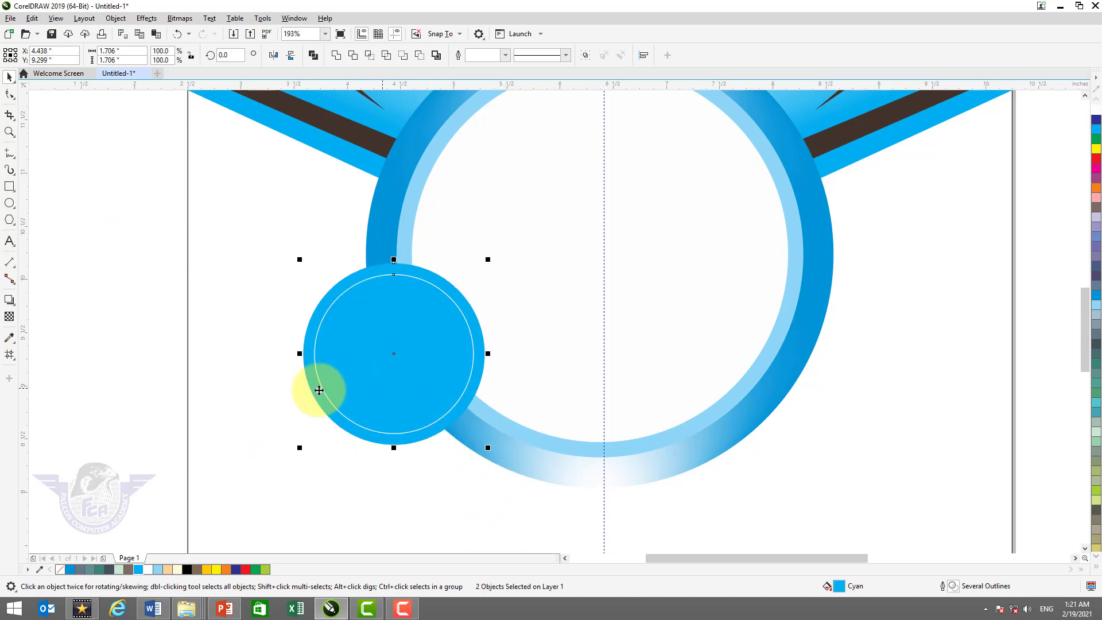
click(82, 316)
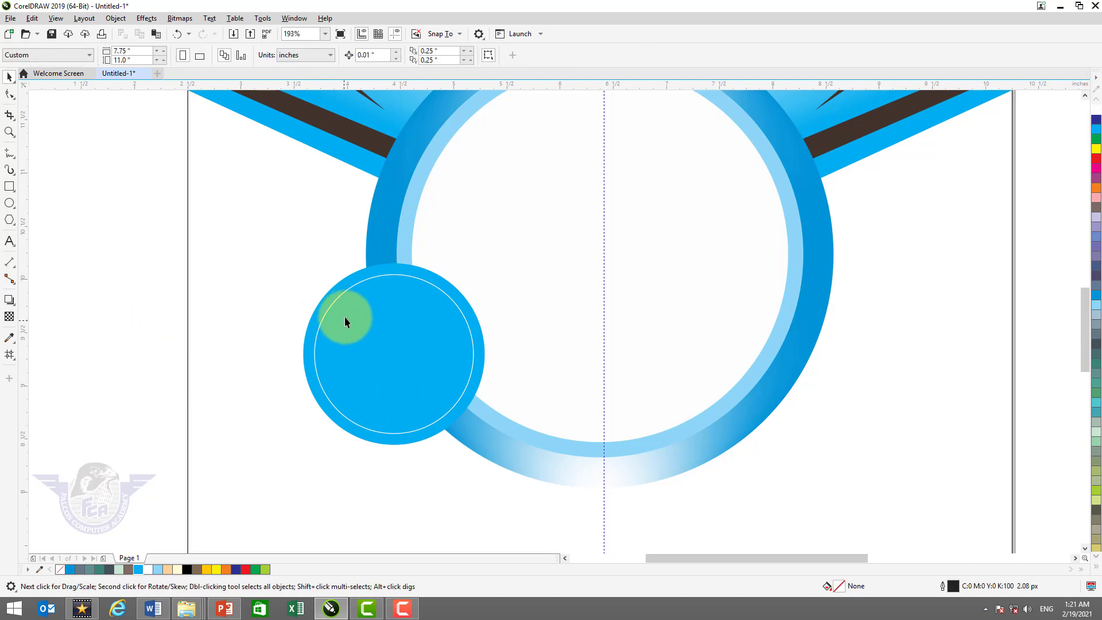
Set the white outline of the small inner circle to a width of 1.5 points.
click(352, 288)
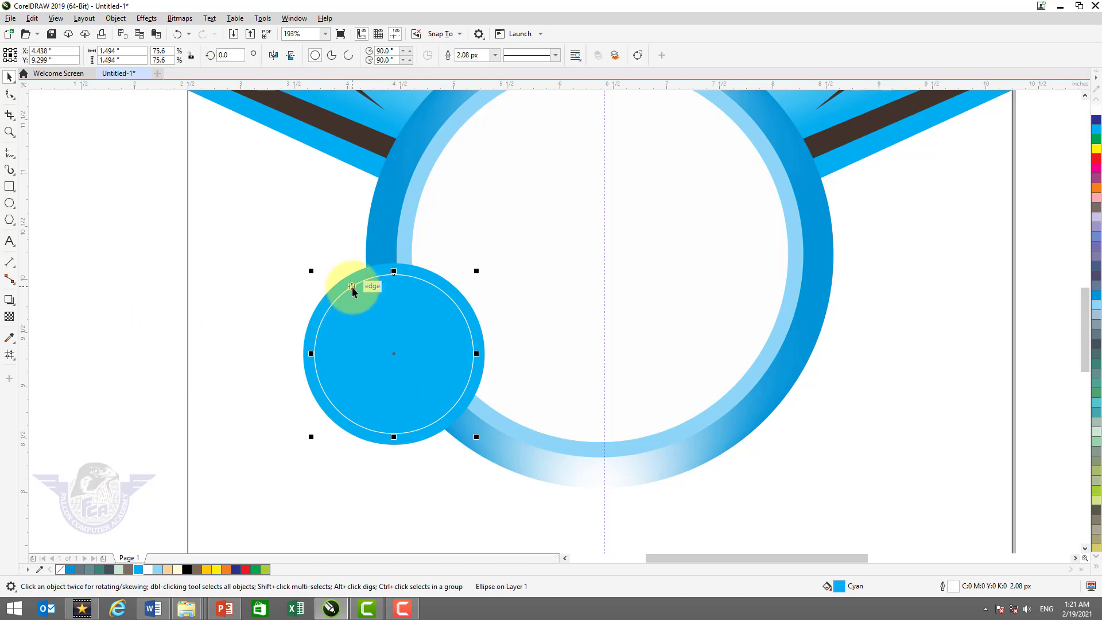
key(F12)
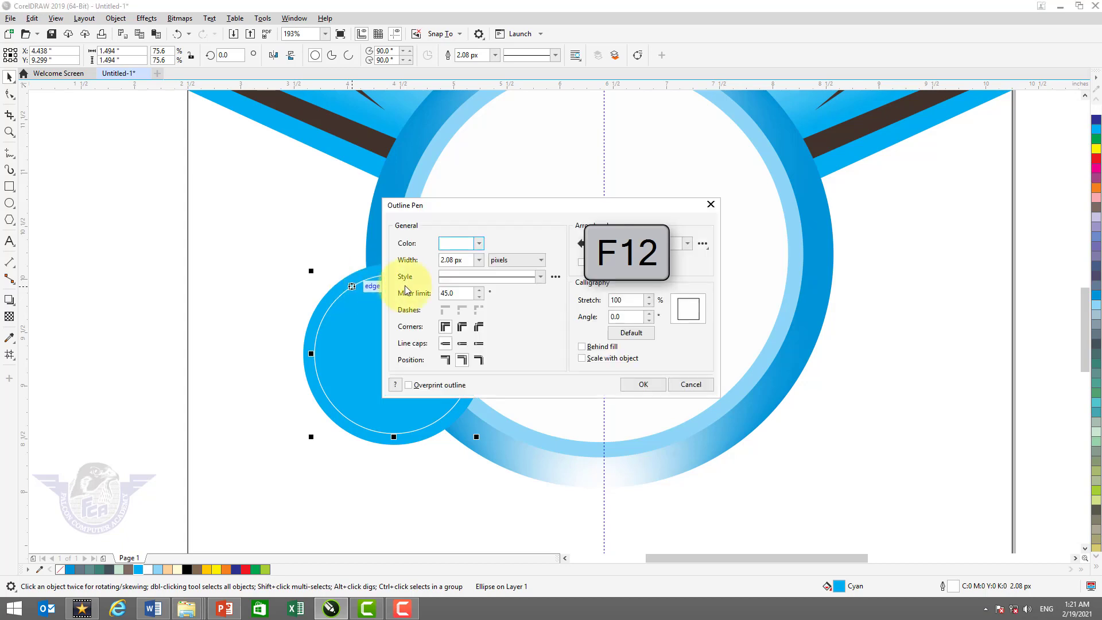
click(515, 263)
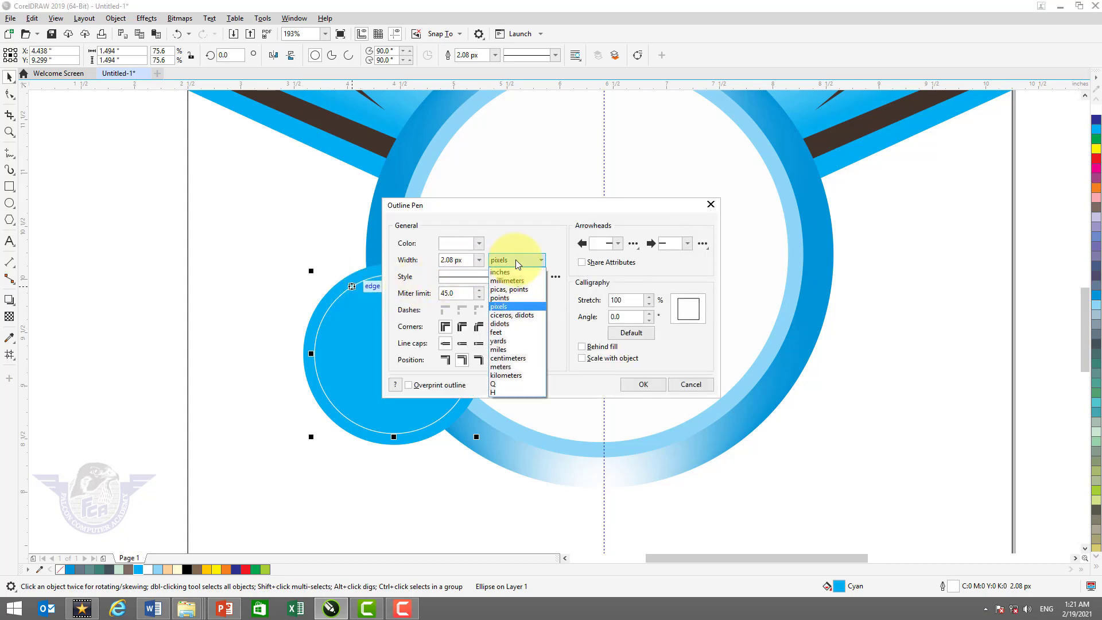
click(513, 298)
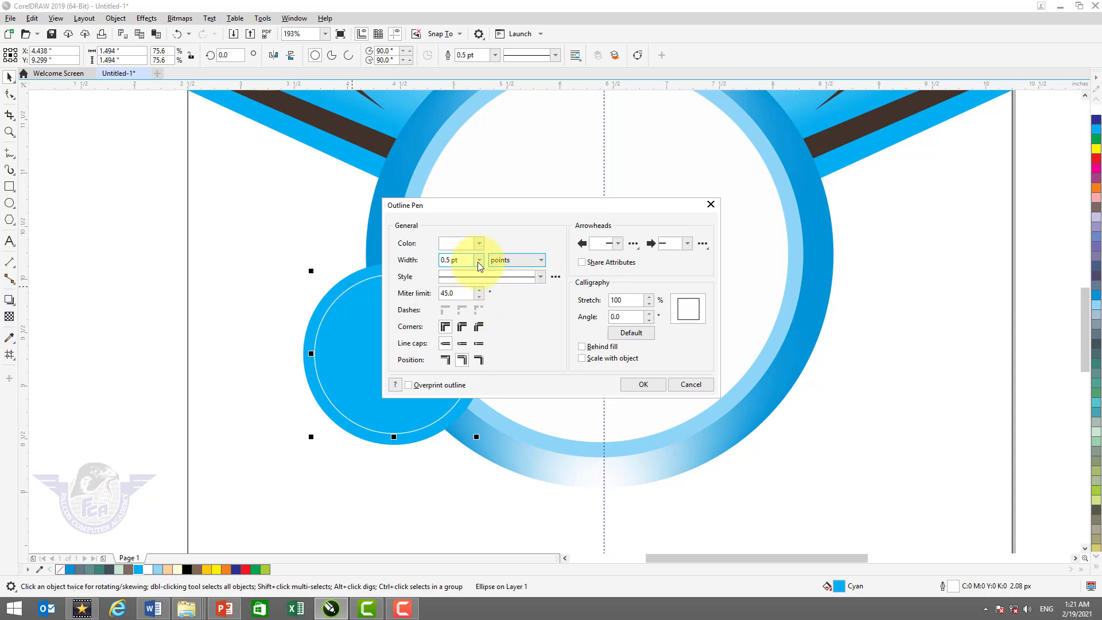
click(479, 263)
click(465, 317)
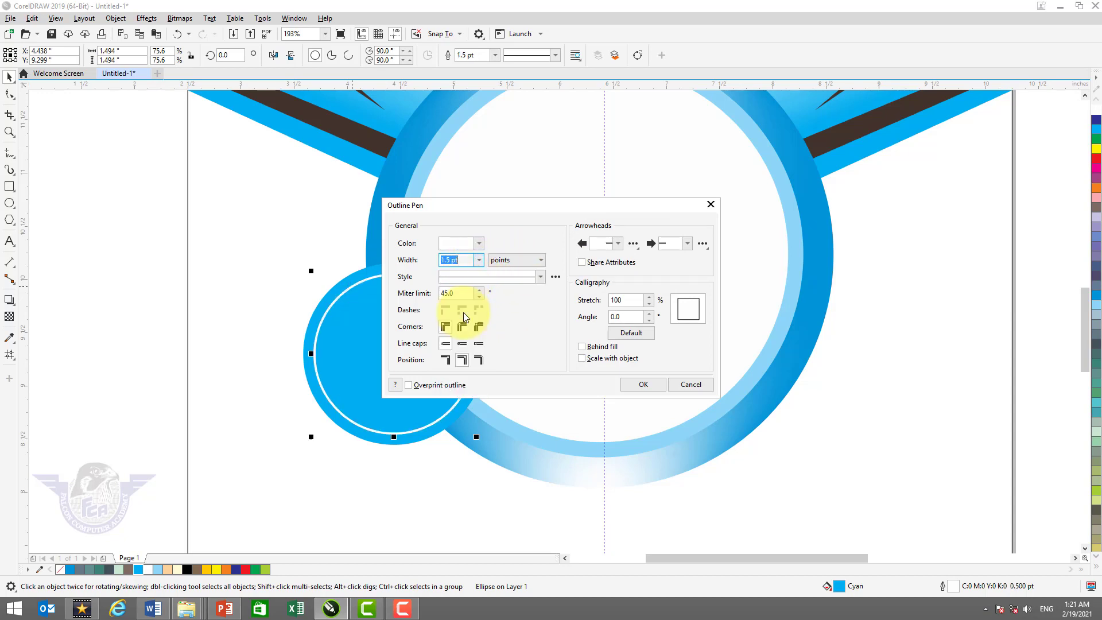
click(642, 385)
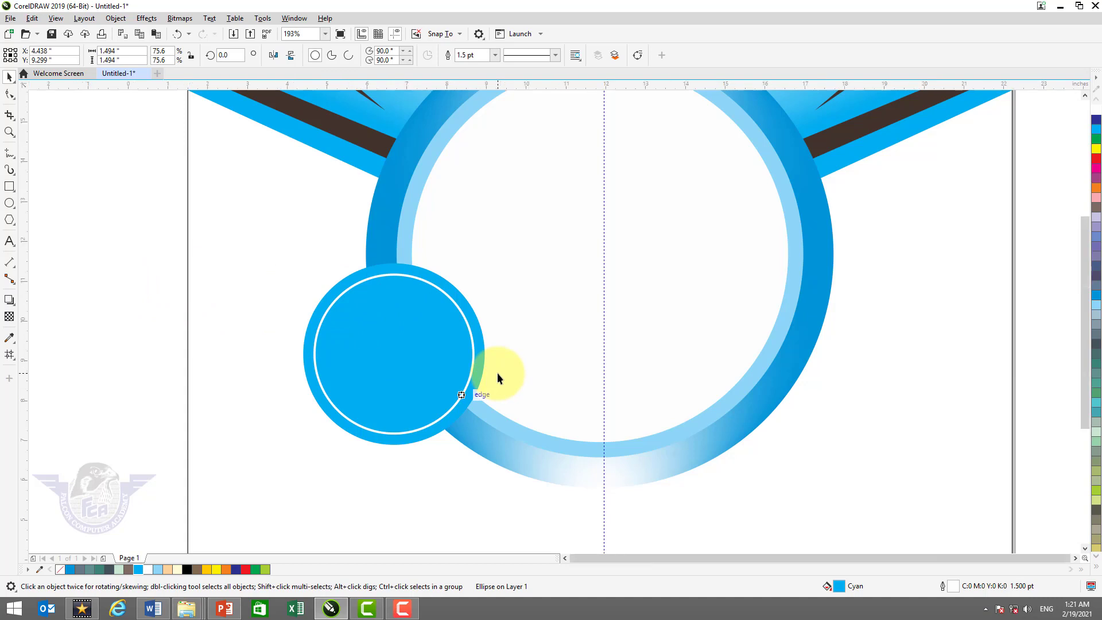
Apply a mesh fill to the small inner circle, with white highlights at its upper-left and lower-right edges.
key(F4)
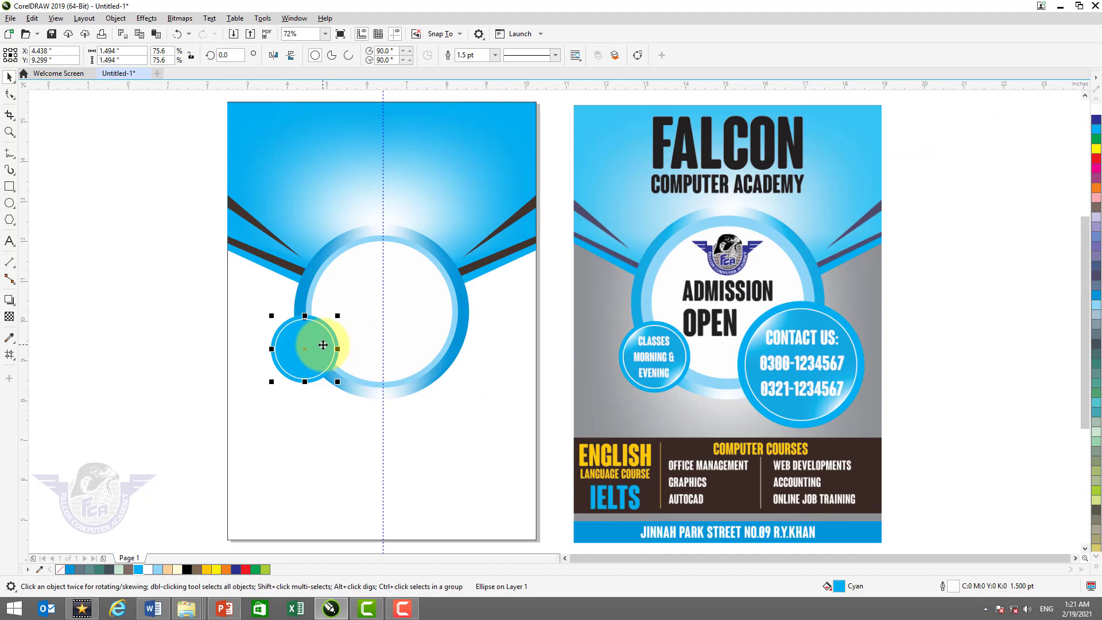
key(F2)
drag(204, 291, 563, 423)
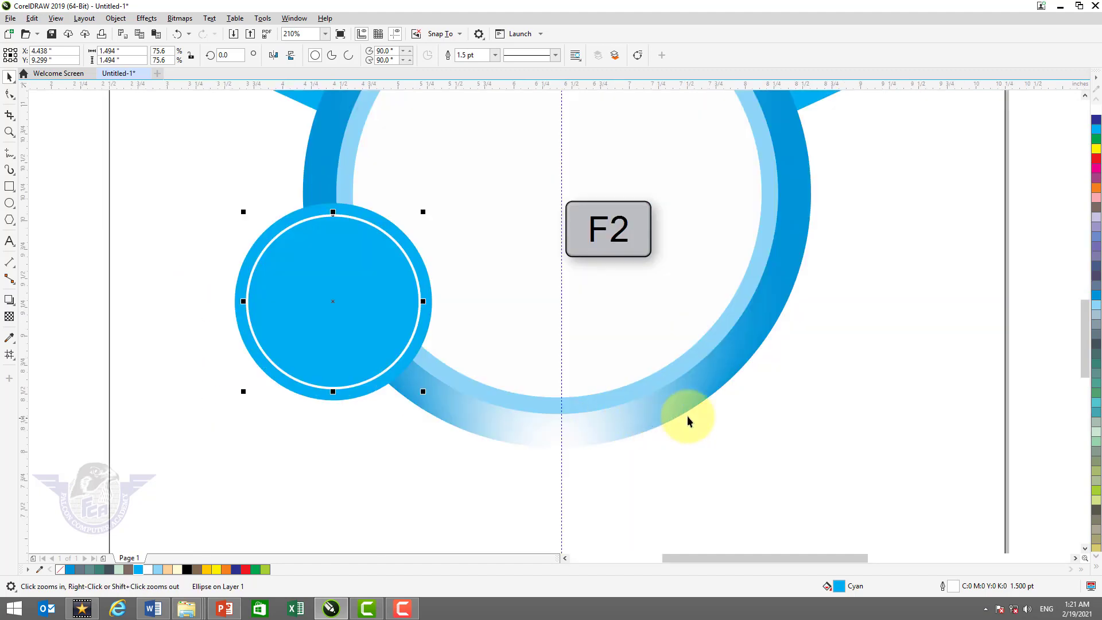
click(10, 355)
drag(247, 226, 297, 264)
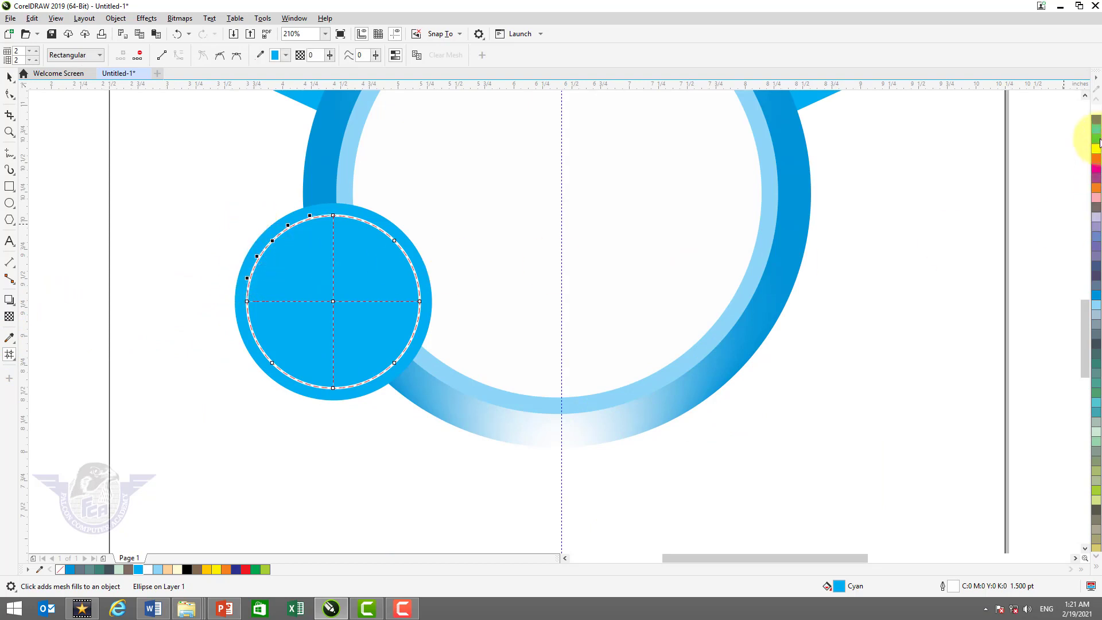
click(1097, 111)
drag(427, 319, 350, 397)
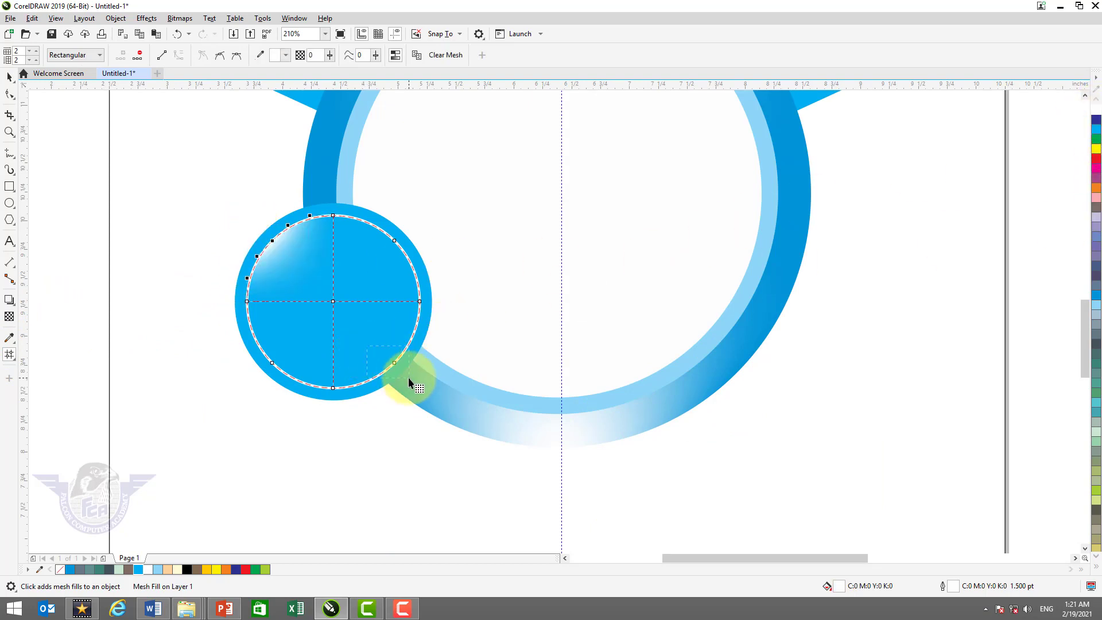
click(1097, 111)
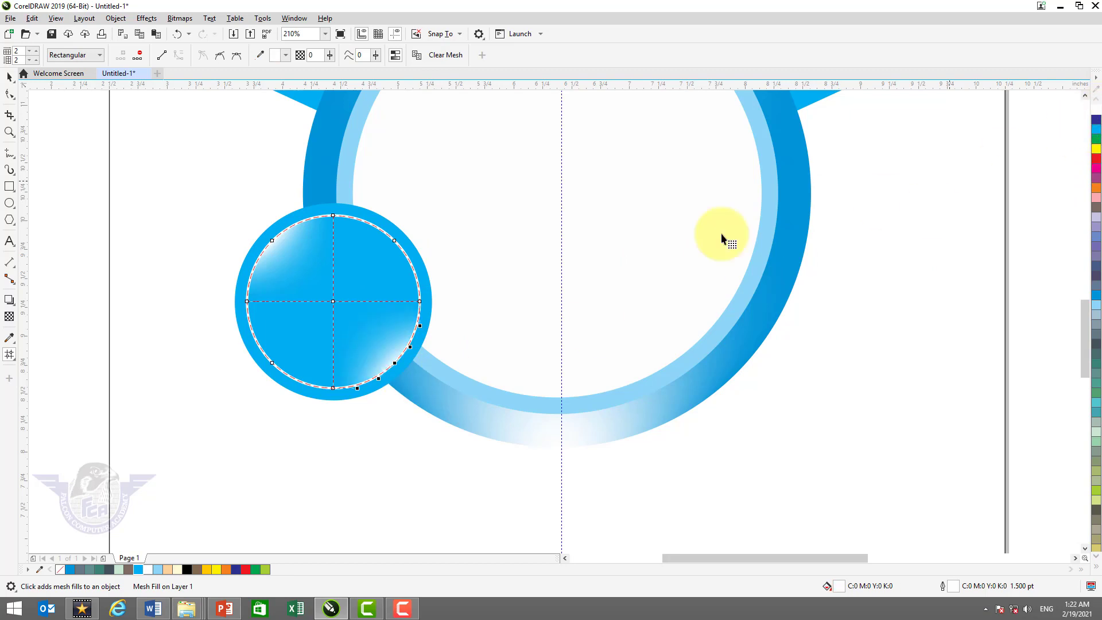
click(10, 78)
Copy both small circles together onto the lower right of the central ring, enlarged to about 3.04 inches overall.
key(F4)
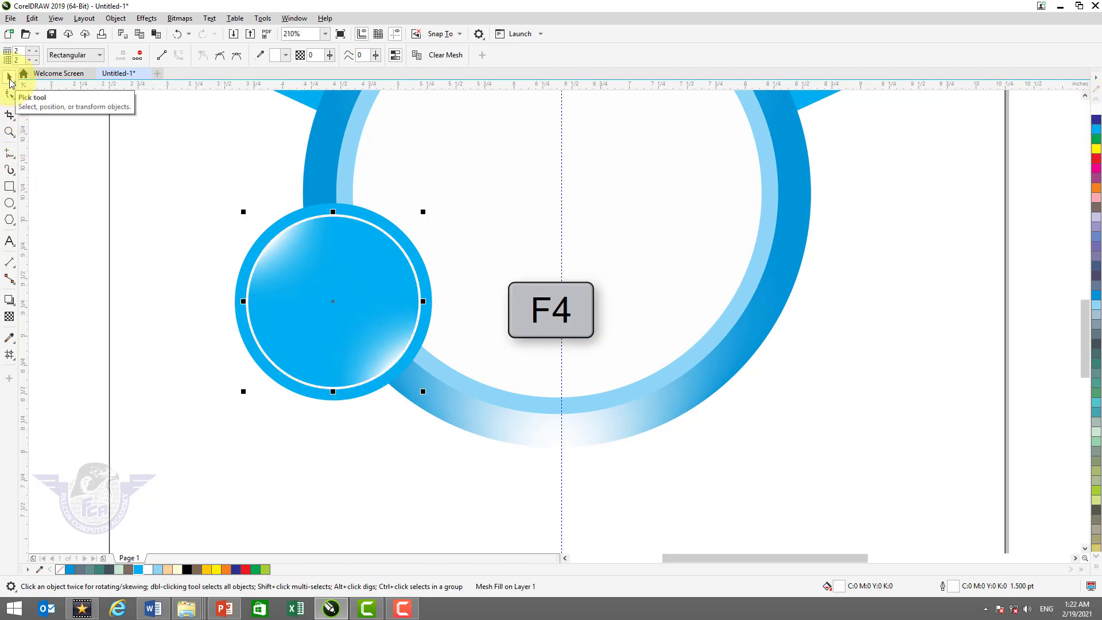
click(191, 288)
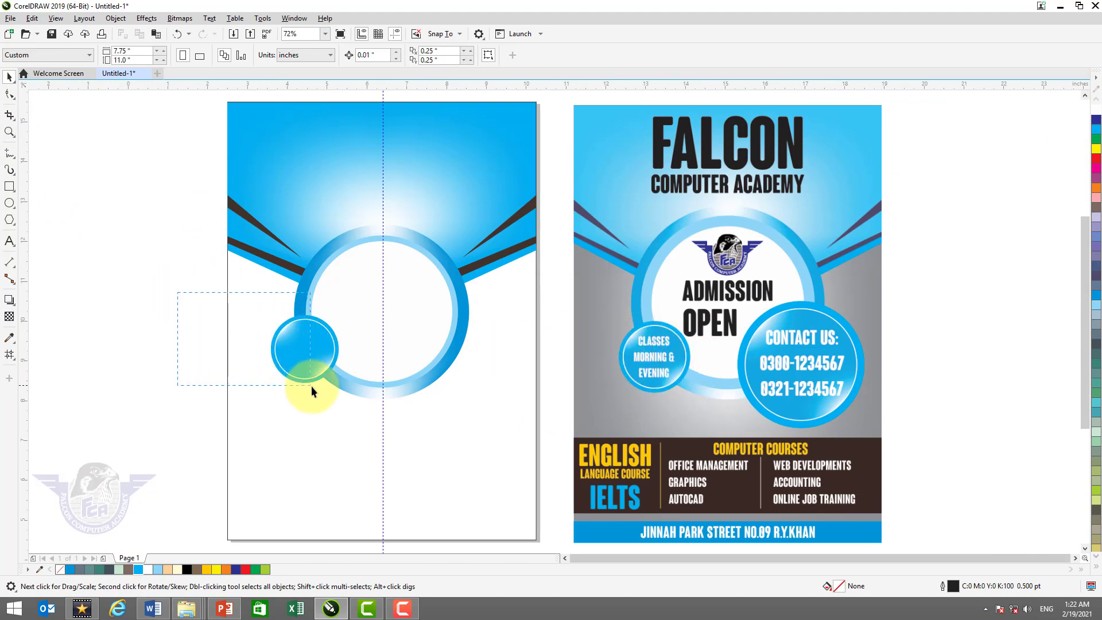
drag(350, 408, 350, 408)
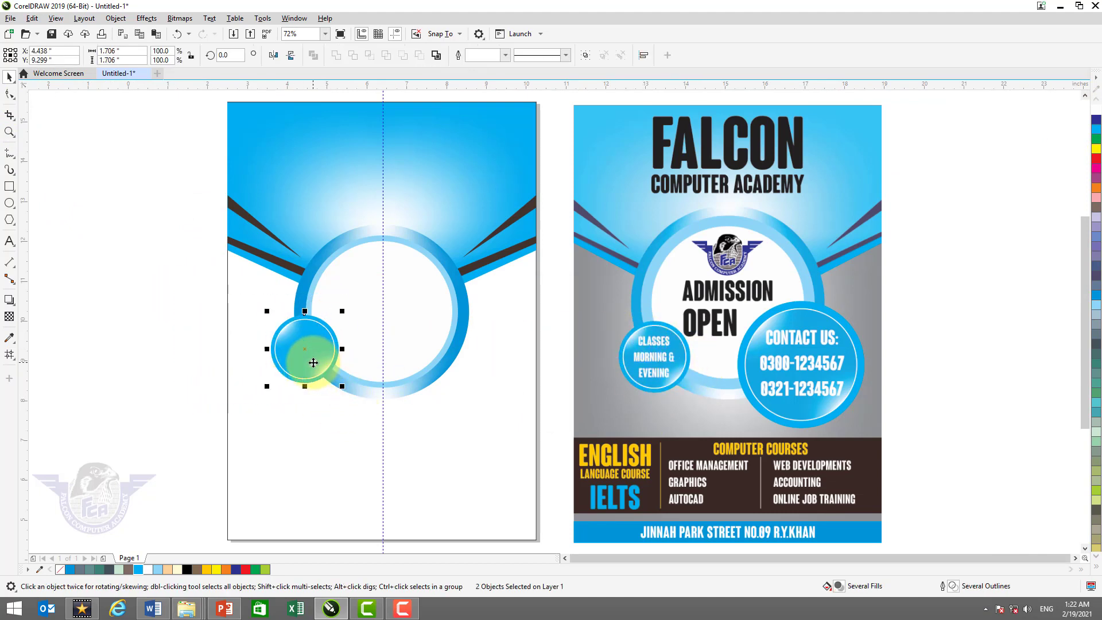
mouse_move(313, 365)
mouse_down()
mouse_move(439, 370)
mouse_move(516, 414)
mouse_up()
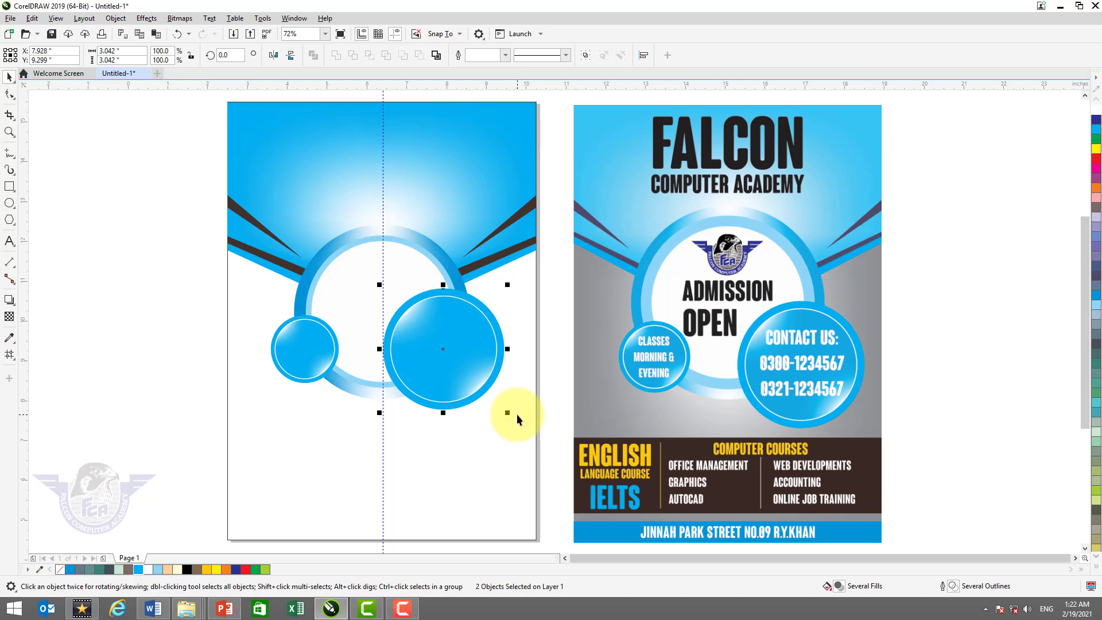
Make a copy of the page rectangle squashed to a strip about 0.5 inches tall at the page bottom, filled Sky Blue without outline.
click(443, 477)
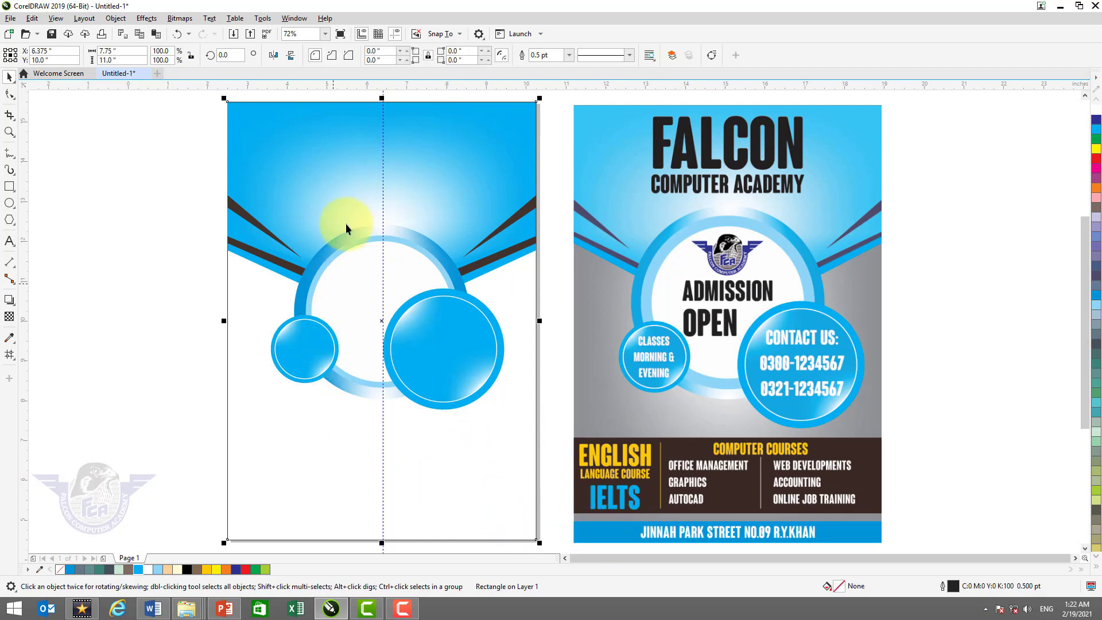
drag(382, 99, 388, 515)
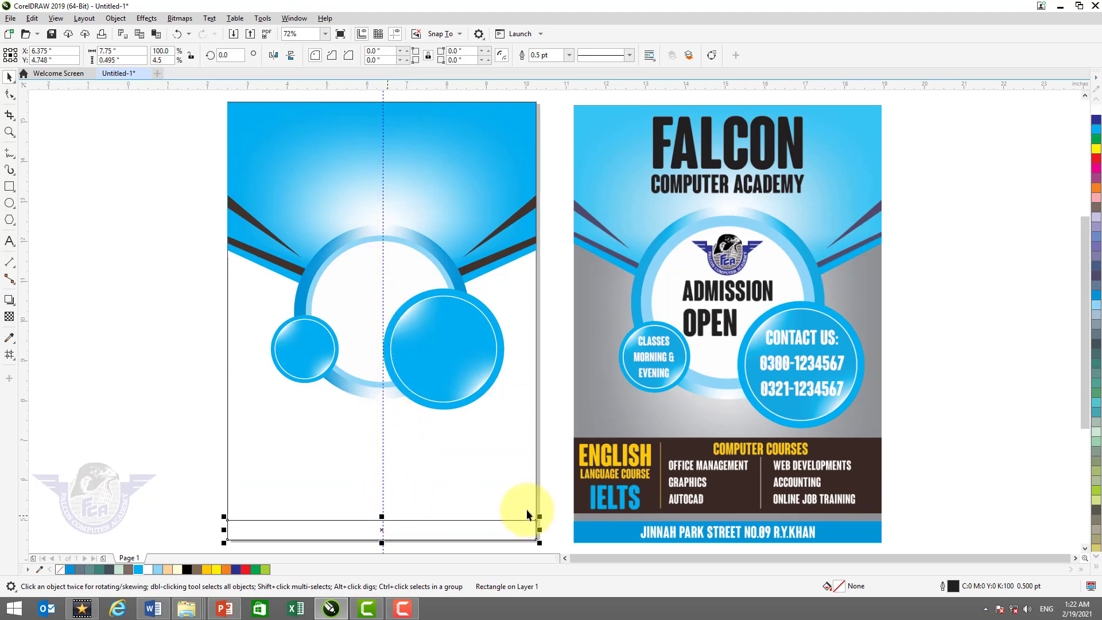
click(69, 569)
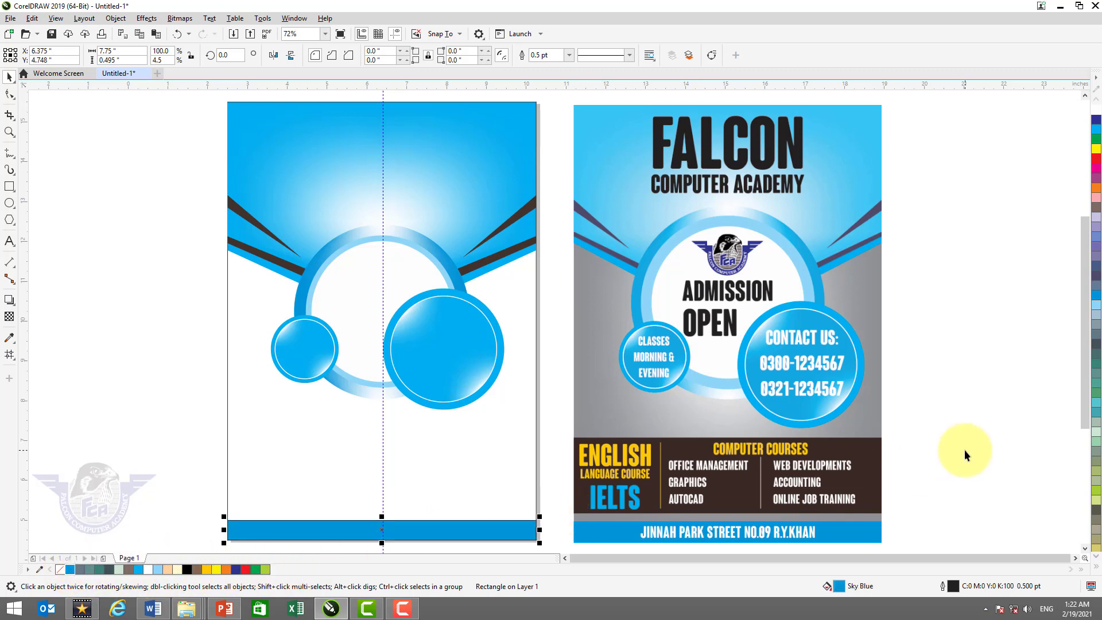
click(1096, 566)
right_click(1067, 101)
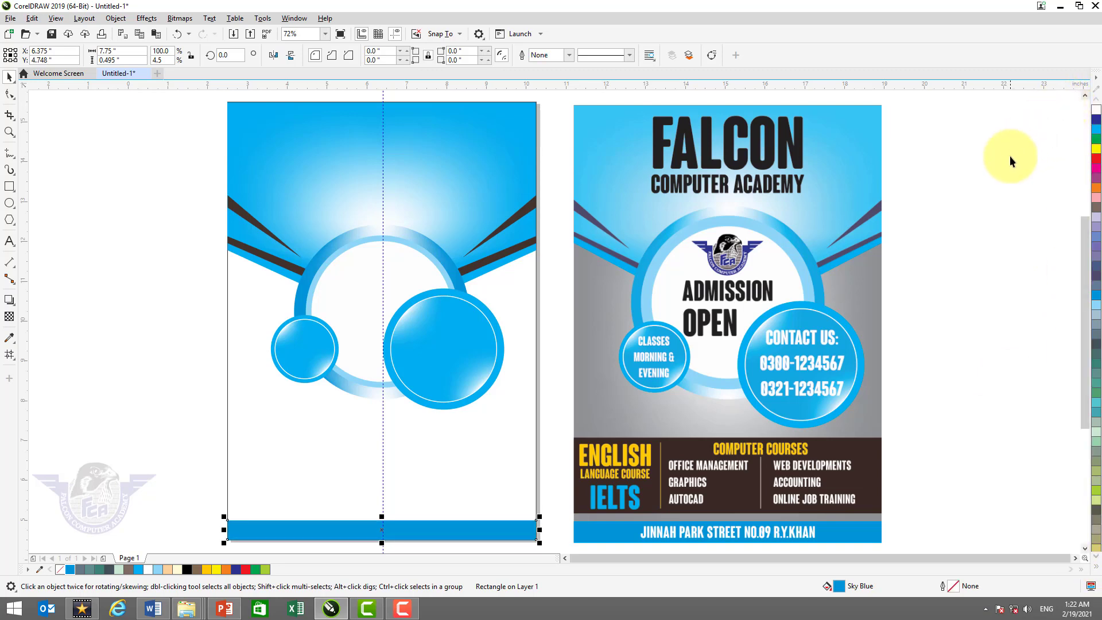
Make another copy of the page rectangle, resized to a full-width band about 1.94 inches tall just above the blue strip.
click(442, 450)
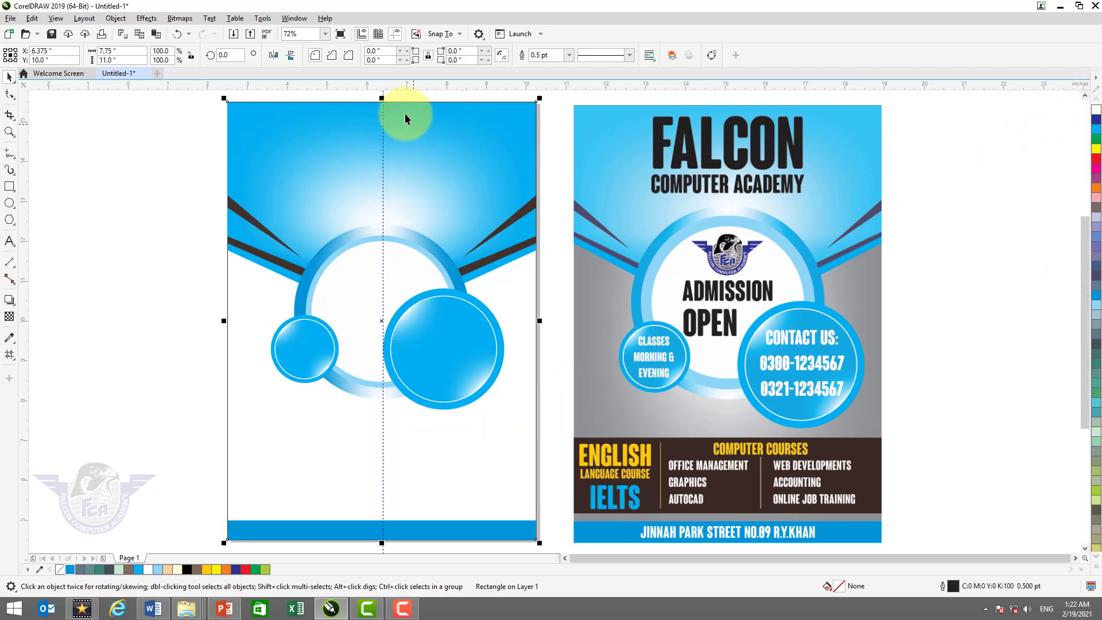
drag(381, 96, 382, 436)
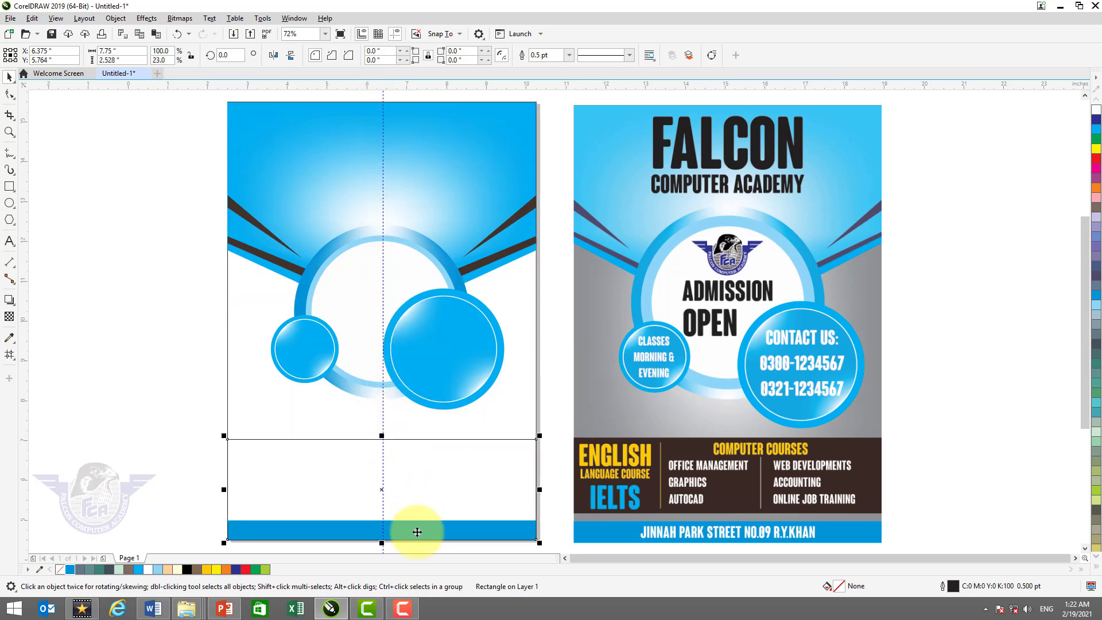
drag(382, 544, 382, 512)
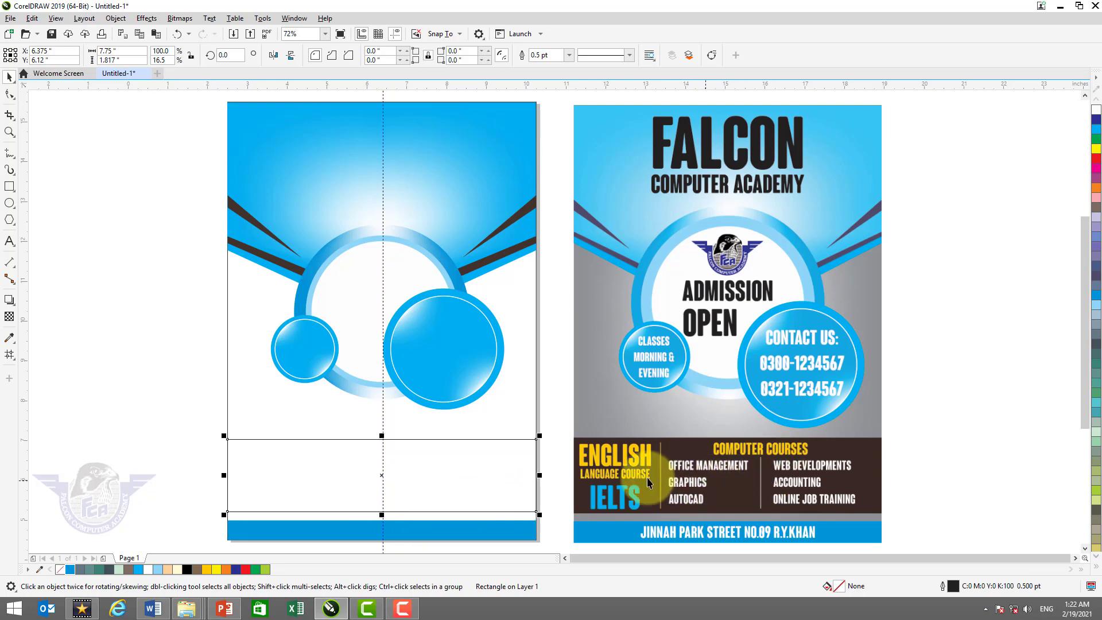
key(F2)
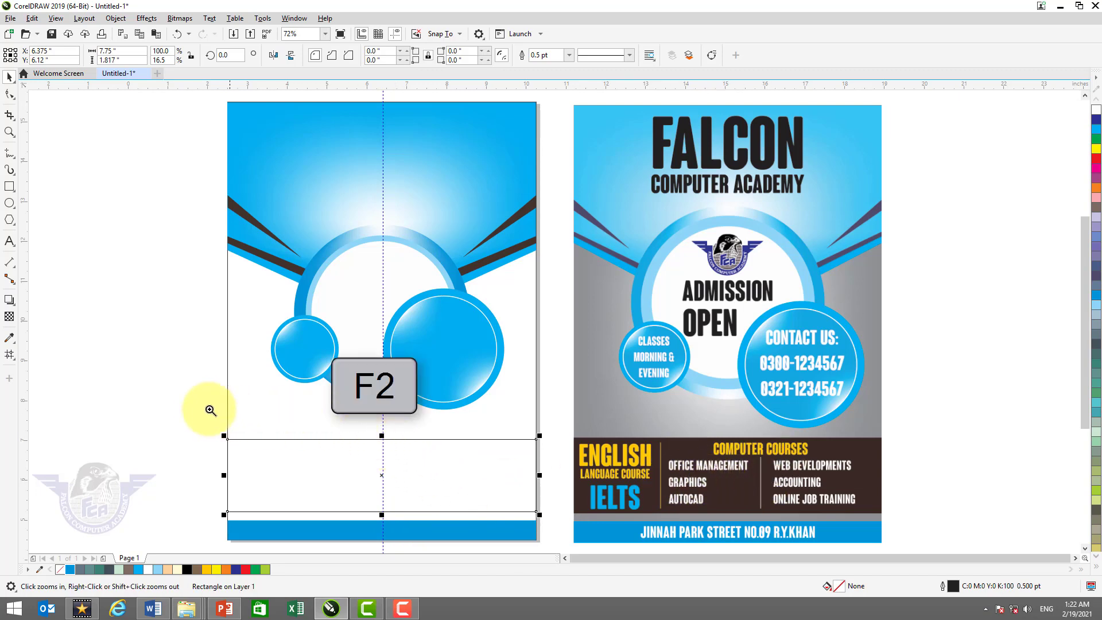
drag(209, 411, 509, 504)
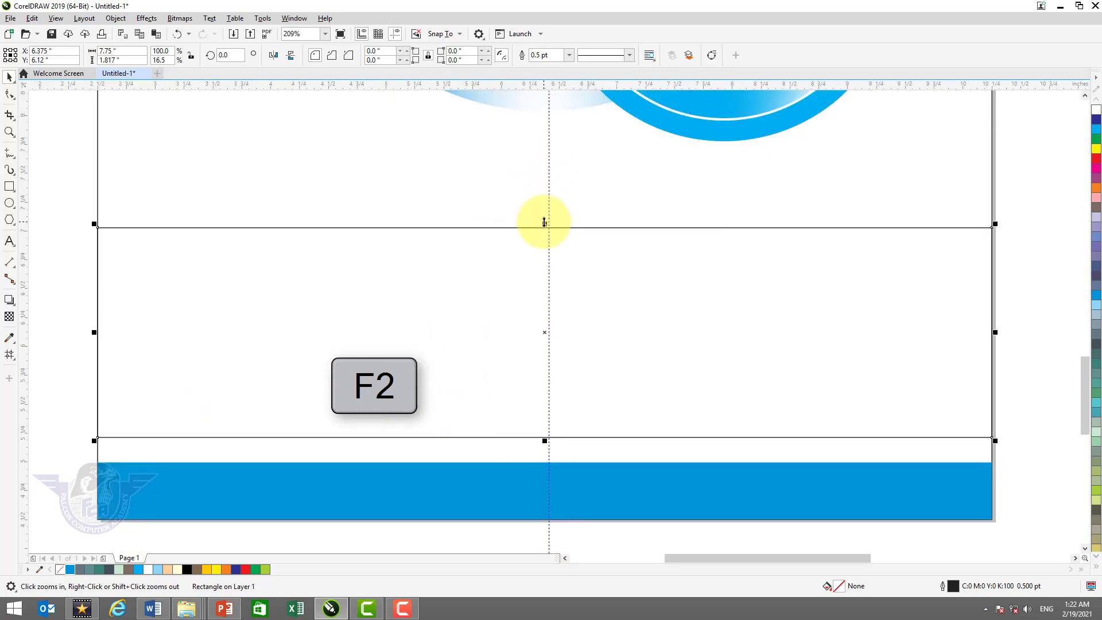
drag(545, 224, 544, 209)
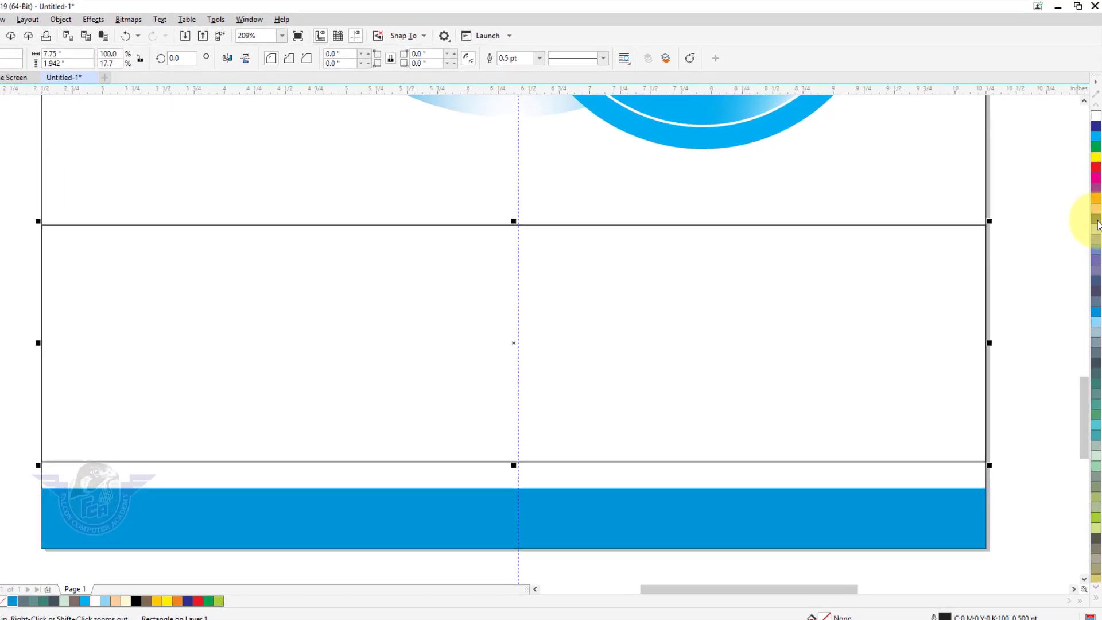
Fill the band with Dark Brown and darken it by mixing in black to C42 M53 Y53 K76.
click(1097, 225)
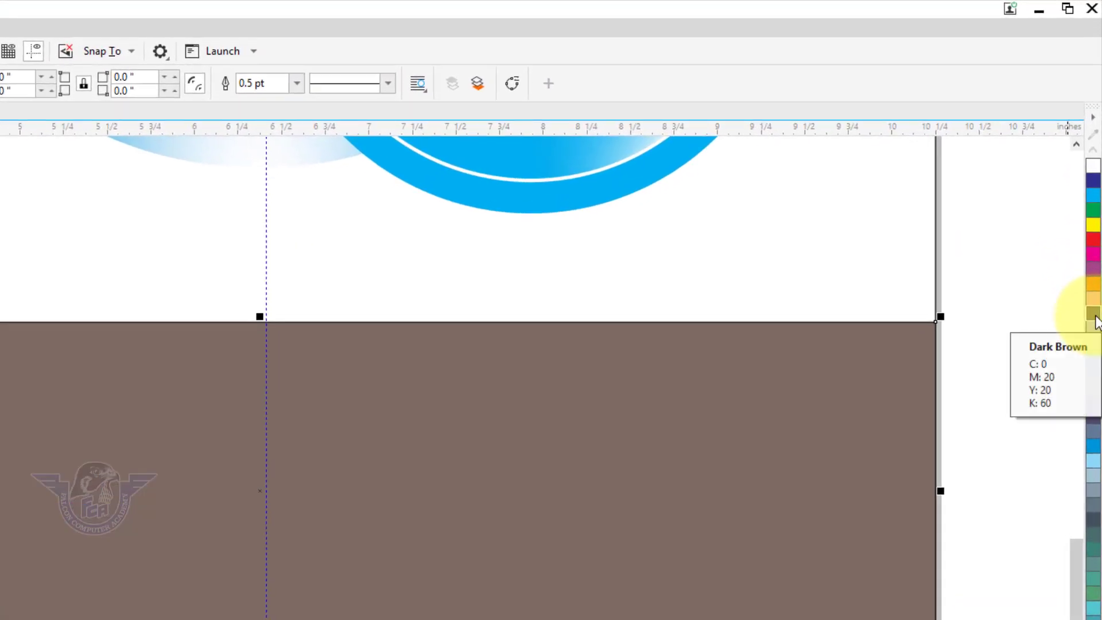
key(ctrl)
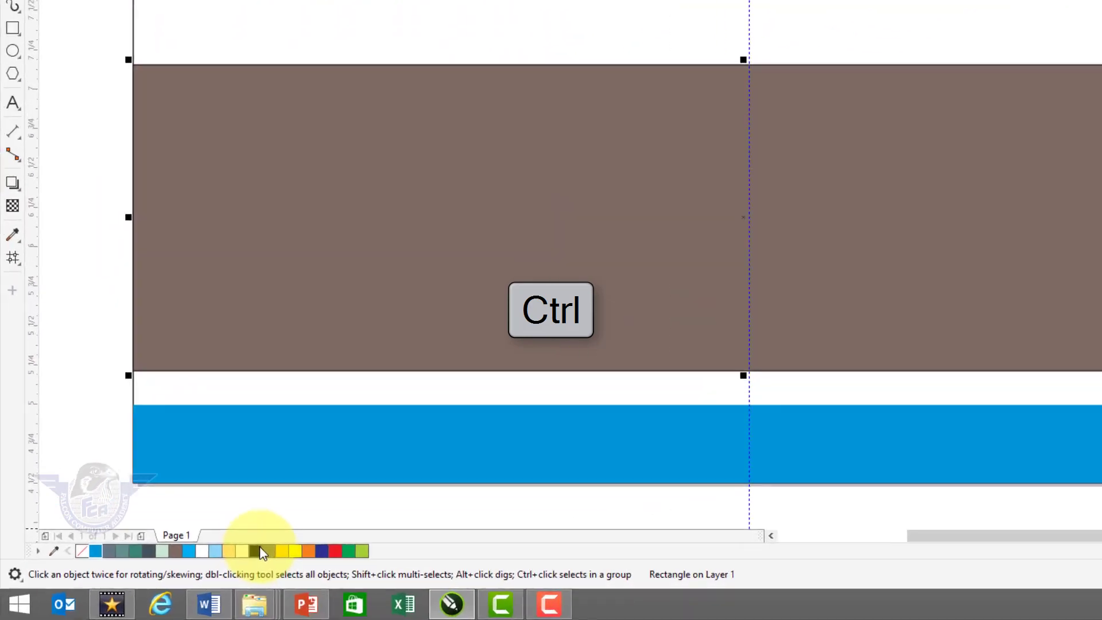
key(ctrl+Escape)
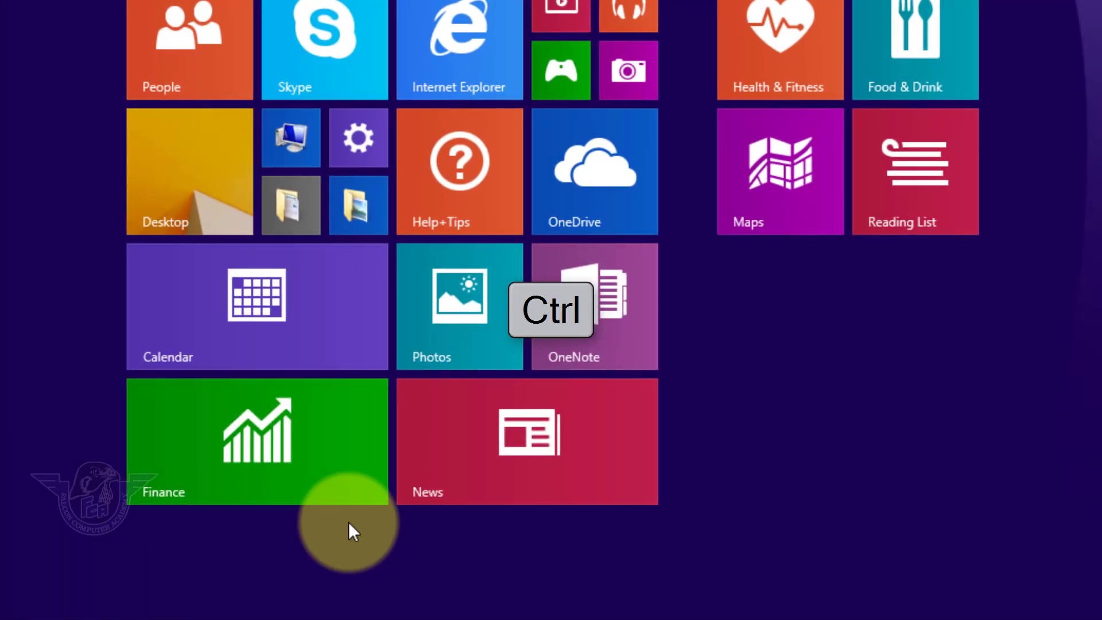
key(Escape)
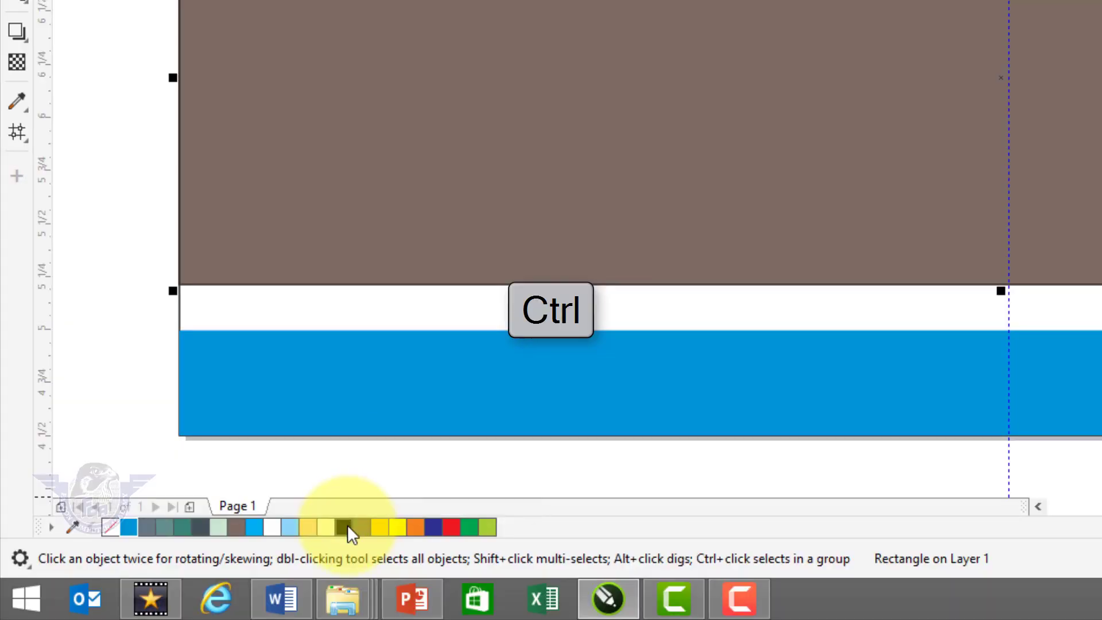
ctrl+click(347, 525)
ctrl+click(347, 524)
ctrl+click(346, 525)
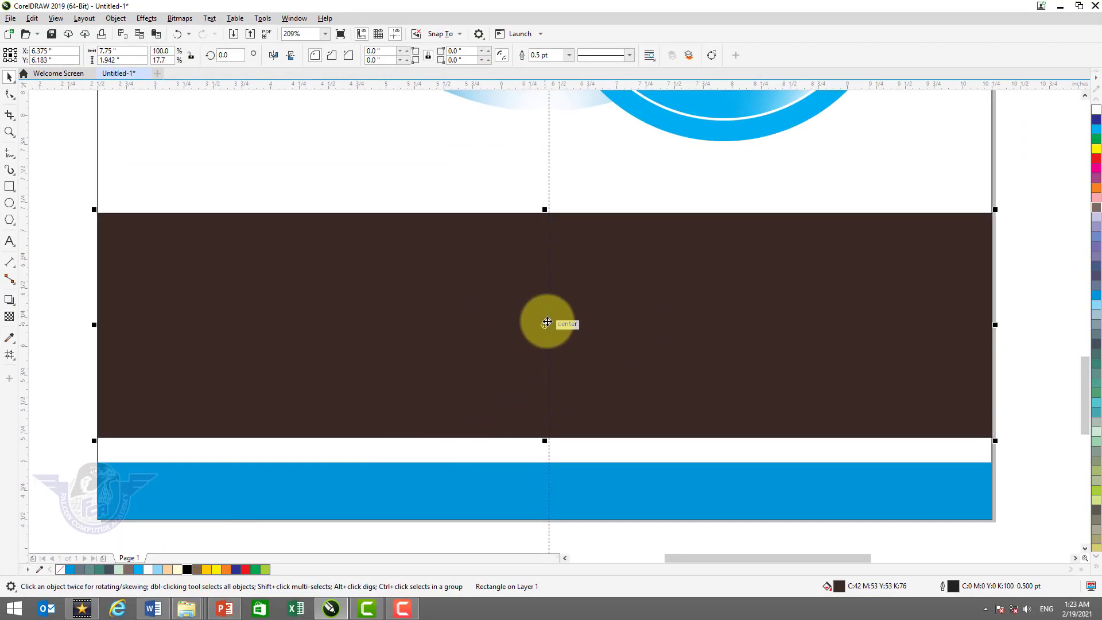
Fill the page-sized background rectangle with 50% black grey (C0 M0 Y0 K50).
key(F4)
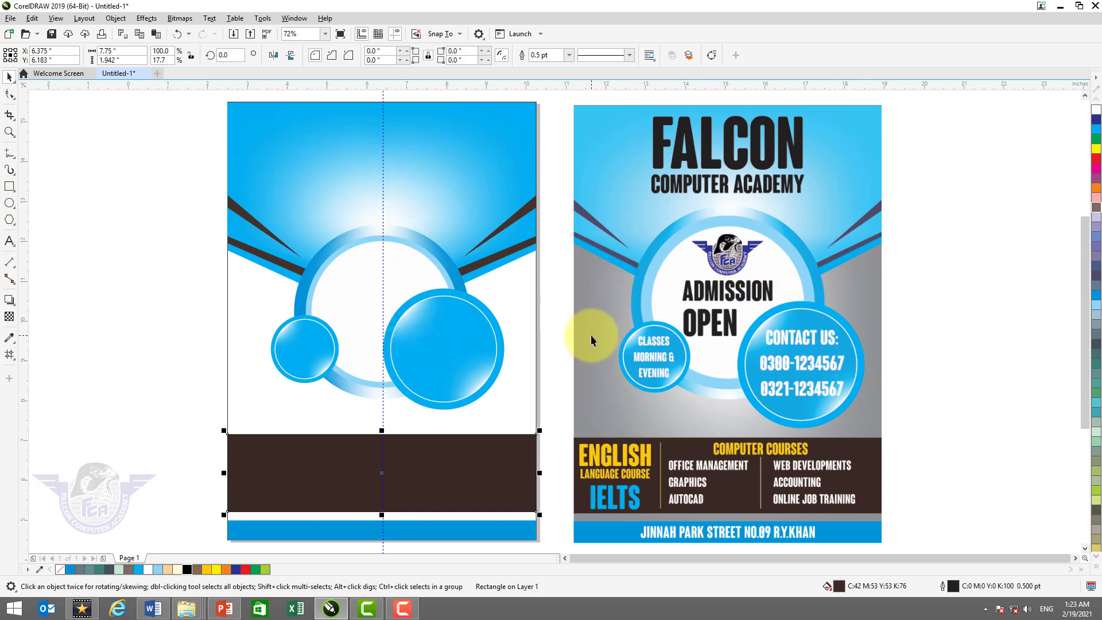
click(184, 315)
click(232, 309)
click(189, 308)
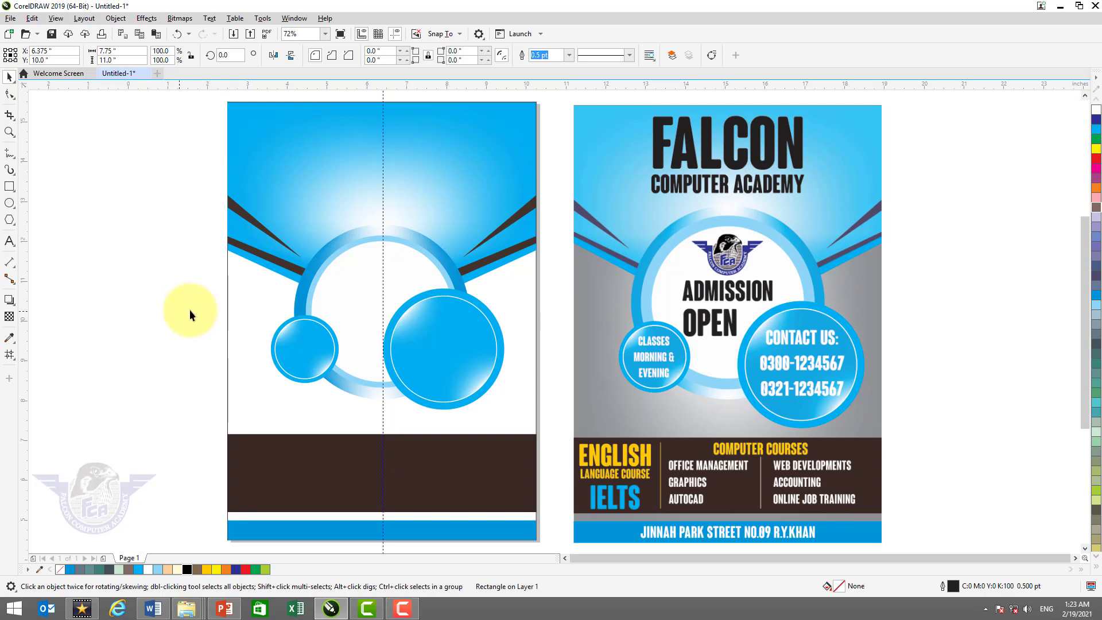
click(239, 318)
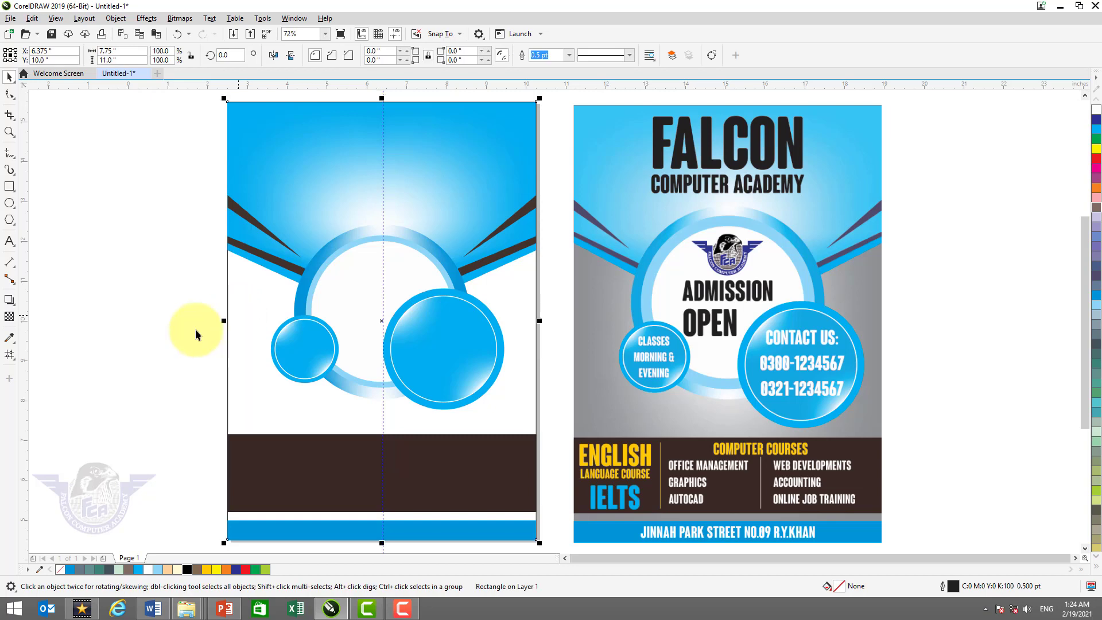
click(10, 356)
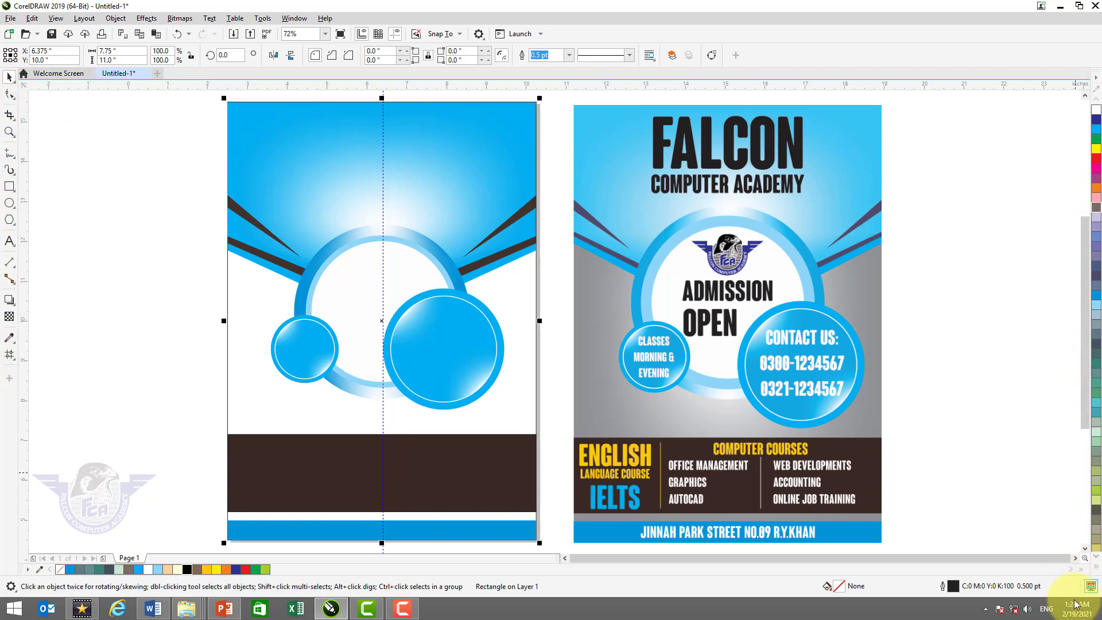
click(1096, 556)
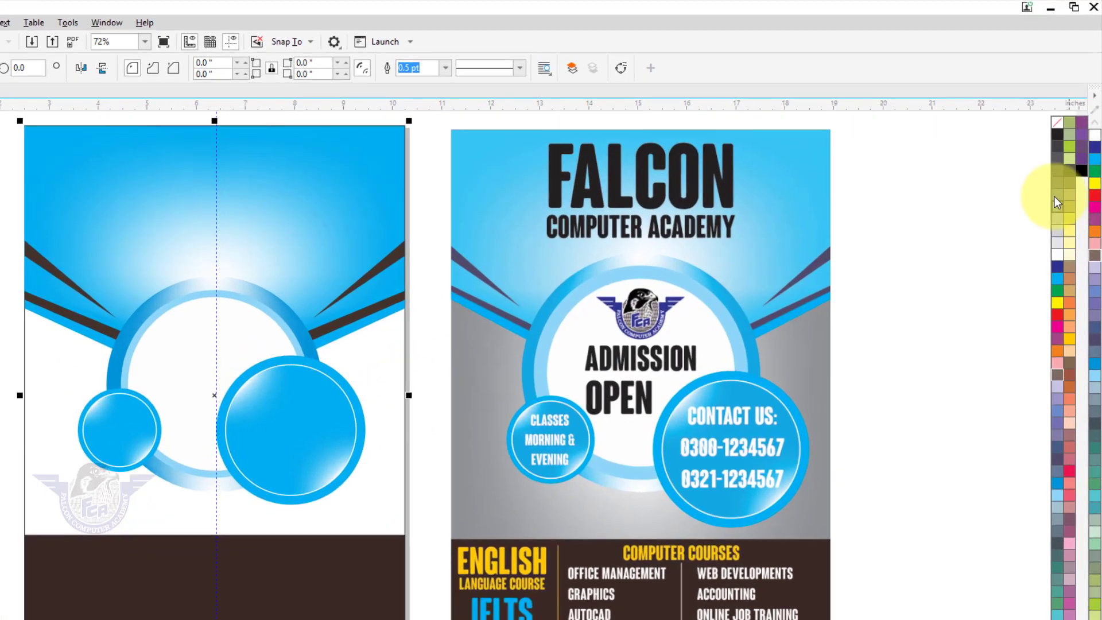
click(1055, 198)
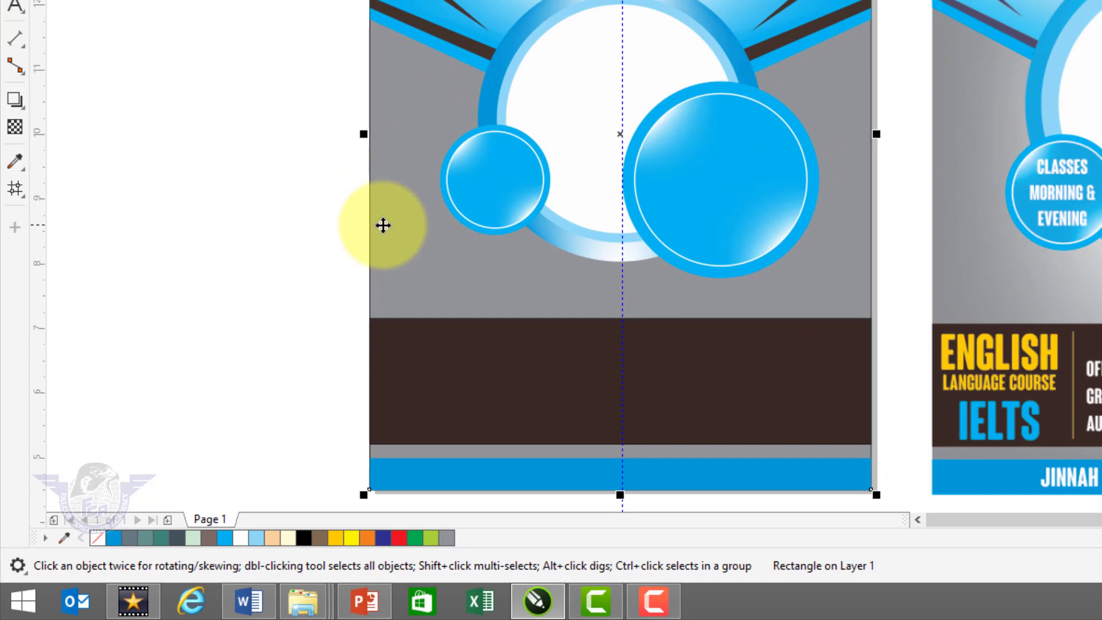
Apply a 2 by 2 mesh fill to the grey background rectangle and colour its centre node white.
click(16, 188)
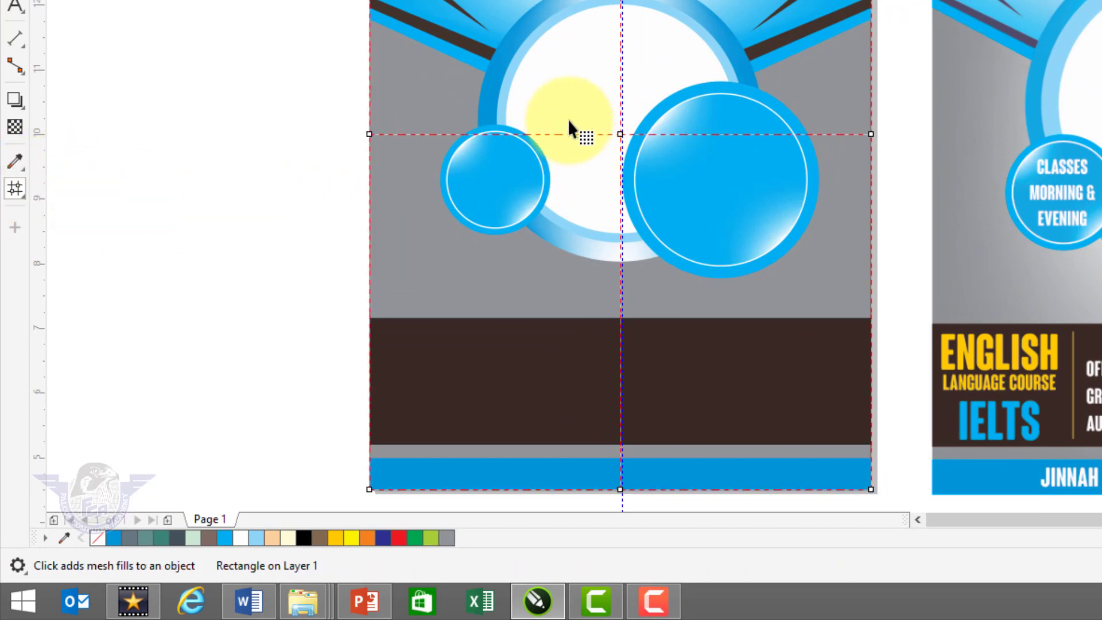
drag(569, 118, 675, 161)
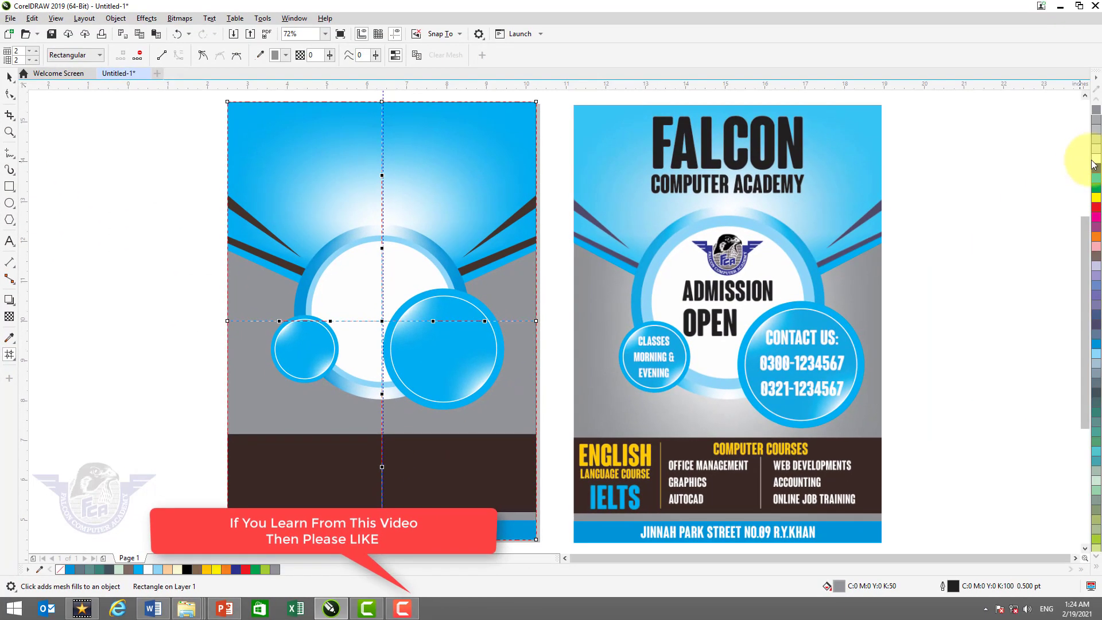
click(1093, 151)
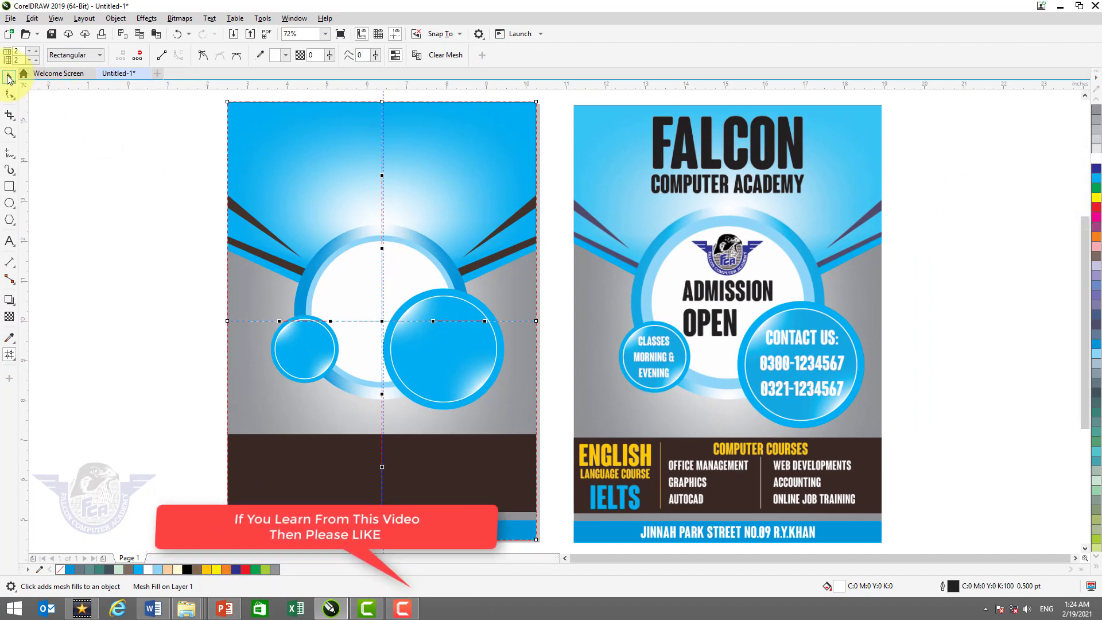
click(8, 78)
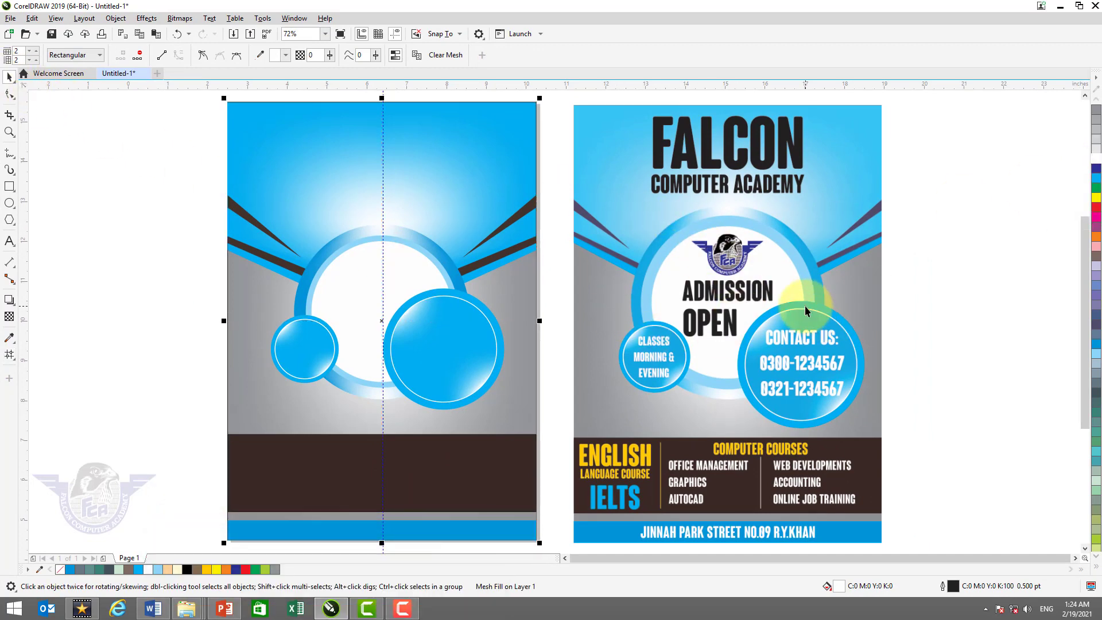
Delete the vertical guideline through the middle of the page.
click(384, 94)
key(Delete)
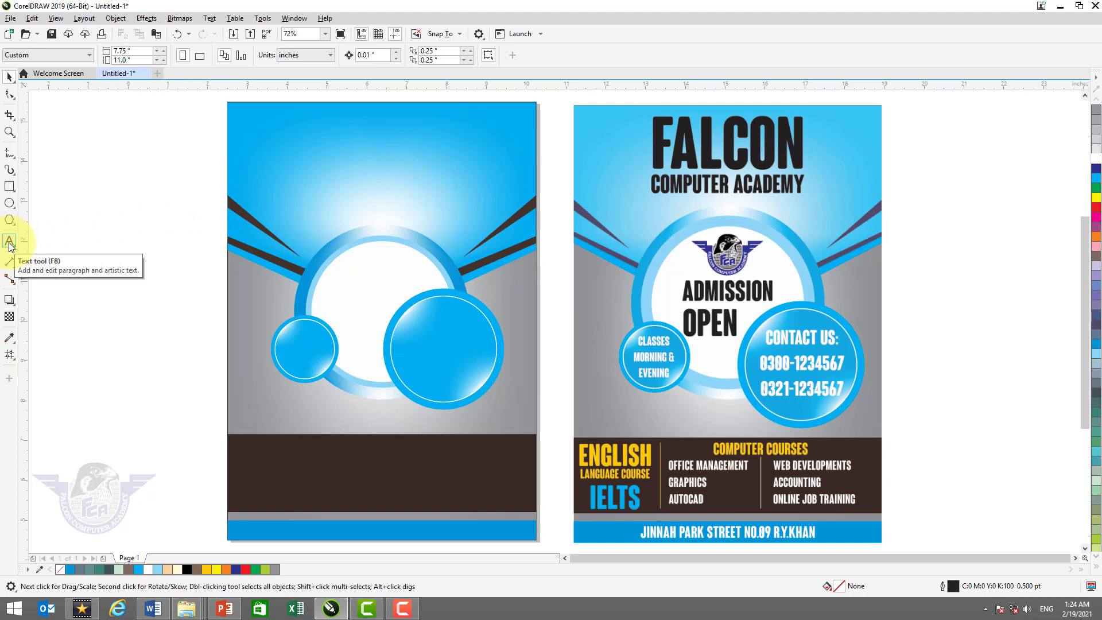
Add artistic text reading FALCON and COMPUTER ACADEMY on two lines and place it in the empty area beside the flyer page.
click(121, 208)
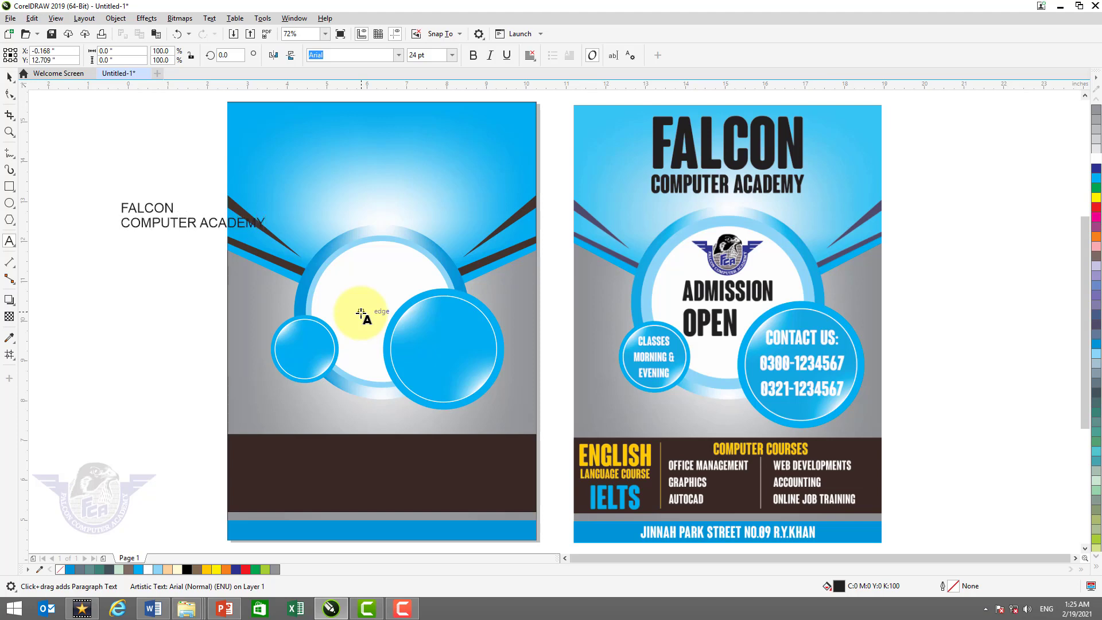
click(4, 131)
click(11, 83)
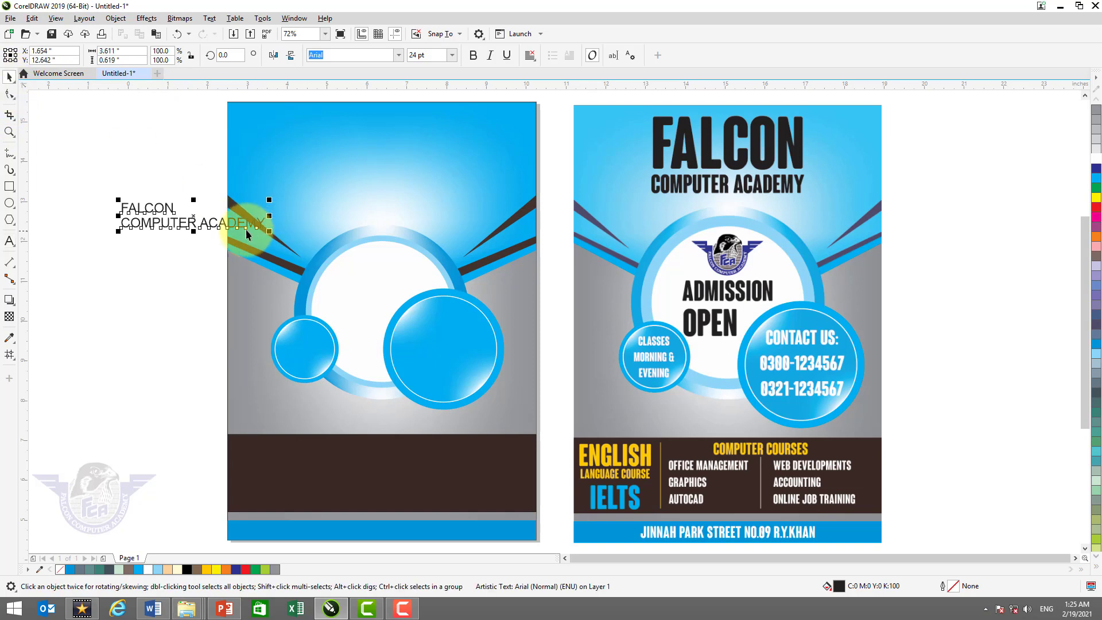
drag(228, 232, 175, 195)
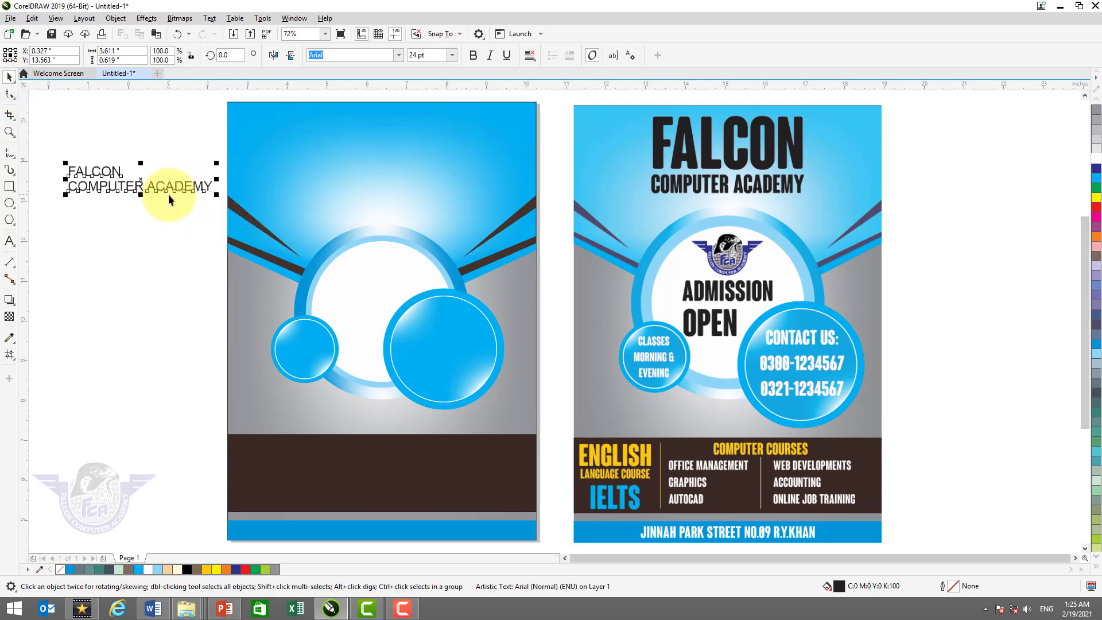
Break the two-line text apart and enlarge FALCON to about 67.4 pt so it spans the width of COMPUTER ACADEMY.
key(ctrl+k)
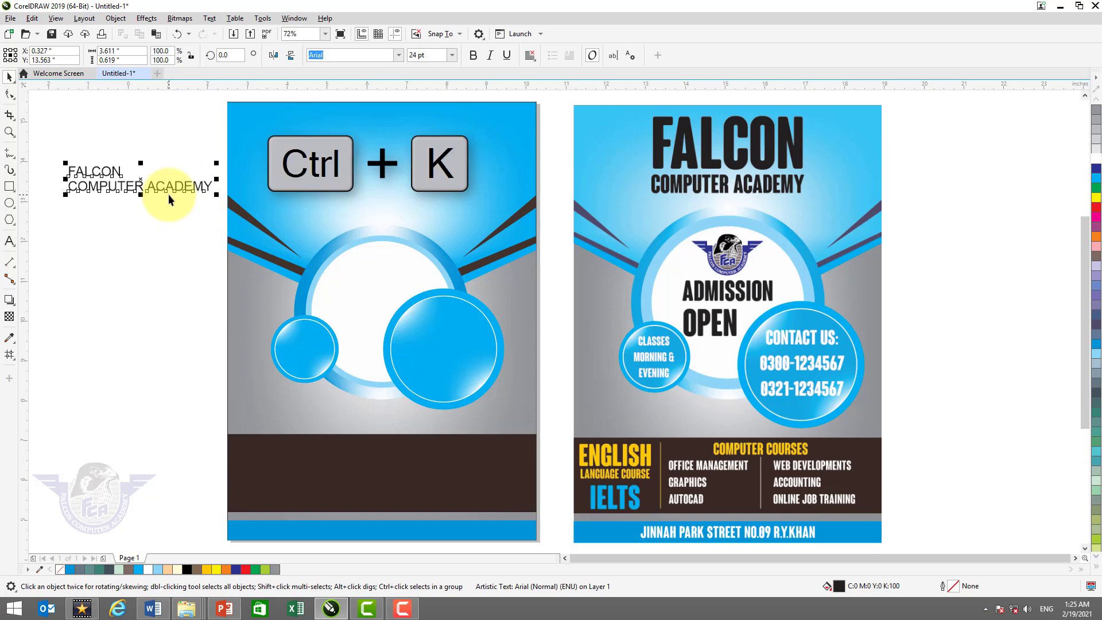
key(ctrl+k)
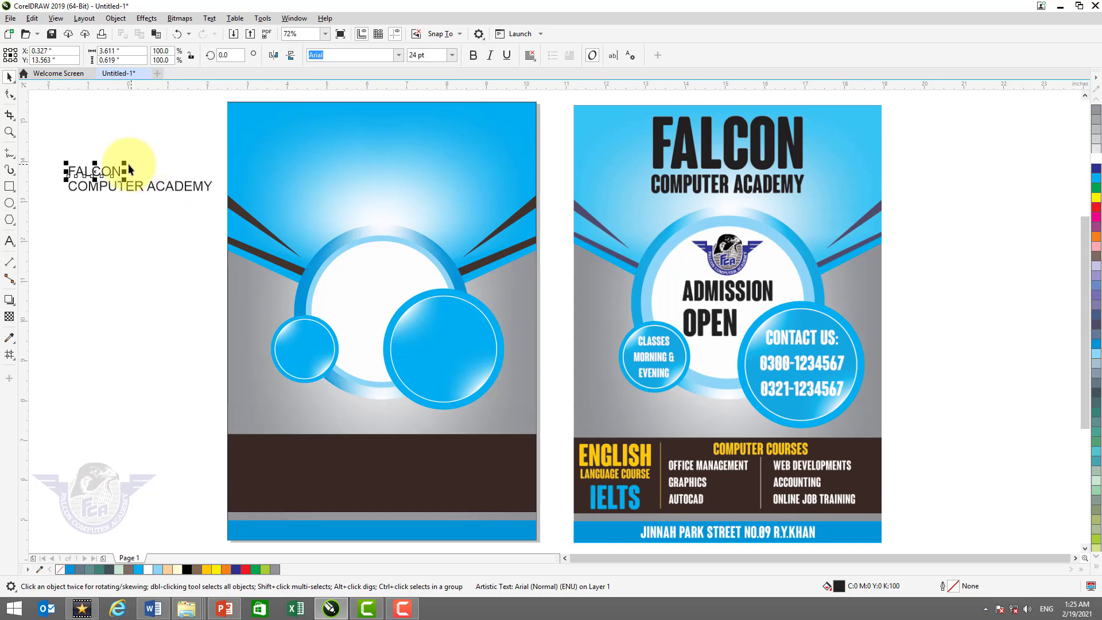
drag(127, 161, 218, 107)
key(Escape)
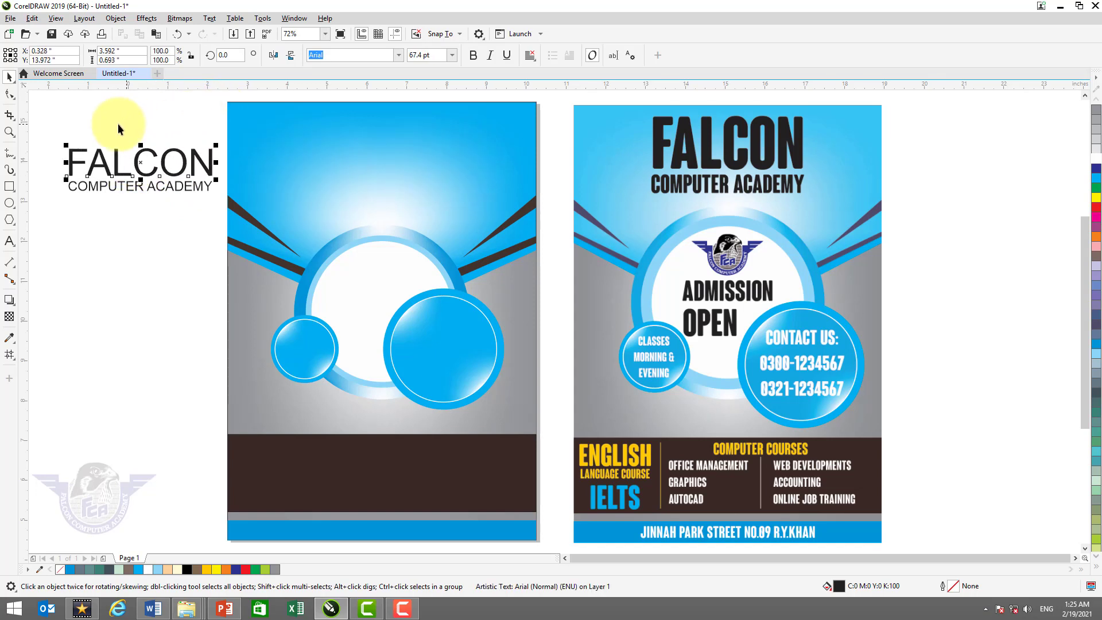
Move both title lines onto the blue header, enlarged to about 5.12 inches wide, and set their font to Coluna Rounded.
drag(49, 121, 485, 208)
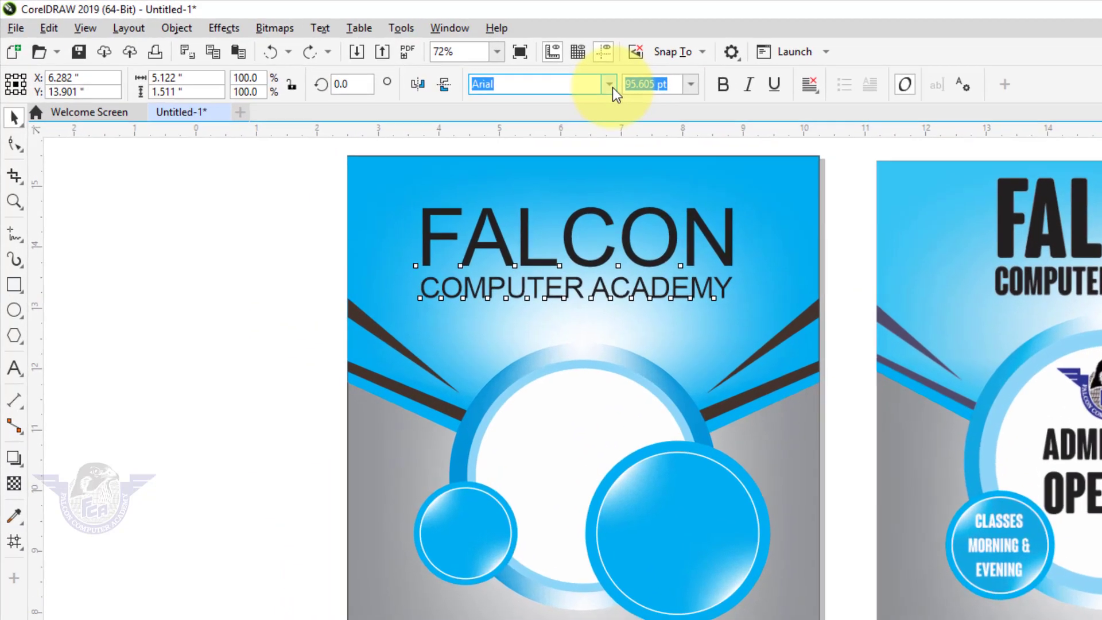
click(397, 55)
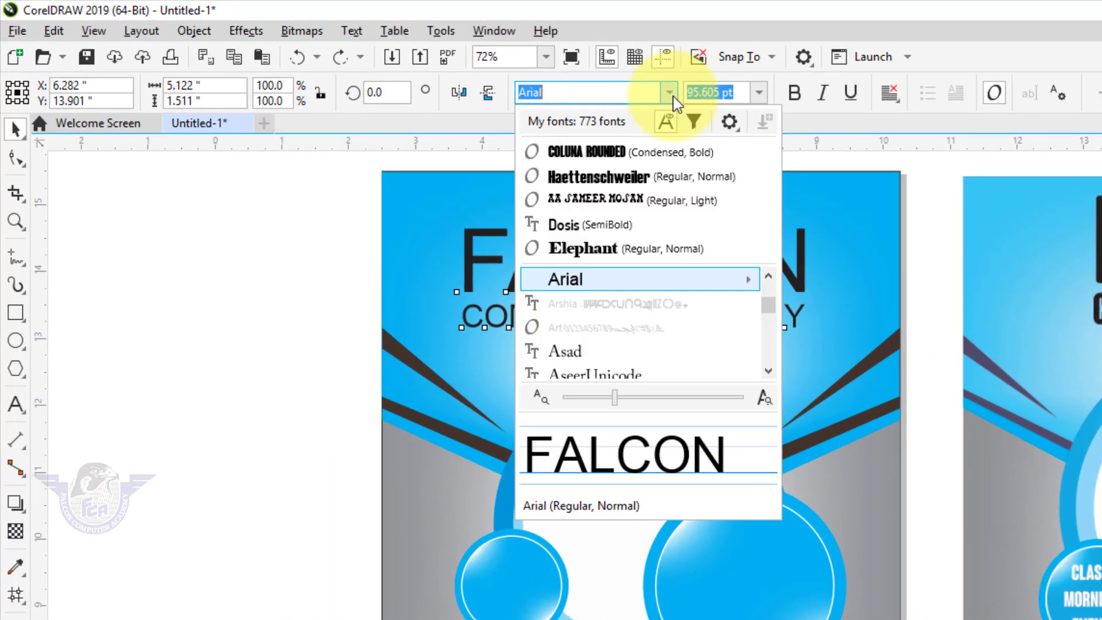
click(617, 154)
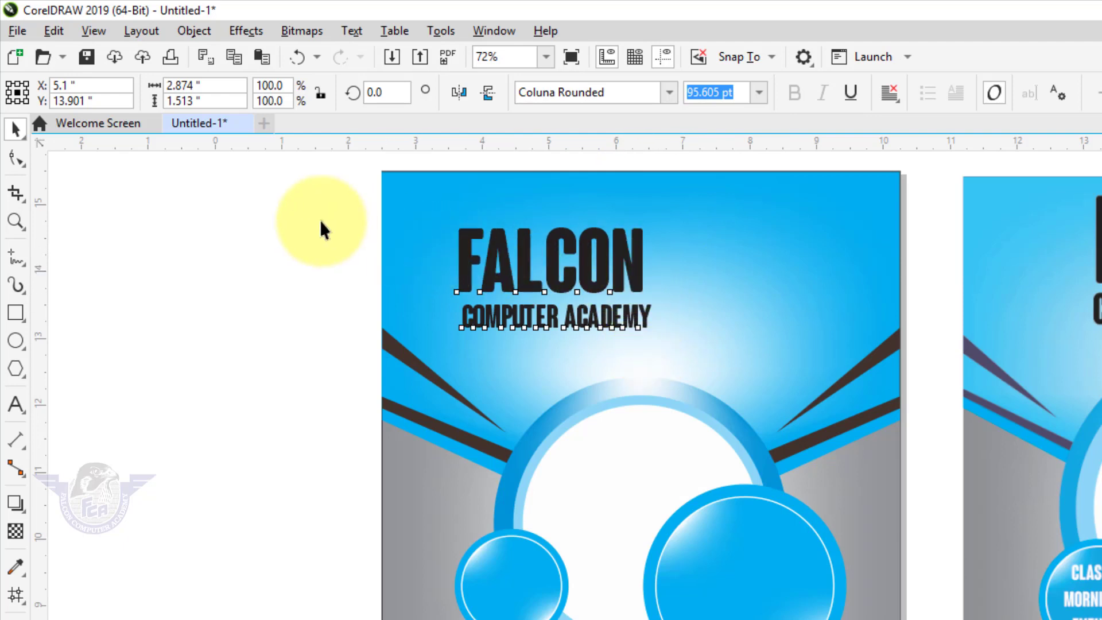
Centre both title lines together in the header above the ring and enlarge them to about 4.15 inches wide.
drag(295, 208, 696, 360)
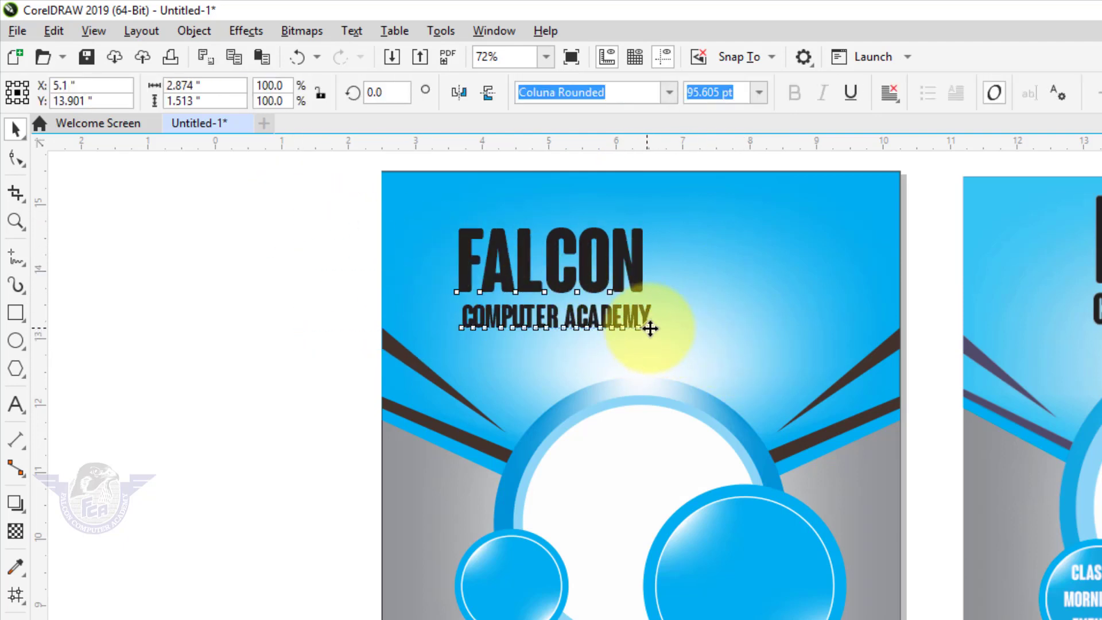
click(344, 246)
drag(300, 185, 792, 383)
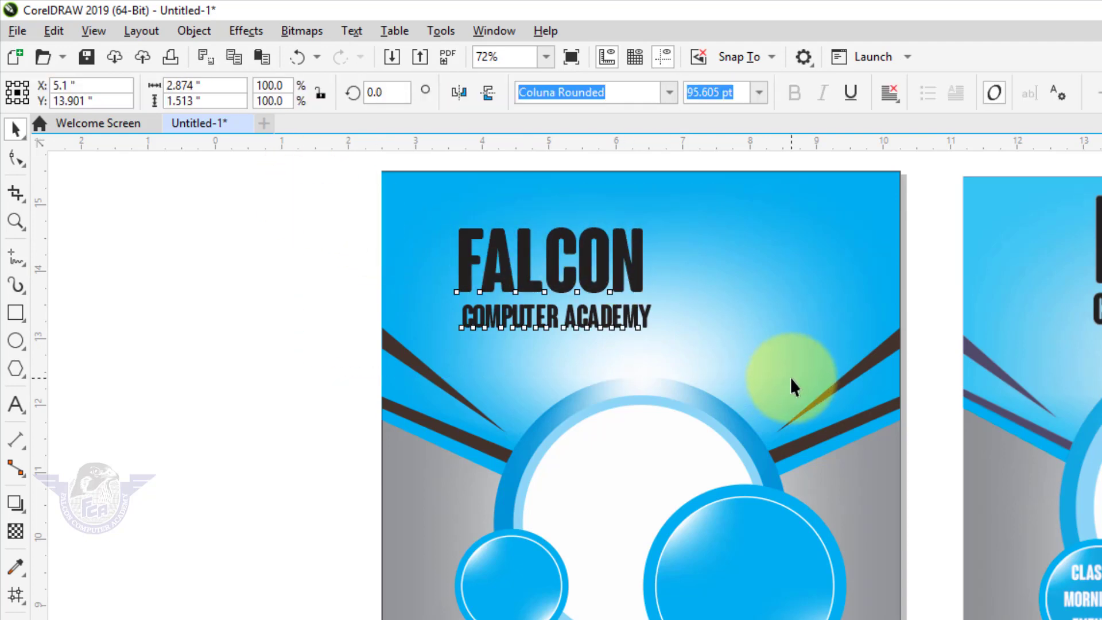
scroll(792, 383, up, 3)
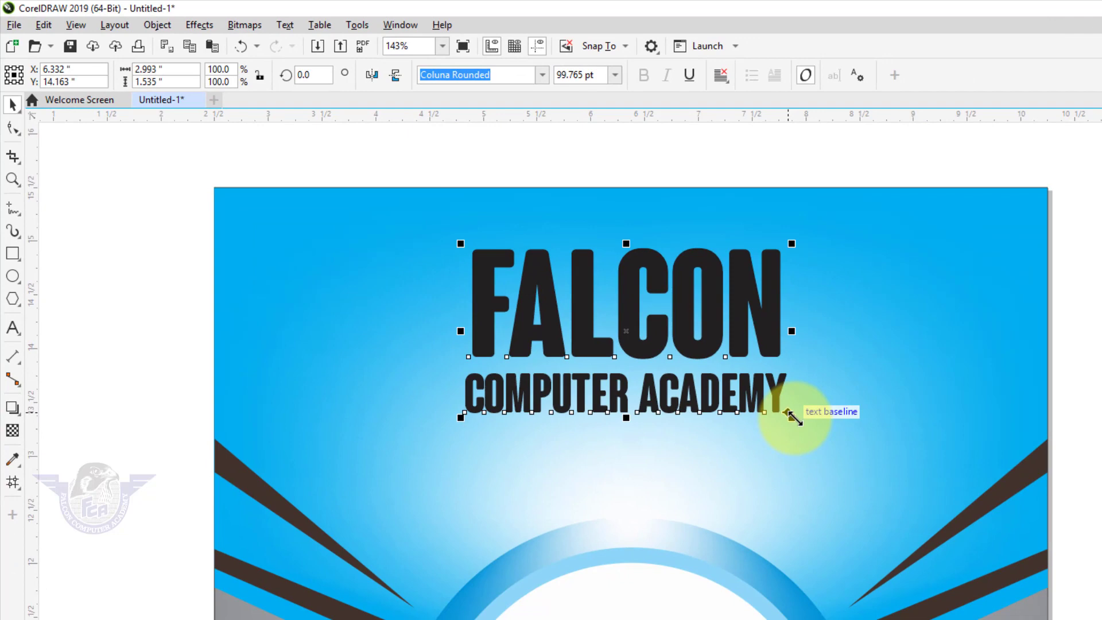
drag(976, 510, 1054, 556)
drag(823, 435, 824, 436)
drag(644, 319, 644, 363)
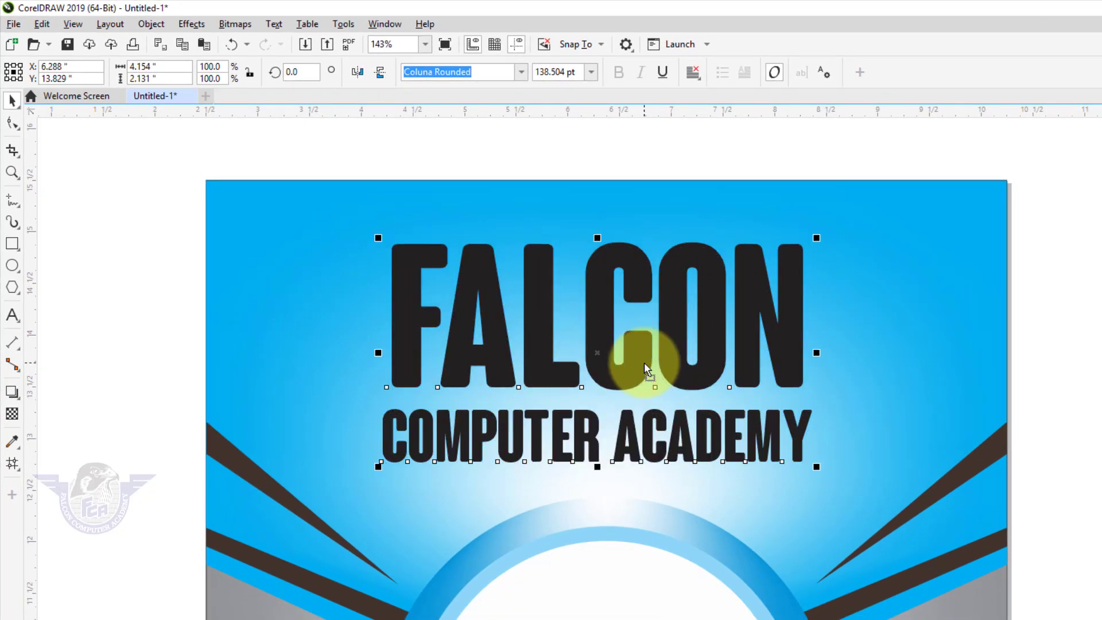
key(F4)
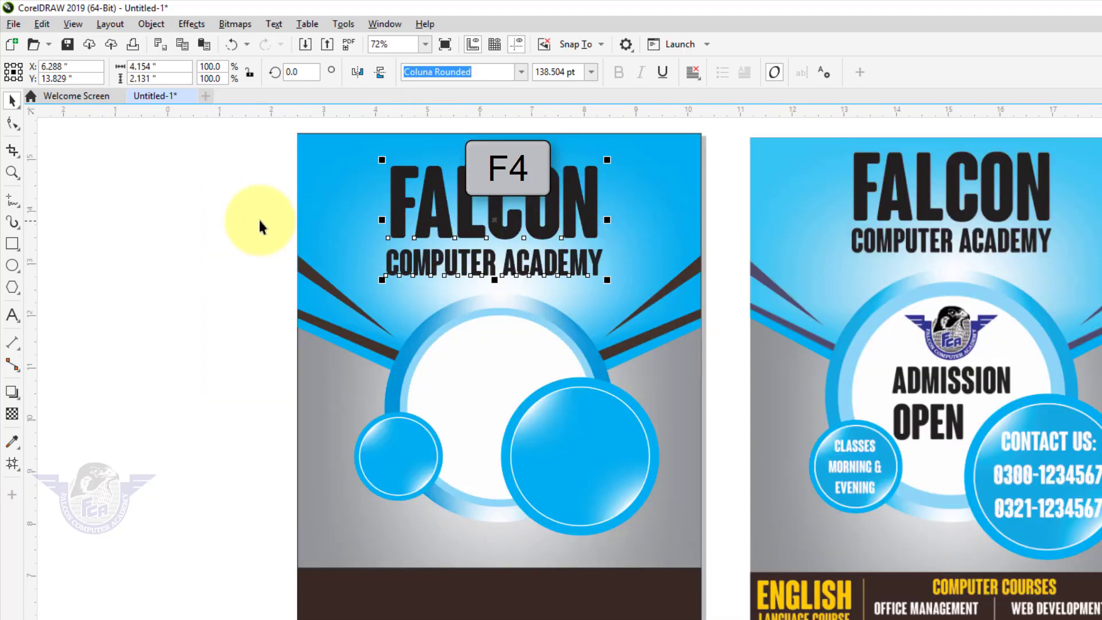
key(Escape)
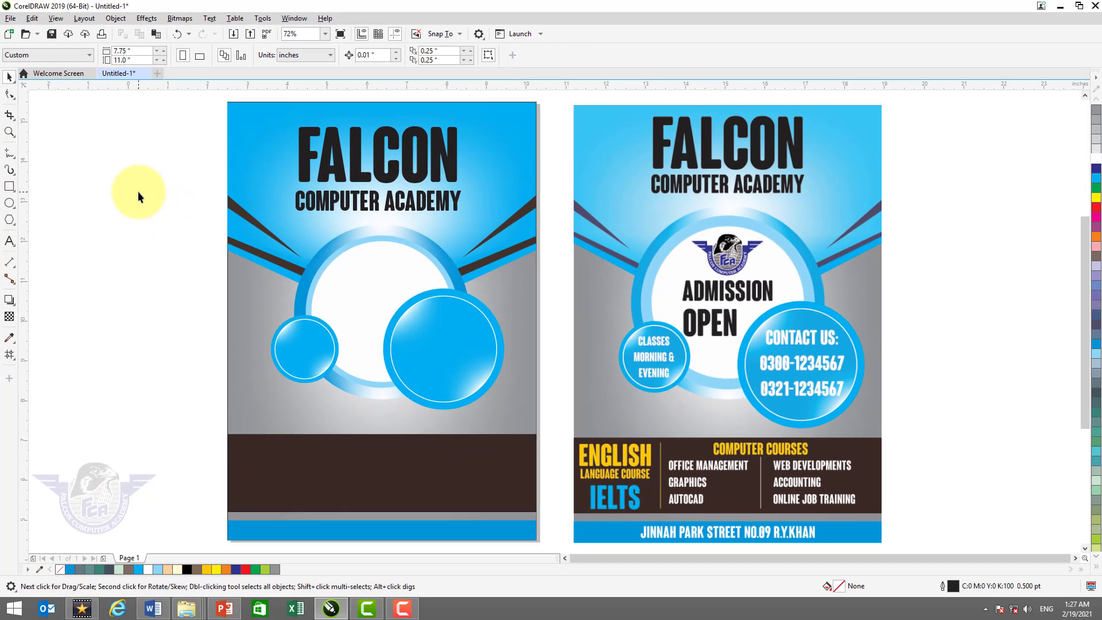
Import logo - Copy.png from the Logos folder on drive D and place it about 1.64 inches wide in the upper part of the ring.
right_click(137, 191)
click(175, 251)
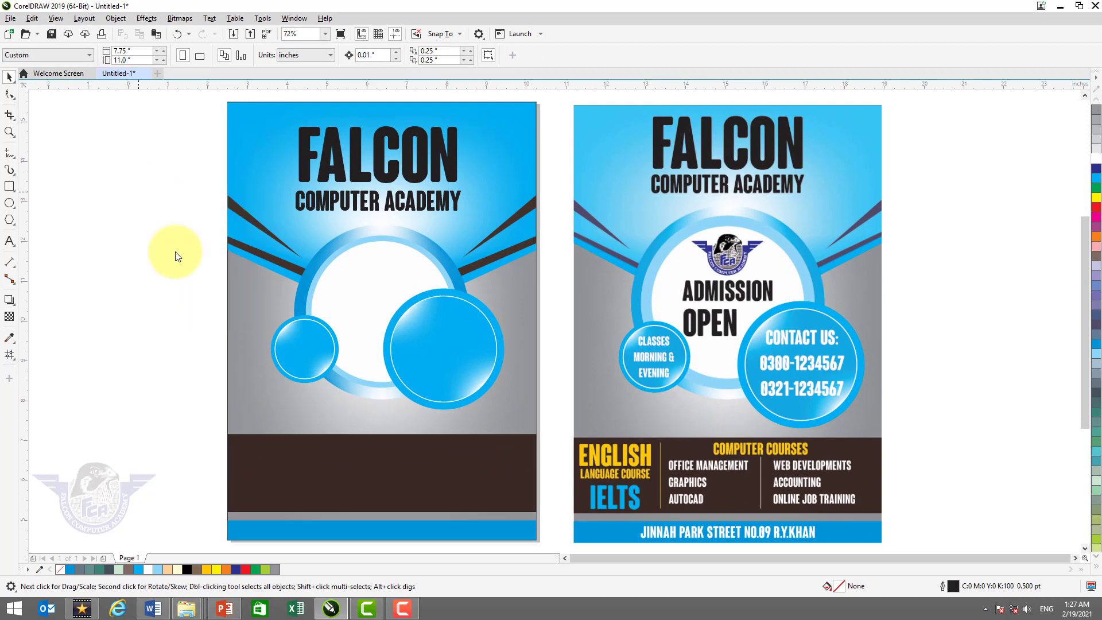
click(415, 358)
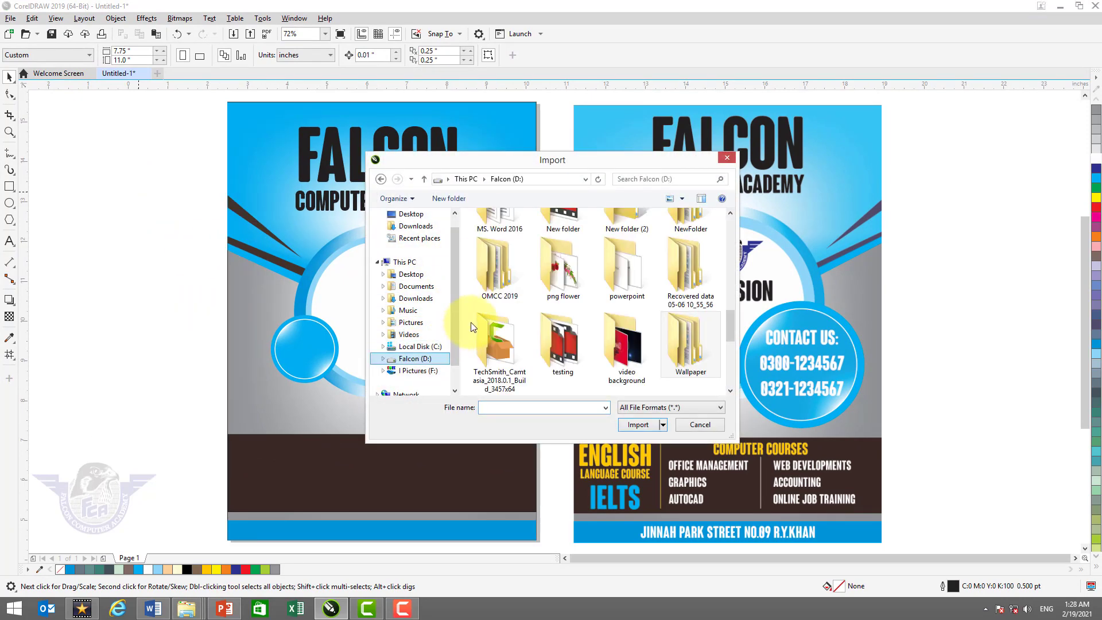
click(500, 330)
scroll(500, 330, up, 3)
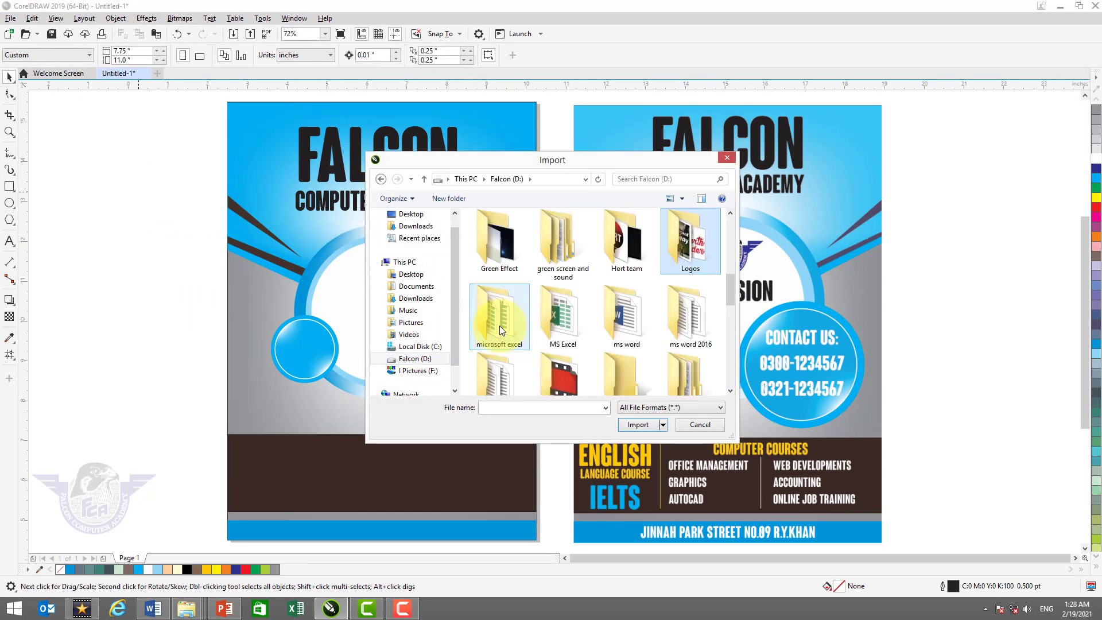
key(Return)
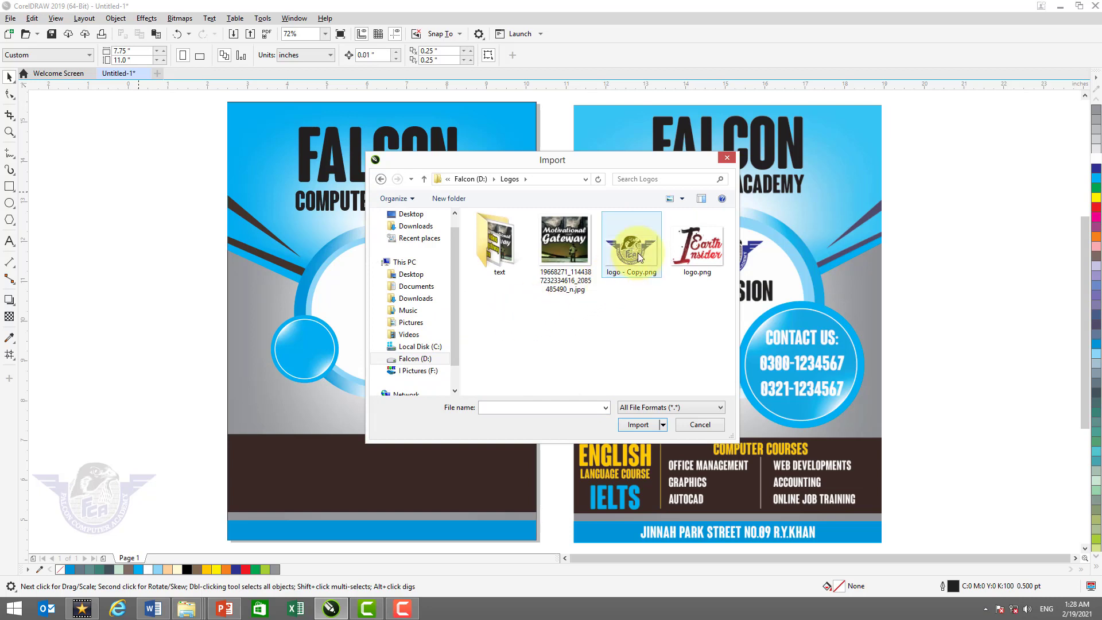
click(643, 424)
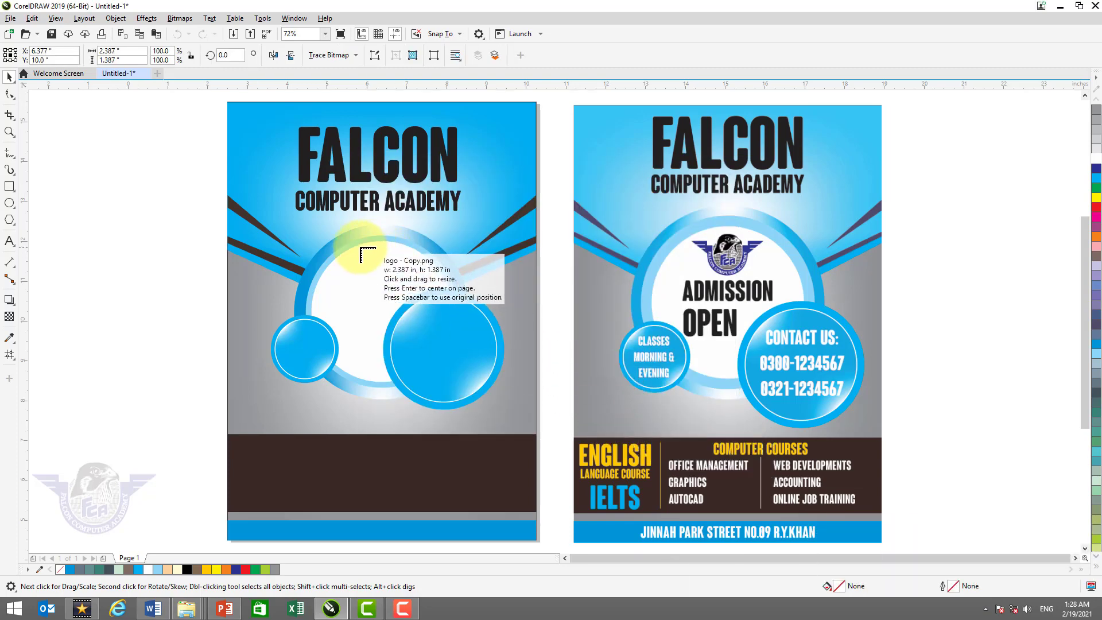
drag(347, 251, 414, 292)
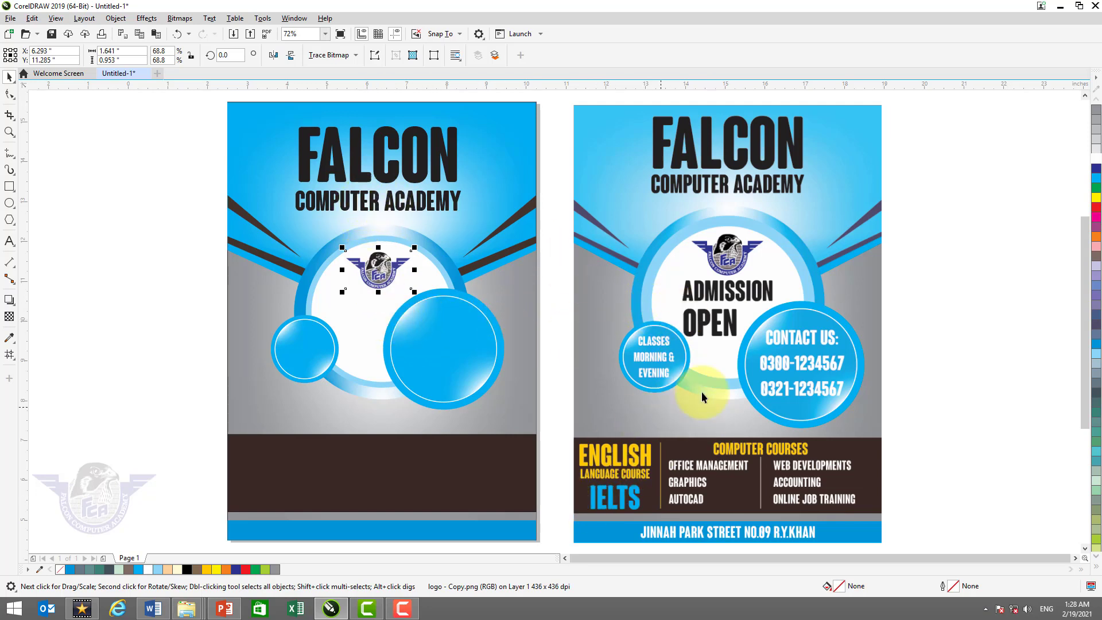
Copy the COMPUTER ACADEMY line into the ring and replace its wording with ADMISSION and OPEN on two lines.
click(372, 207)
drag(373, 201, 377, 300)
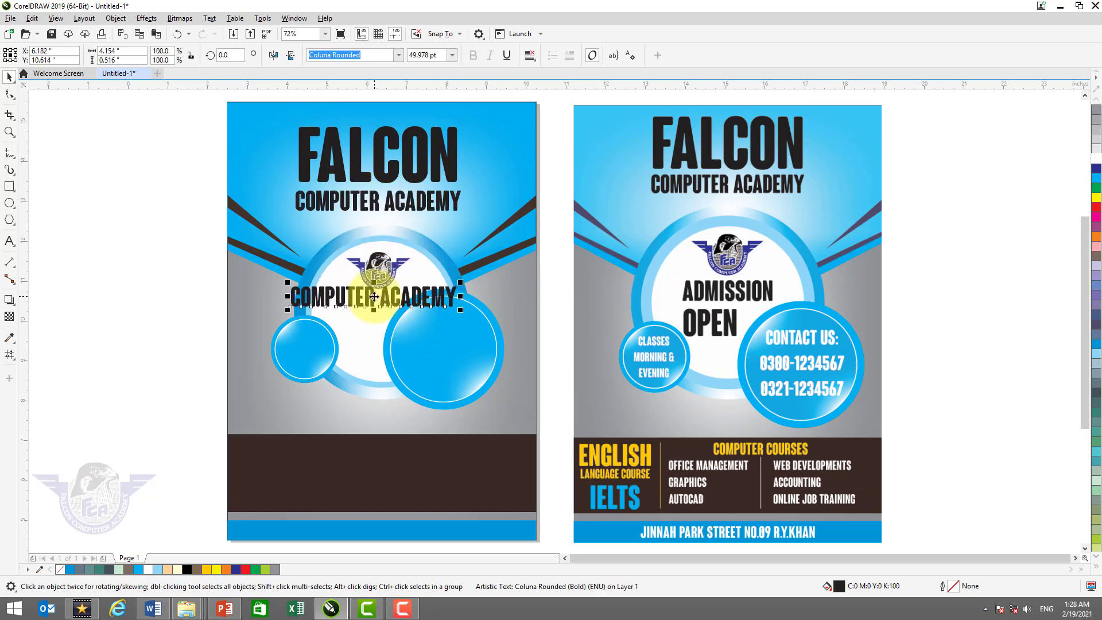
double_click(374, 297)
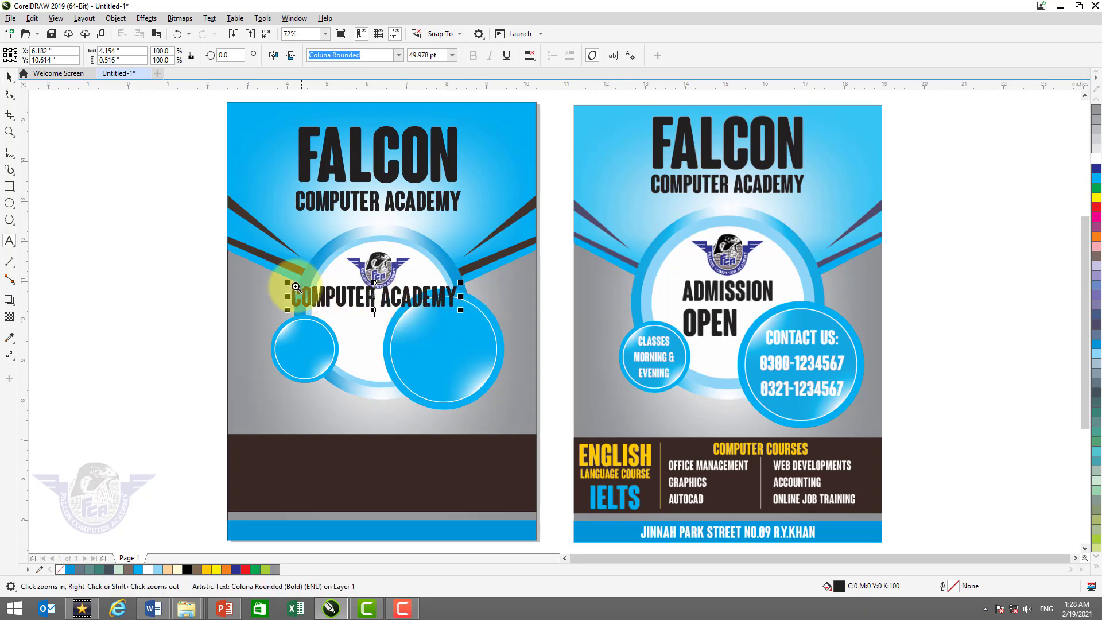
drag(235, 248, 593, 396)
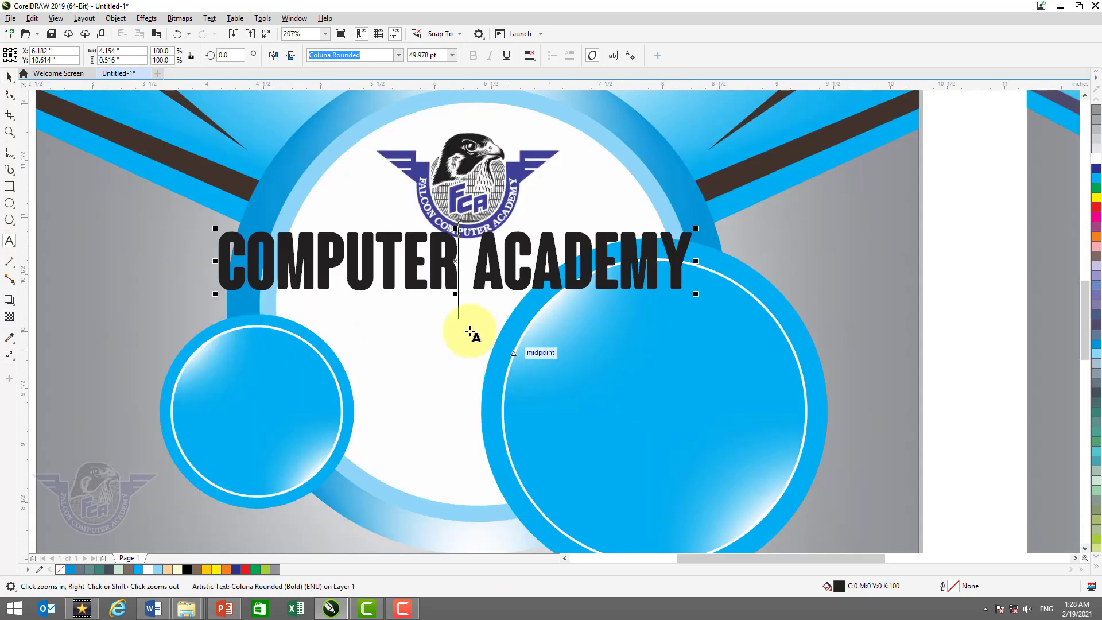
key(ctrl+a)
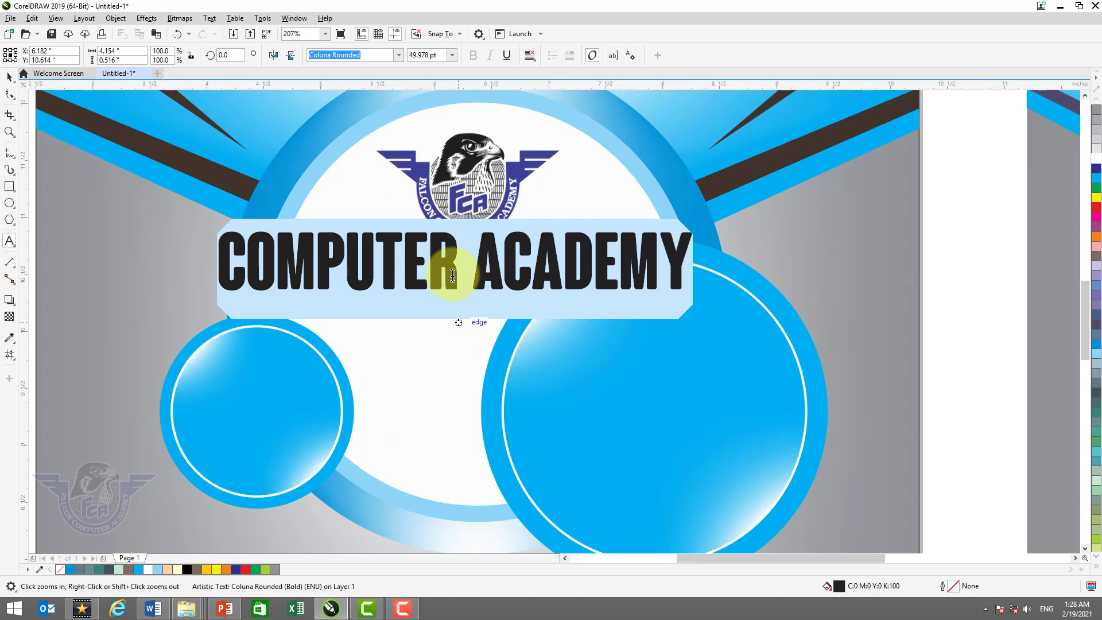
text(ADMISSION )
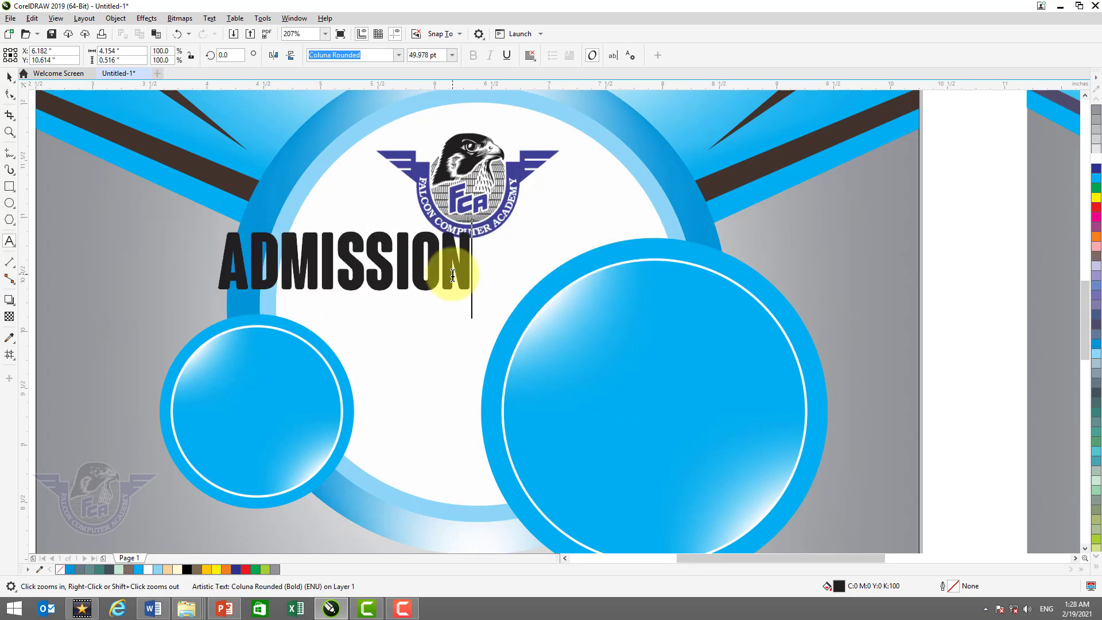
text(OPEN)
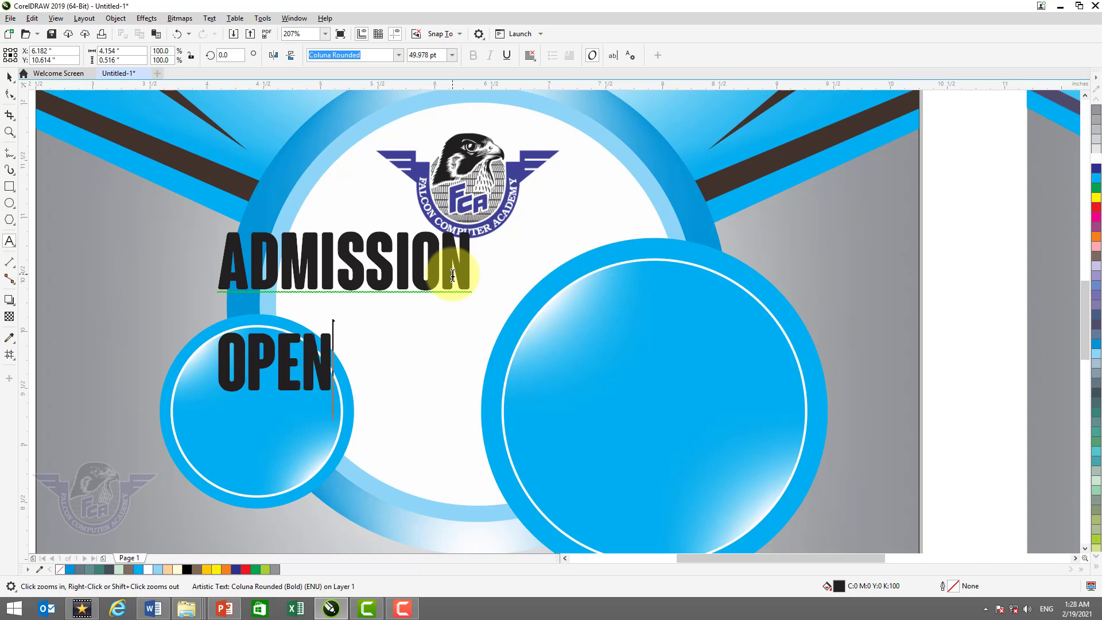
key(Escape)
click(12, 79)
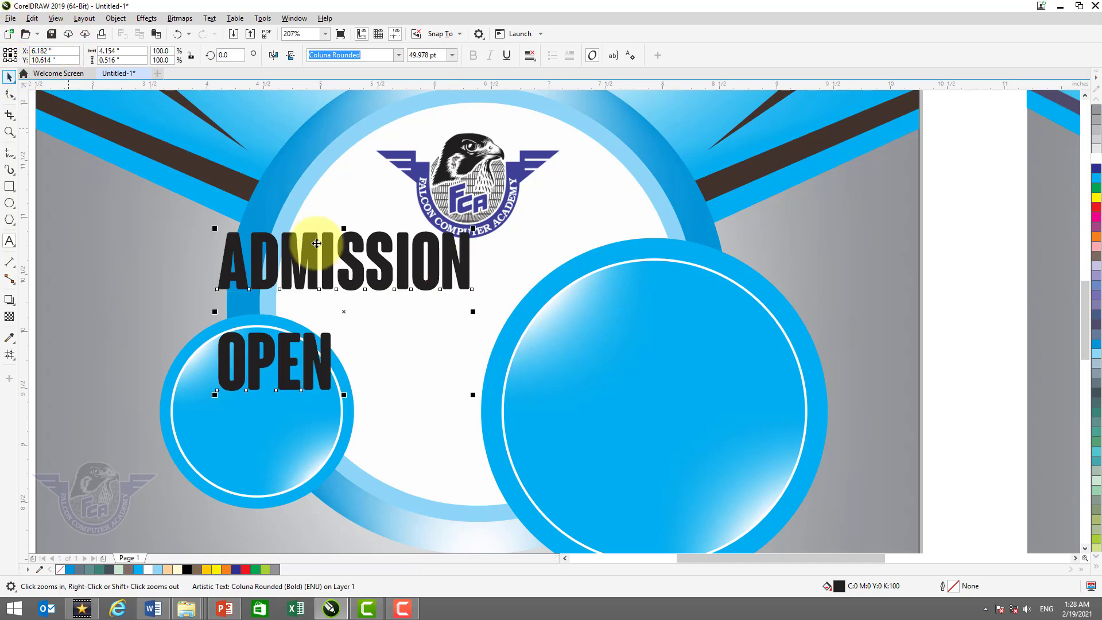
Centre the two-line text in the ring, break it apart, and fit ADMISSION at about 44.4 pt with OPEN closely beneath at about 55.6 pt.
drag(361, 260, 425, 288)
key(ctrl+k)
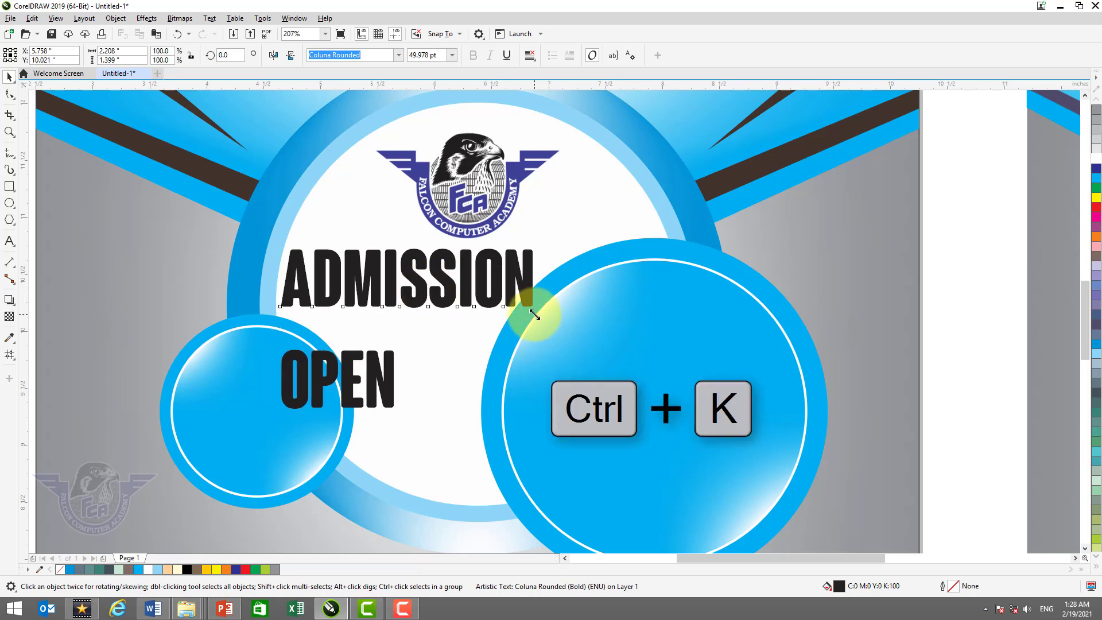
drag(534, 314, 505, 300)
drag(382, 379, 467, 376)
Shift the large blue circle slightly down and to the right, and enlarge ADMISSION into the freed space below the logo.
click(575, 295)
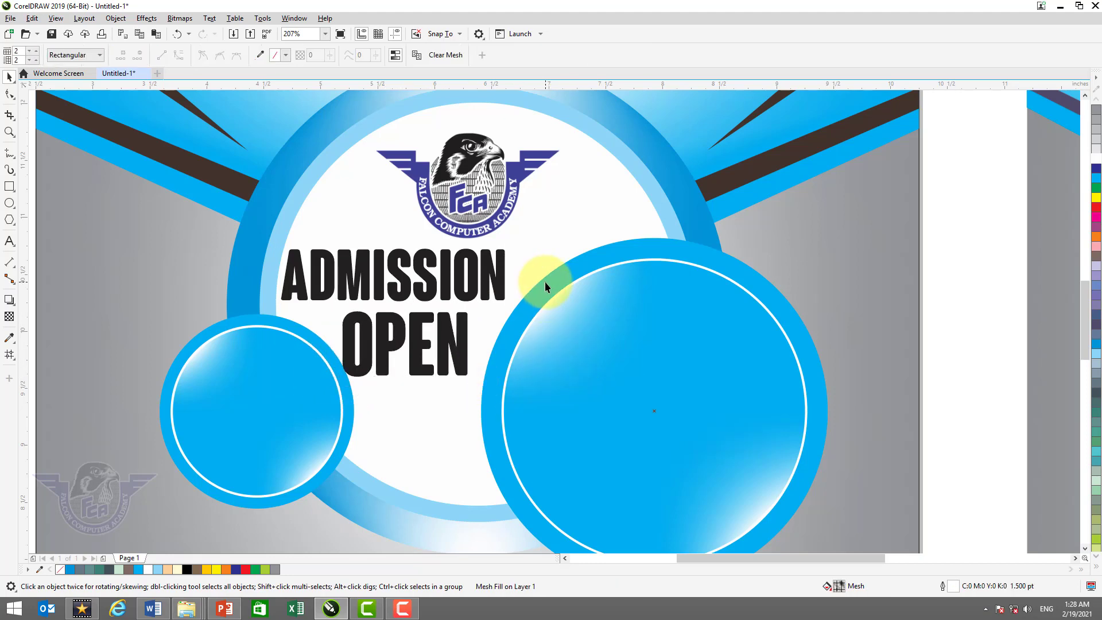
drag(561, 288, 578, 325)
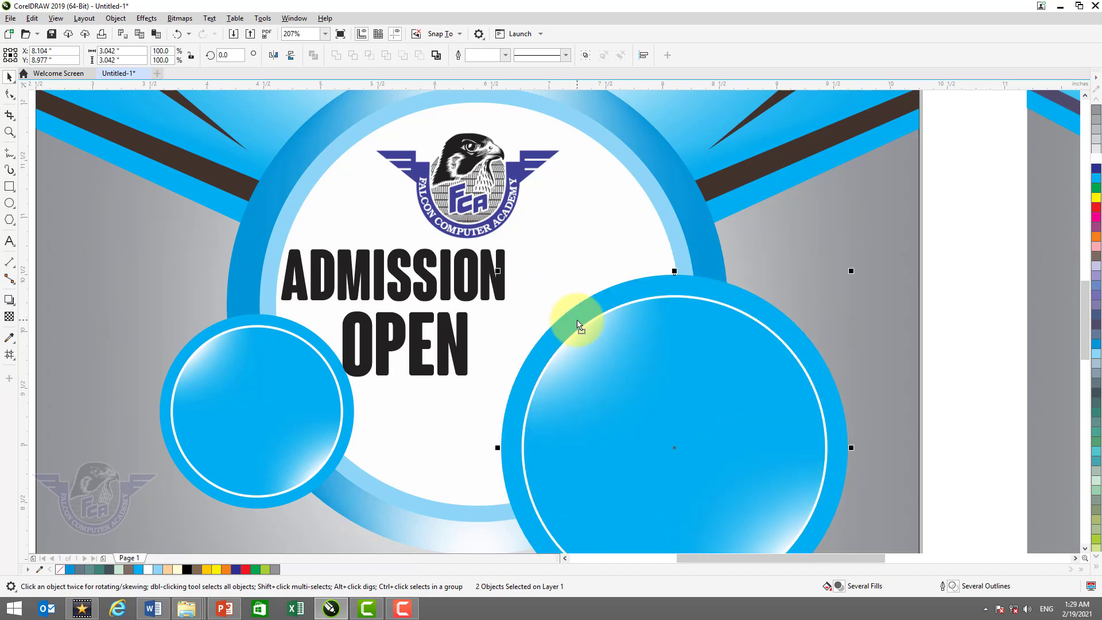
click(501, 285)
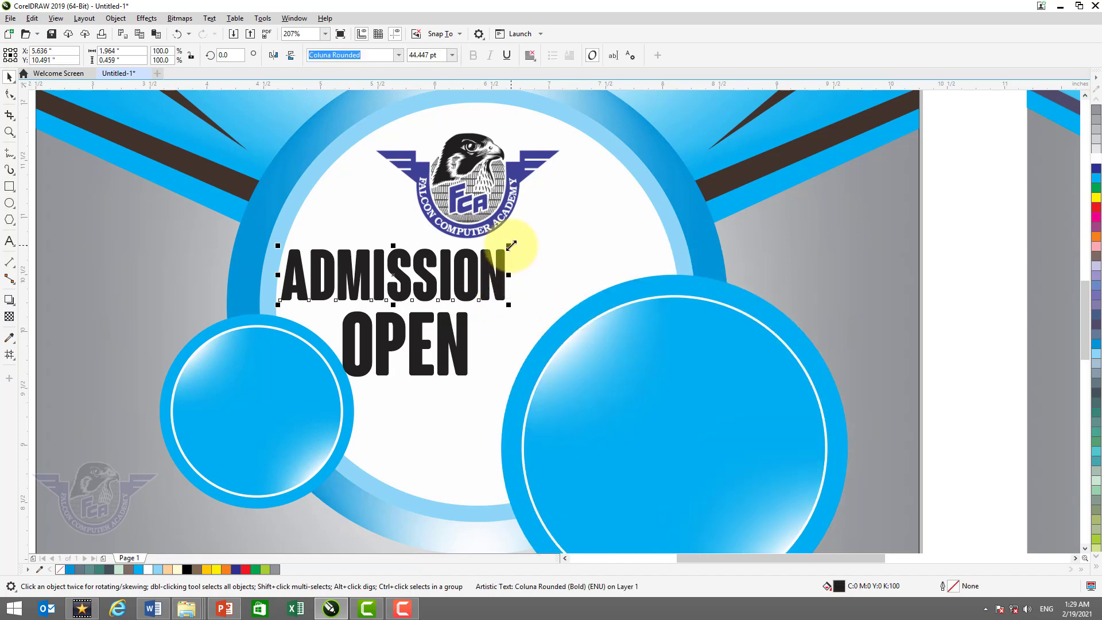
drag(511, 246, 519, 217)
Shrink the logo slightly and centre it above ADMISSION, and enlarge OPEN to about 66.3 pt beneath ADMISSION.
click(560, 231)
drag(445, 183, 470, 175)
click(459, 345)
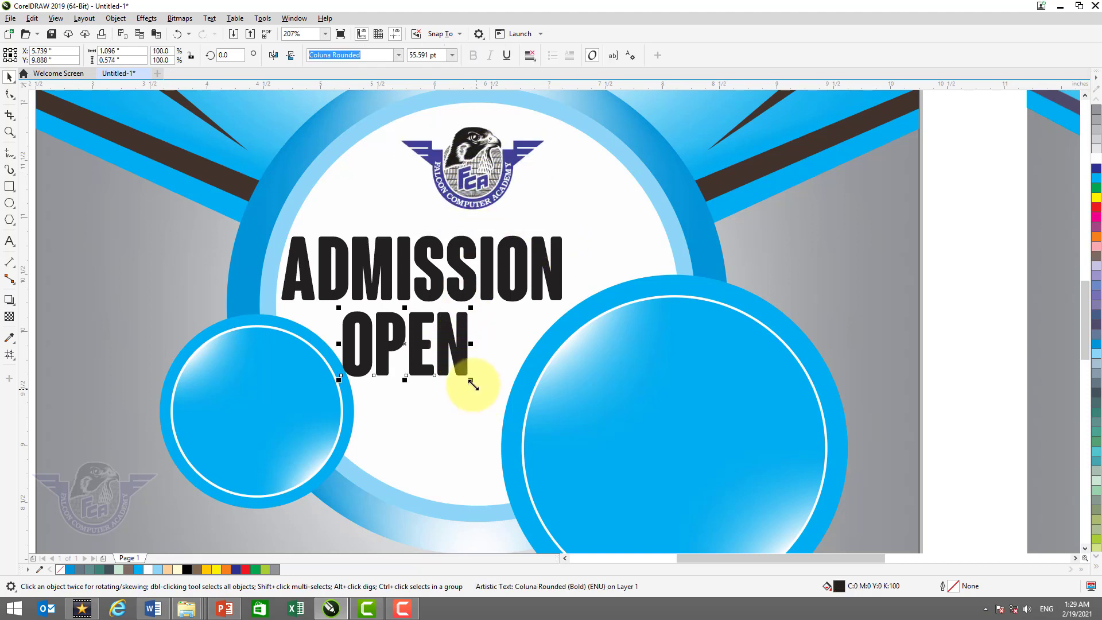
drag(479, 388, 487, 352)
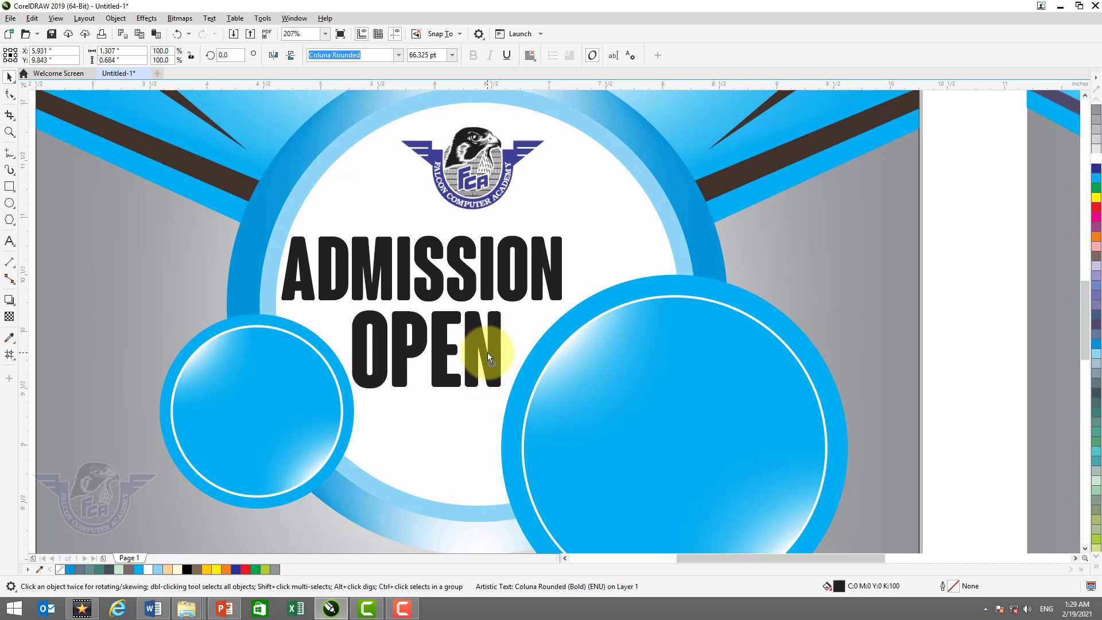
key(F4)
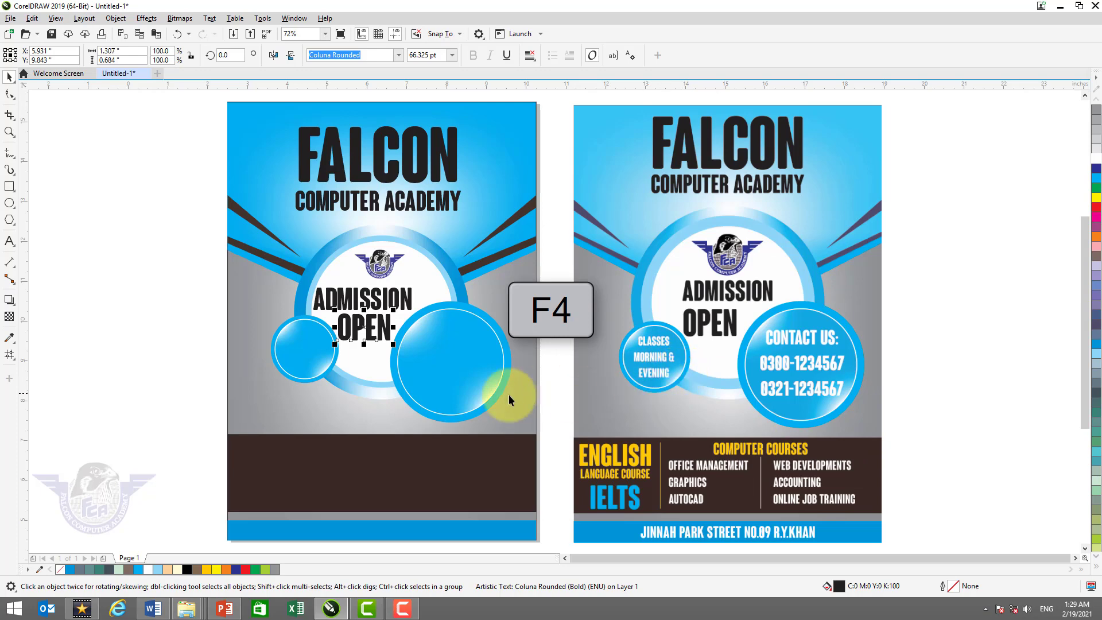
Place a copy of OPEN over the small blue circle.
key(z)
click(387, 326)
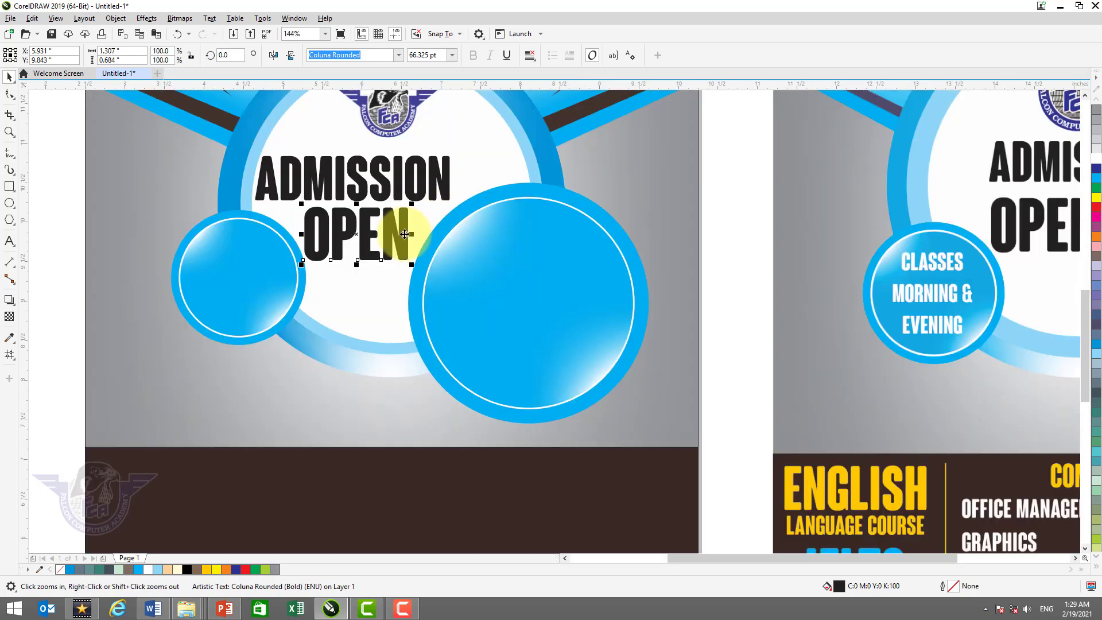
drag(403, 235, 288, 259)
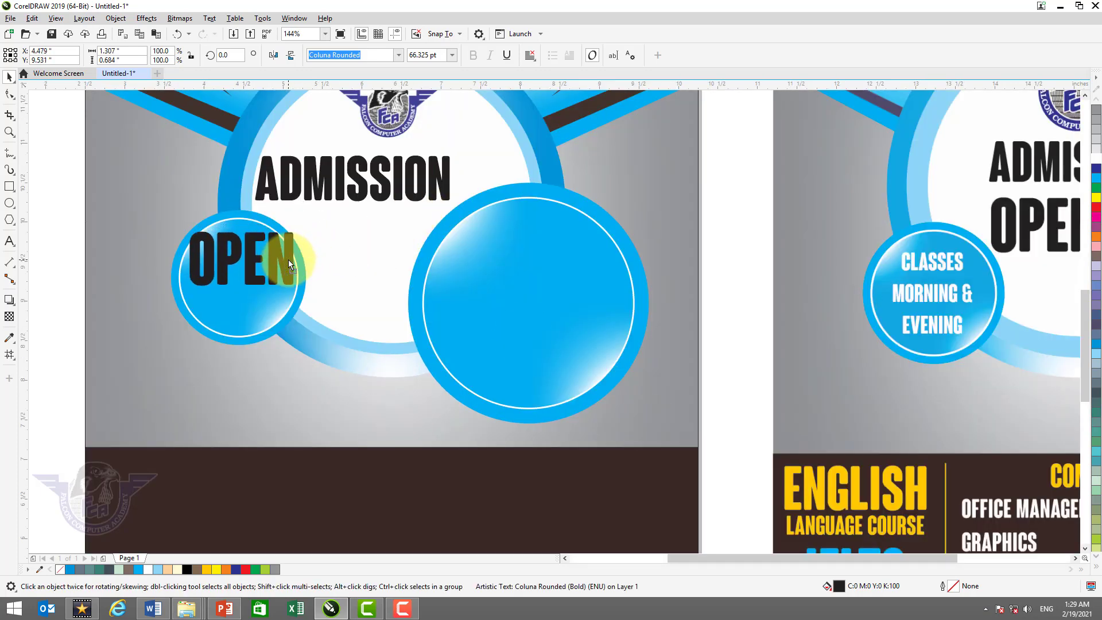
right_click(288, 259)
Replace the copied text on the small circle with three lines: CLASSES, MORNING & and EVENING.
double_click(288, 259)
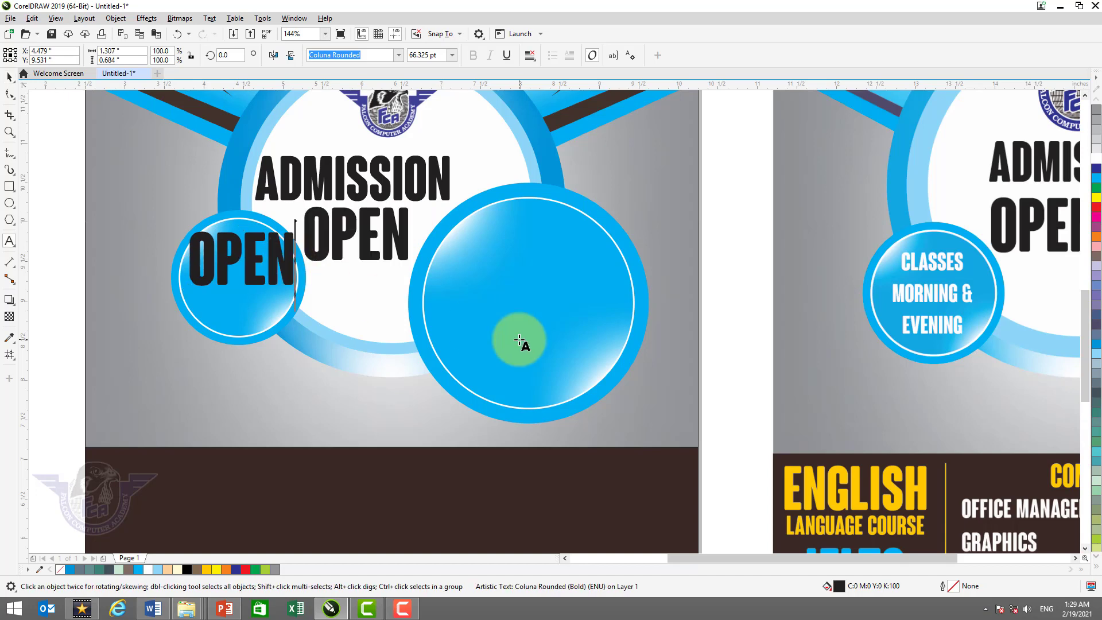
key(ctrl+a)
text(CLASSES )
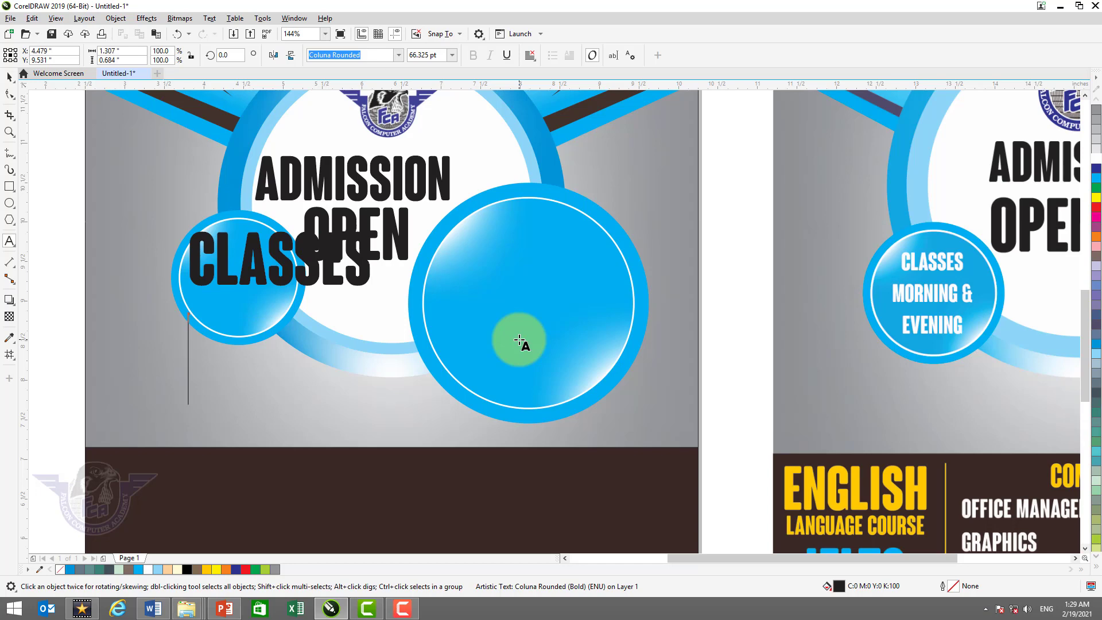
text(MORN)
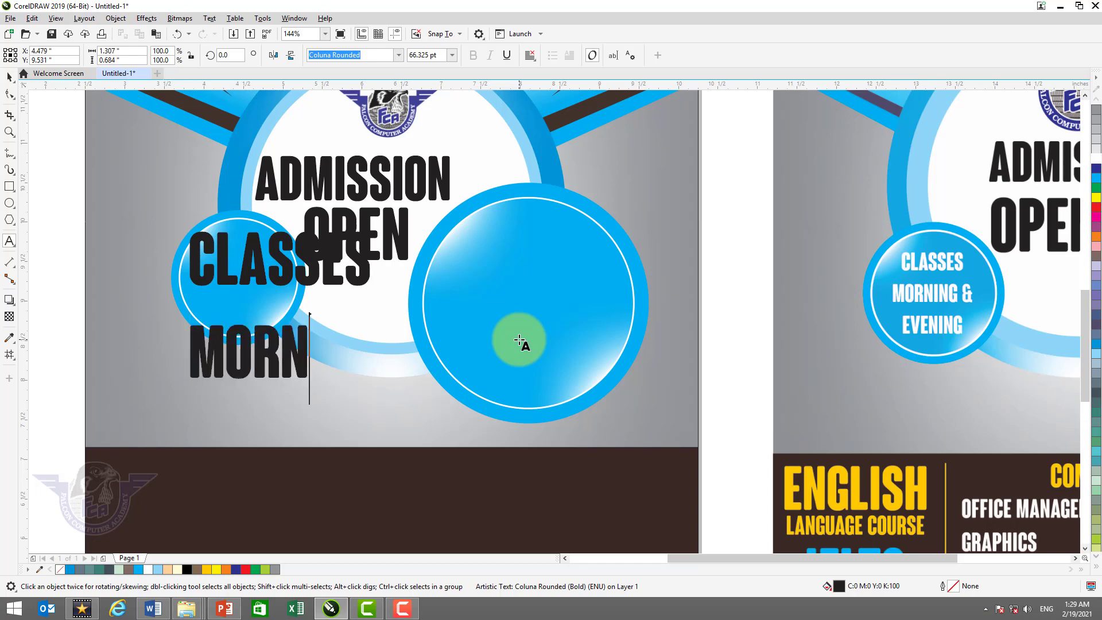
text(ING &)
key(Return)
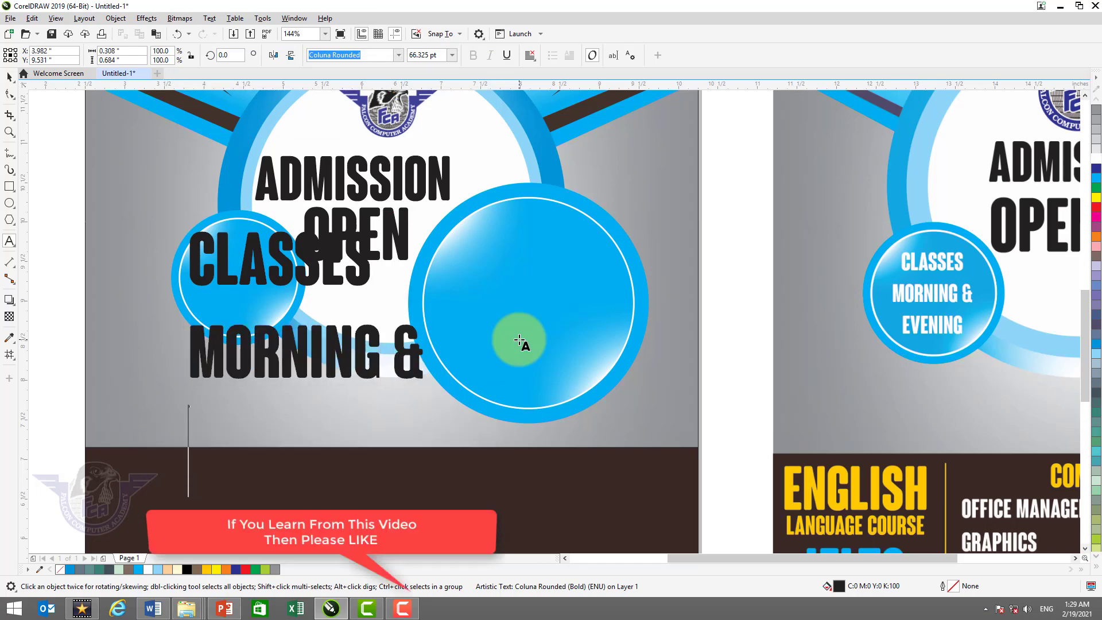
text(EVENING)
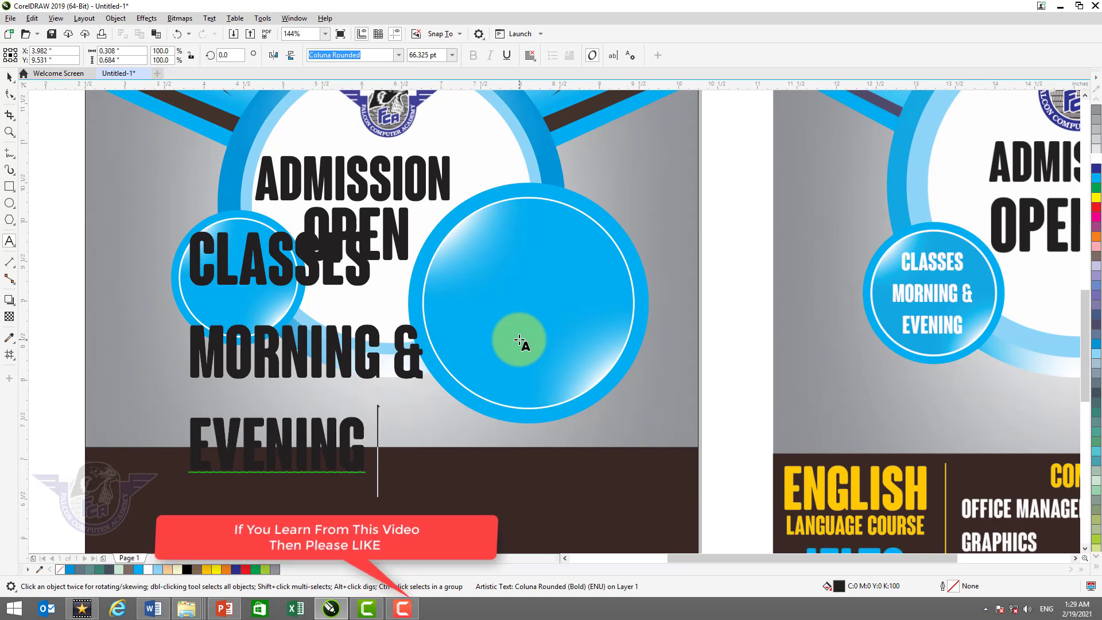
click(279, 484)
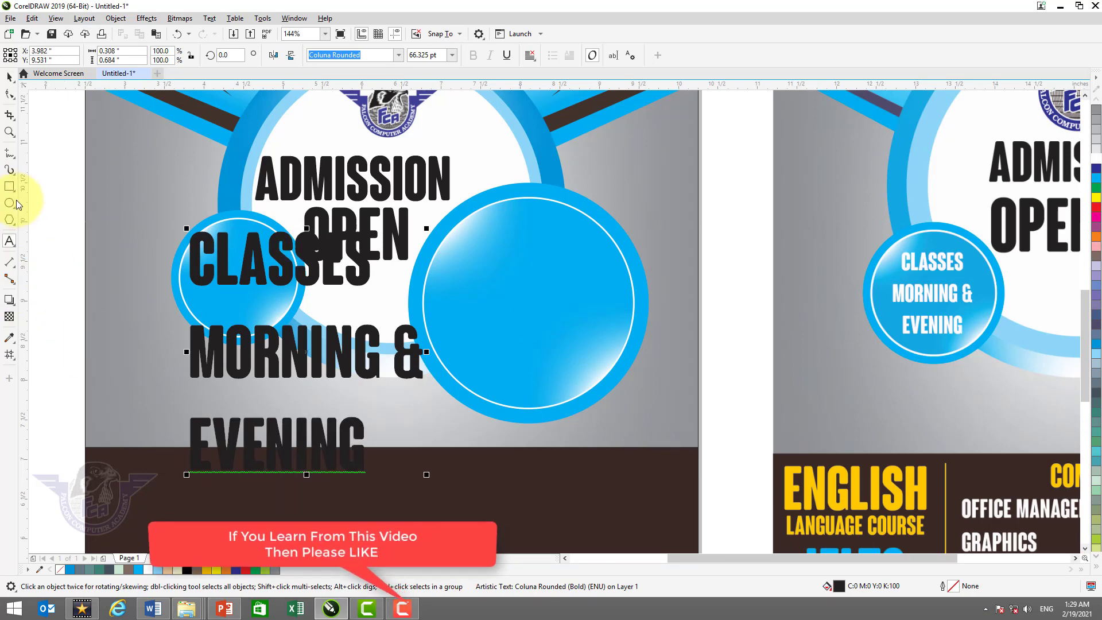
click(9, 76)
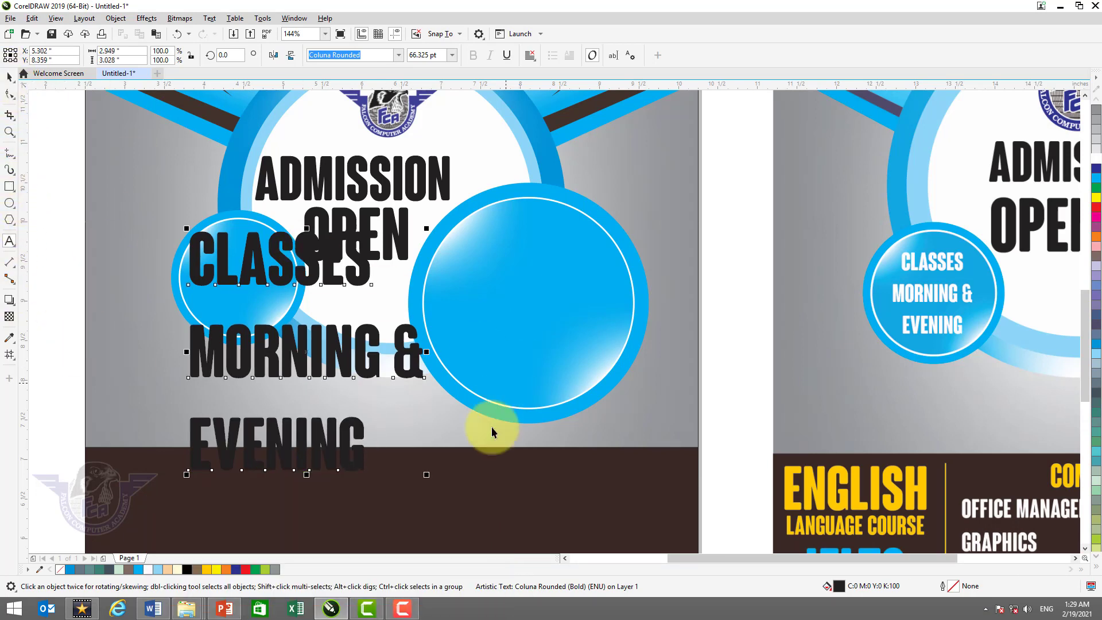
Fit the three-line text inside the small circle at about 21 pt, filled white and centre-aligned.
drag(427, 477, 260, 288)
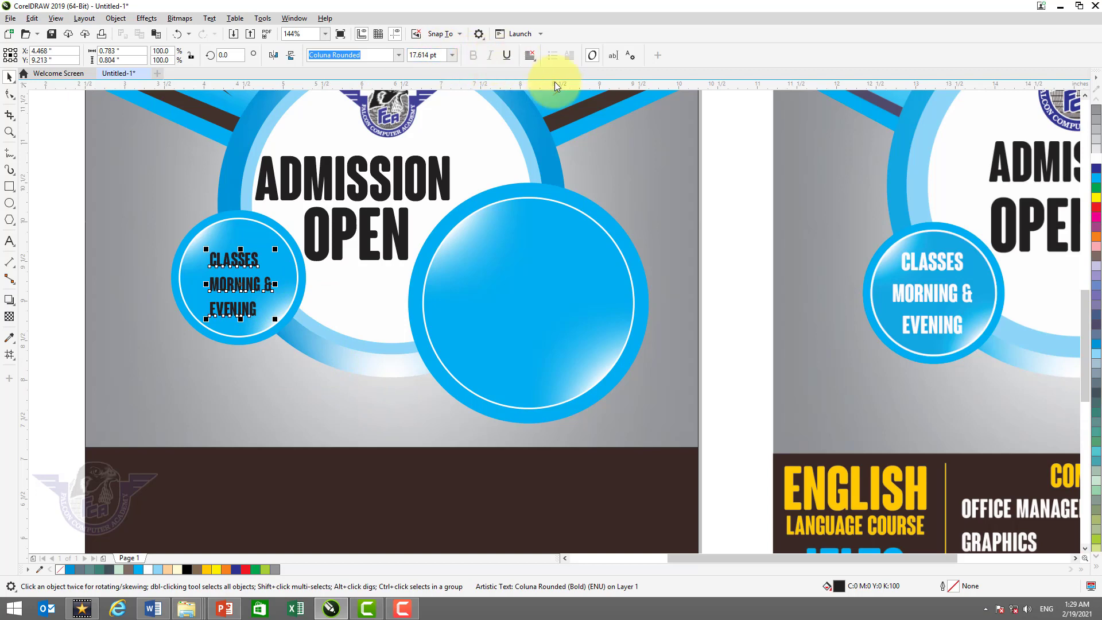
click(1097, 161)
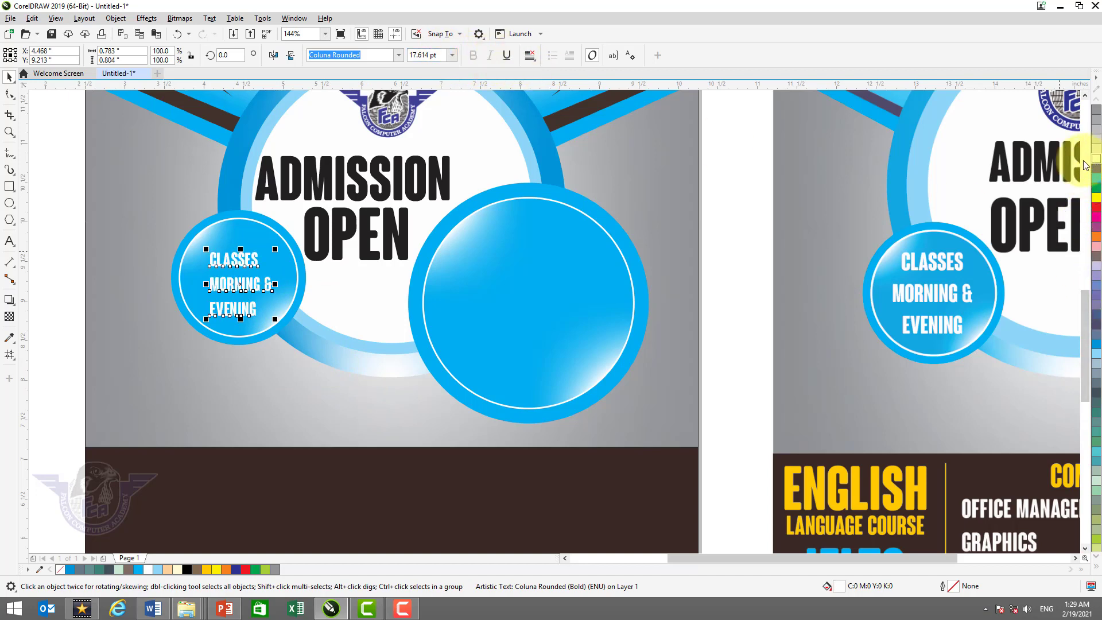
drag(273, 250, 281, 241)
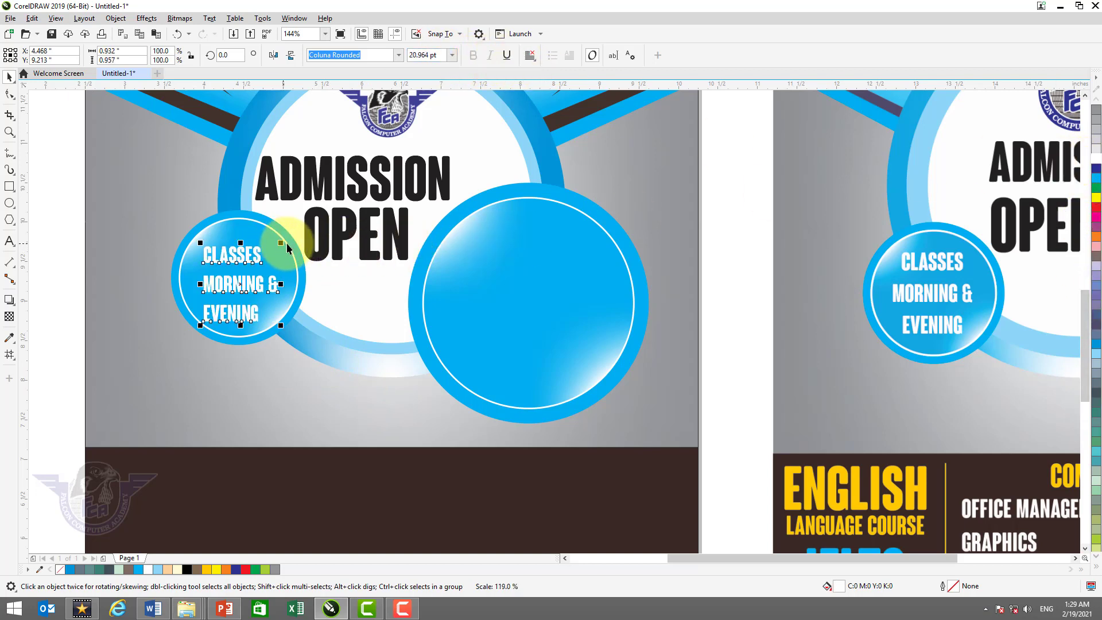
click(529, 55)
click(542, 95)
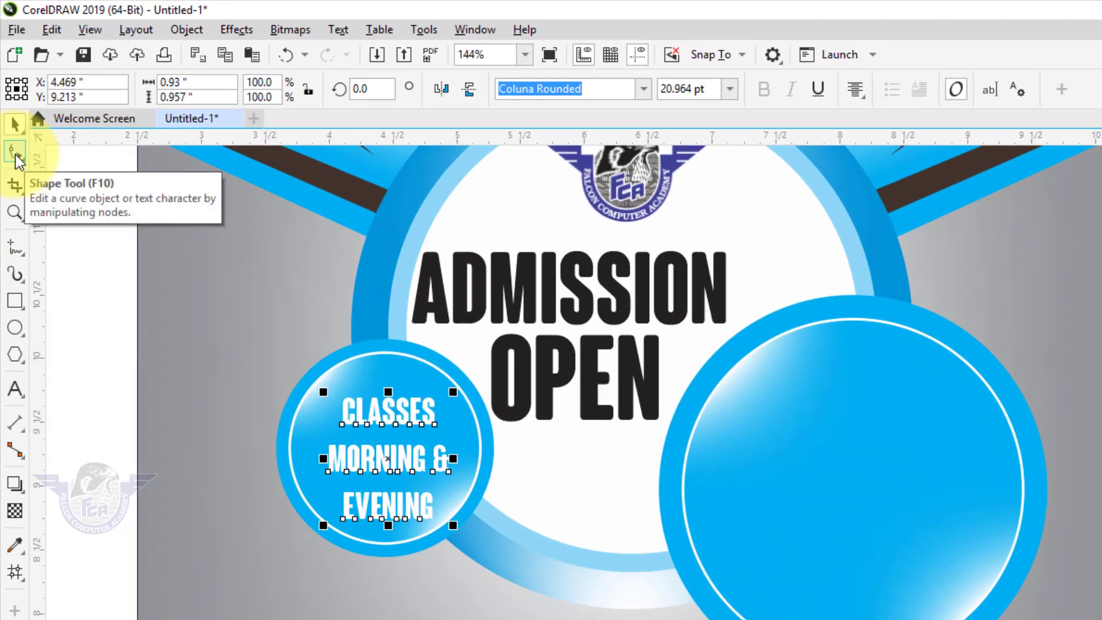
Tighten the line spacing of the small circle's text and enlarge it to about 24.9 pt.
click(15, 153)
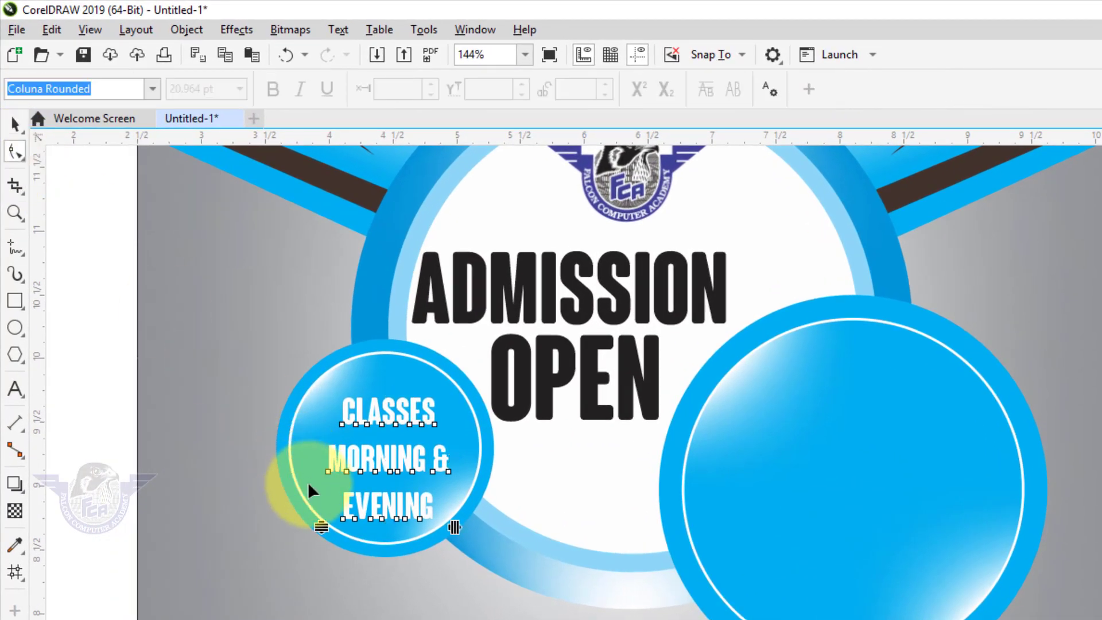
drag(319, 513, 323, 490)
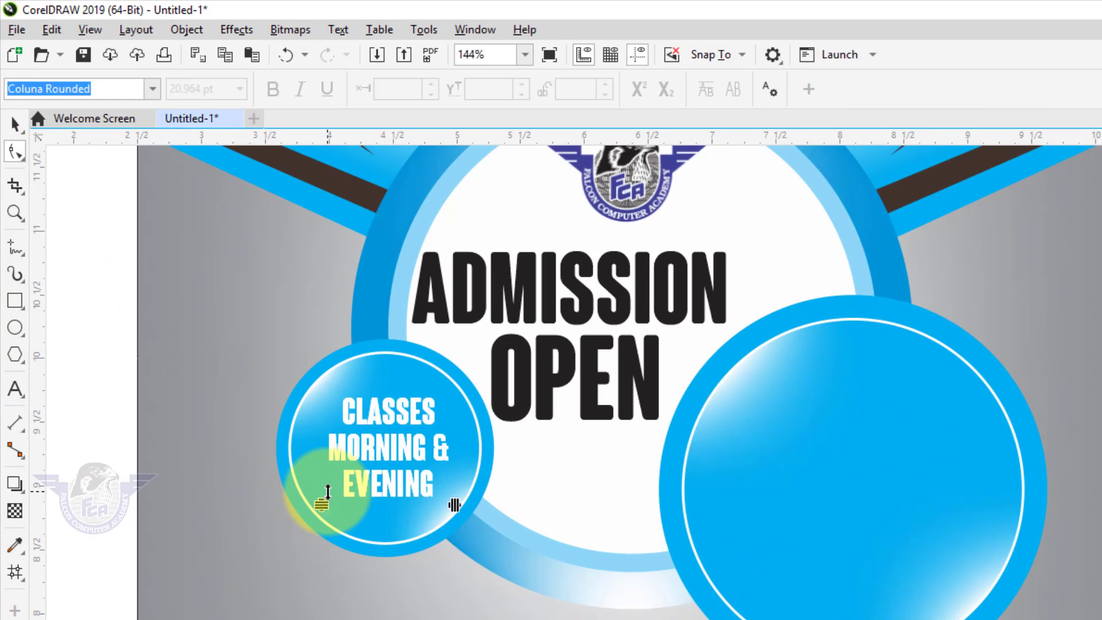
click(15, 123)
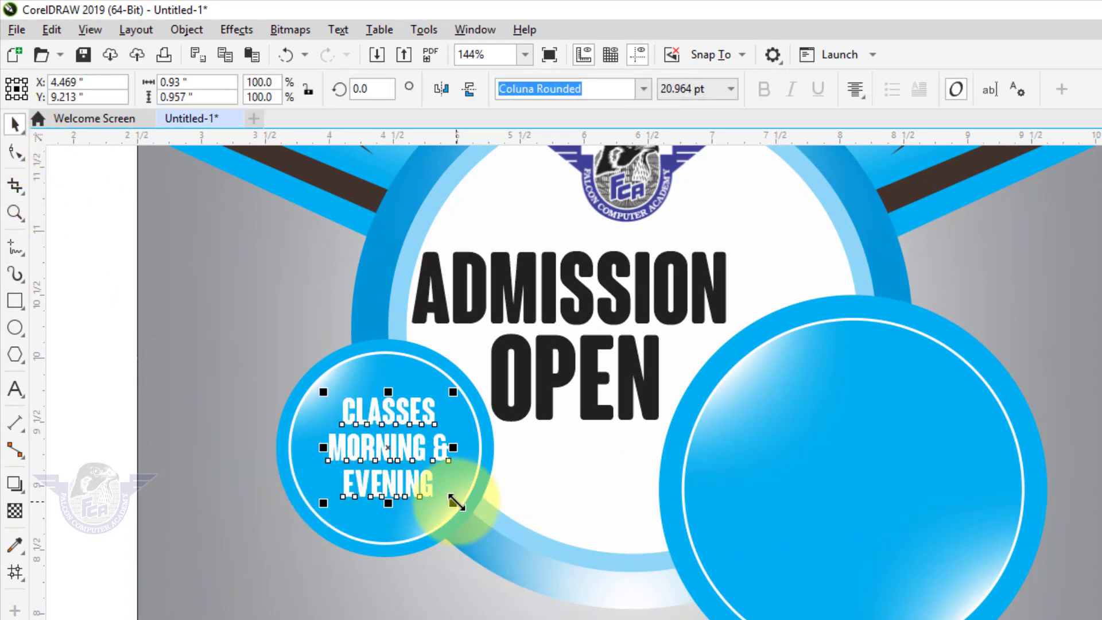
drag(455, 504, 459, 511)
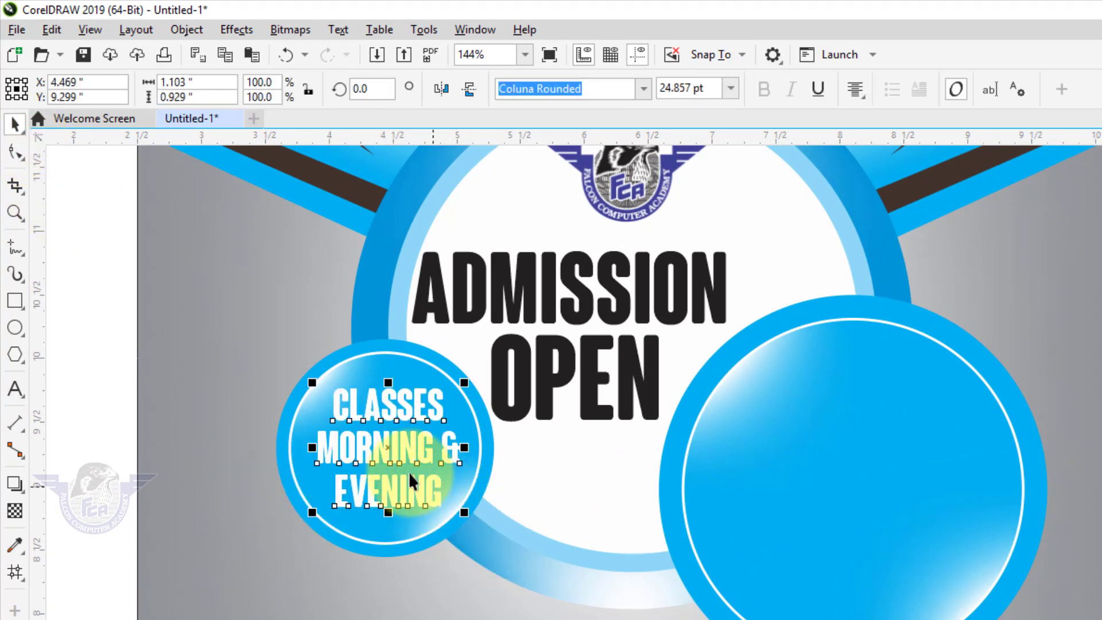
Copy the small circle's text onto the large circle and replace it with CONTACT US: above two lines of contact phone numbers.
drag(388, 450, 855, 491)
double_click(855, 491)
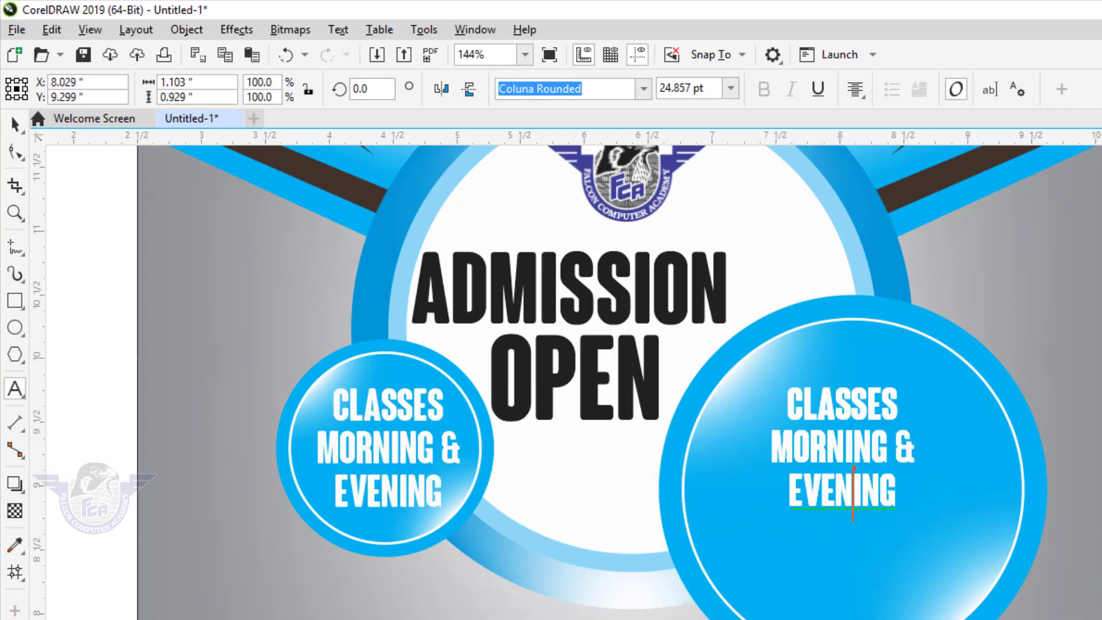
key(ctrl+a)
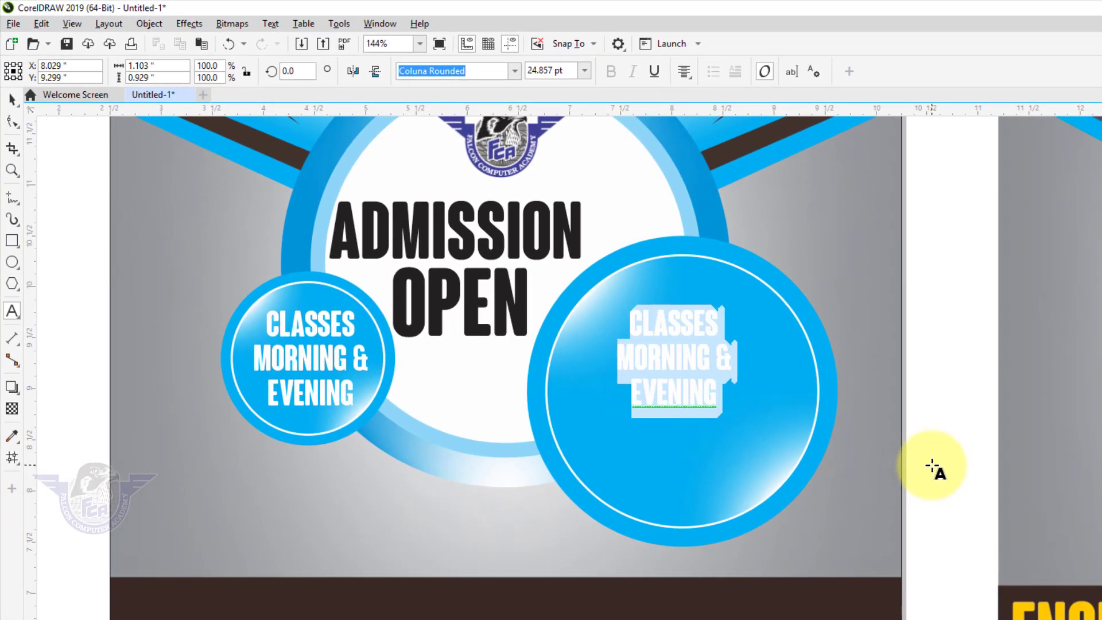
text(C)
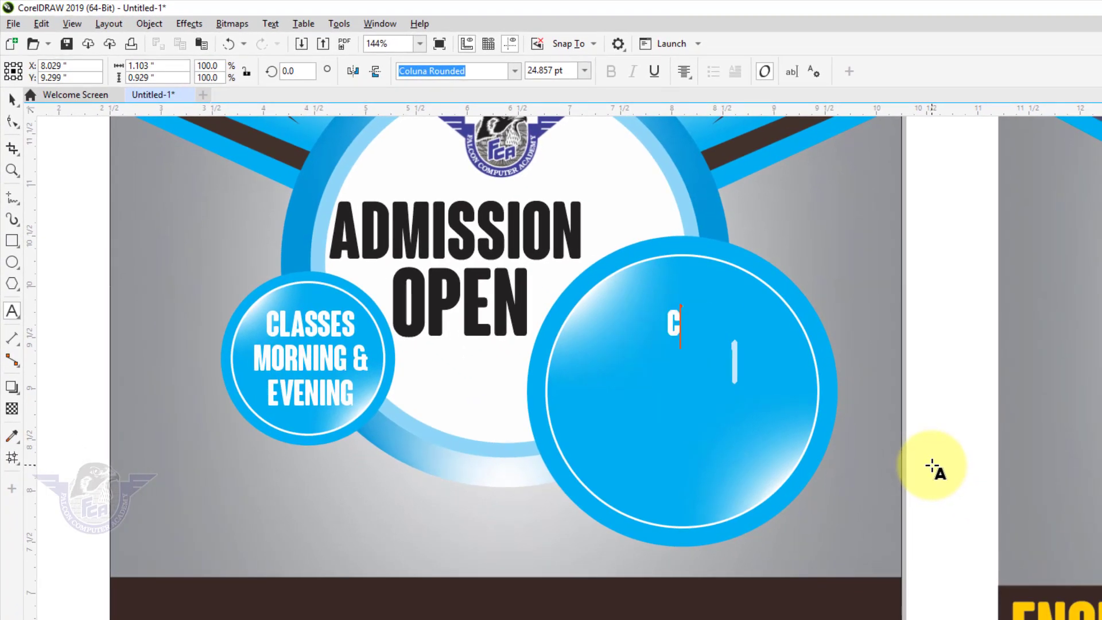
text(ONTACT US)
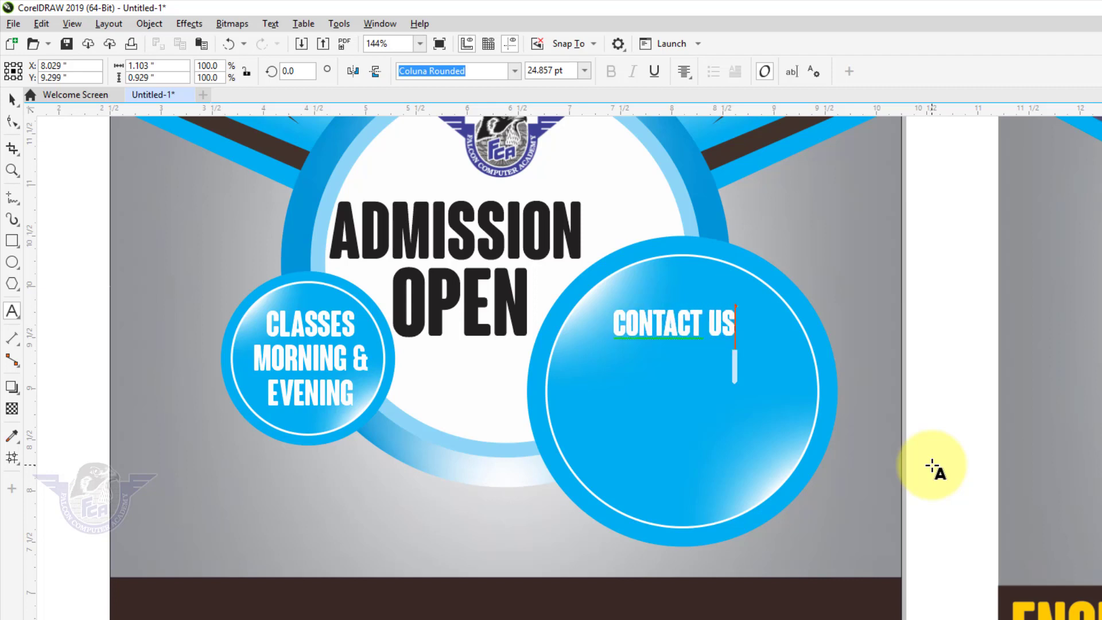
text(:)
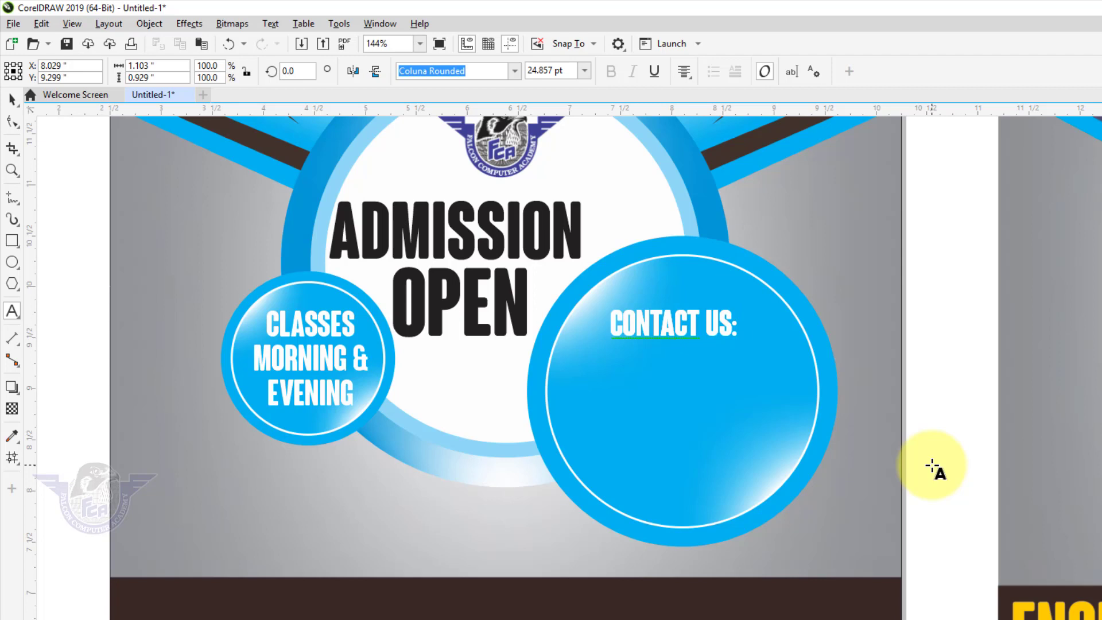
text(00)
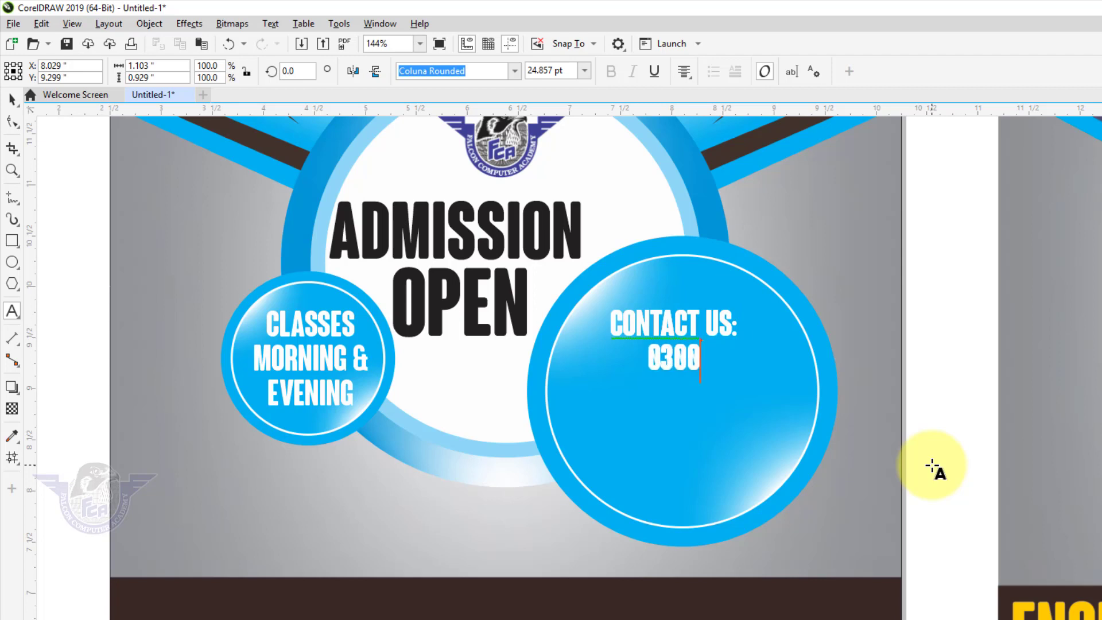
text(-123456)
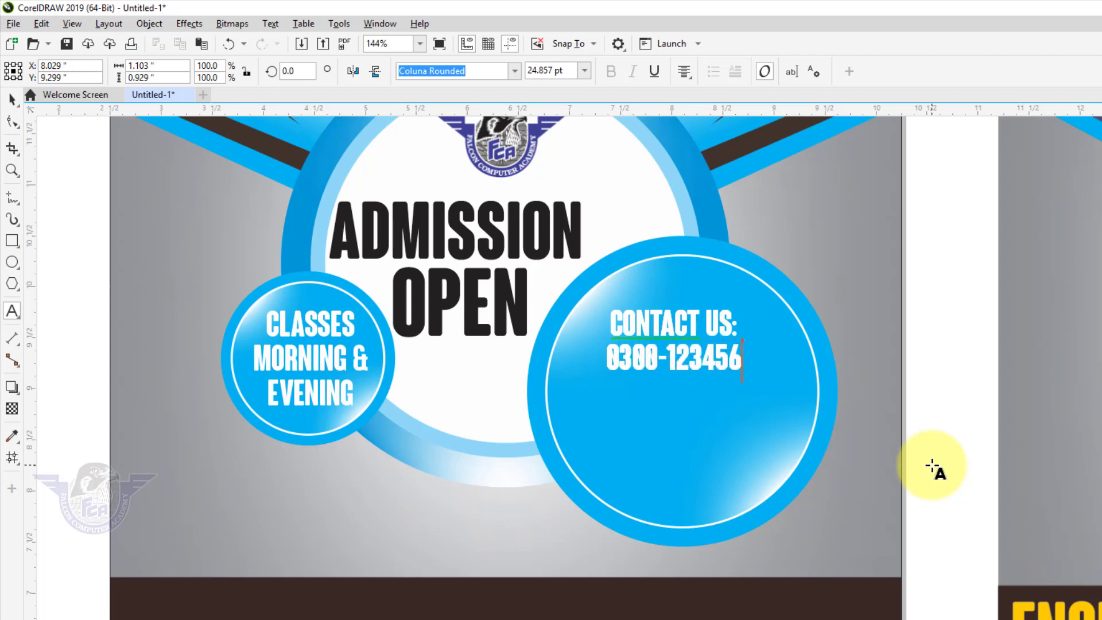
text(7 )
text(03)
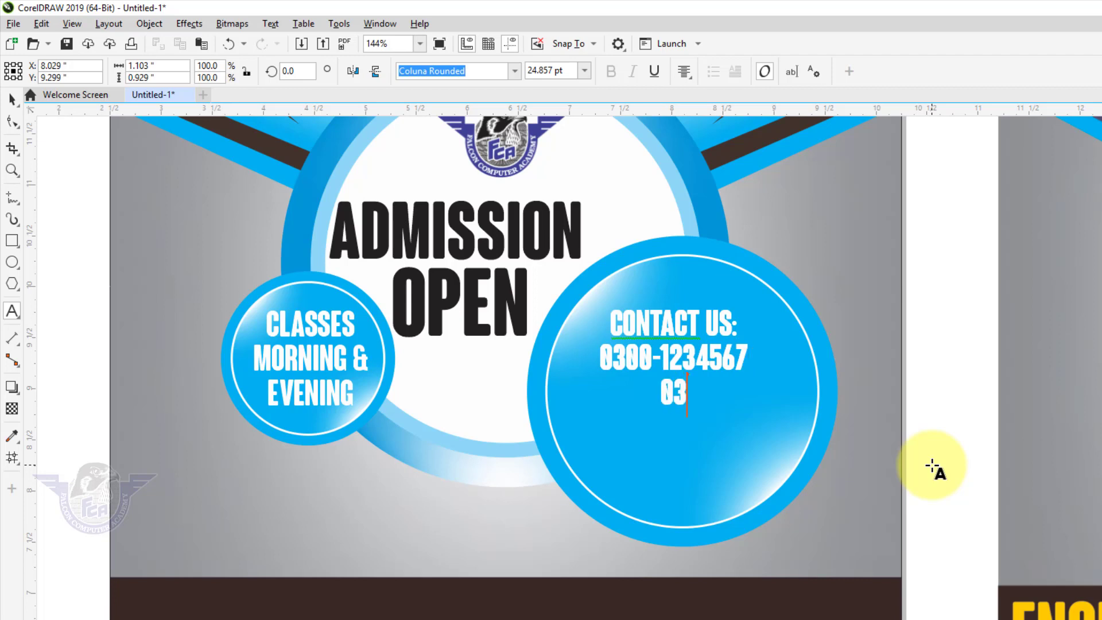
text(21-123456)
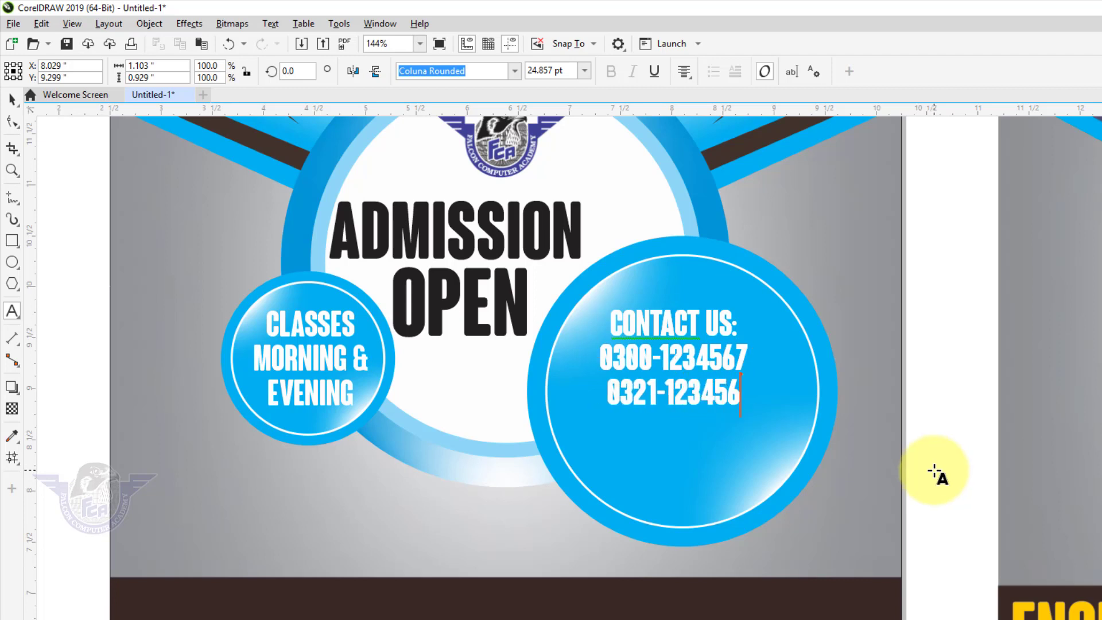
text(7)
Enlarge the contact text to about 31 pt and centre it in the large blue circle.
click(12, 99)
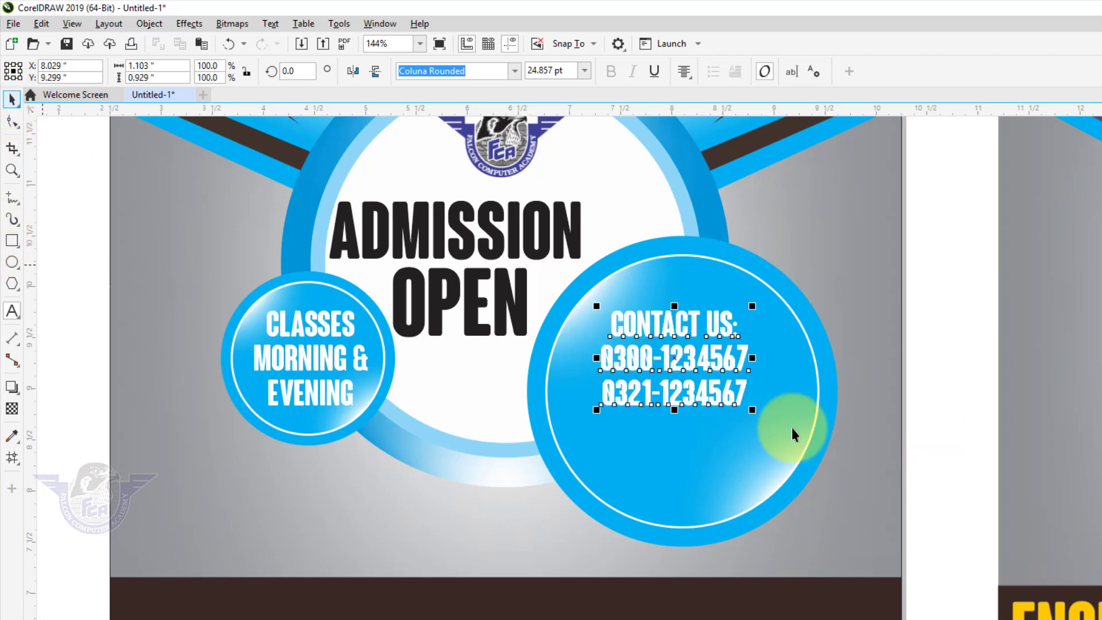
drag(755, 414, 767, 418)
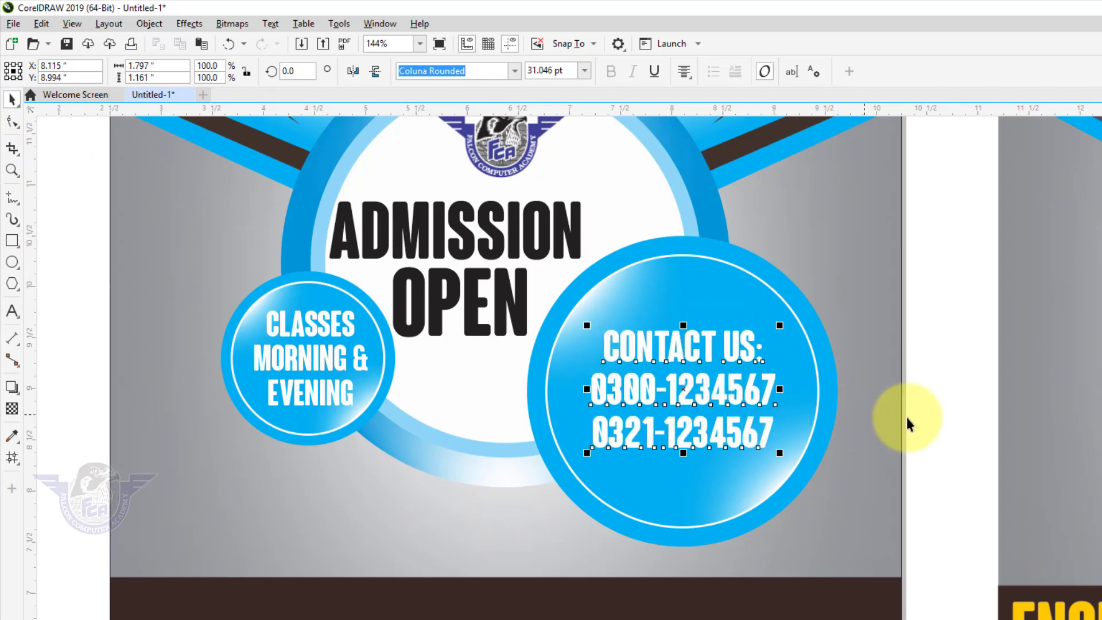
key(F3)
key(Escape)
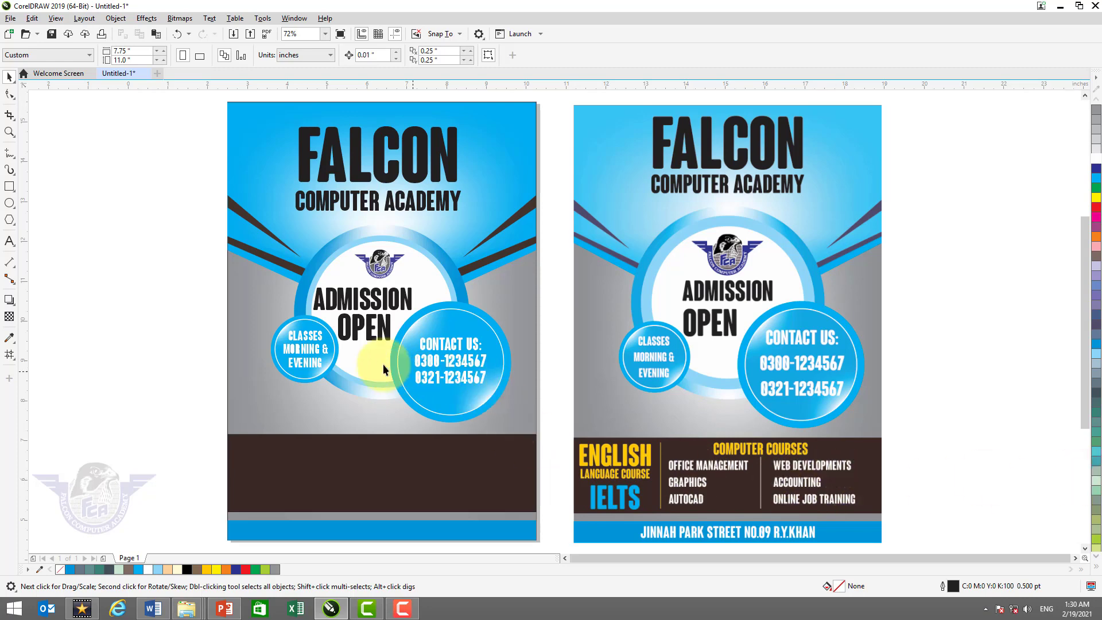
Copy the small circle's text to the brown band and replace it with two lines: ENGLISH and LANGUAGE COURSES.
drag(313, 343, 259, 467)
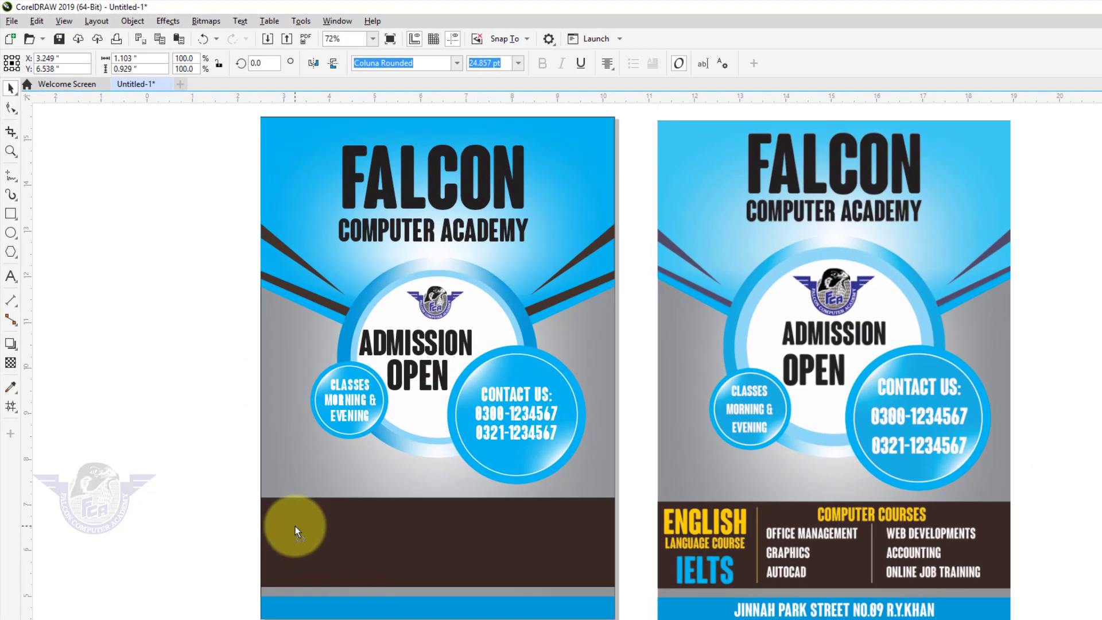
key(z)
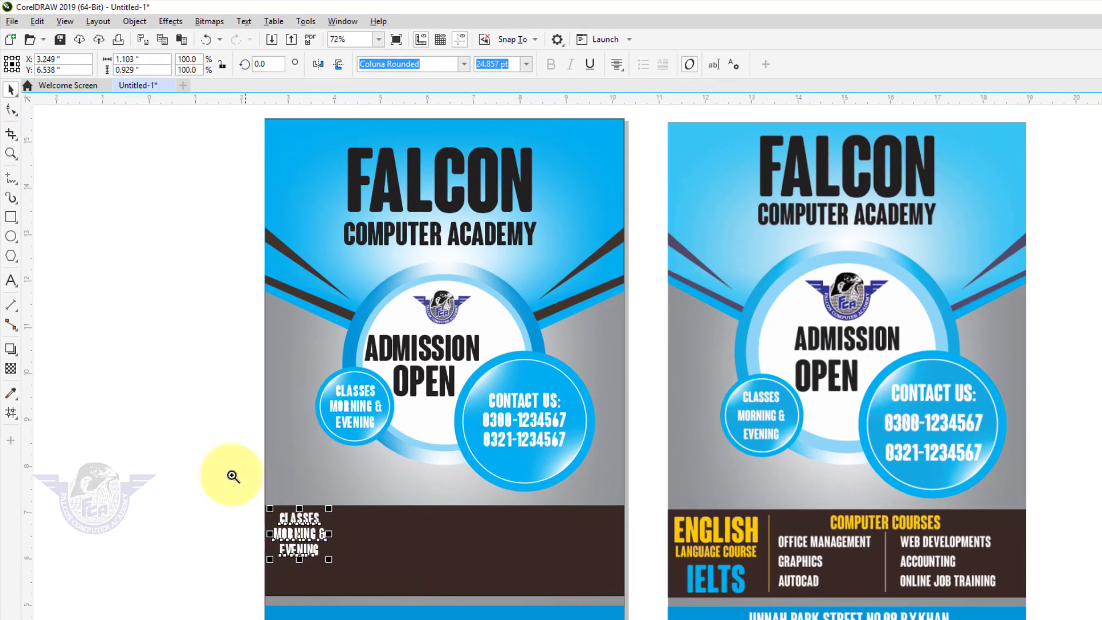
drag(229, 475, 689, 611)
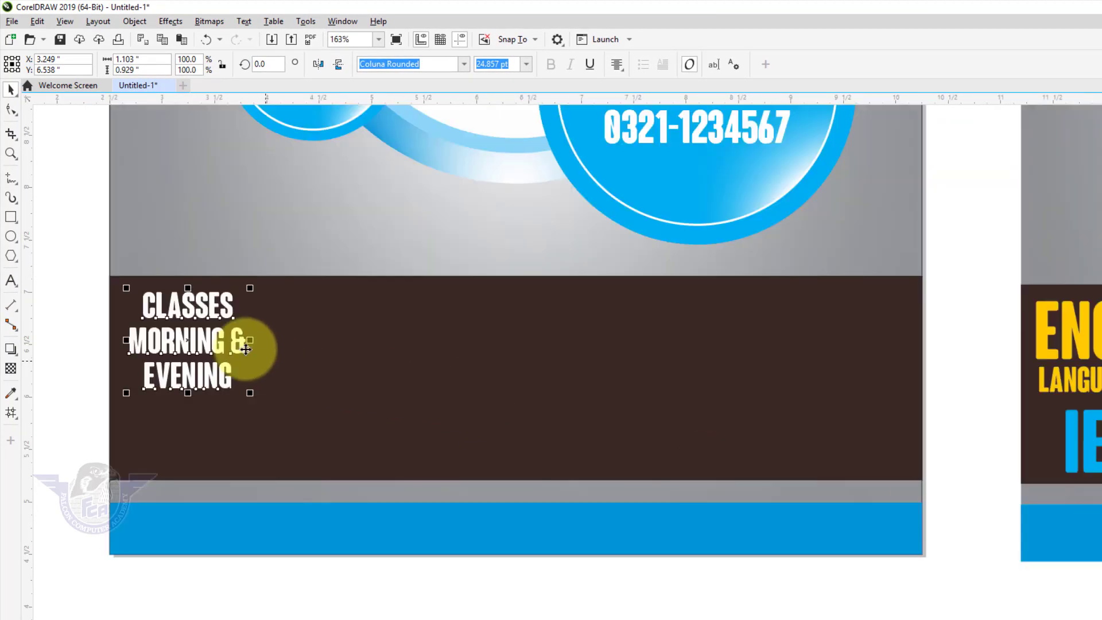
double_click(225, 341)
key(ctrl+a)
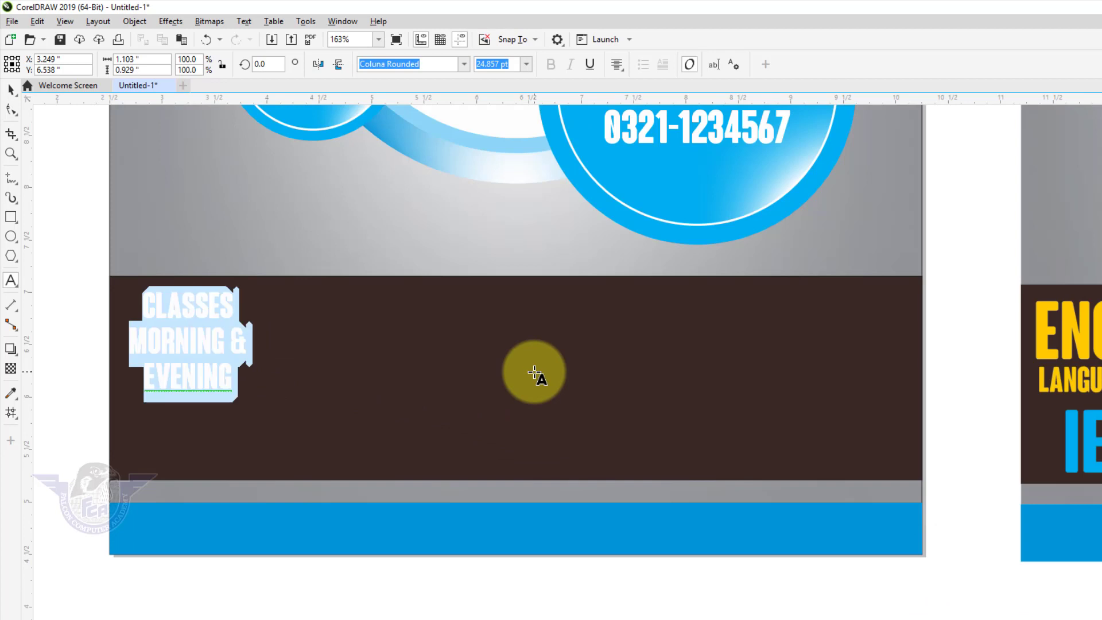
text(ENGLISH)
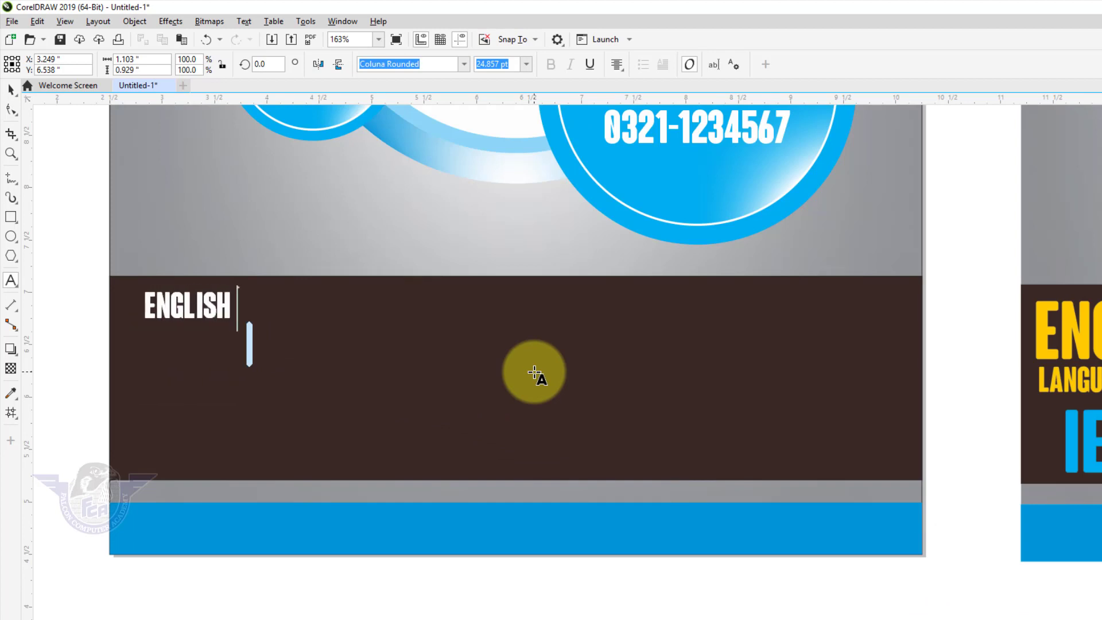
text(LANGUAGE)
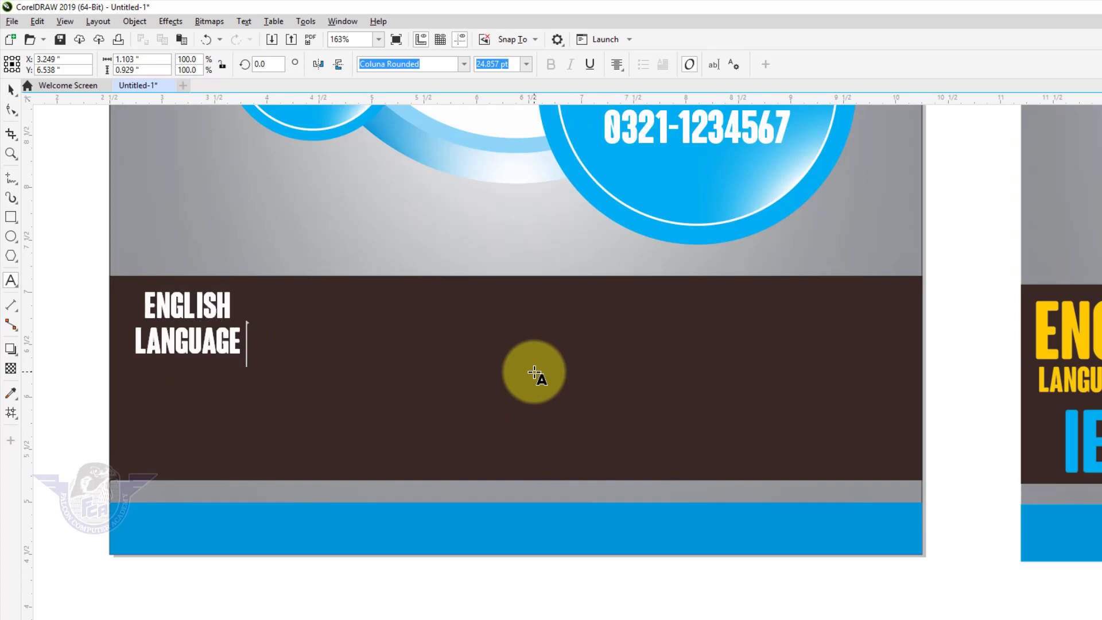
text( COURSES)
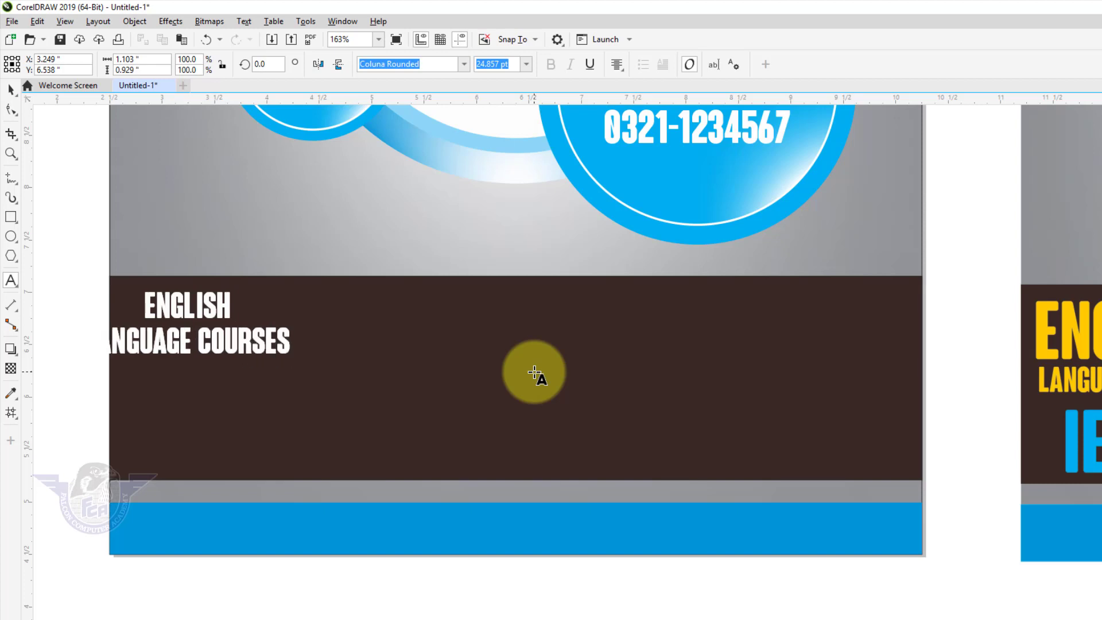
Shift the two-line text fully onto the brown band and break it apart into separate lines, lowering LANGUAGE COURSES slightly.
click(10, 89)
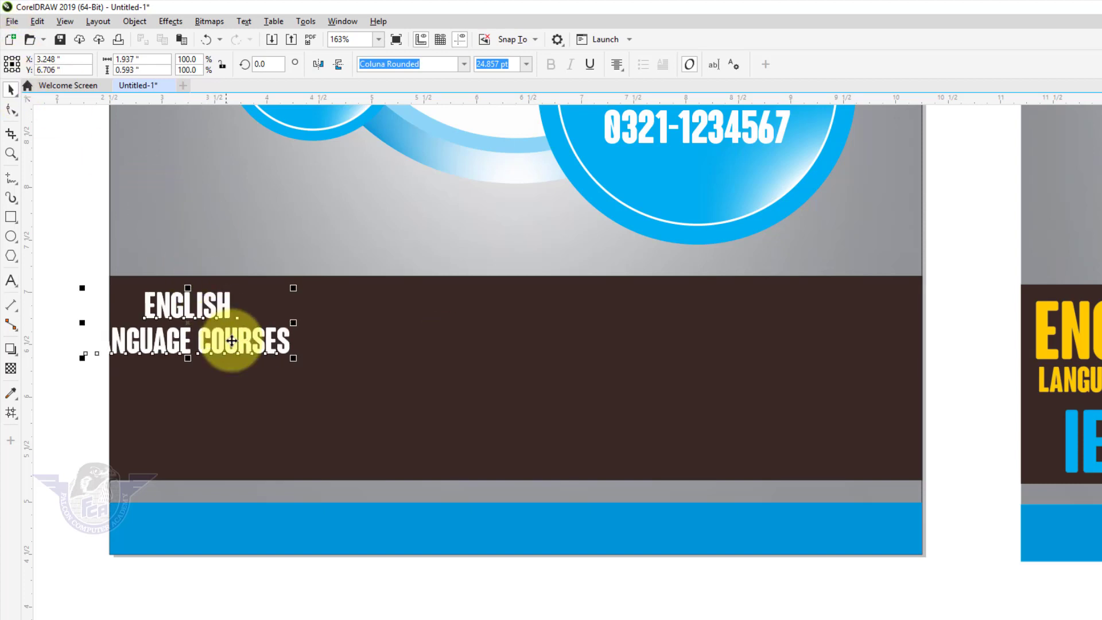
drag(232, 343, 280, 353)
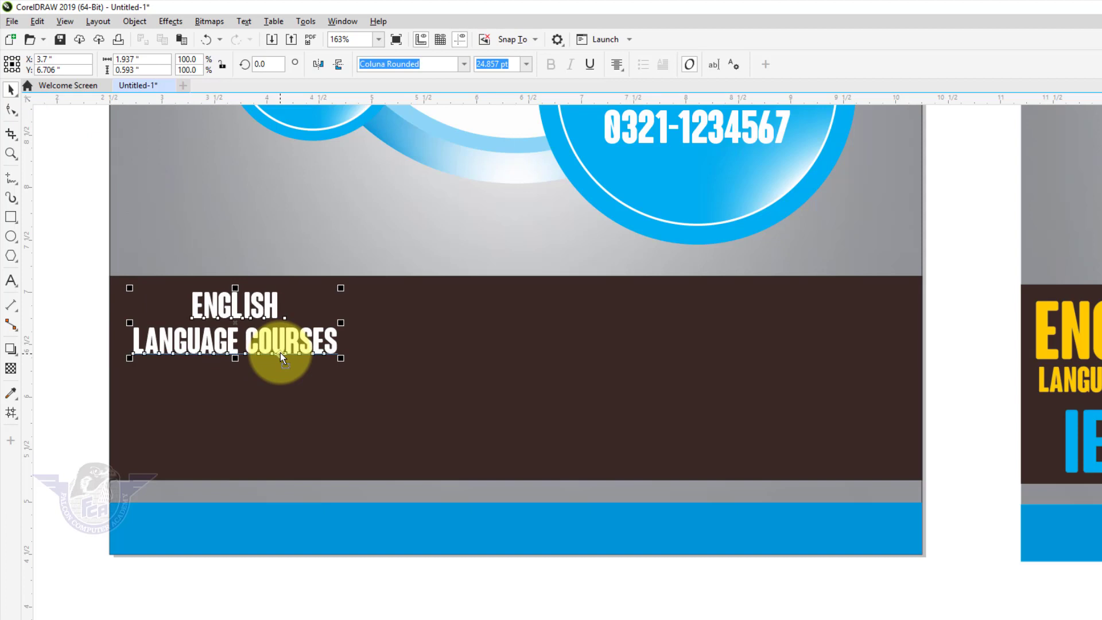
key(ctrl+k)
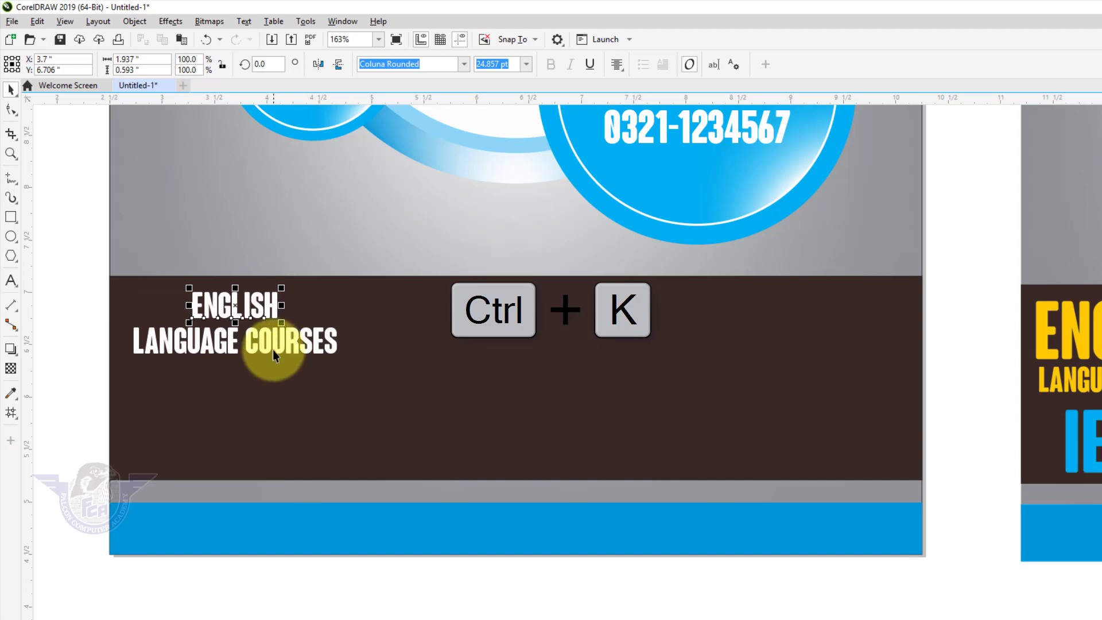
drag(274, 349, 270, 371)
Enlarge ENGLISH to about 63.5 pt and move it together with LANGUAGE COURSES down inside the brown band.
click(259, 309)
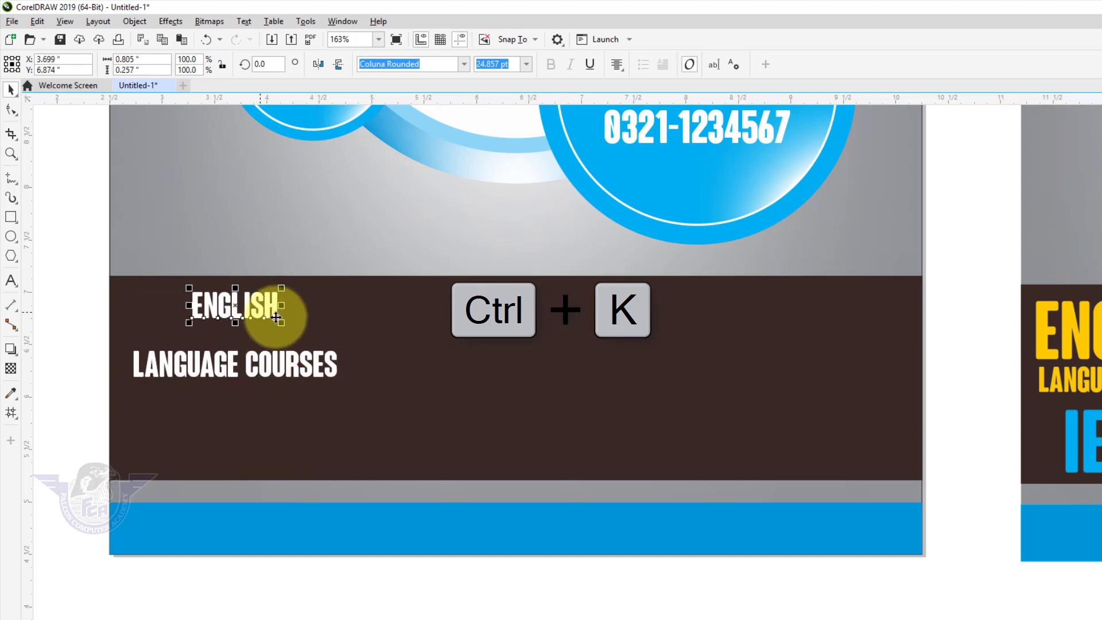
drag(285, 326, 352, 348)
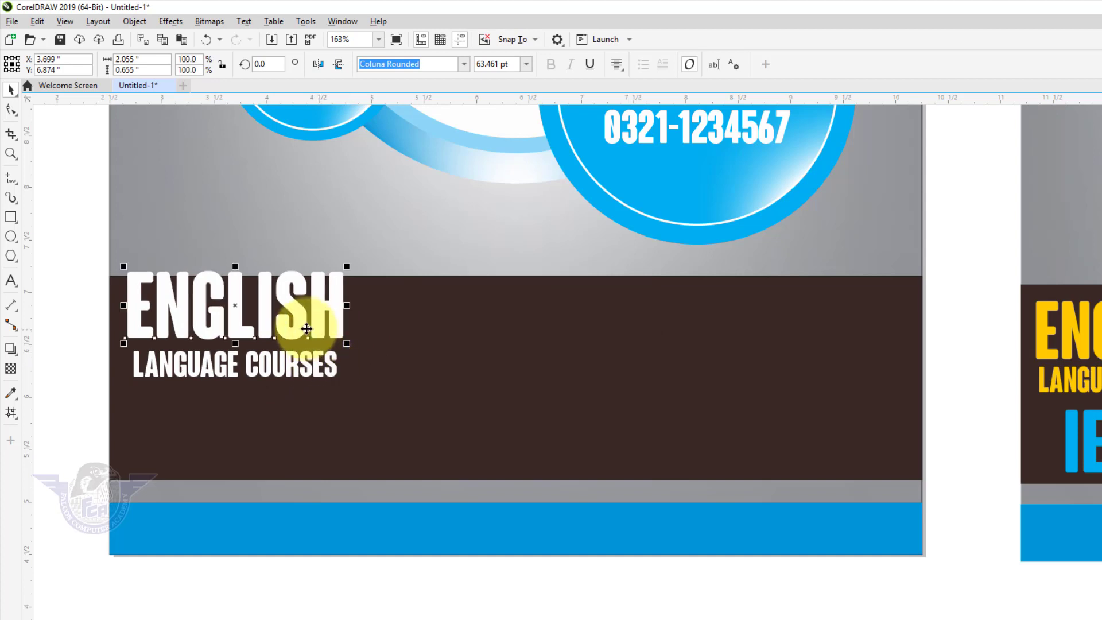
shift+click(309, 363)
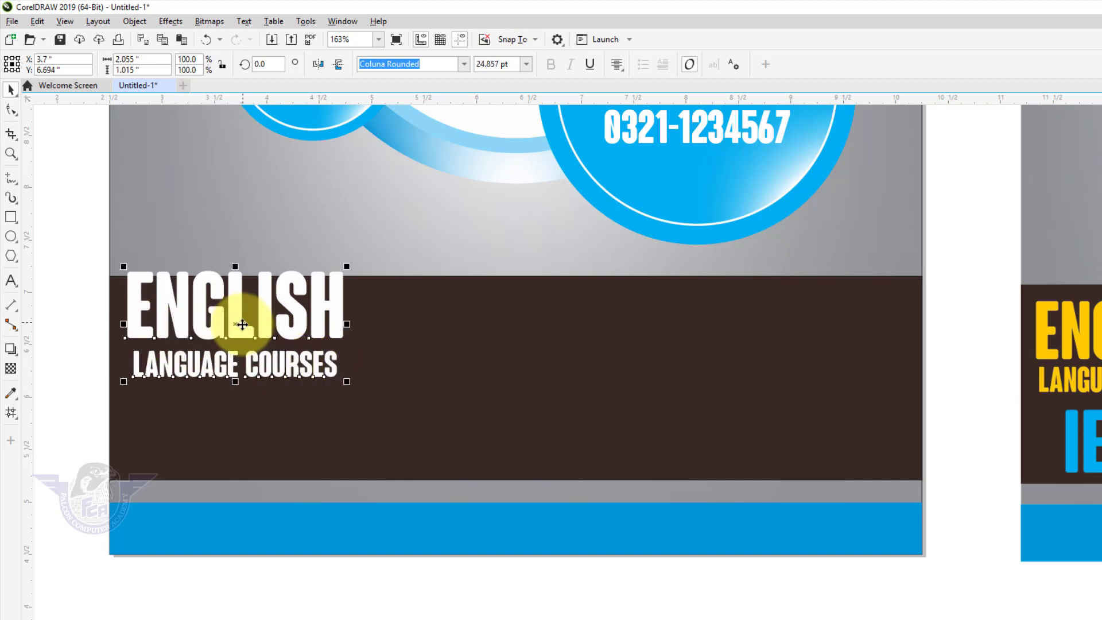
drag(236, 322, 231, 349)
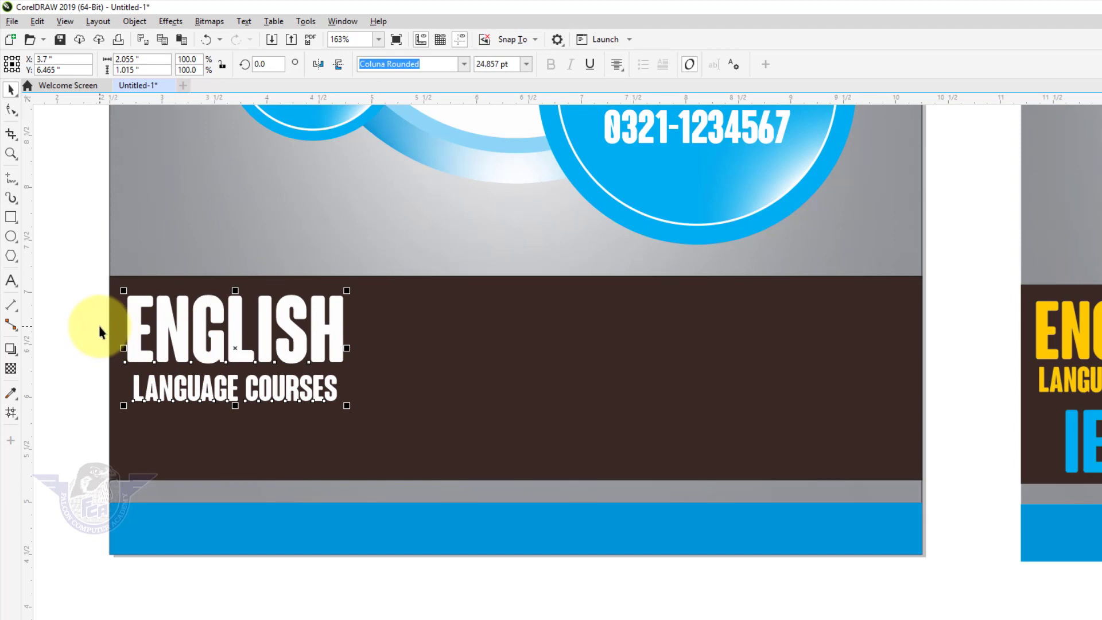
Shorten LANGUAGE COURSES to LANGUAGE COURSE and enlarge it to about 26.9 pt to match the width of ENGLISH.
click(99, 332)
click(330, 393)
double_click(328, 394)
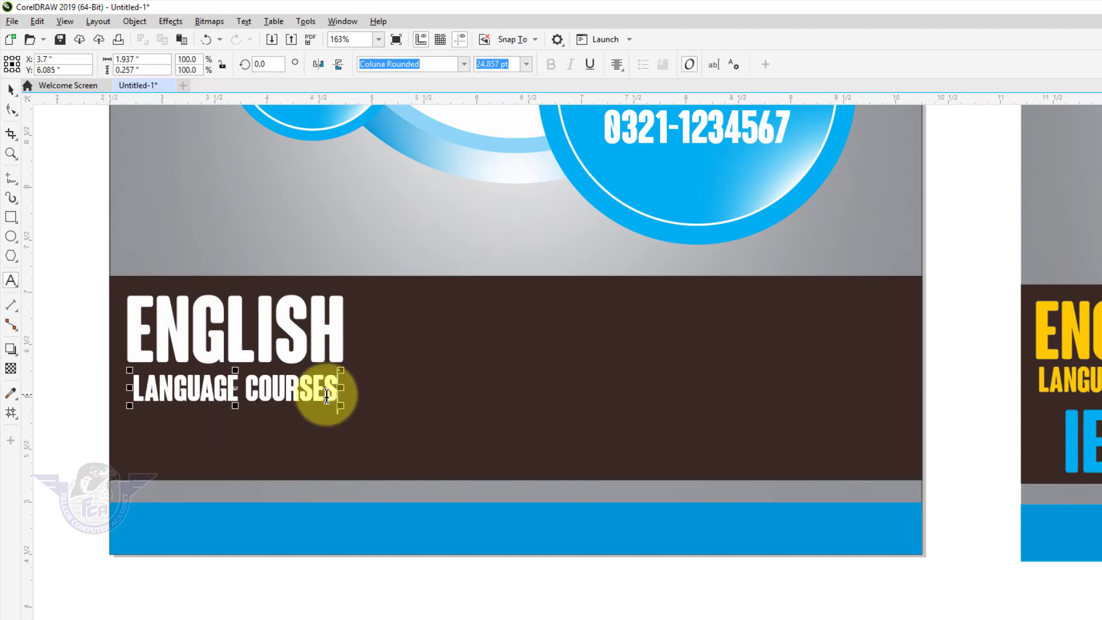
drag(326, 395, 337, 397)
key(BackSpace)
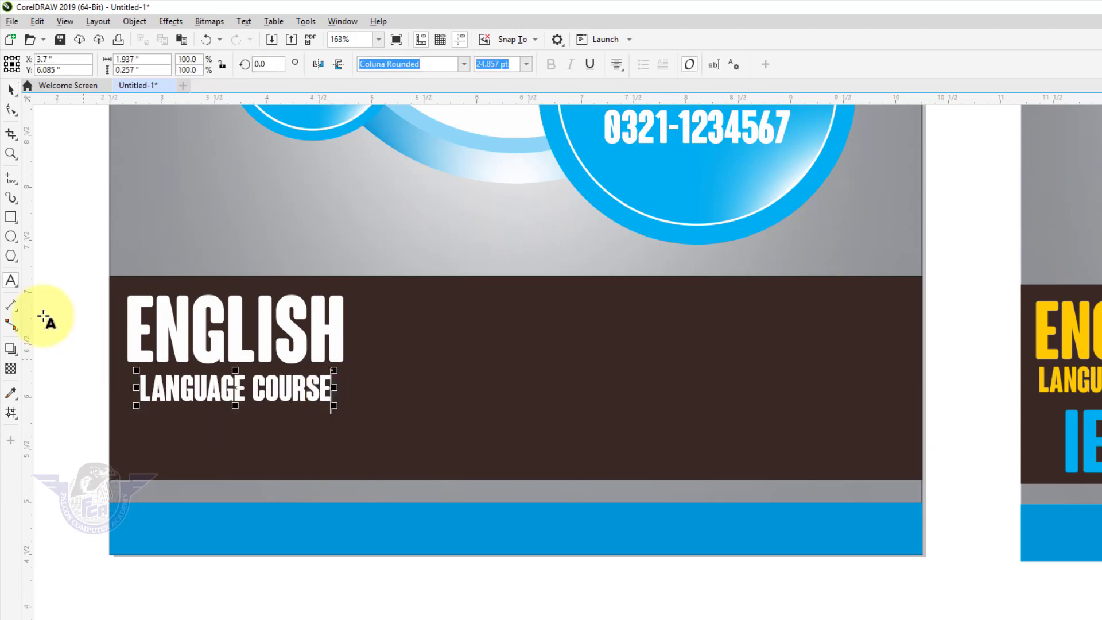
click(10, 89)
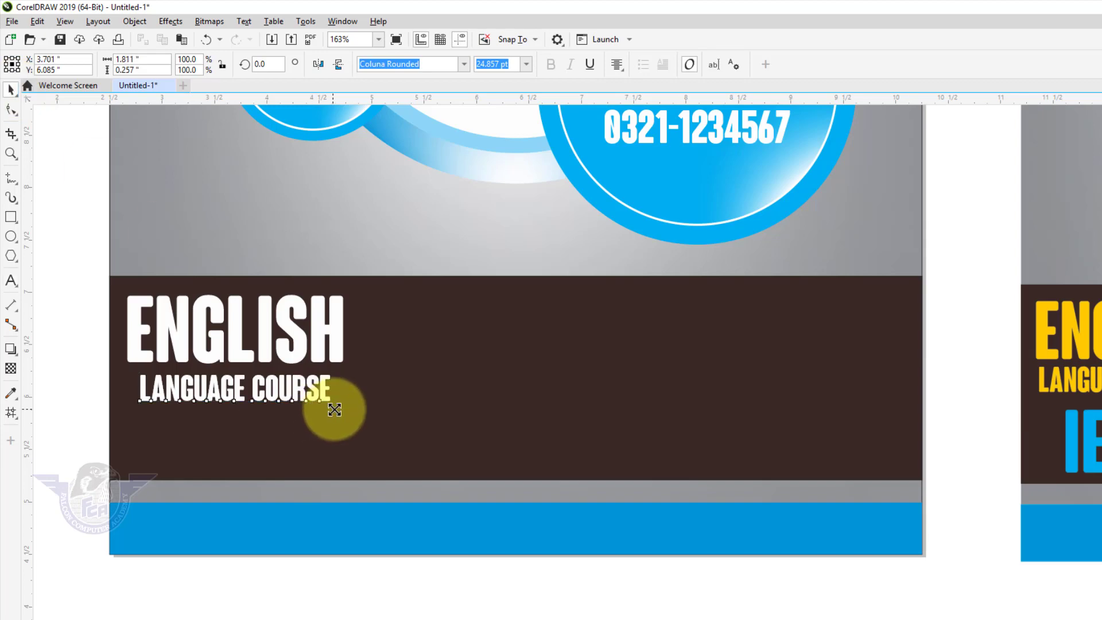
drag(331, 411, 341, 414)
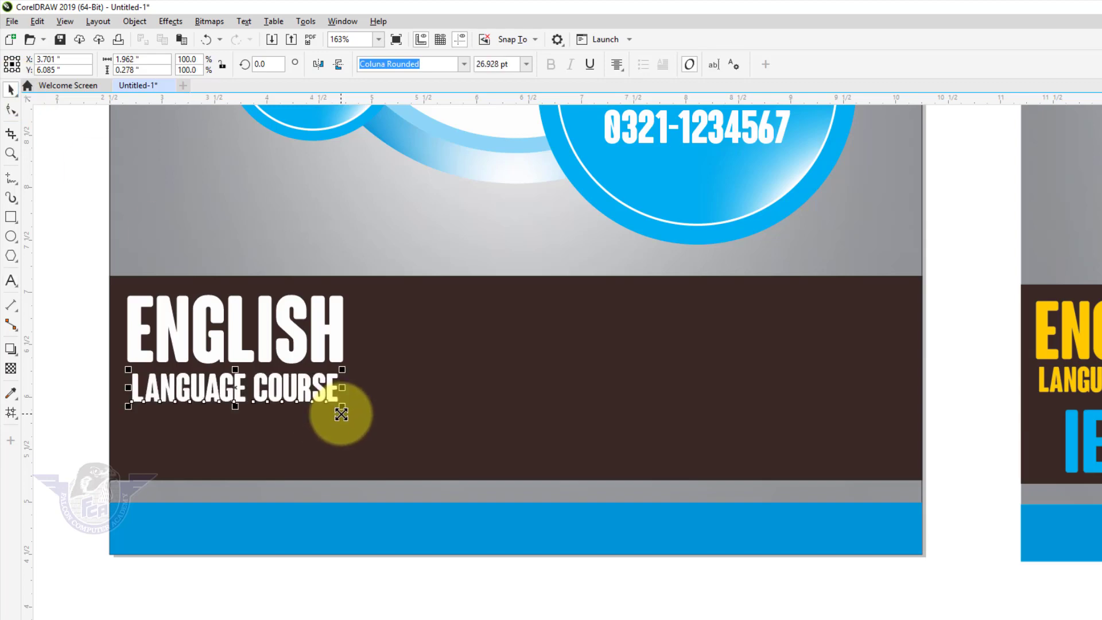
Fill ENGLISH and LANGUAGE COURSE with yellow (C0 M20 Y100 K0) and move both slightly up in the brown band.
click(298, 357)
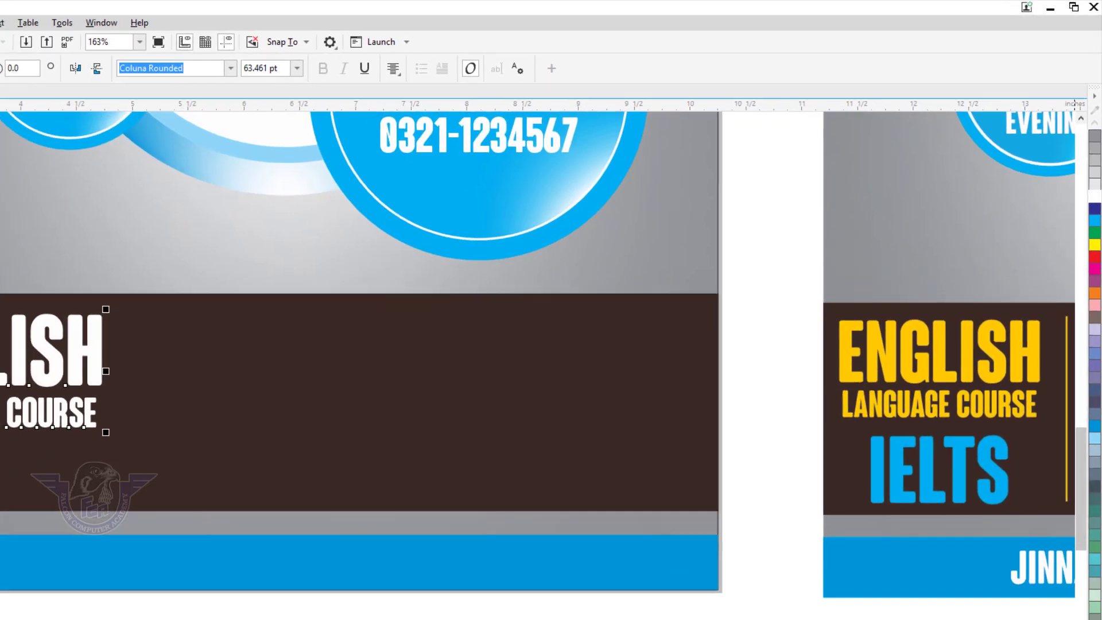
click(1094, 615)
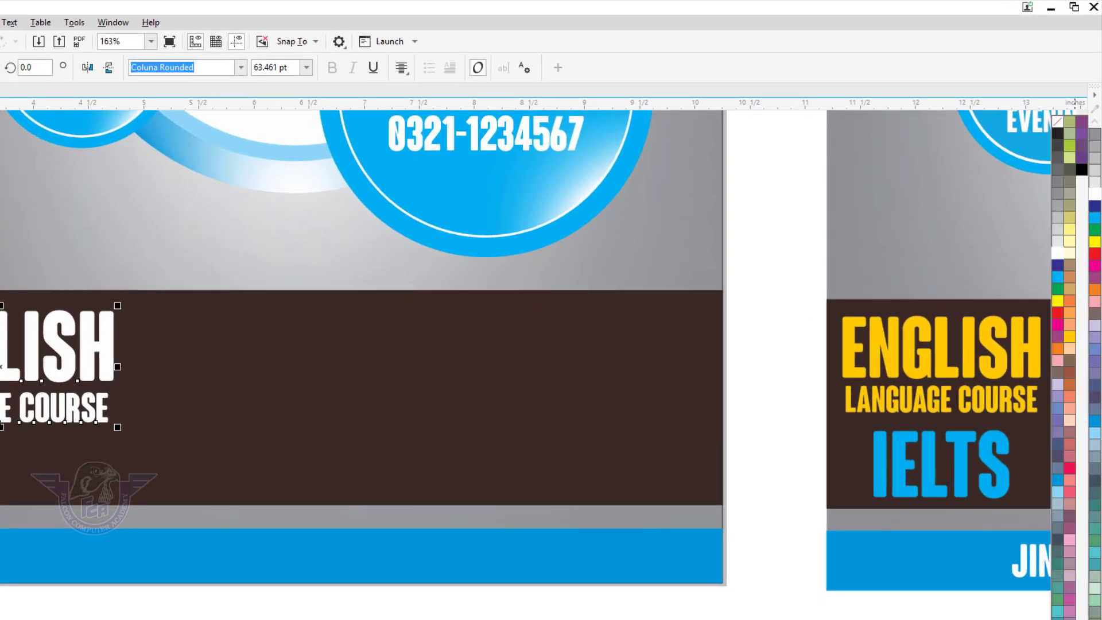
click(1071, 342)
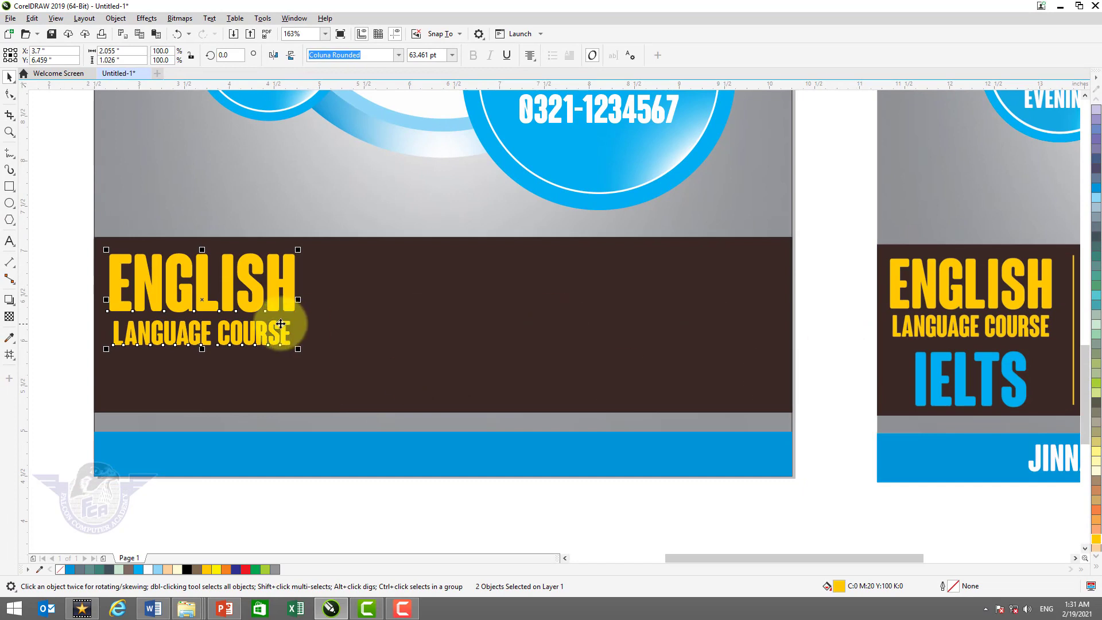
drag(281, 323, 250, 306)
Copy LANGUAGE COURSE straight down inside the brown band and change the copy's text to IELTS.
click(202, 332)
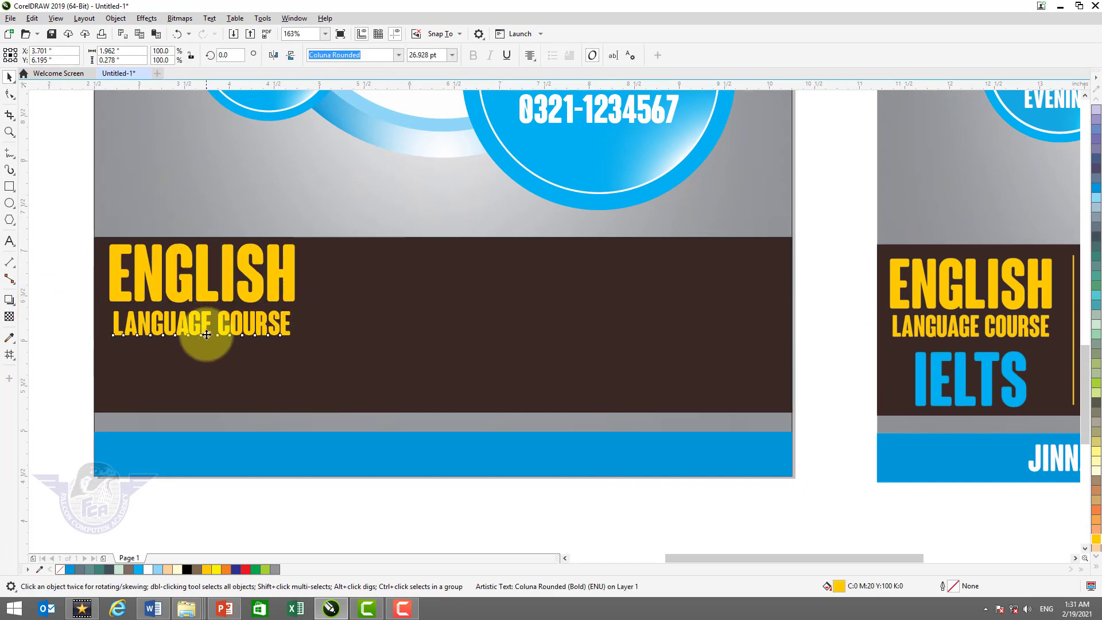
drag(206, 334, 204, 375)
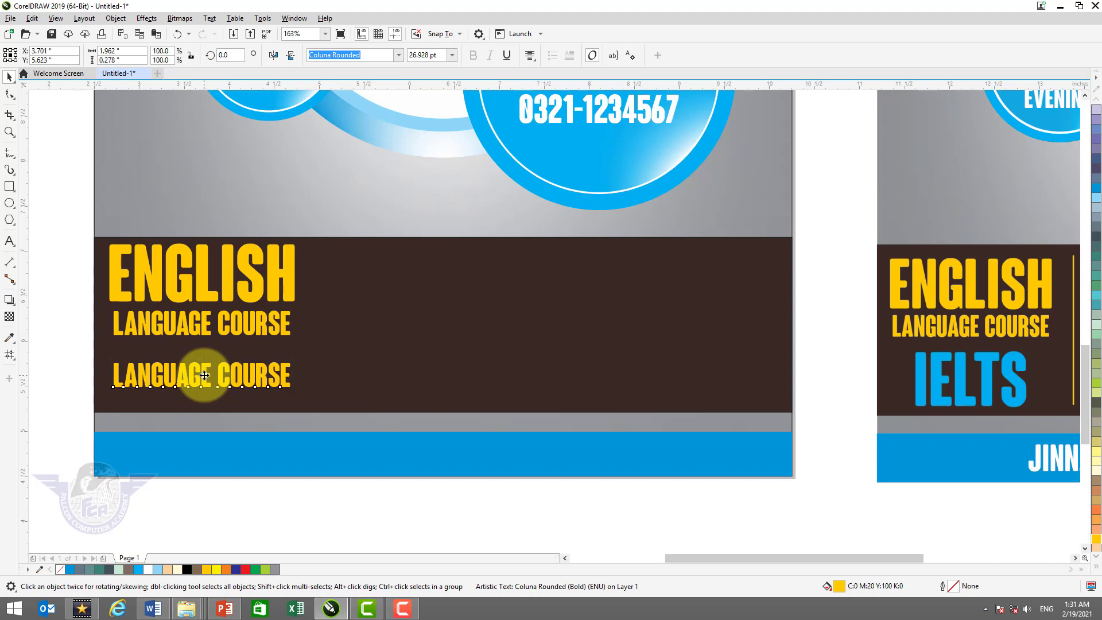
key(F8)
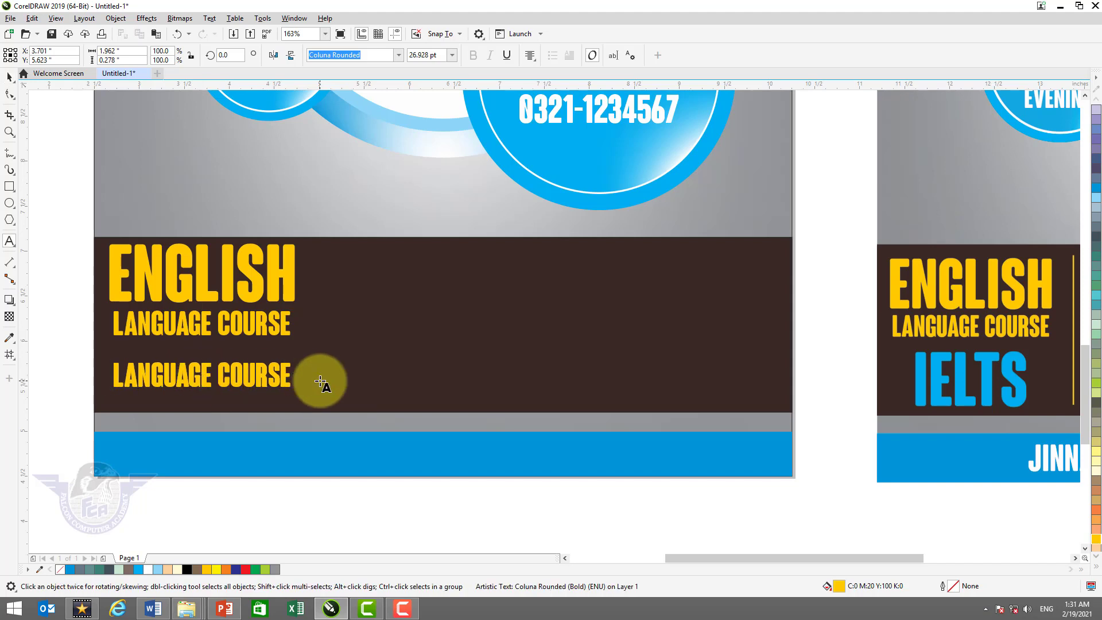
key(ctrl+a)
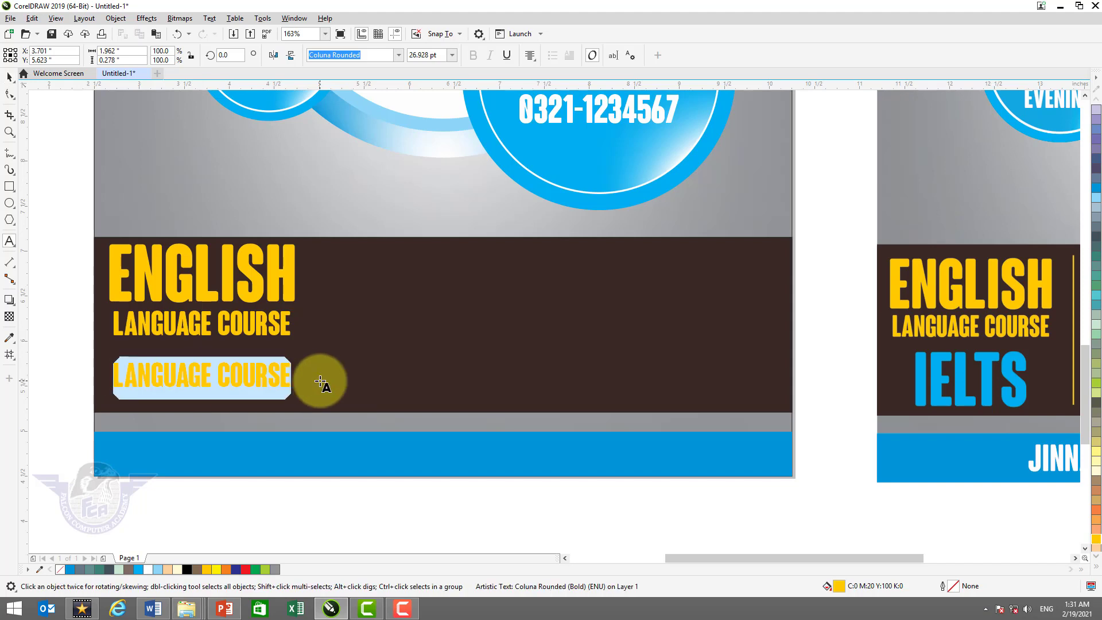
text(IELTS)
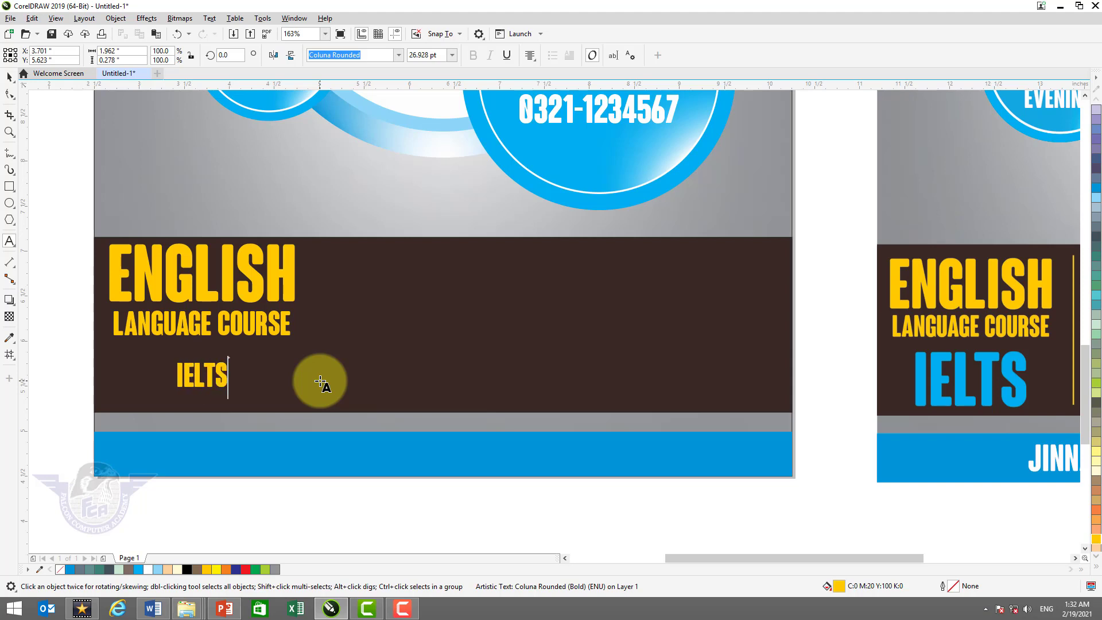
click(10, 76)
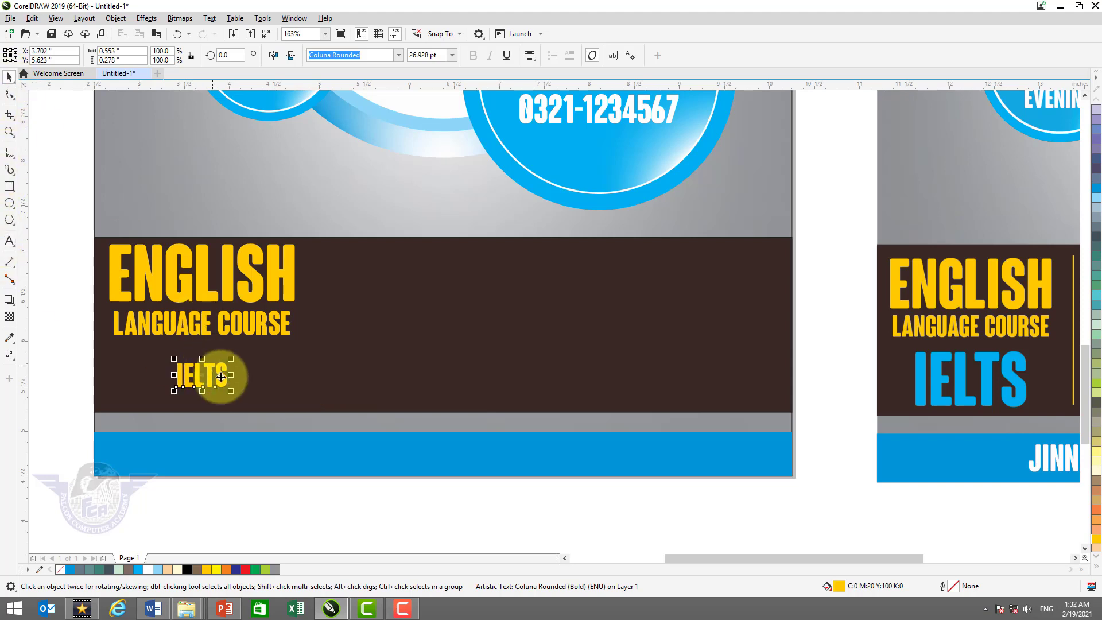
Enlarge IELTS to about 67.5 pt in the brown band and fill it with cyan.
drag(197, 374, 263, 409)
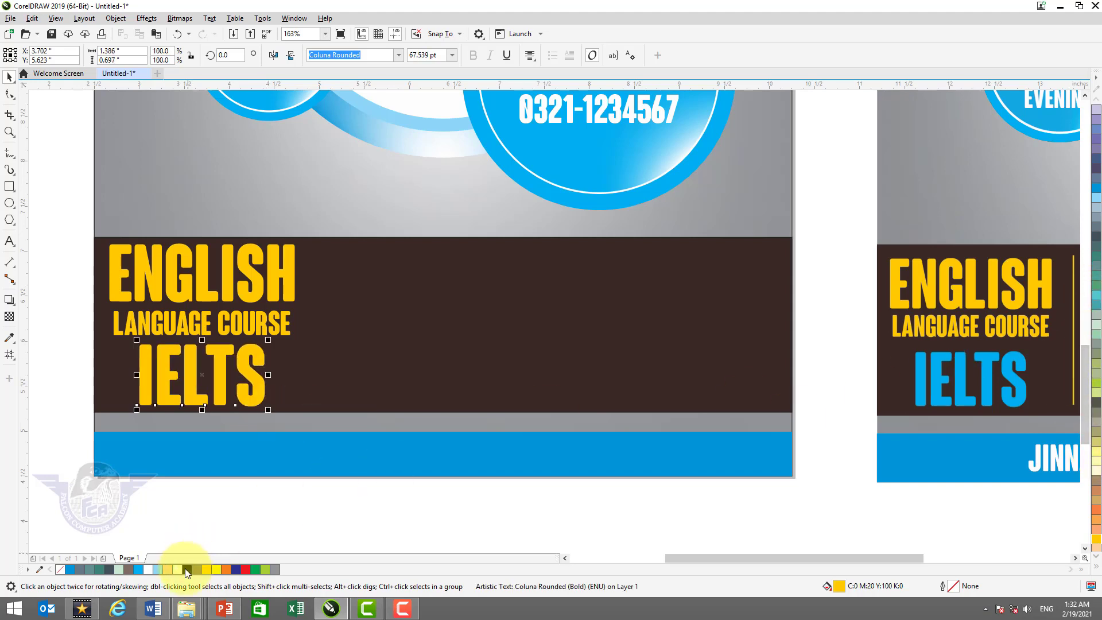
click(142, 570)
click(140, 570)
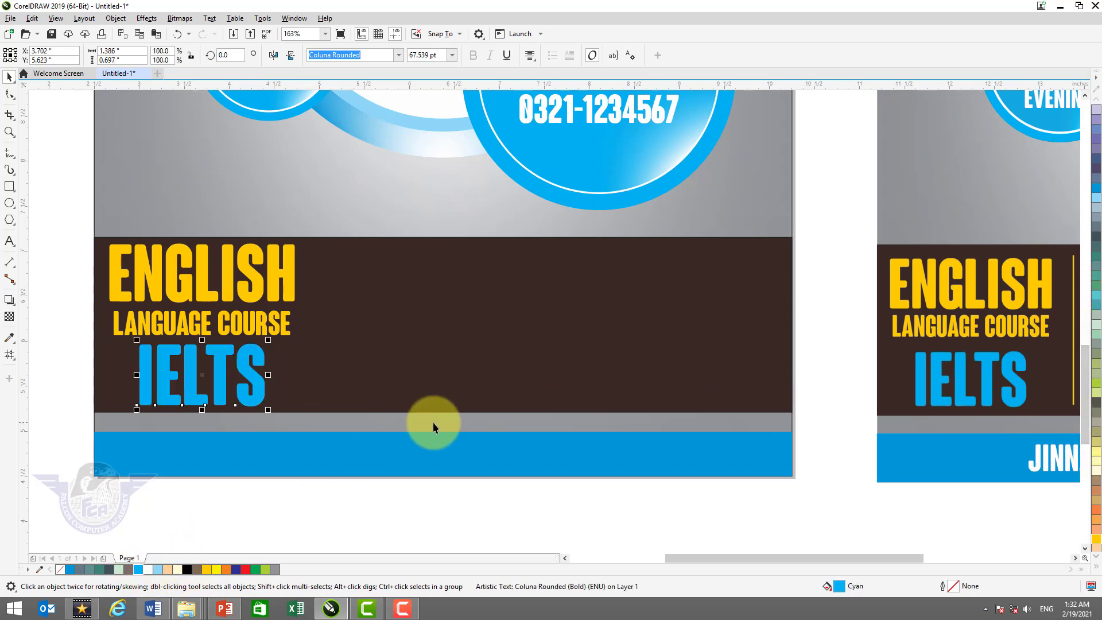
Draw a vertical divider line about 1.59 in long beside the ENGLISH text block and give it a yellow outline (C0 M20 Y100 K0).
key(z)
key(F4)
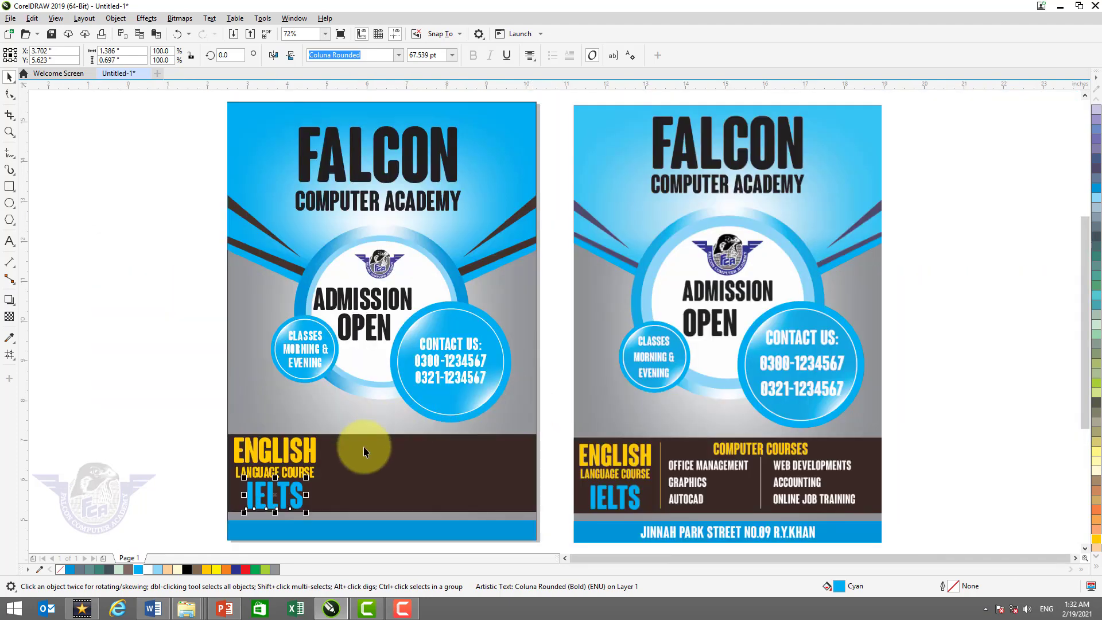
drag(188, 418, 877, 516)
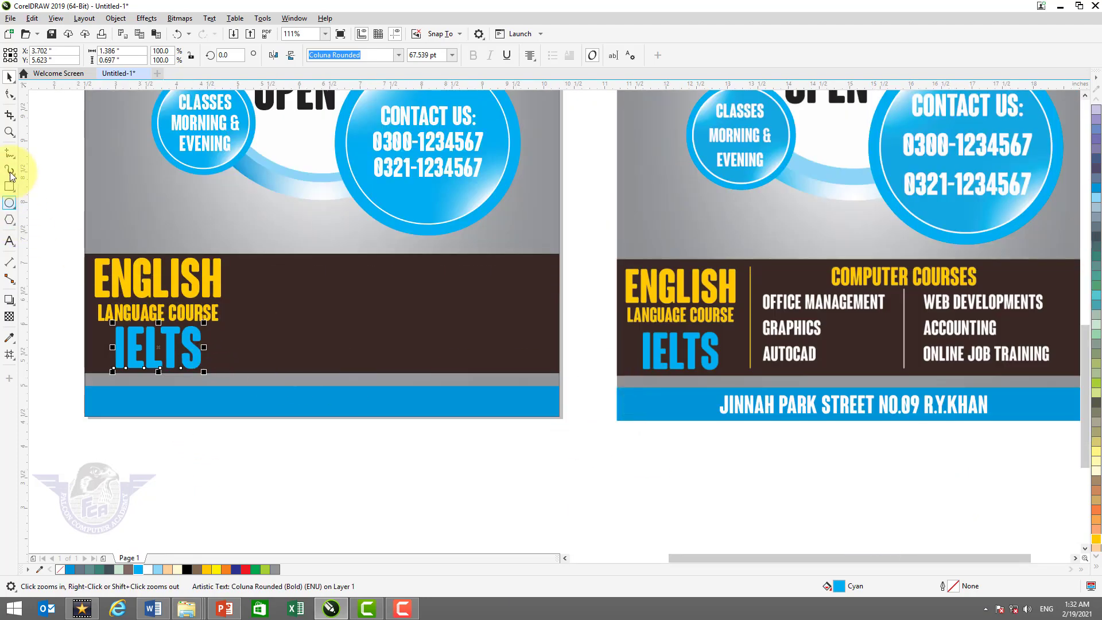
click(10, 154)
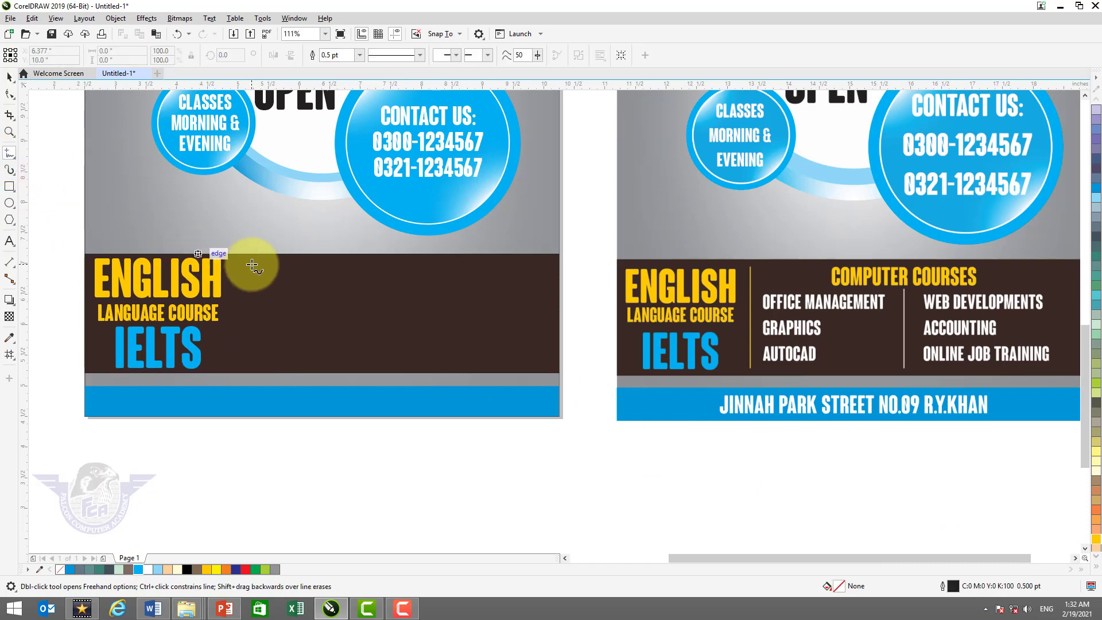
click(251, 264)
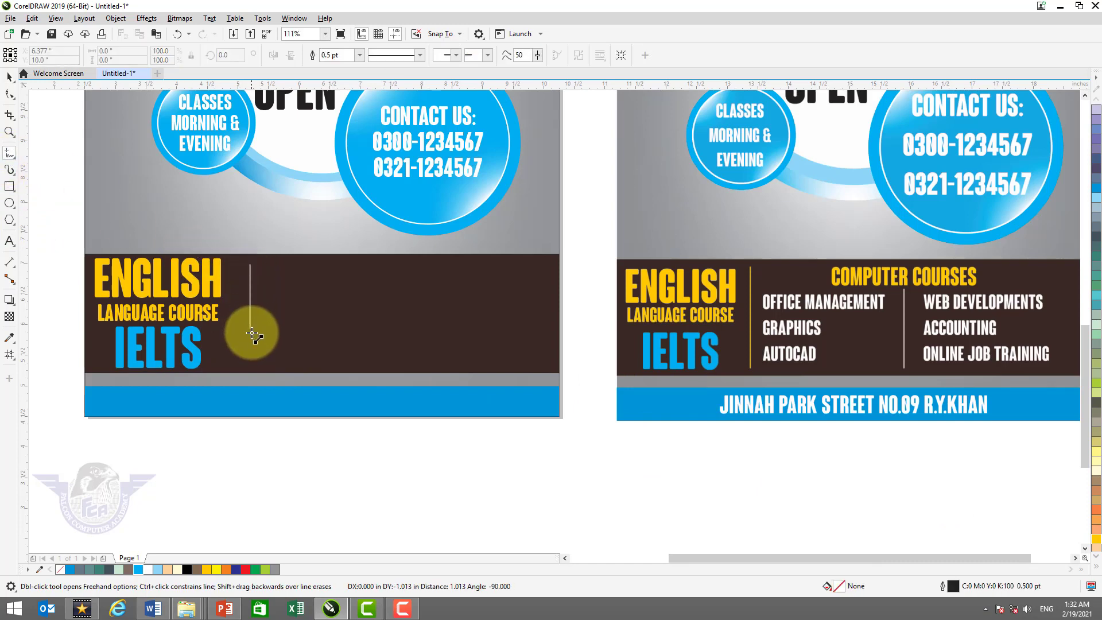
ctrl+click(250, 361)
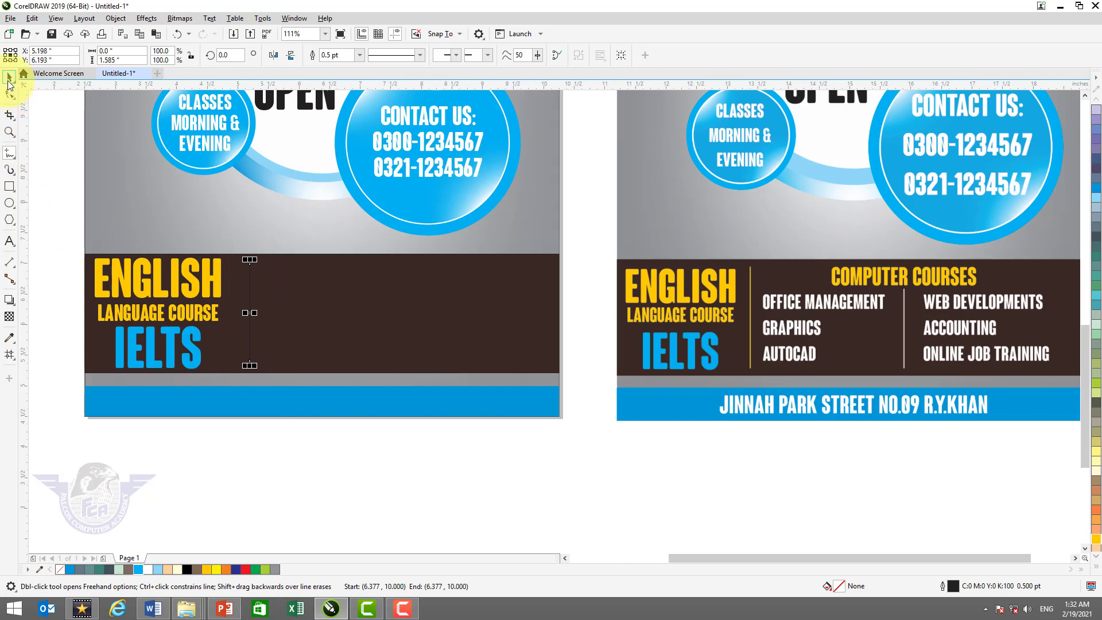
click(9, 76)
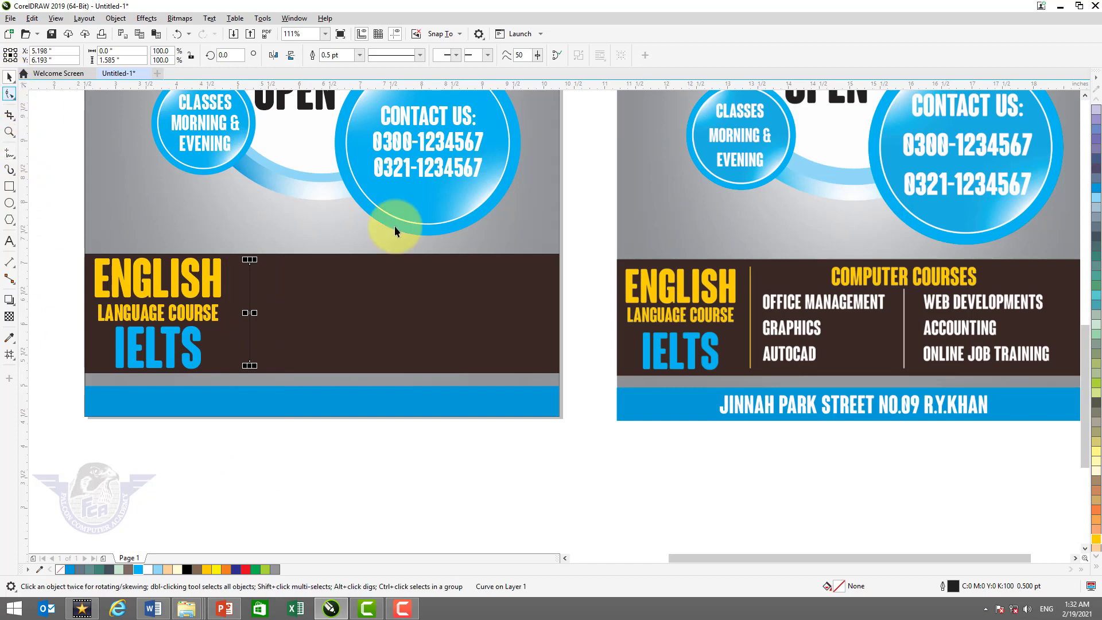
right_click(1097, 540)
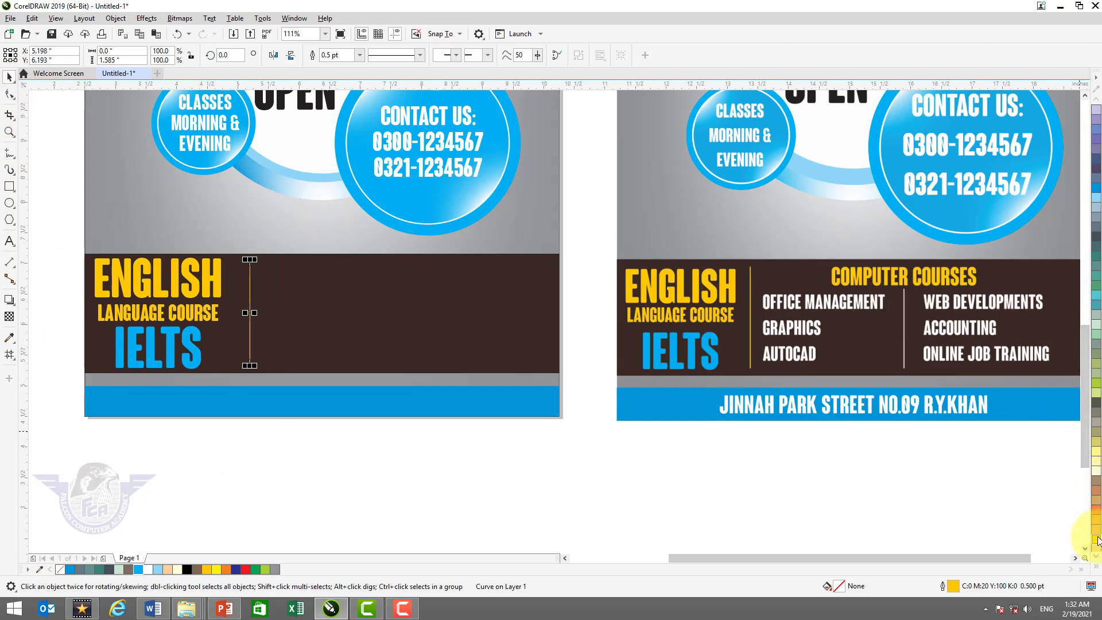
Set the yellow divider line's outline width to 1.5 pt.
key(F12)
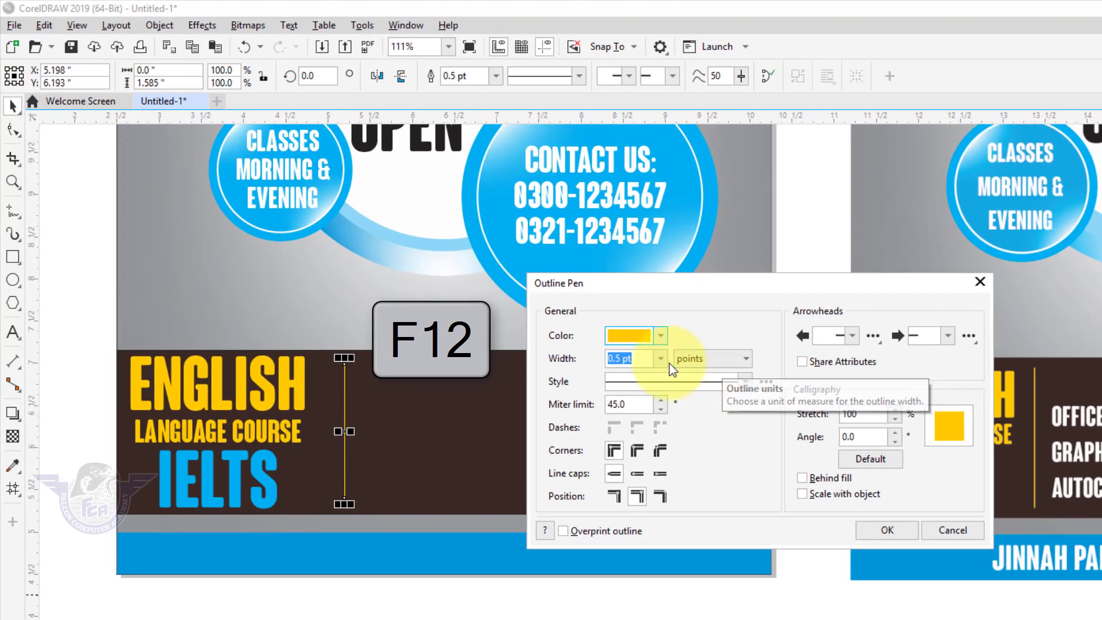
click(661, 359)
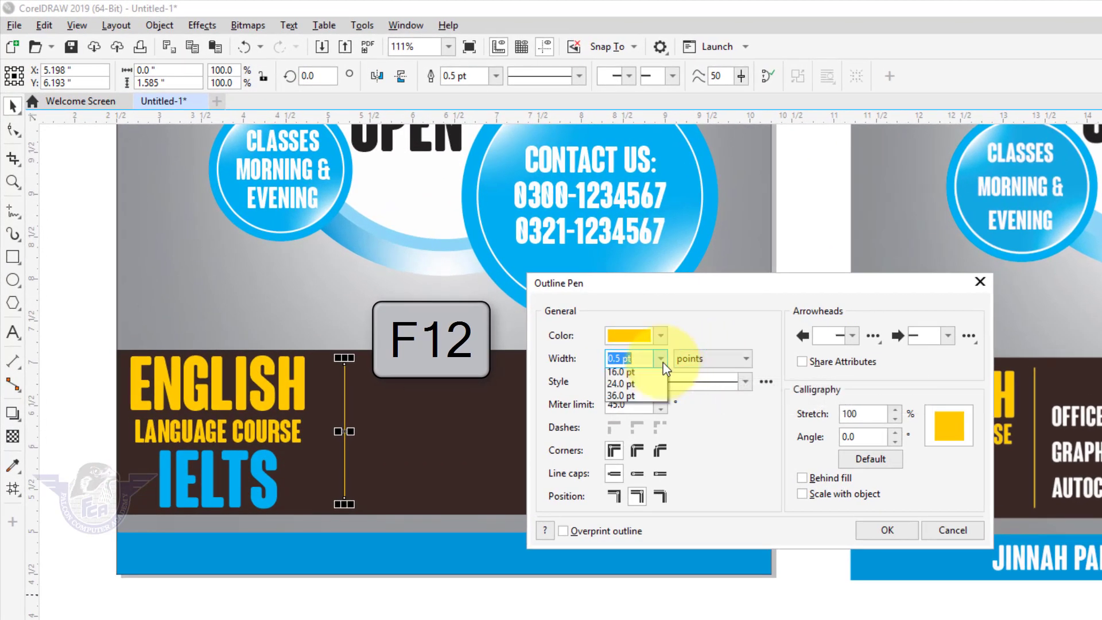
click(631, 429)
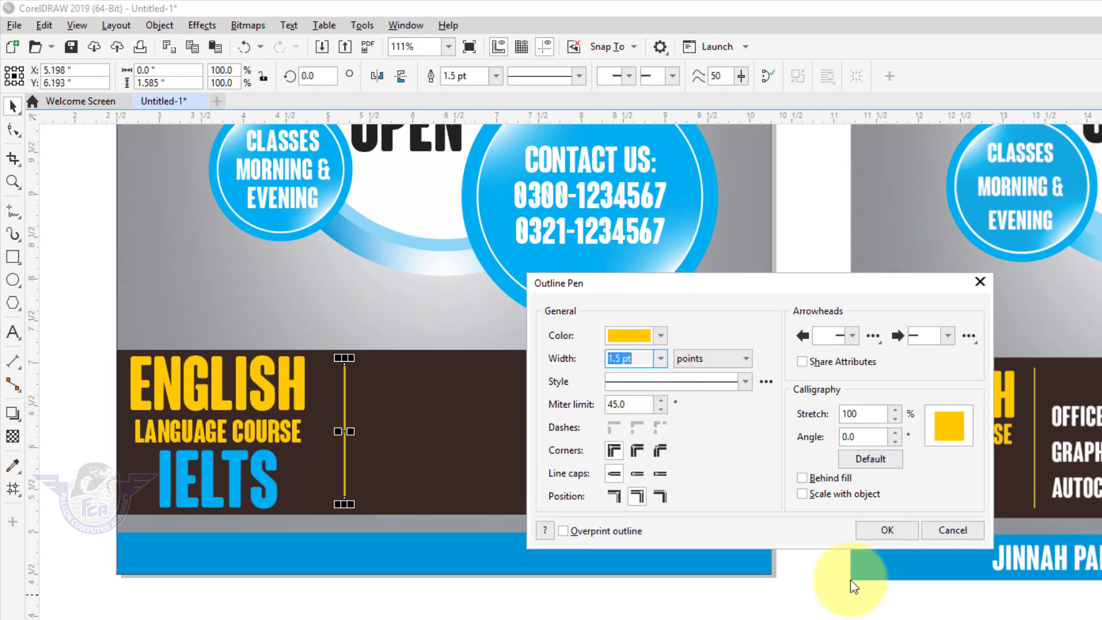
click(902, 531)
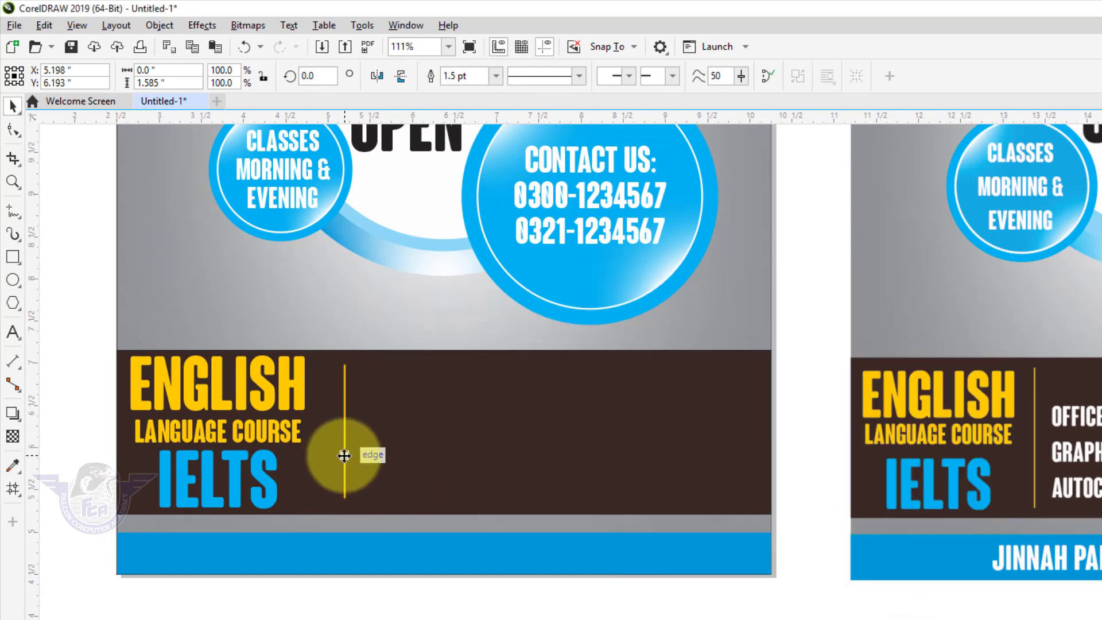
key(Escape)
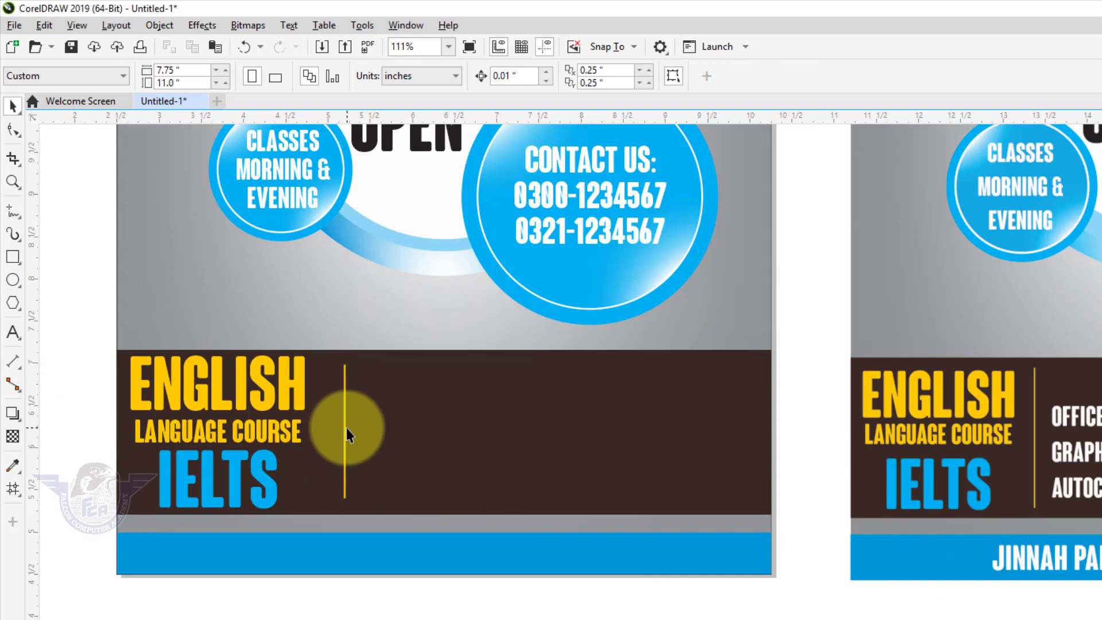
Align the yellow divider line to the vertical centre of the brown band.
click(345, 428)
key(shift)
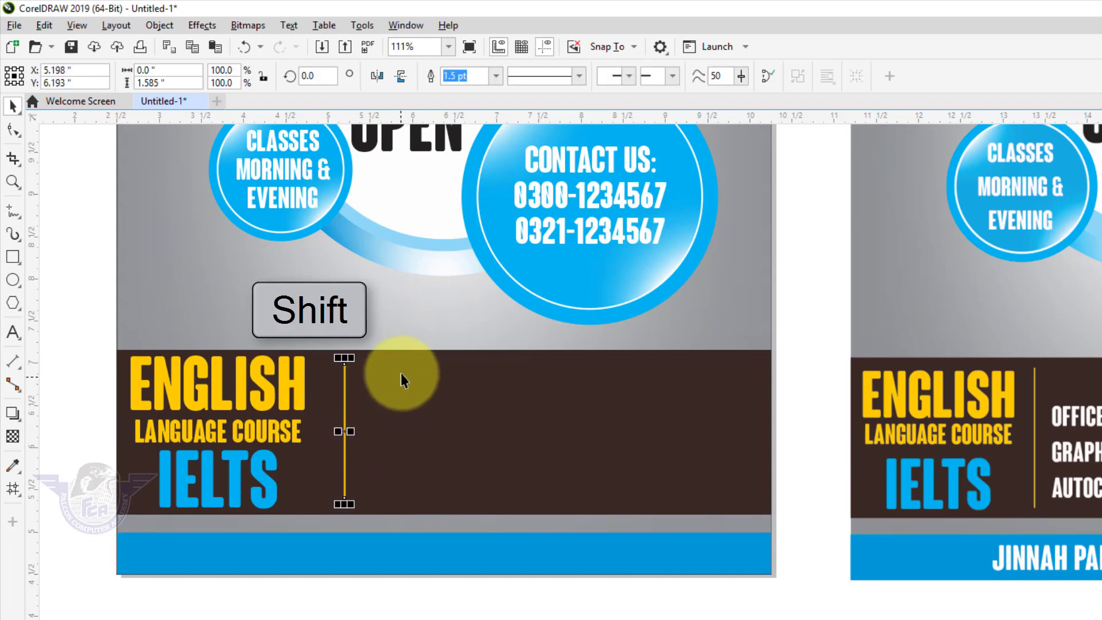
shift+click(391, 380)
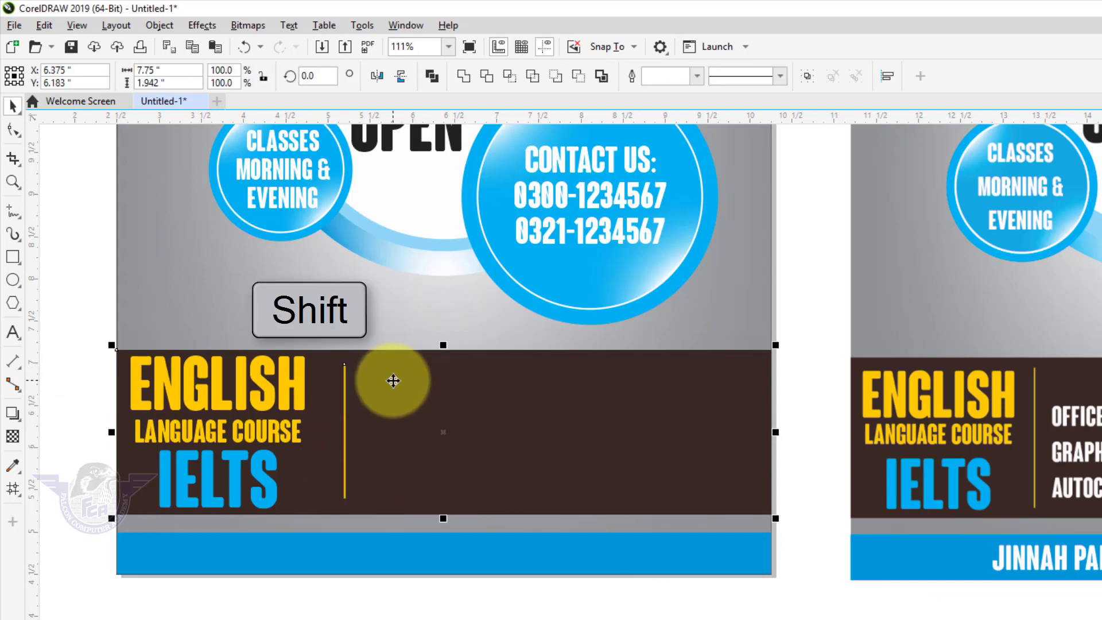
key(e)
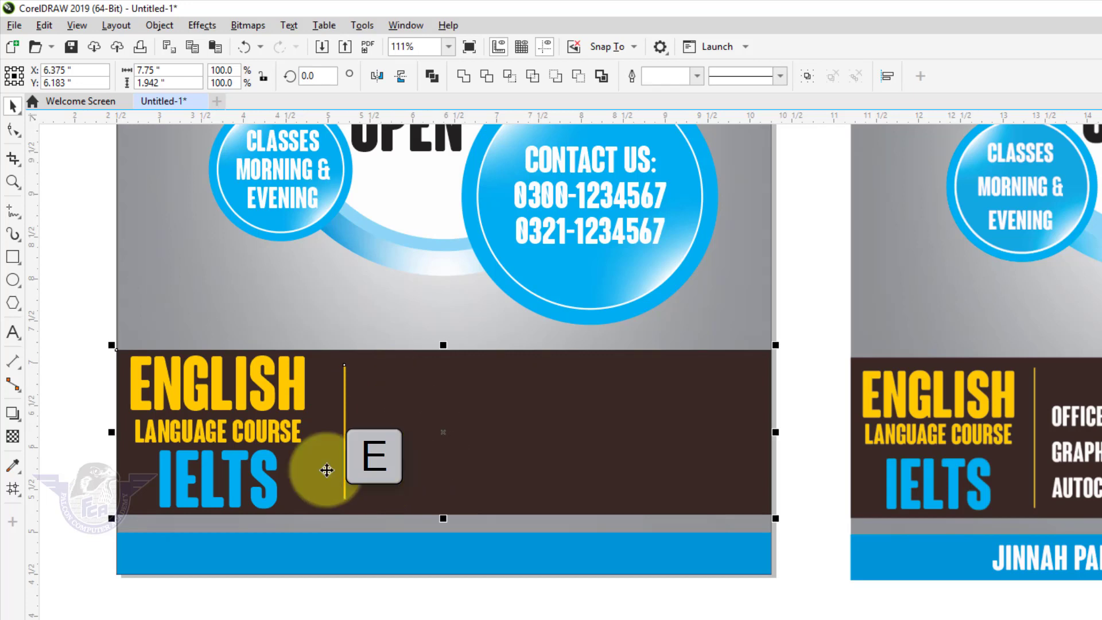
click(92, 360)
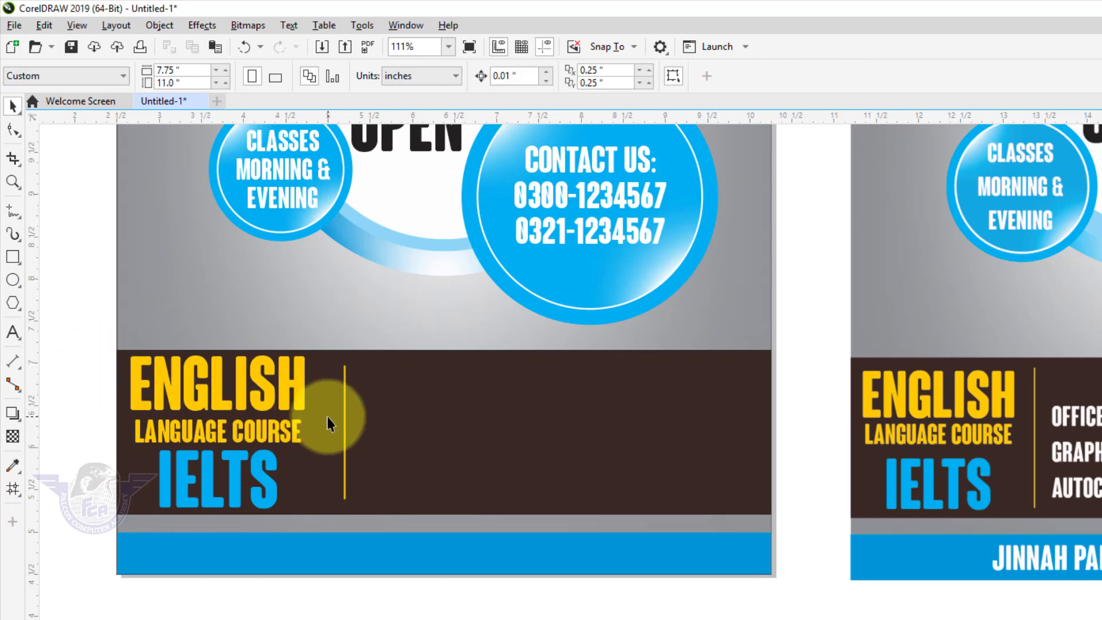
Copy LANGUAGE COURSE to the other side of the divider and place it near the brown band's upper edge.
click(280, 431)
drag(276, 435, 511, 432)
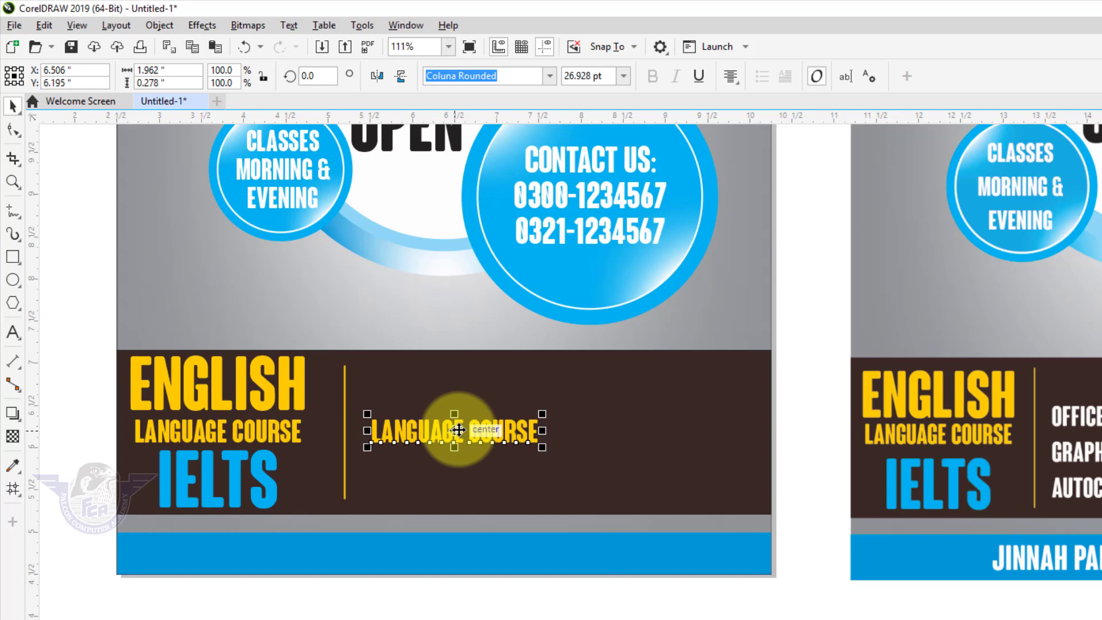
drag(458, 430, 555, 369)
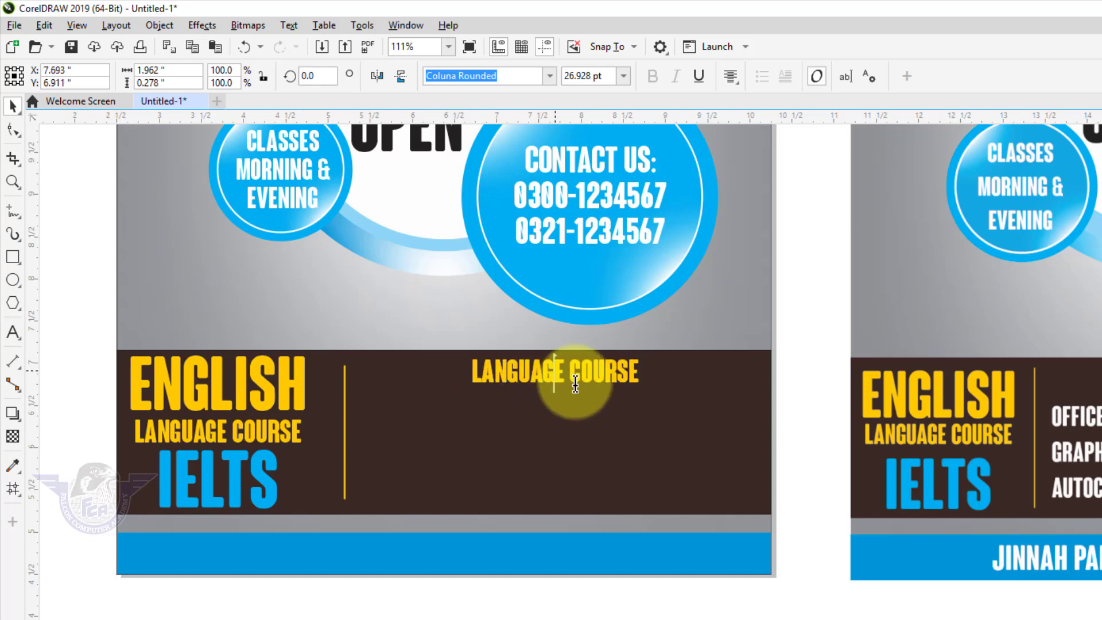
Change the copied text to COMPUTER COURSES and enlarge it to about 32.1 pt.
key(F8)
key(ctrl+a)
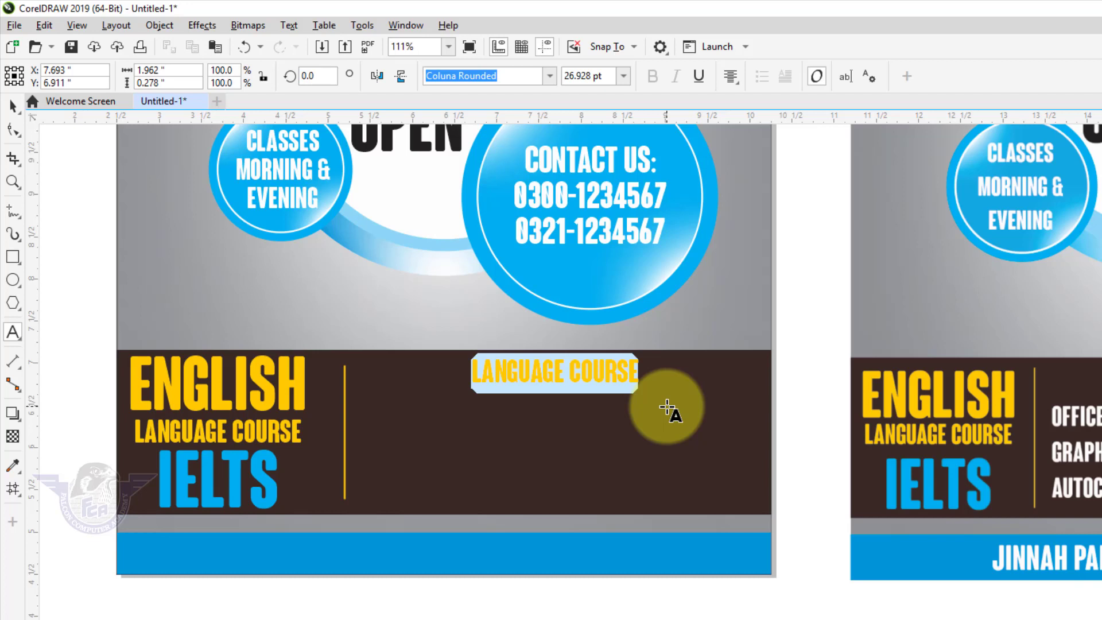
text(COMPUTER COUR)
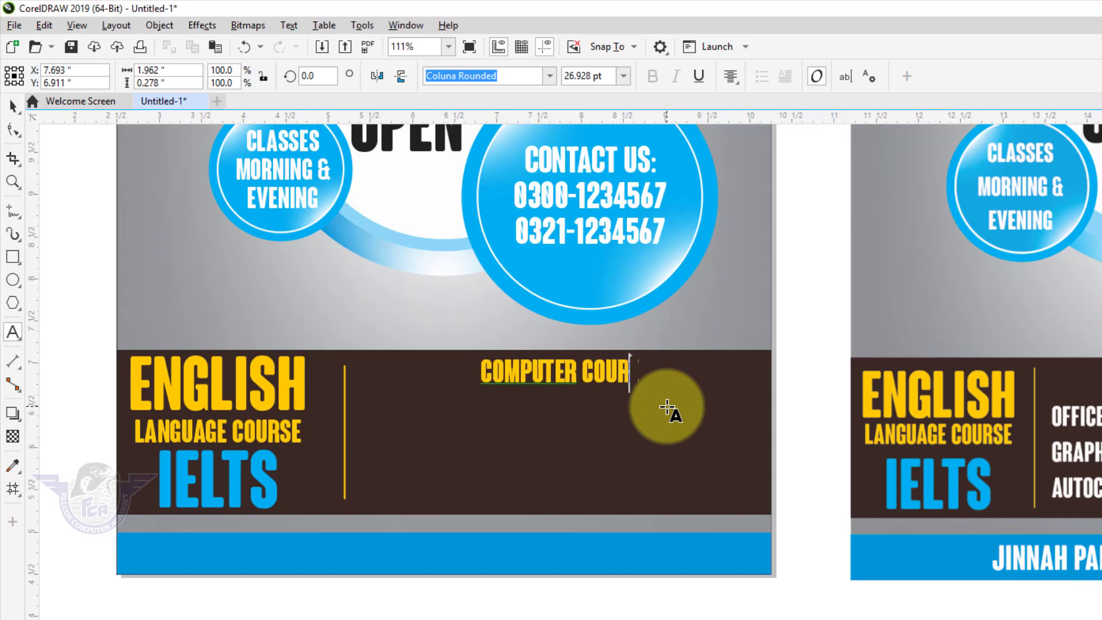
text(SES)
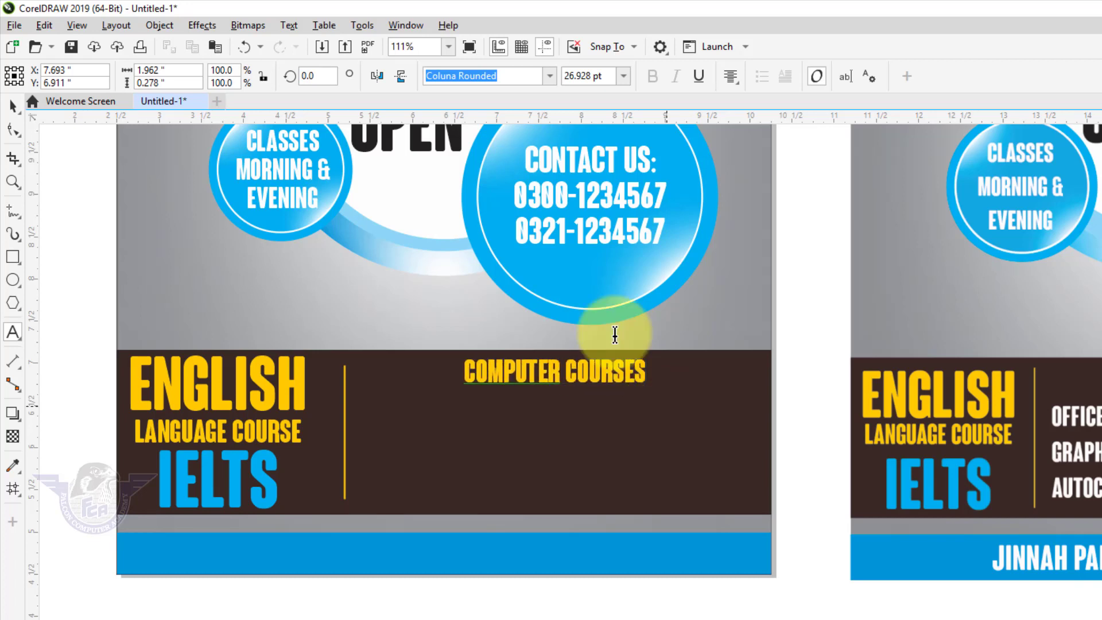
click(13, 106)
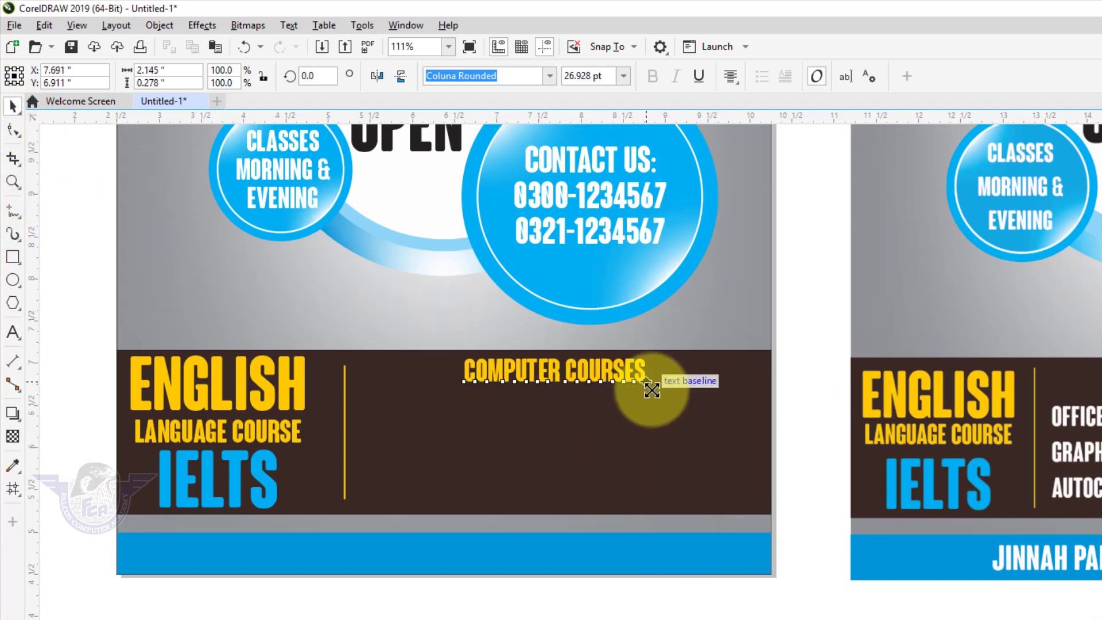
drag(652, 387, 669, 394)
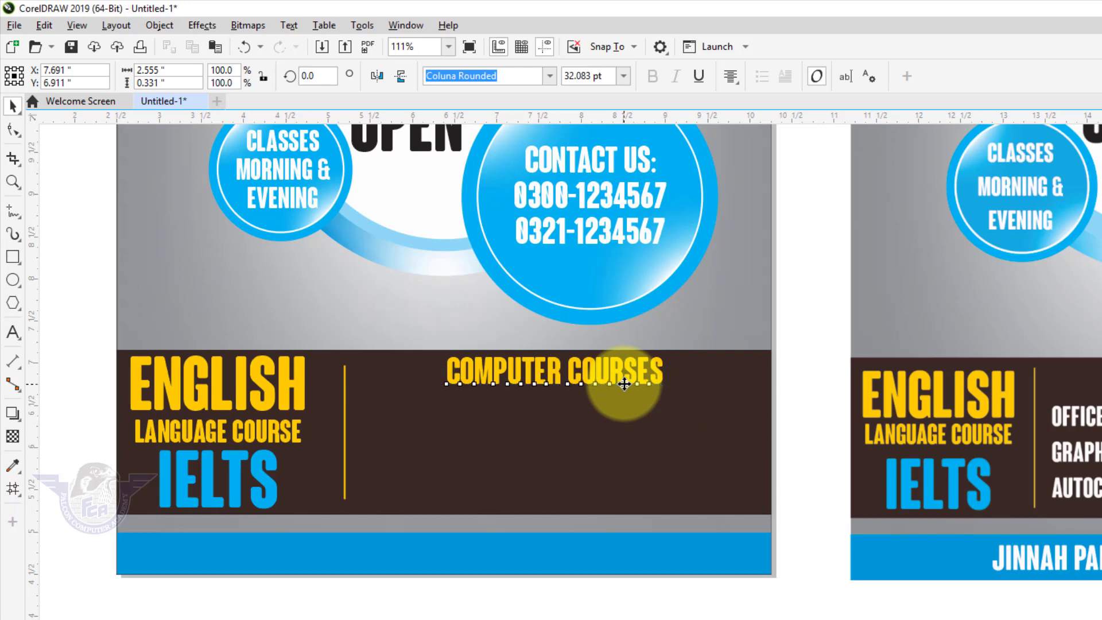
Copy the yellow divider line to beneath COMPUTER COURSES and shorten it from its upper end to about 1.16 in.
scroll(622, 390, down, 3)
drag(378, 330, 1024, 536)
scroll(590, 374, up, 3)
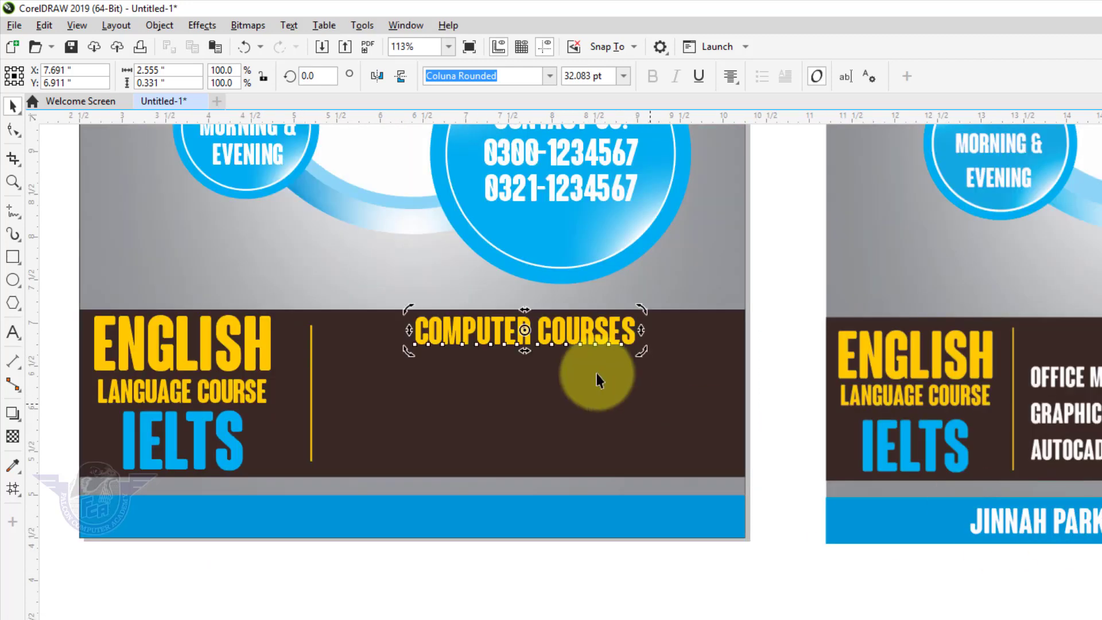
click(310, 375)
drag(310, 376, 530, 395)
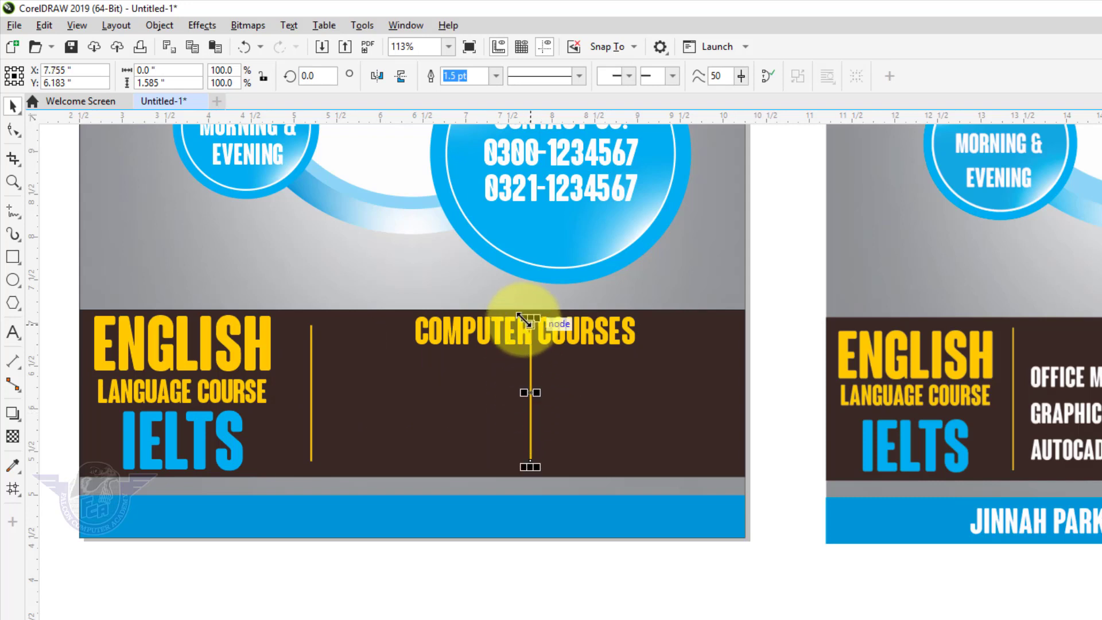
drag(526, 319, 530, 354)
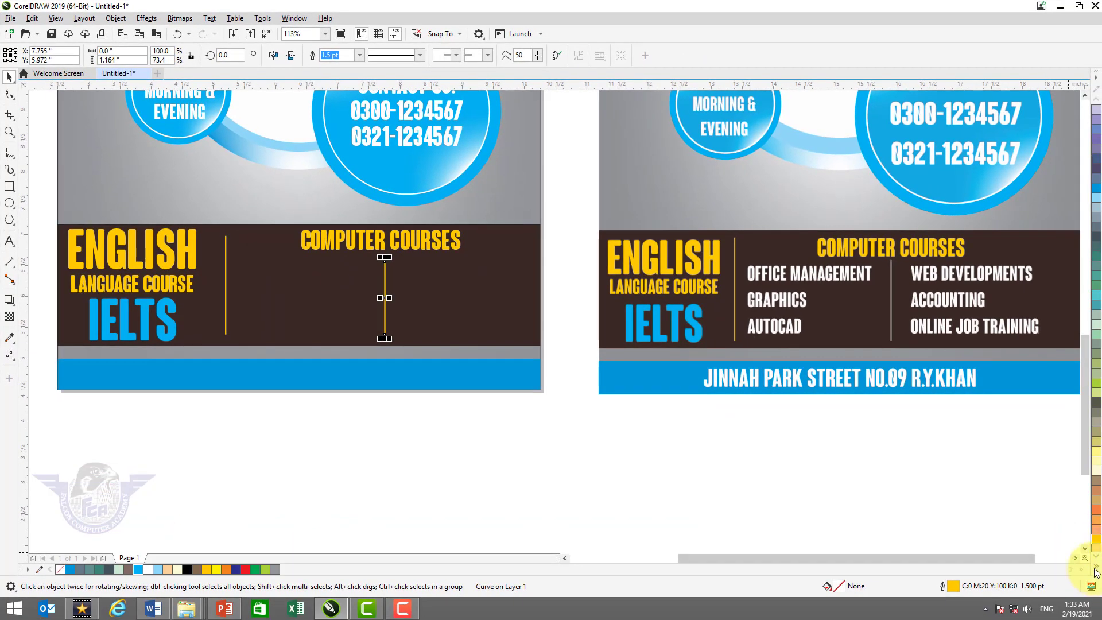
Change the outline colour of the short divider line beneath COMPUTER COURSES to white.
click(1096, 570)
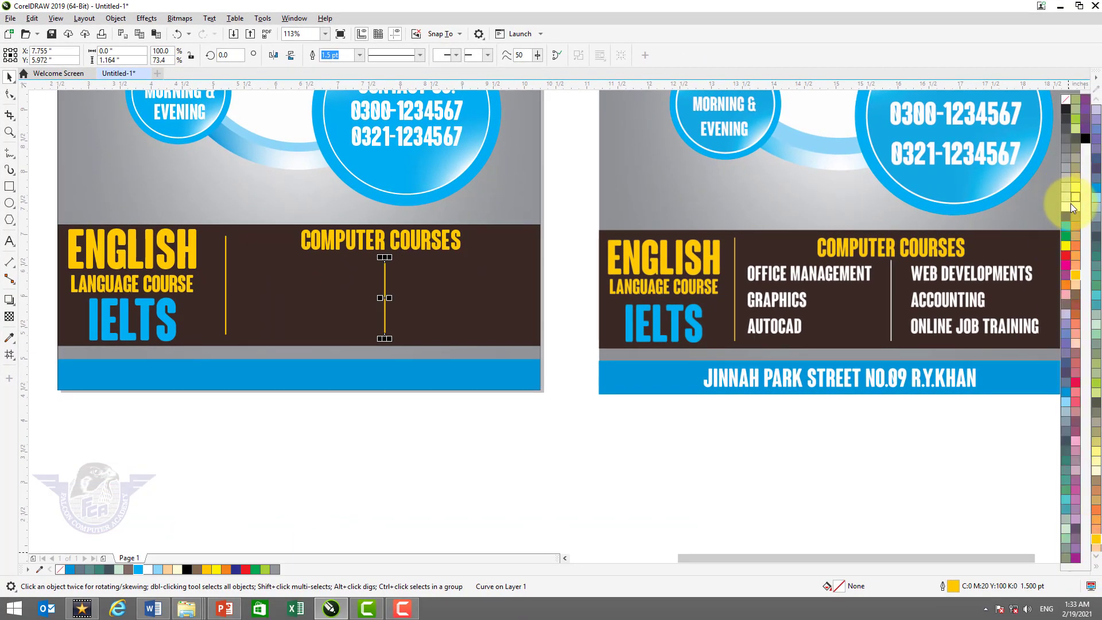
right_click(1069, 206)
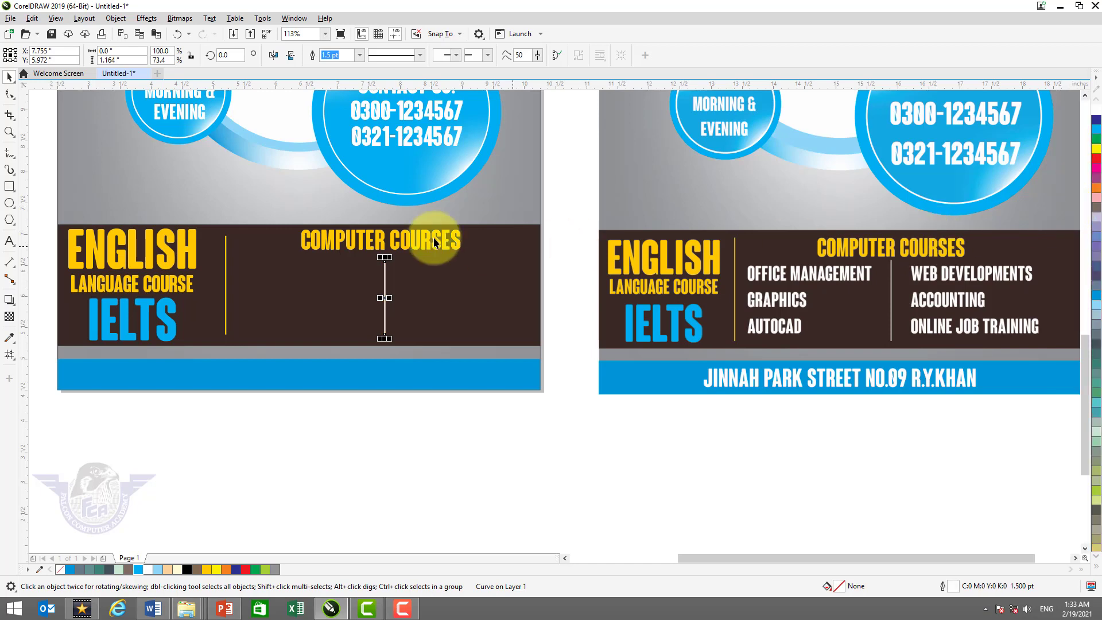
Copy the CLASSES MORNING & EVENING text into the brown band, between the yellow and white divider lines.
click(185, 114)
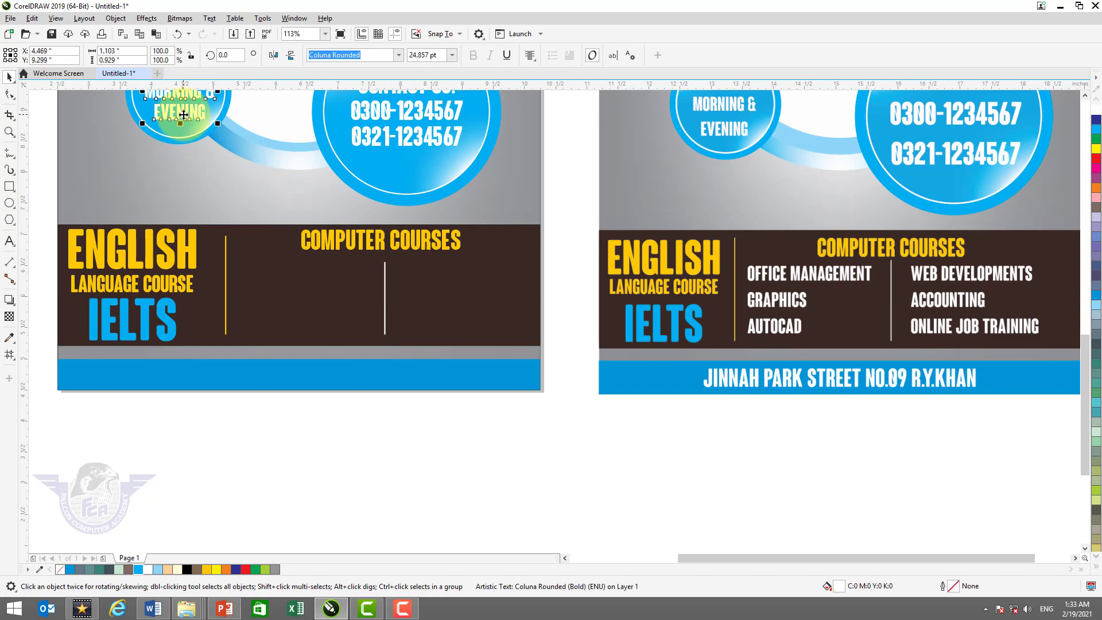
drag(183, 115, 294, 315)
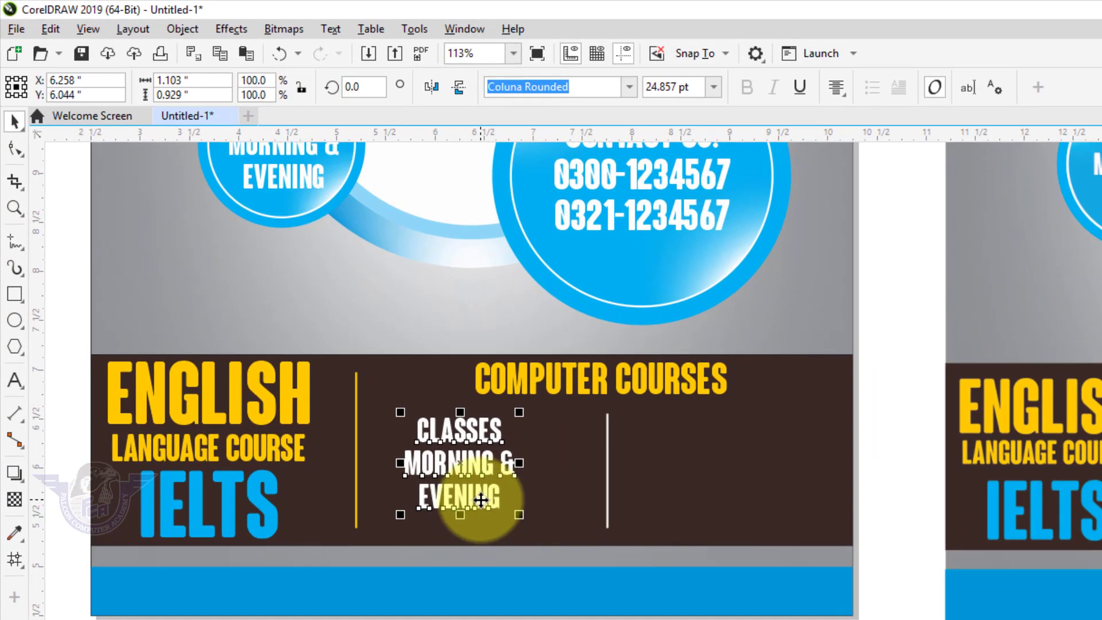
drag(303, 319, 304, 317)
Replace the copied text with OFFICE MANAGEMENT, correcting its spelling.
double_click(481, 500)
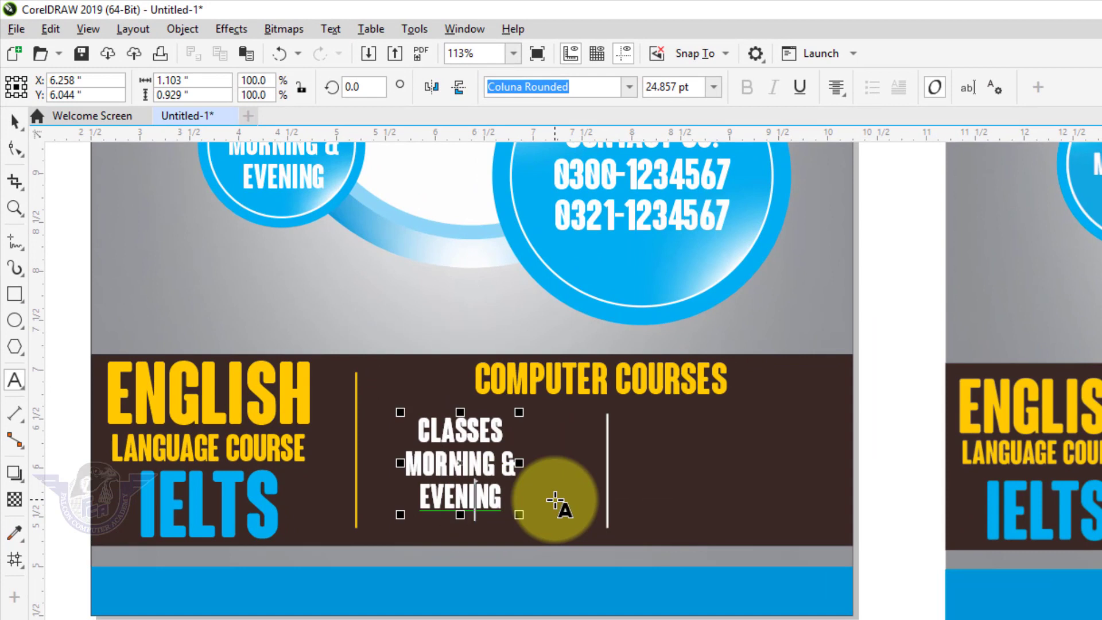
key(ctrl+a)
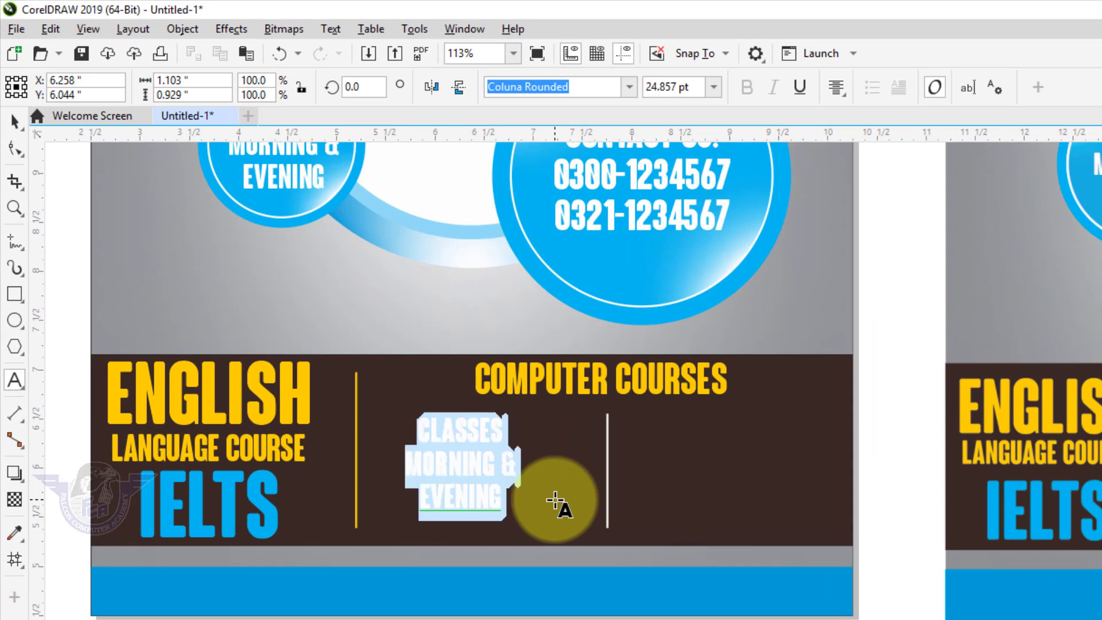
text(OFFICE)
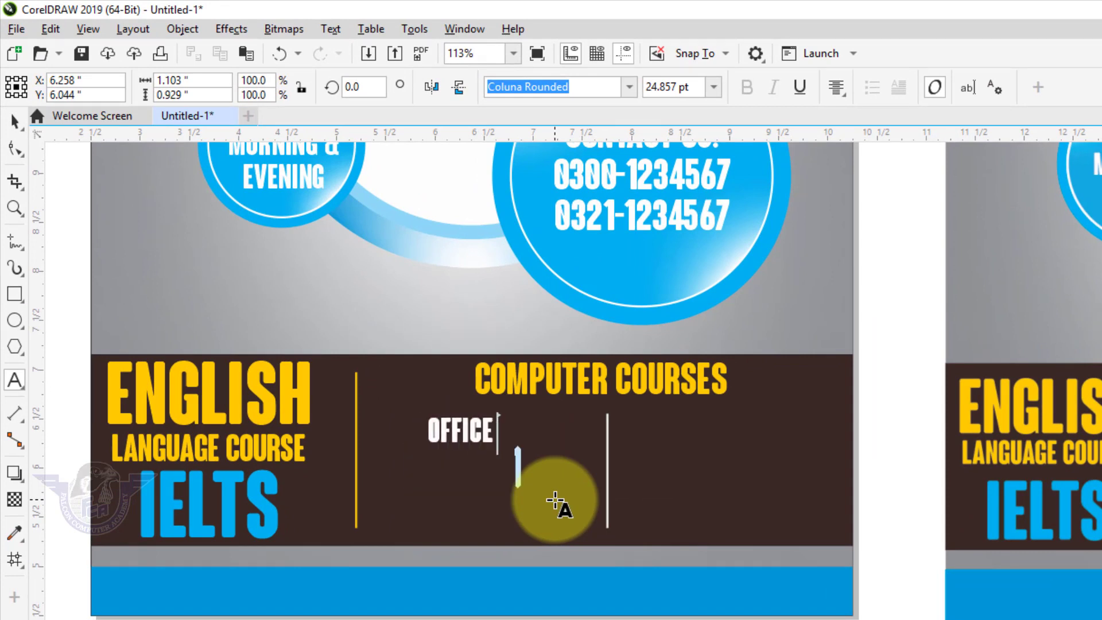
text( MANG)
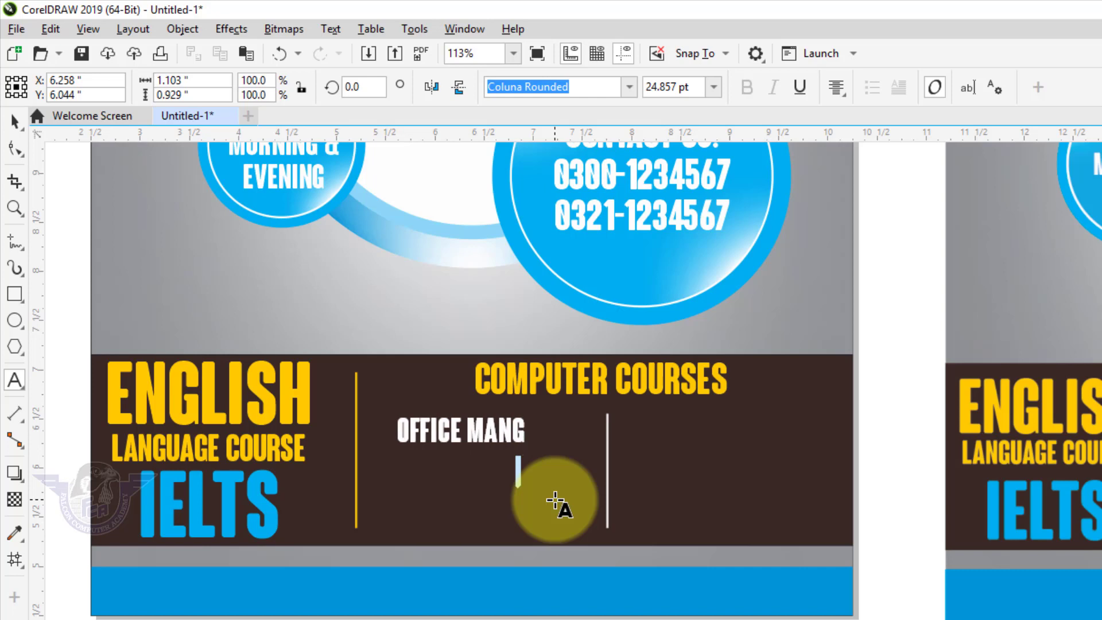
key(BackSpace)
text(MENT)
key(Return)
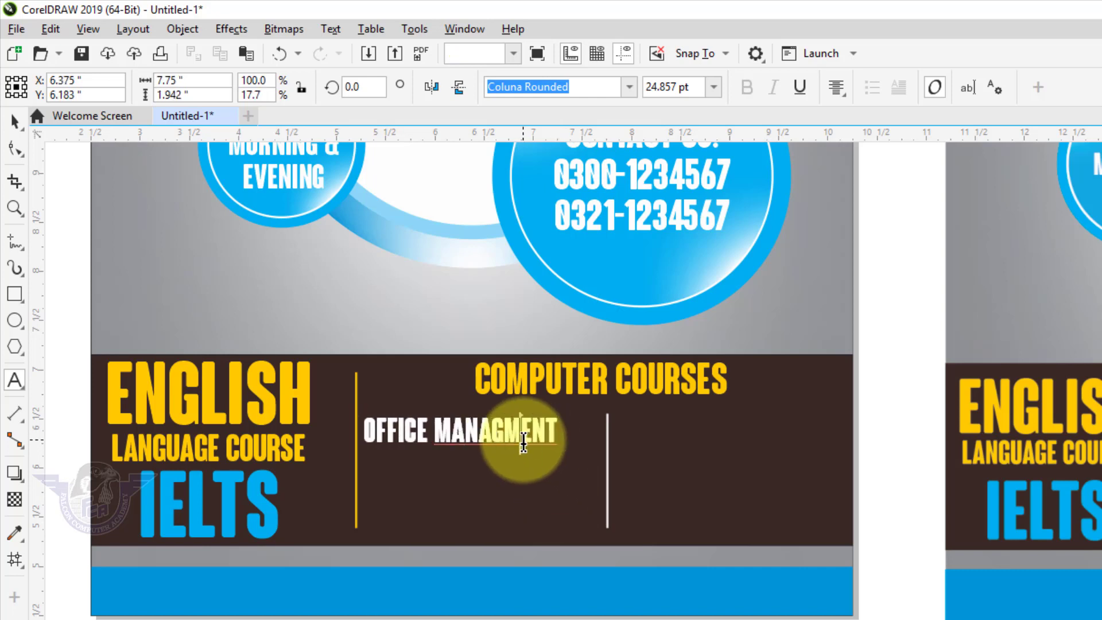
right_click(522, 442)
click(568, 477)
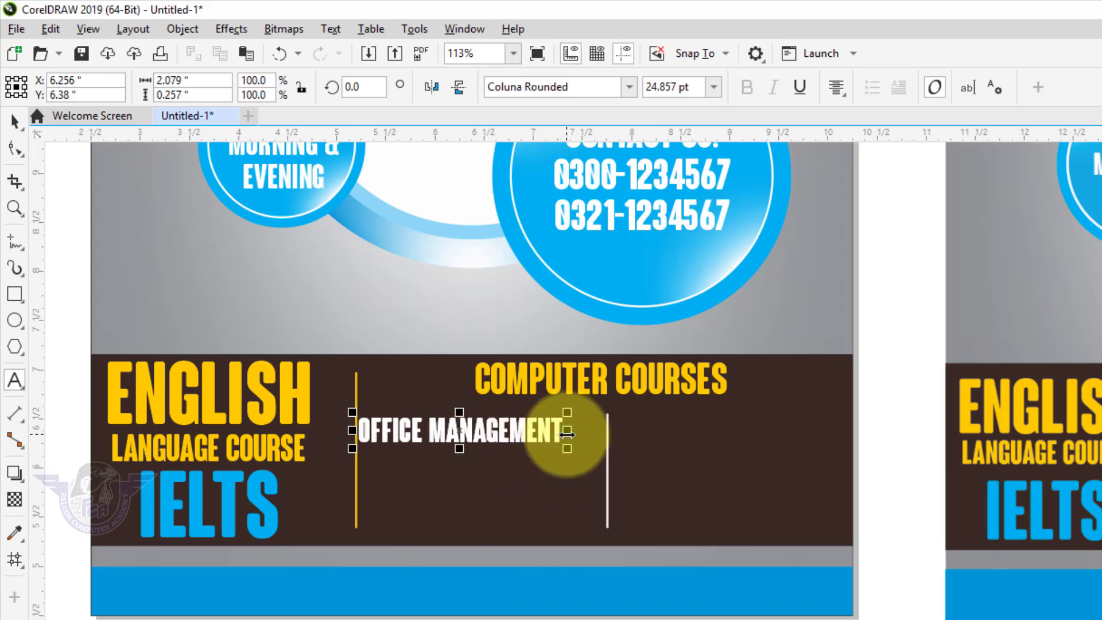
Add GRAPHICS and AUTOCAD as separate lines below OFFICE MANAGEMENT.
key(Down)
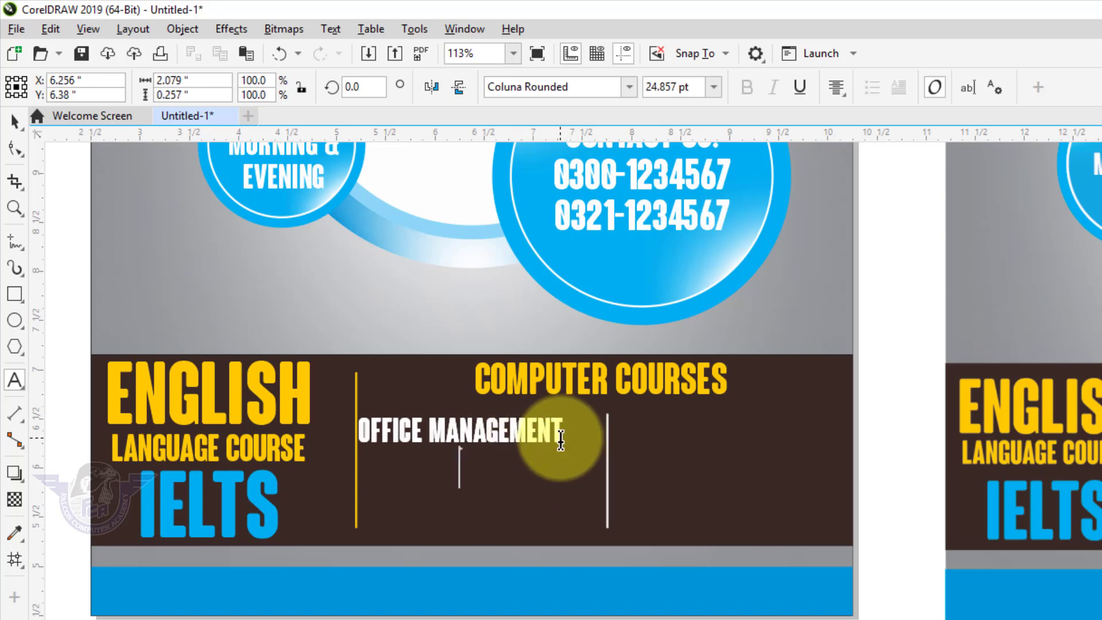
text(GRAPHICS)
key(Return)
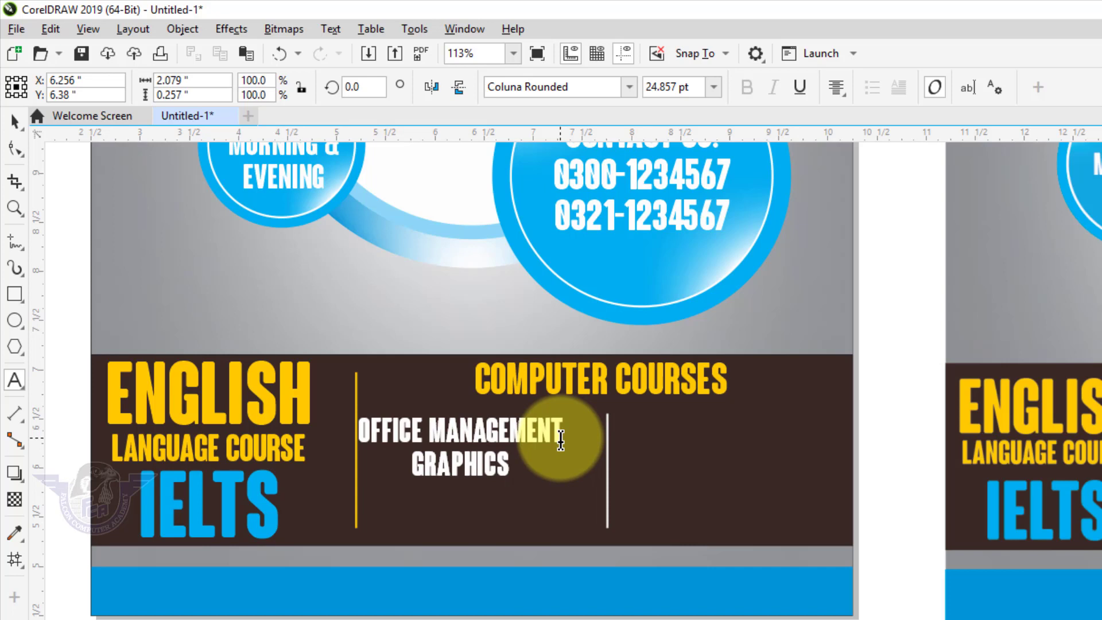
text(AUTOCAD)
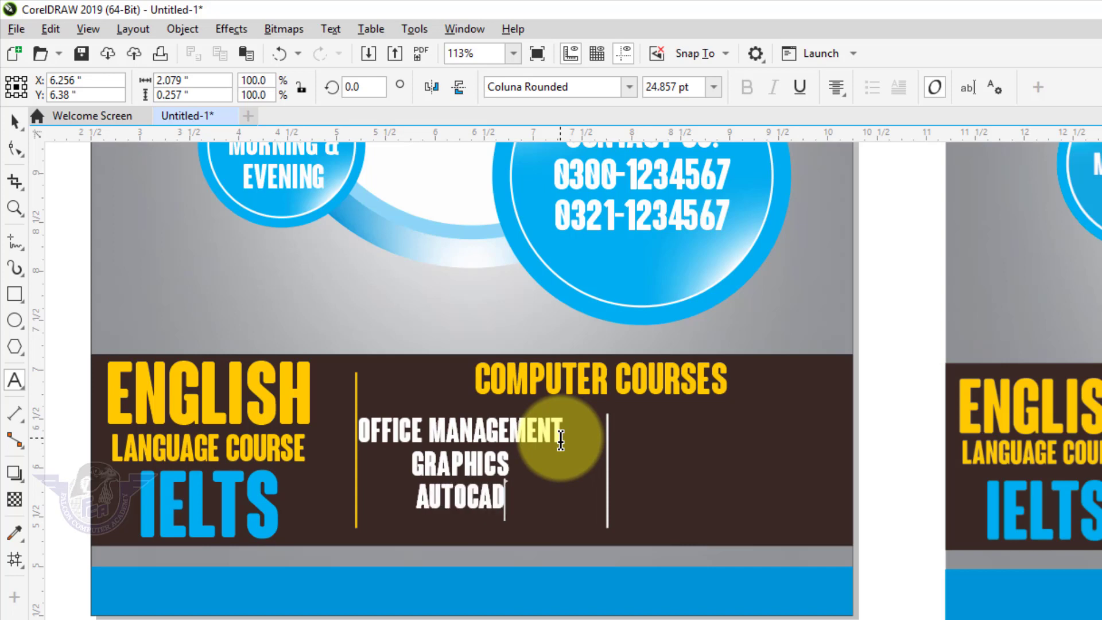
click(15, 123)
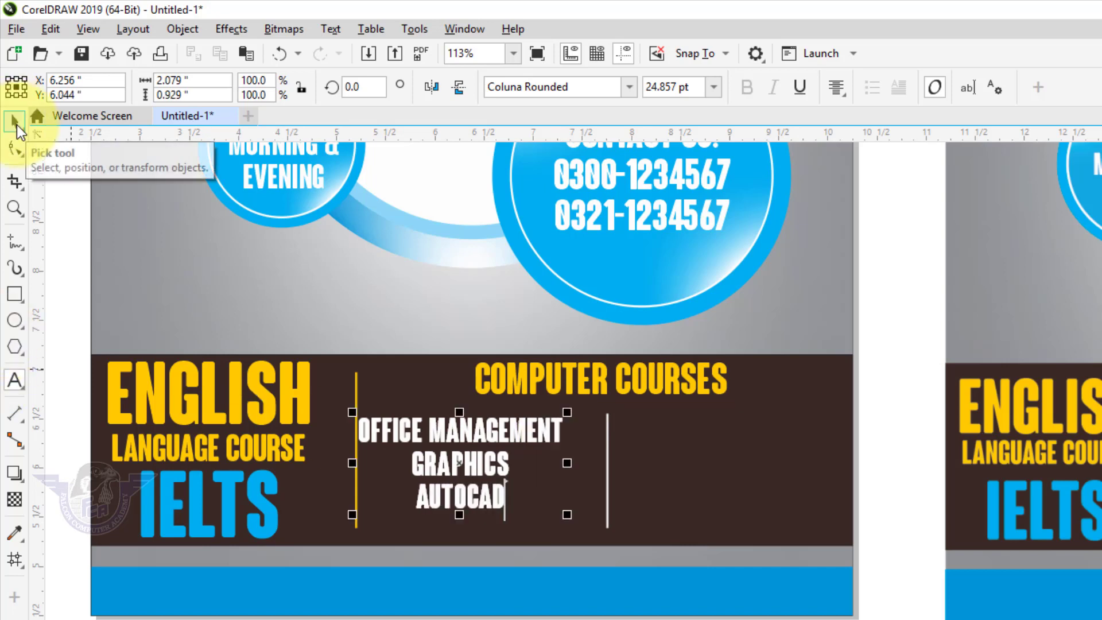
Widen the course list's line spacing until the block is about 1.12 in tall, and align its lines left.
click(17, 149)
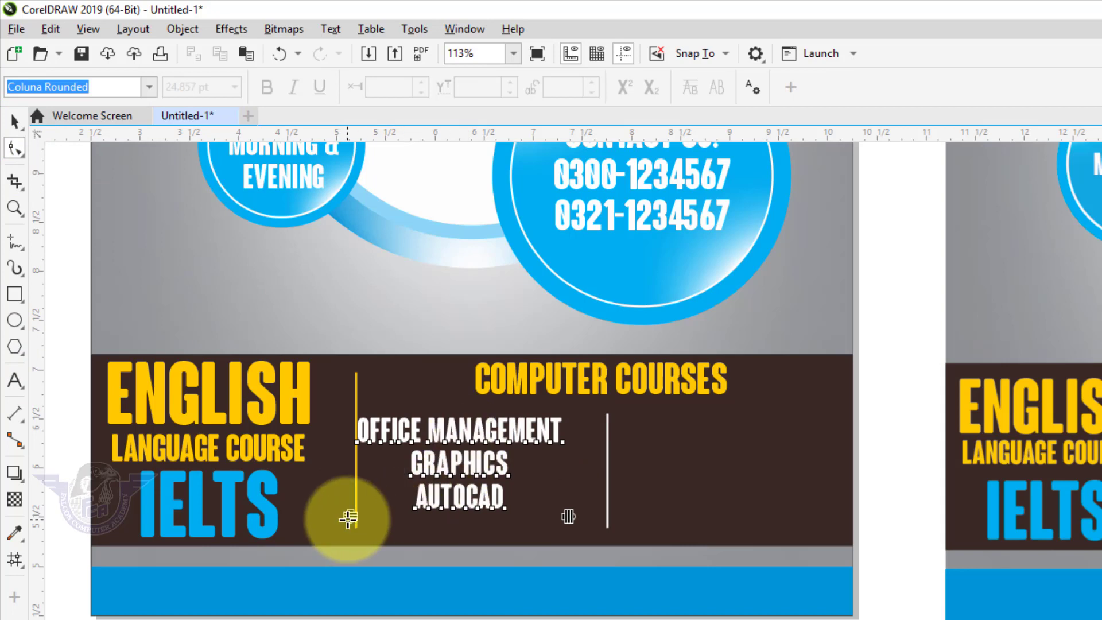
drag(346, 517, 350, 537)
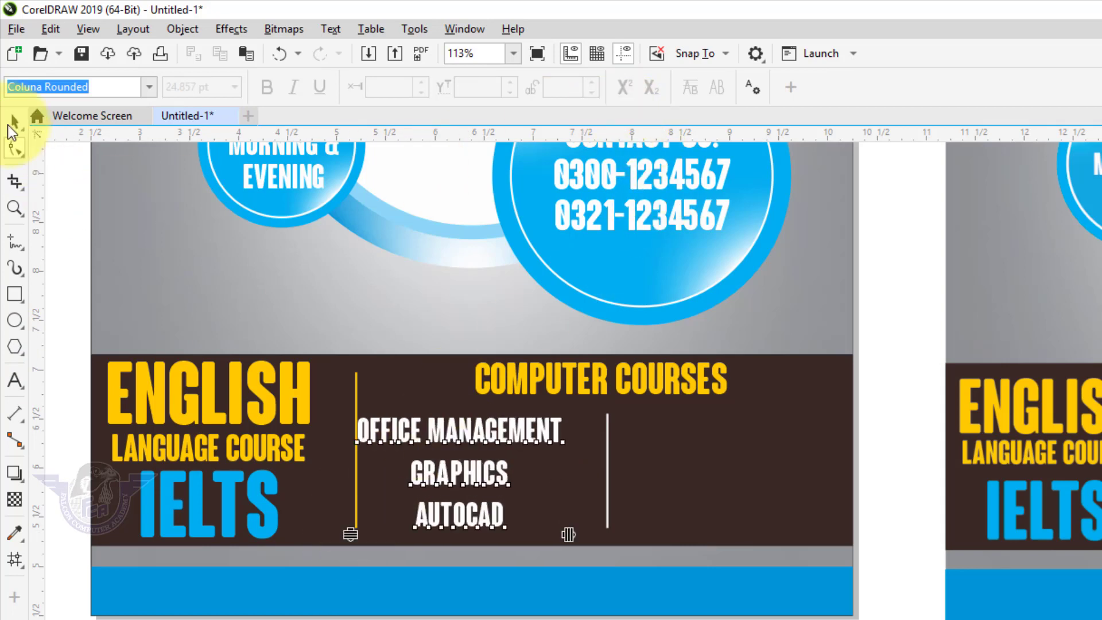
click(14, 122)
click(836, 87)
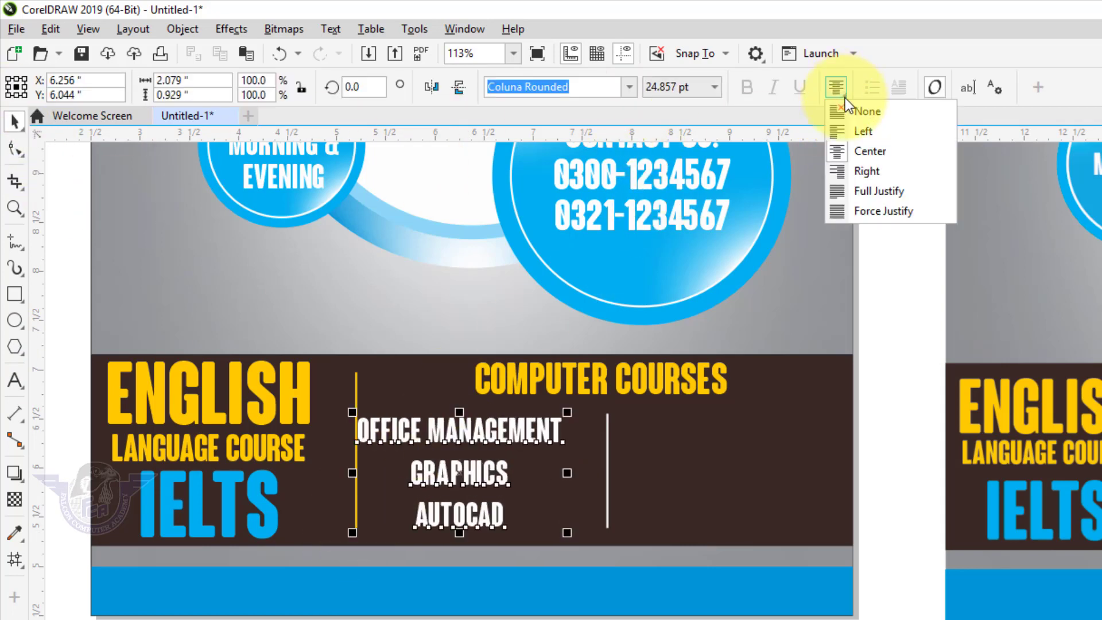
click(858, 132)
Copy the course list to the other side of the white divider and replace its text with WEB DEVELOPMENTS.
drag(492, 430, 759, 430)
right_click(759, 430)
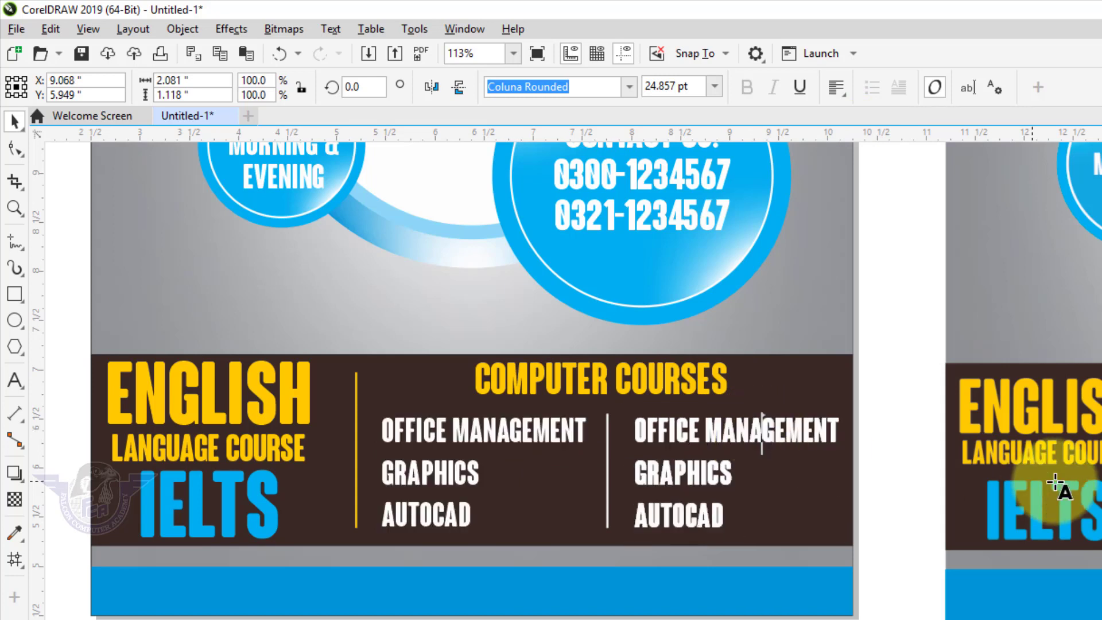
key(F8)
key(ctrl+a)
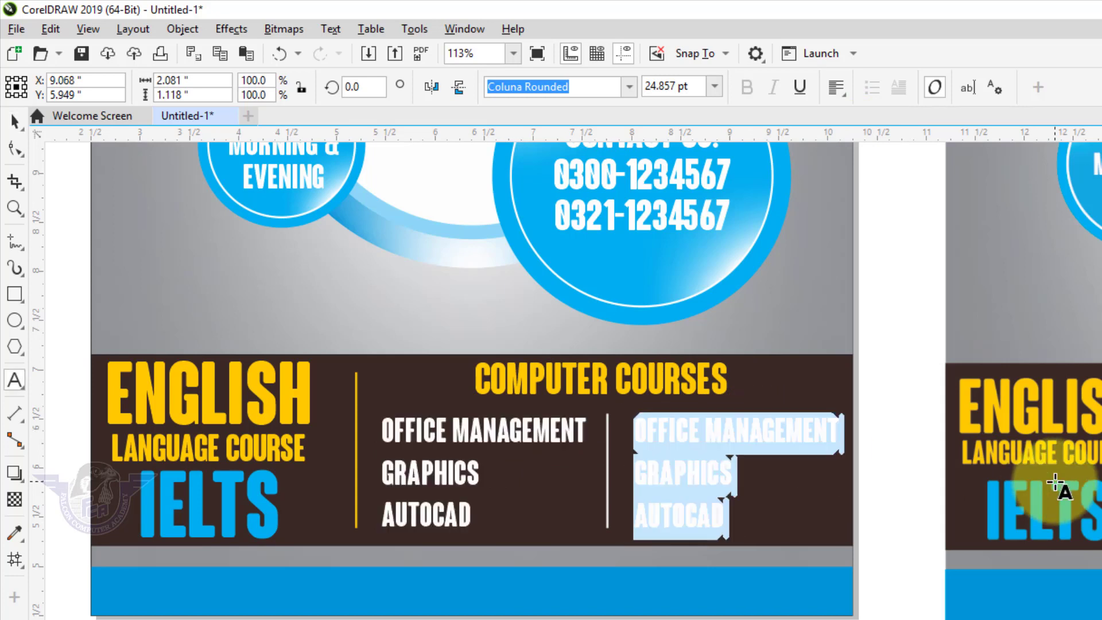
text(WEB DE)
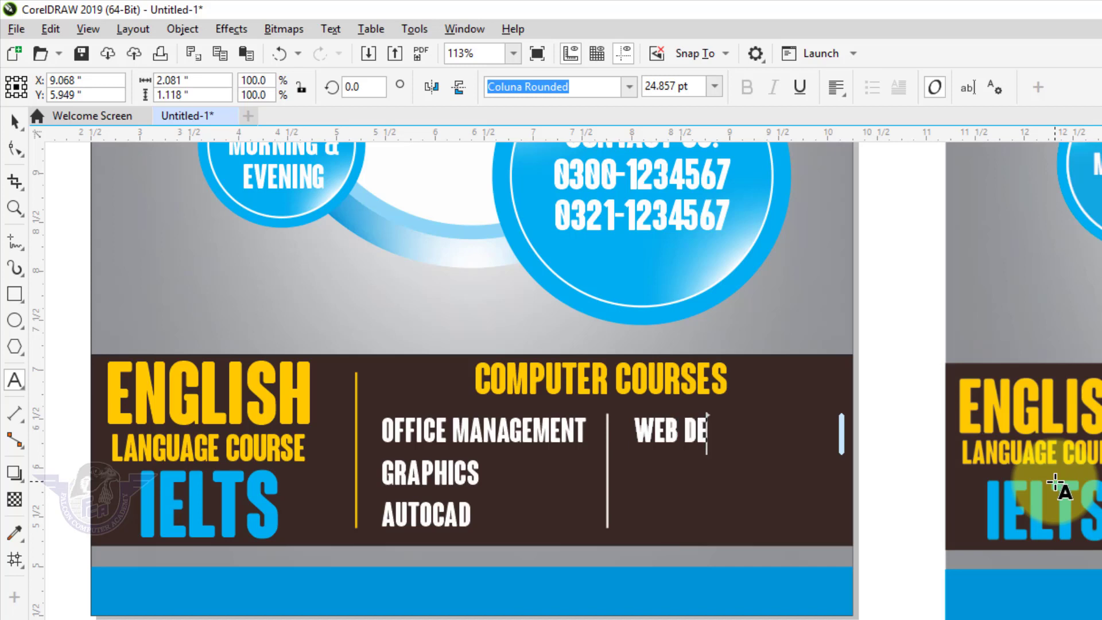
text(VELOP)
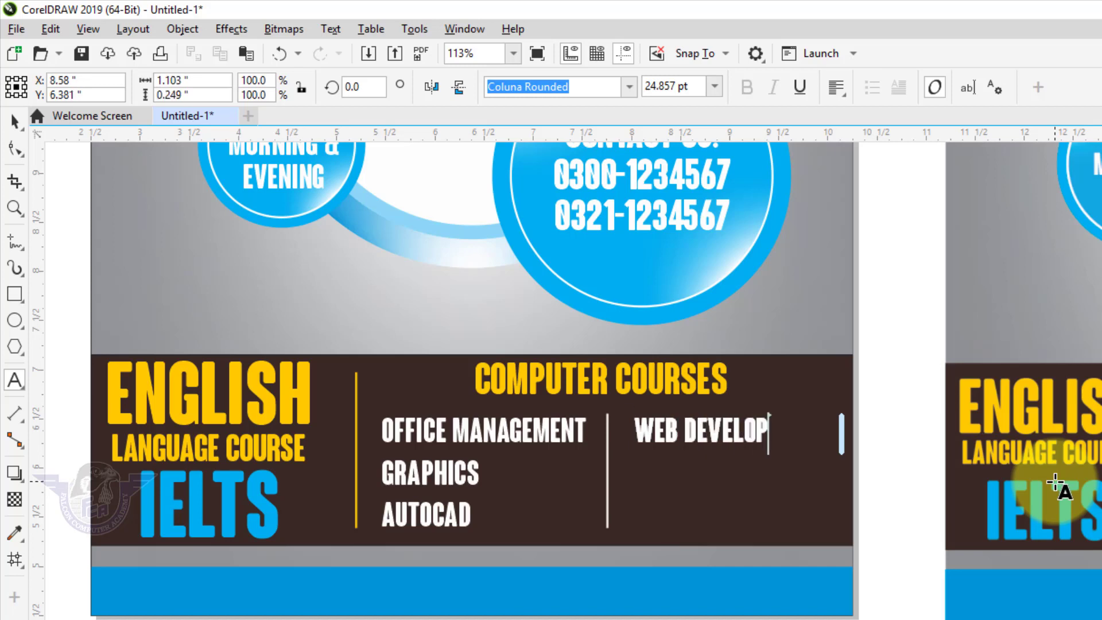
text(MENTS)
key(Return)
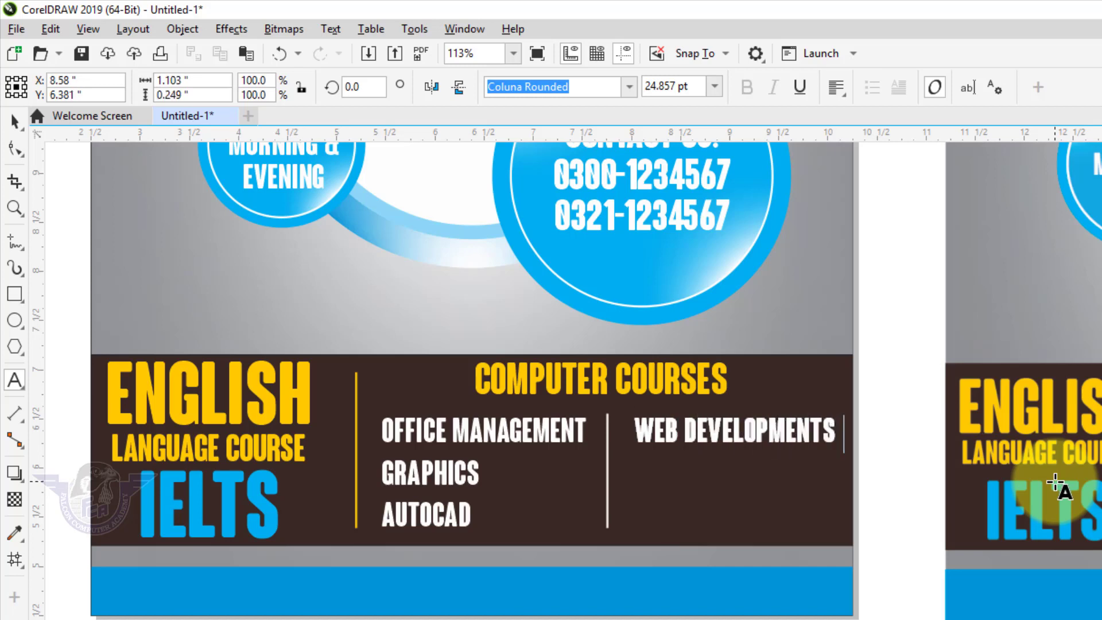
Add ACCOUNTING and ONLINE JOB TRAINING as separate lines below WEB DEVELOPMENTS.
text(ACCOUNT)
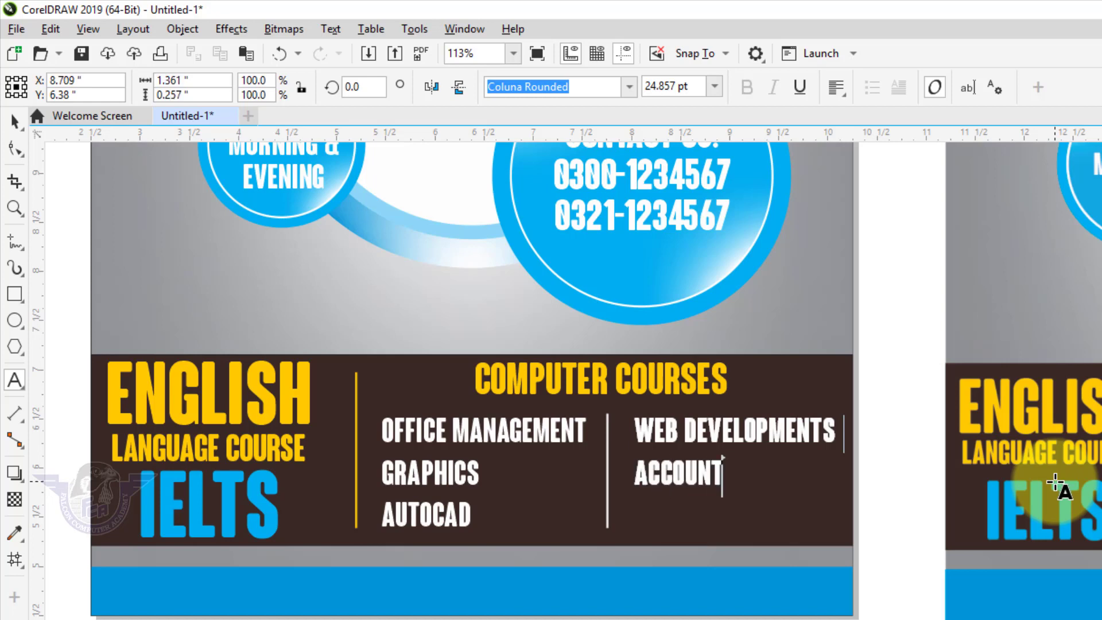
text(ING)
key(Return)
text(ONL)
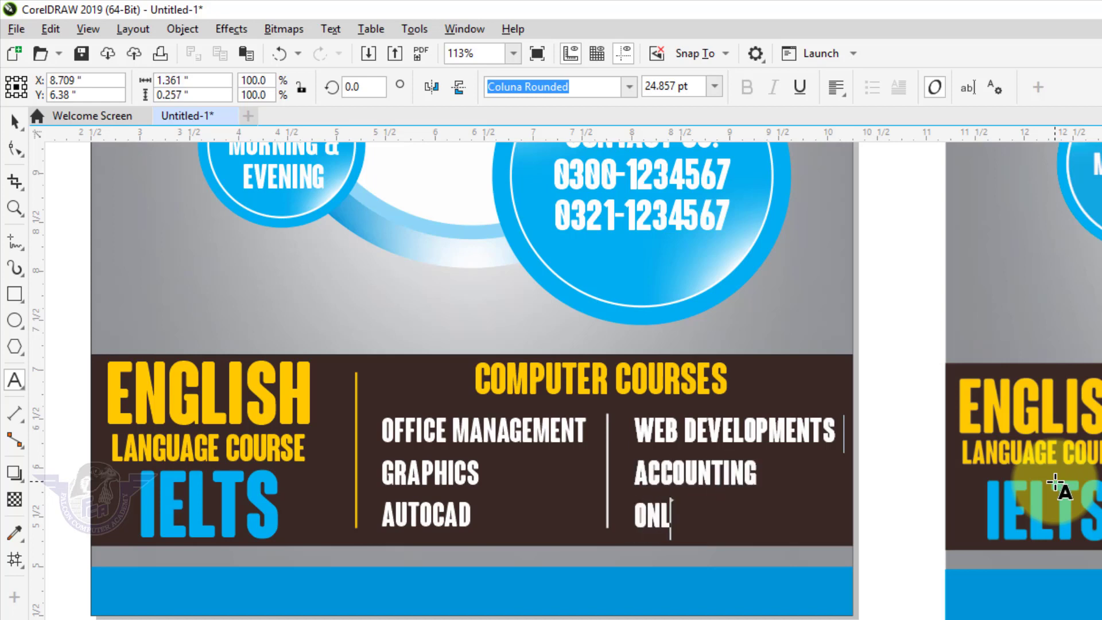
text(INE JOB TR)
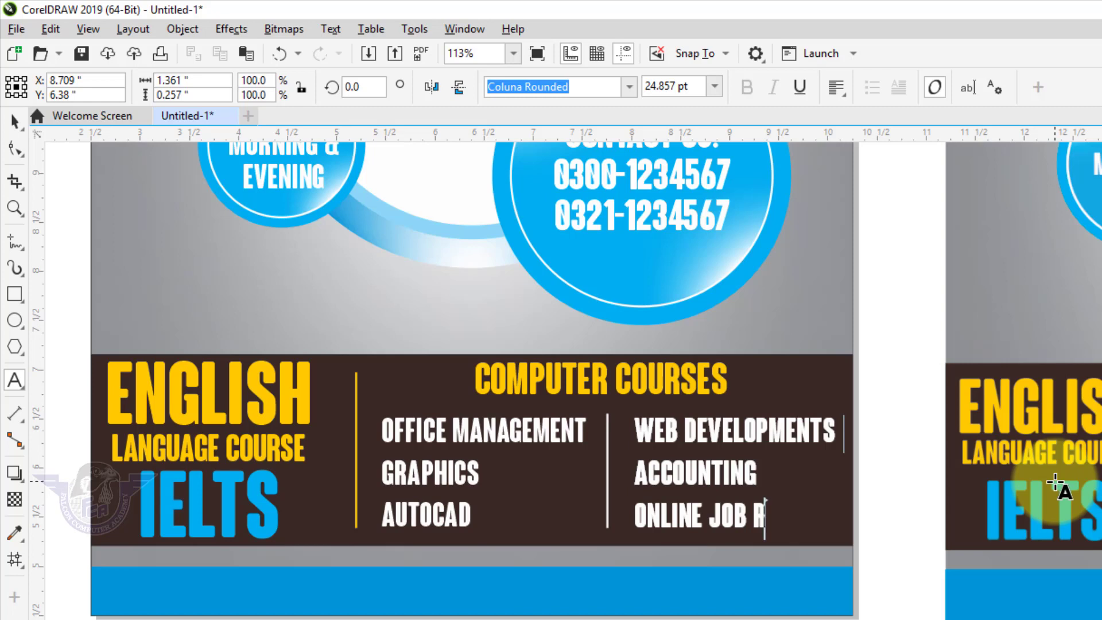
key(BackSpace)
key(BackSpace)
text(TRAINING)
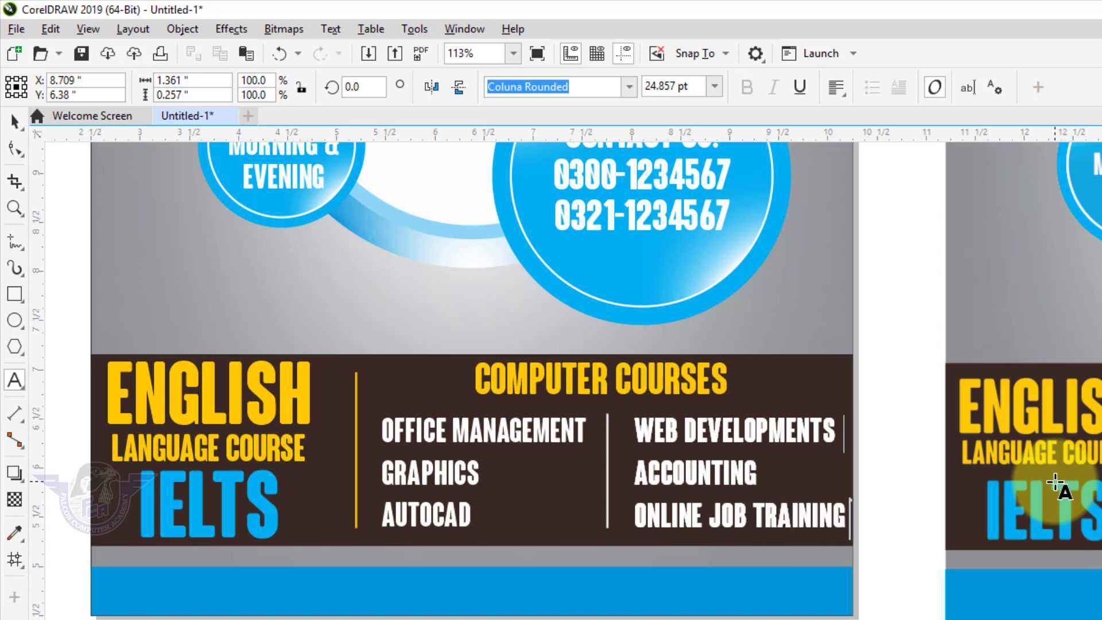
click(14, 122)
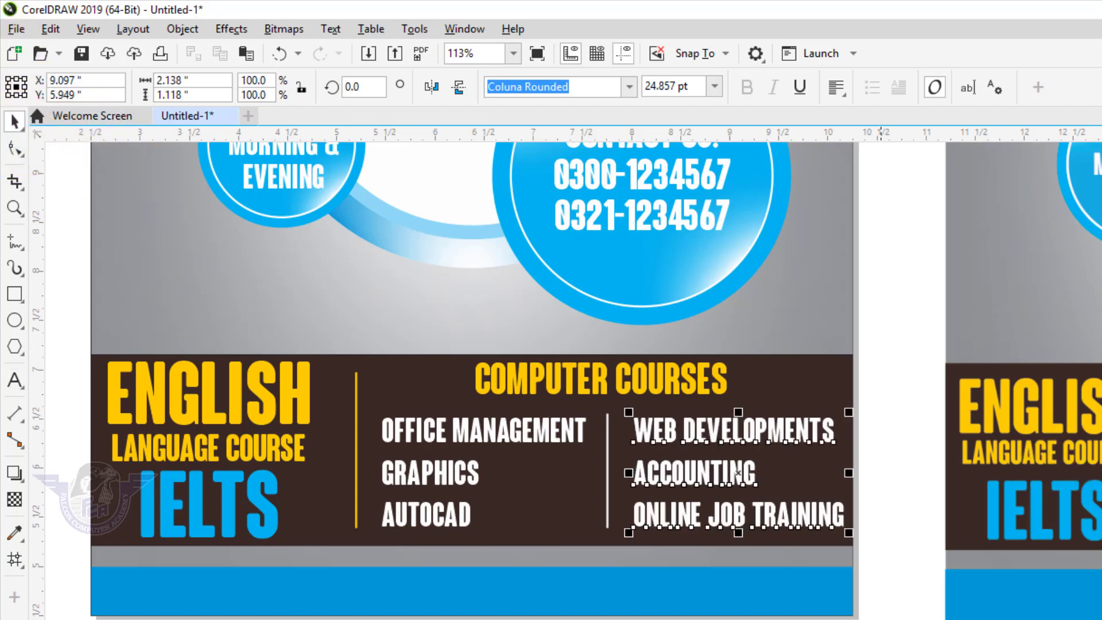
key(Escape)
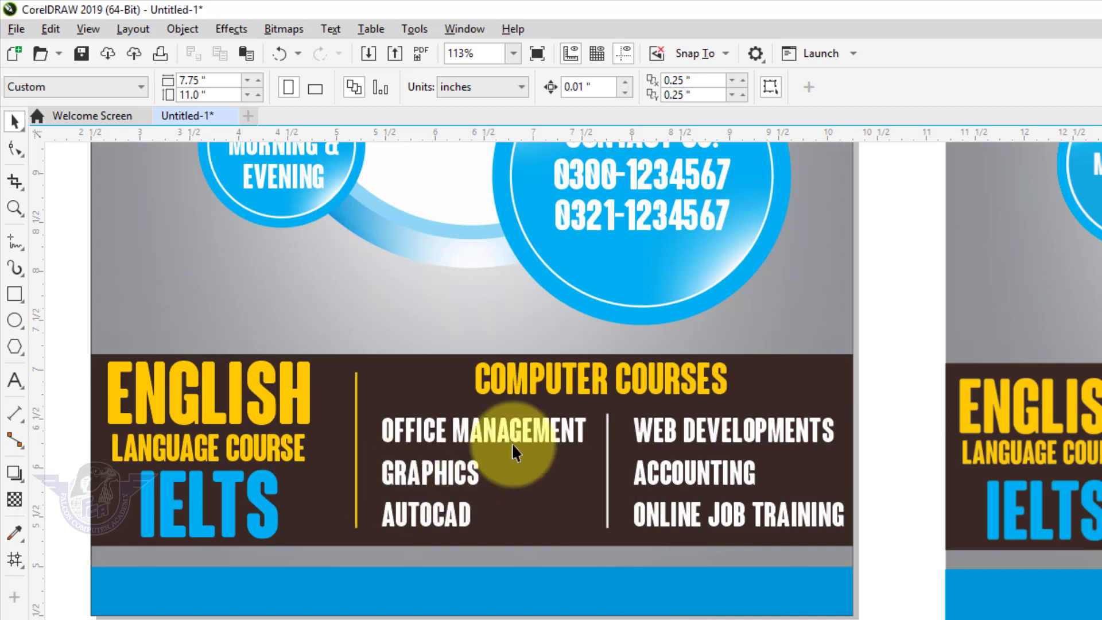
Copy the OFFICE MANAGEMENT list down over the blue strip and replace its text with the academy's street address.
click(471, 487)
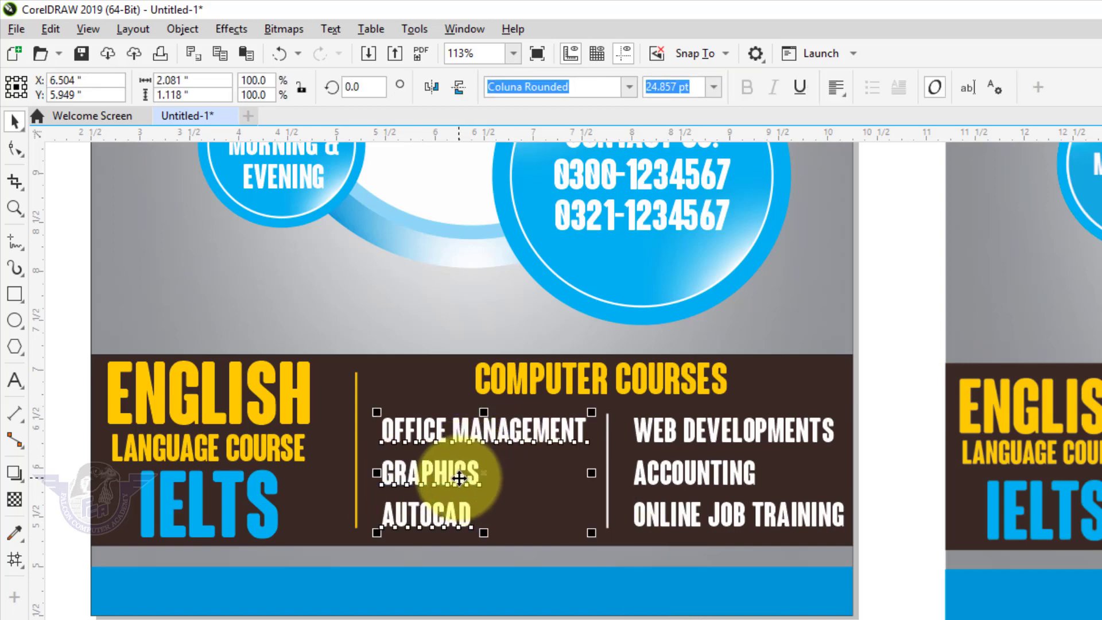
drag(459, 497, 445, 592)
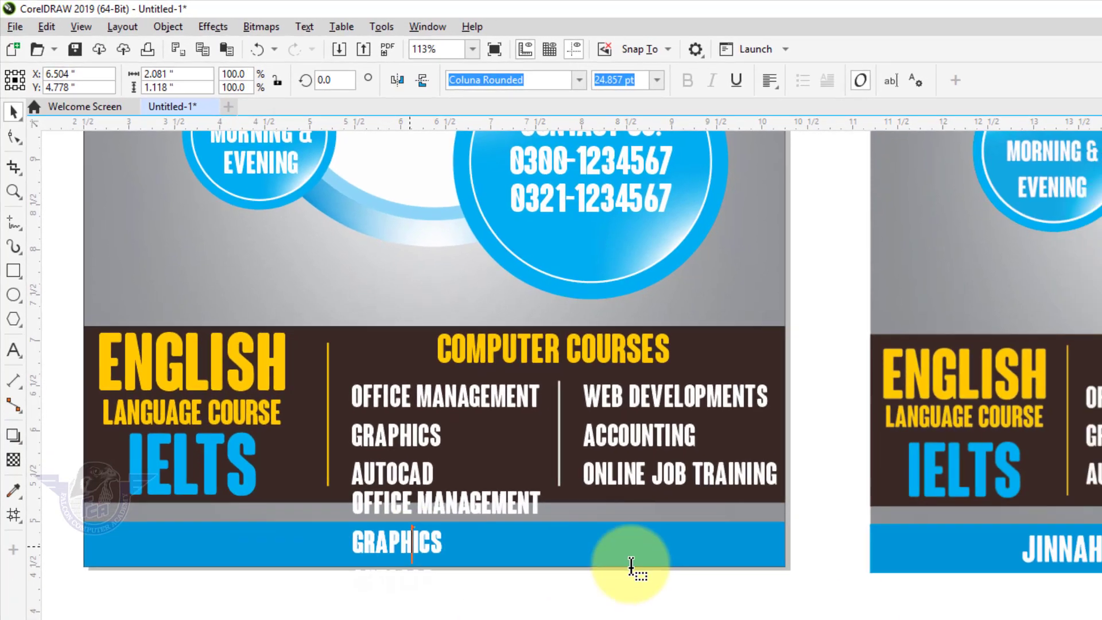
key(F8)
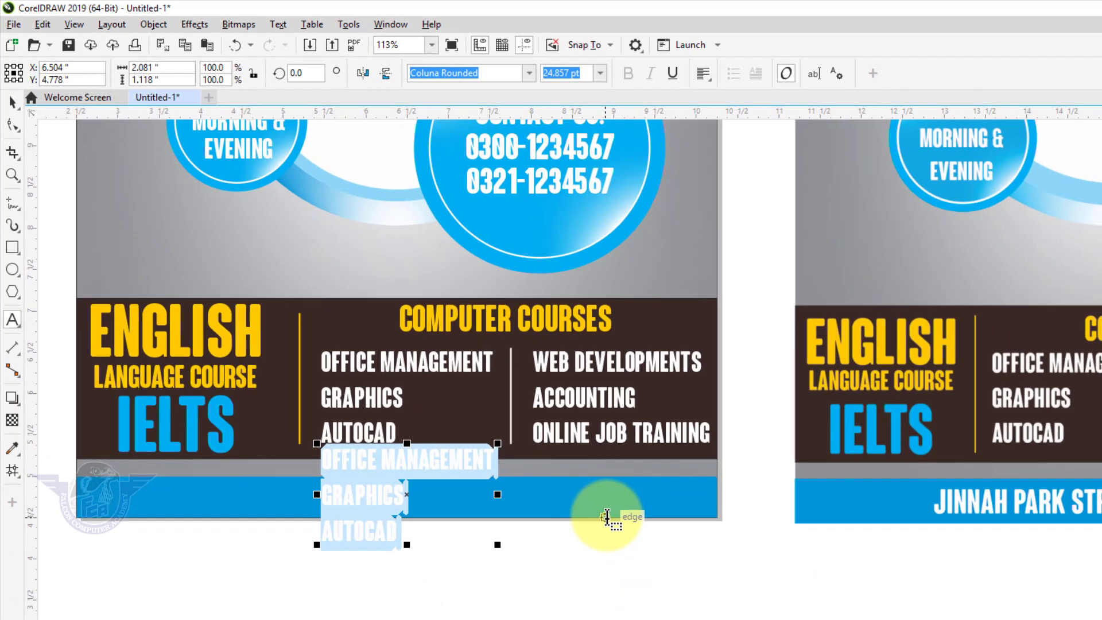
text(JINN)
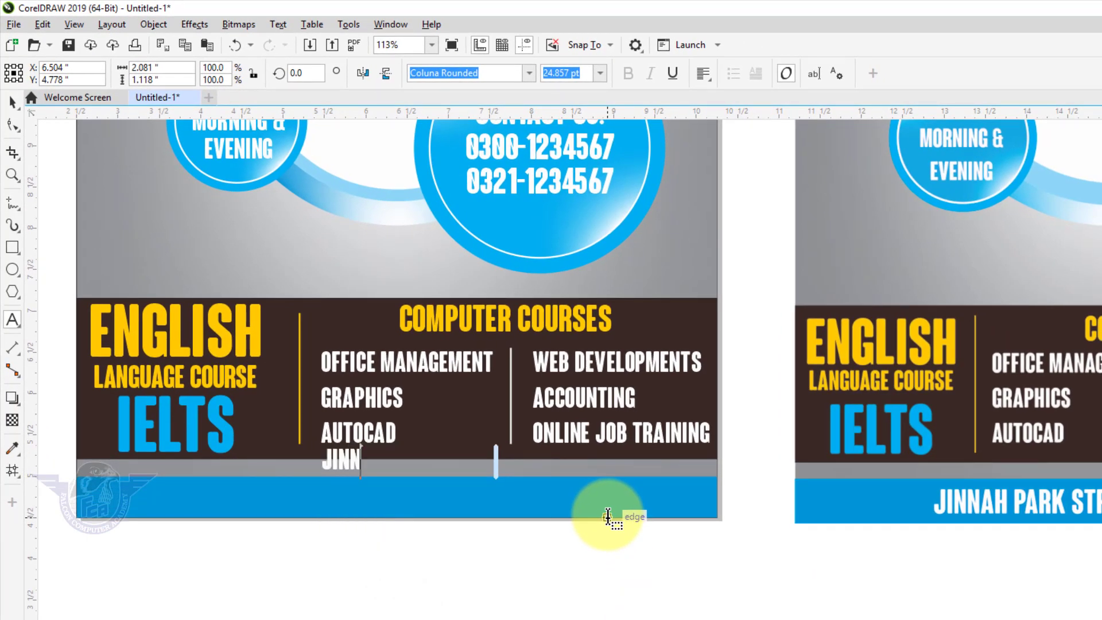
text(AH PARK STREET NO.)
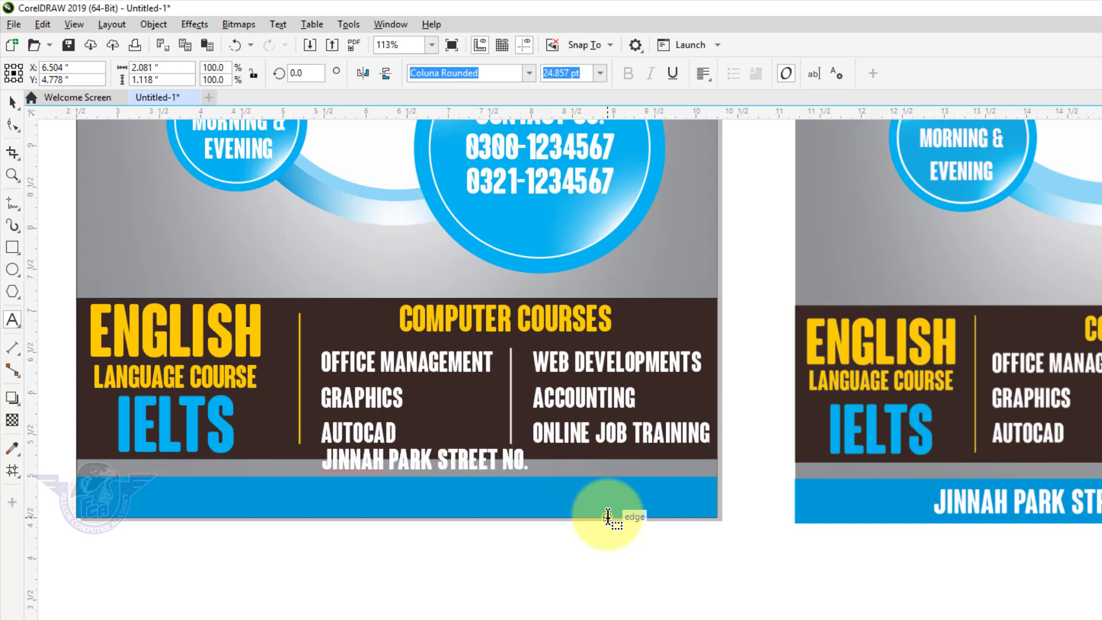
text(09 R.Y.KHAN)
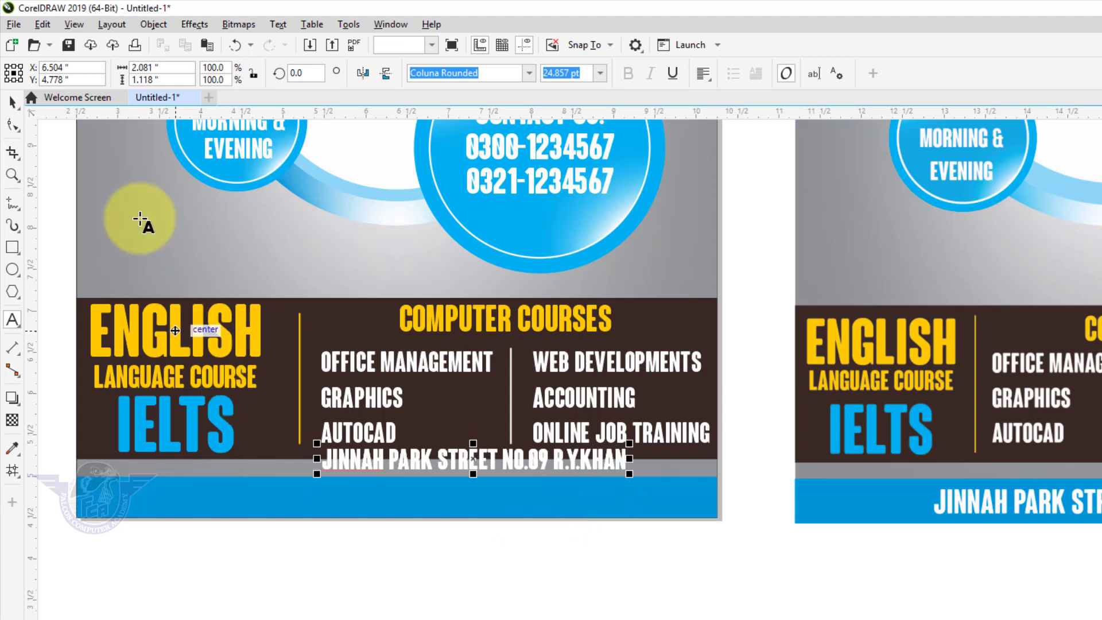
click(12, 102)
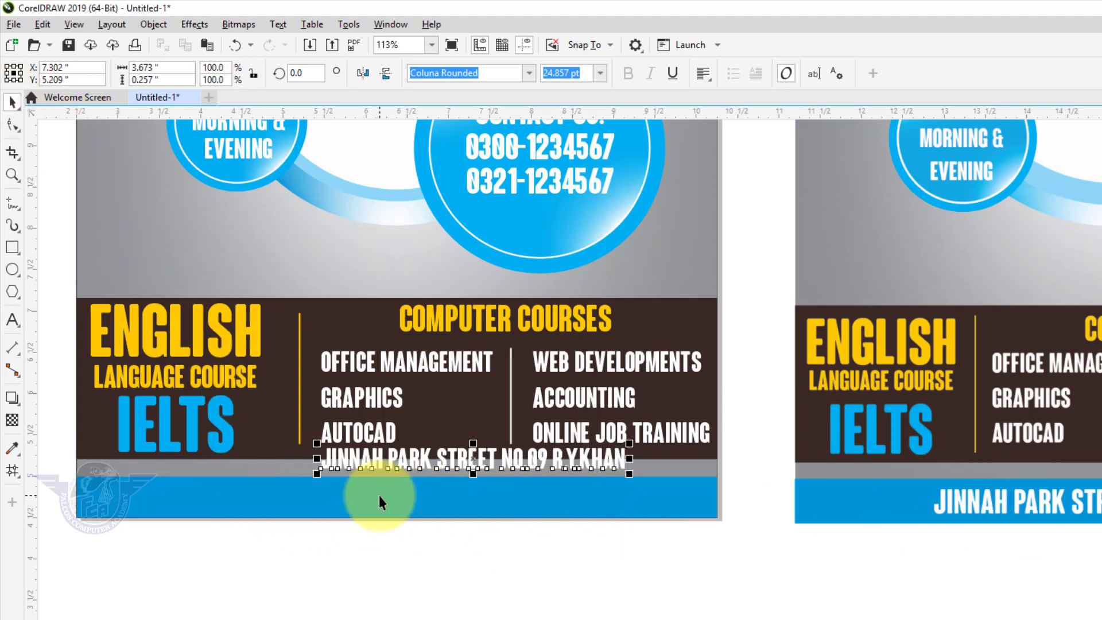
Centre the address text horizontally and vertically on the blue strip, and show the whole flyer beside the reference.
shift+click(379, 499)
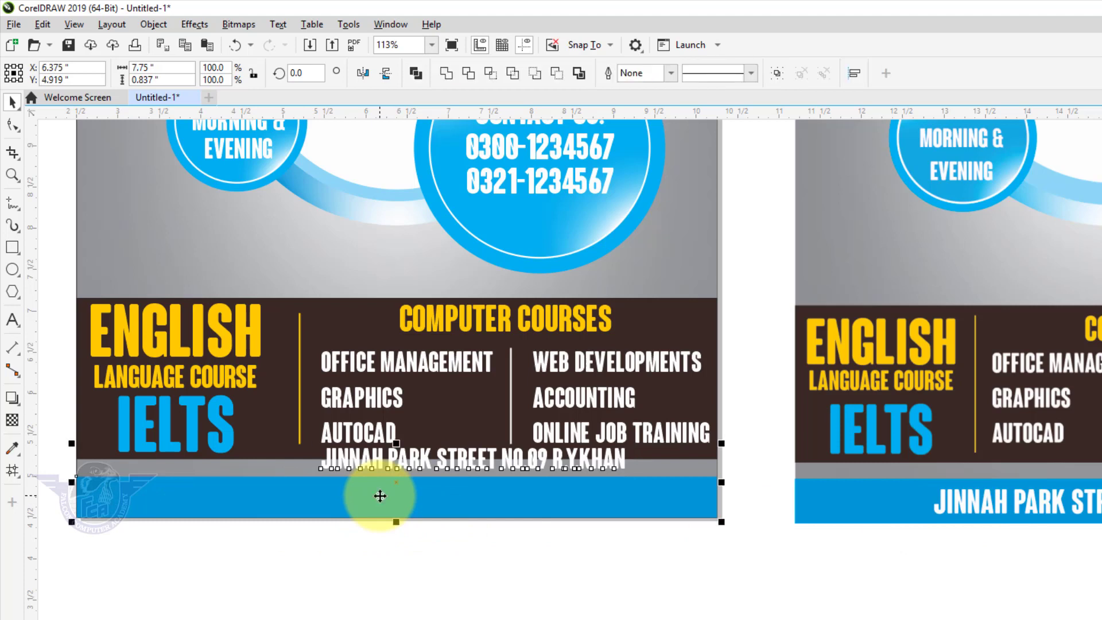
key(e)
key(c)
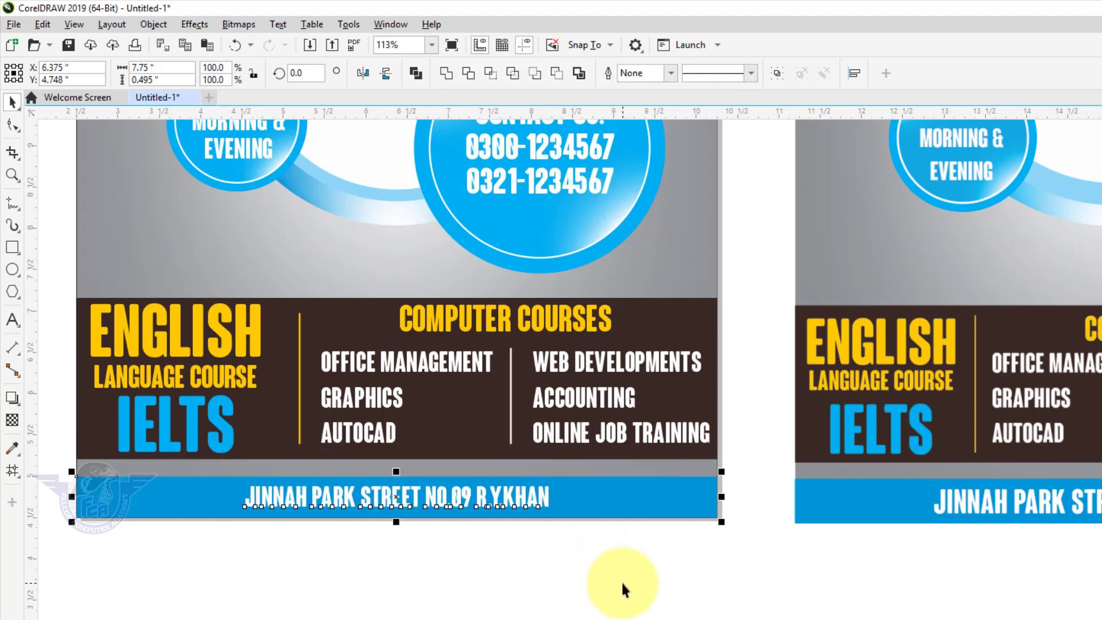
click(625, 590)
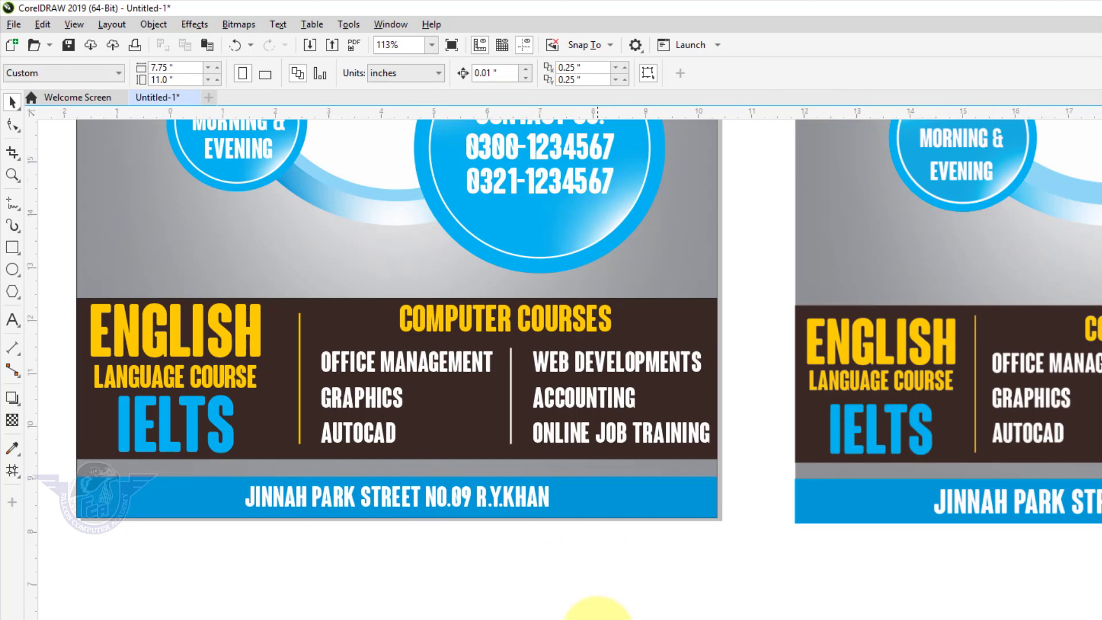
key(F4)
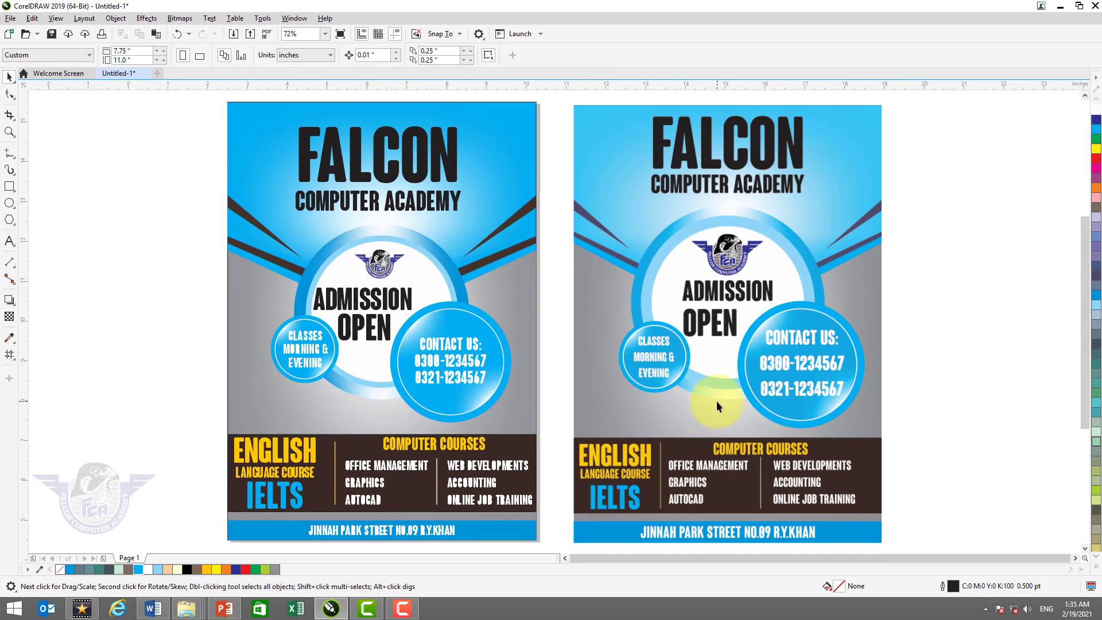